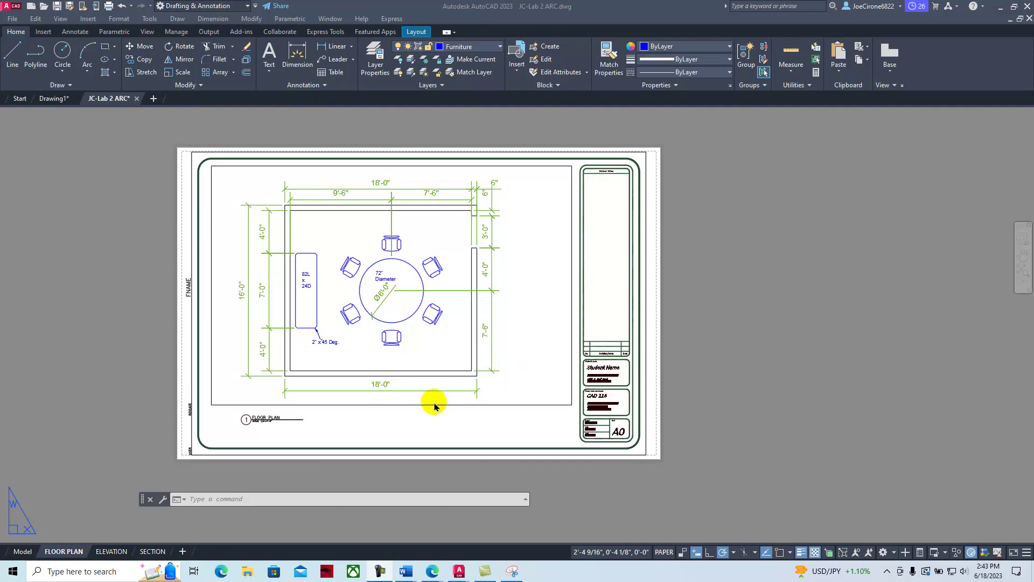
- Switch to the course page in the browser and download and open the ARC - Module 2 - Lab 1 PDF from the architectural lab assignment
left_click(1001, 11)
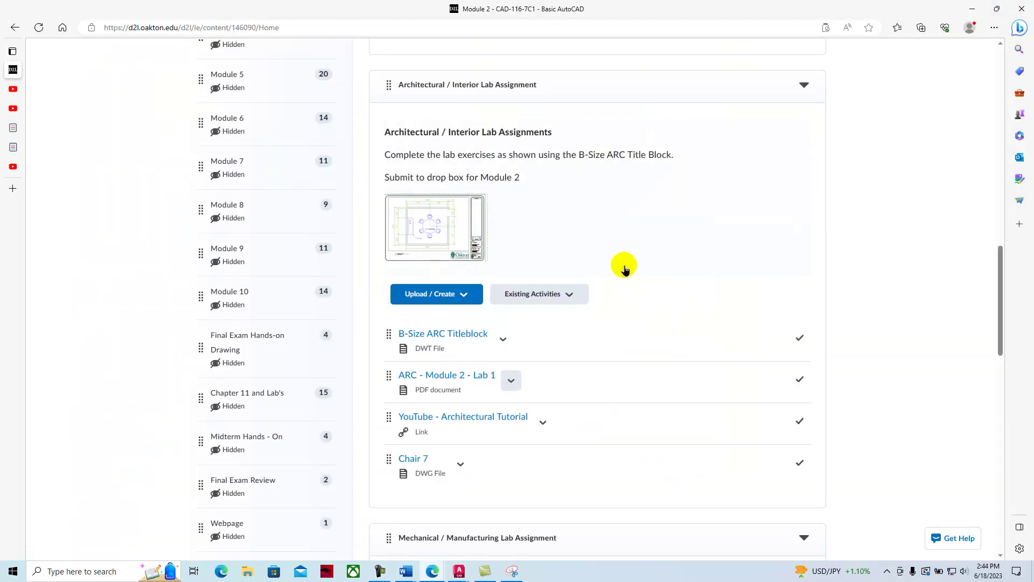
mouse_move(1001, 284)
left_mouse_down()
mouse_move(1011, 88)
mouse_move(1005, 274)
left_mouse_up()
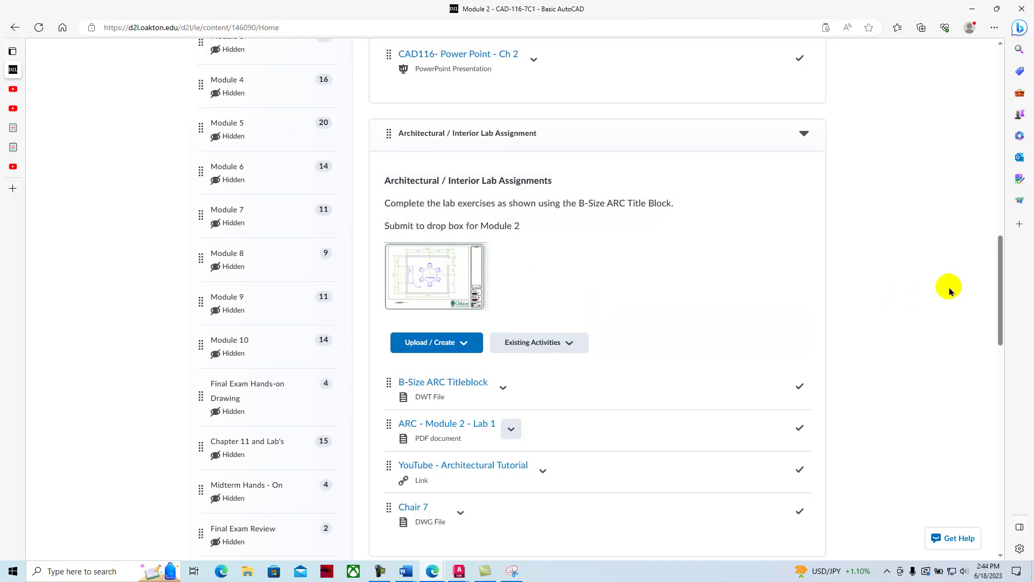
mouse_move(1004, 268)
left_mouse_down()
mouse_move(1000, 384)
mouse_move(995, 280)
left_mouse_up()
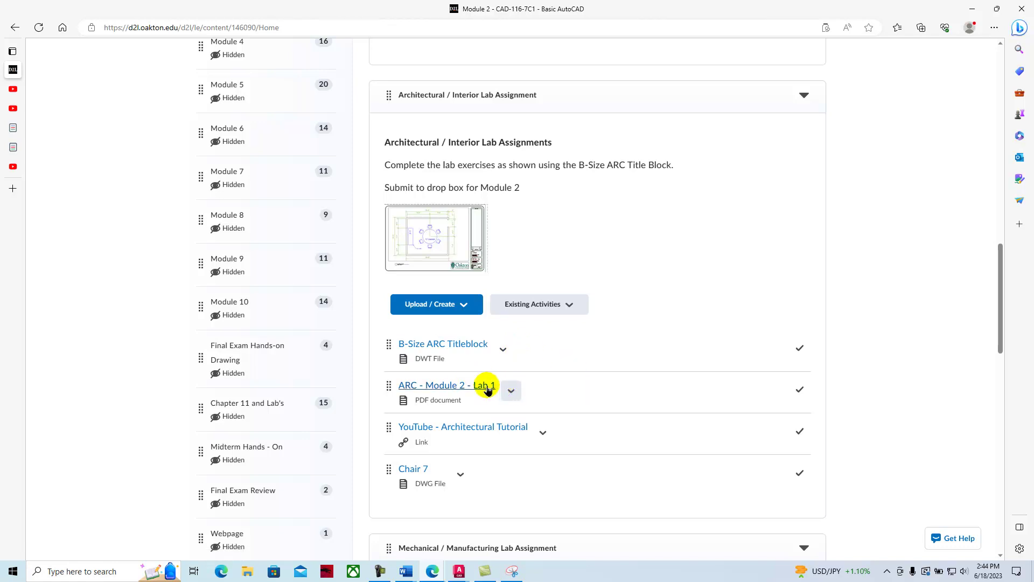
left_click(510, 391)
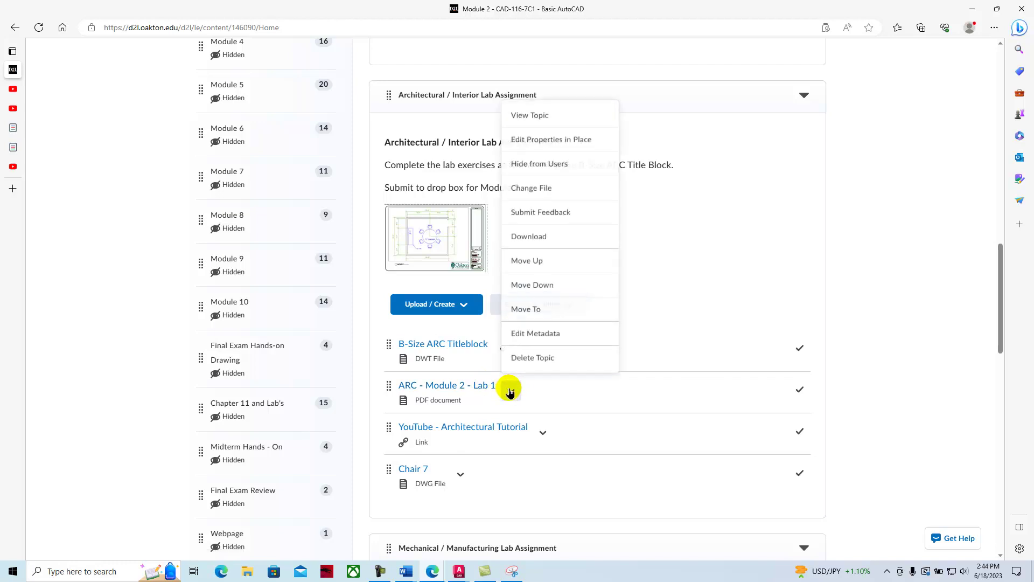
left_click(545, 237)
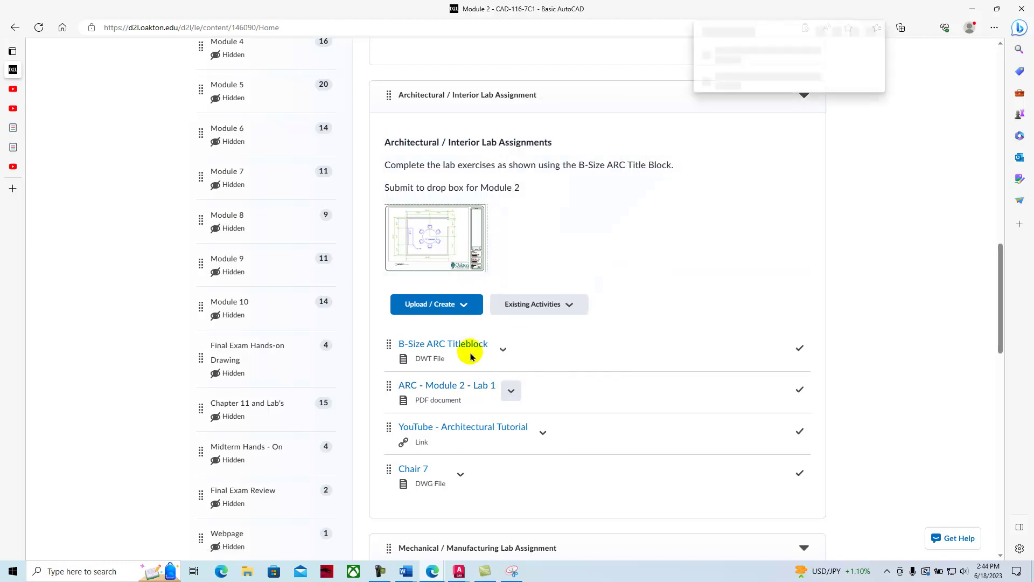
left_click(792, 67)
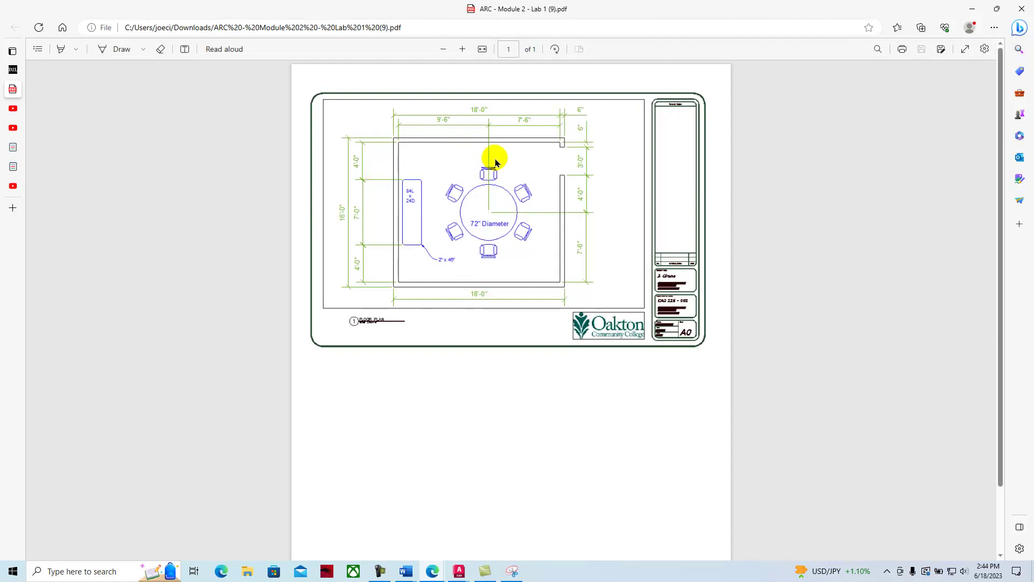
- Download the B-Size ARC Titleblock template from the course page and open it in a maximized AutoCAD window
left_click(13, 70)
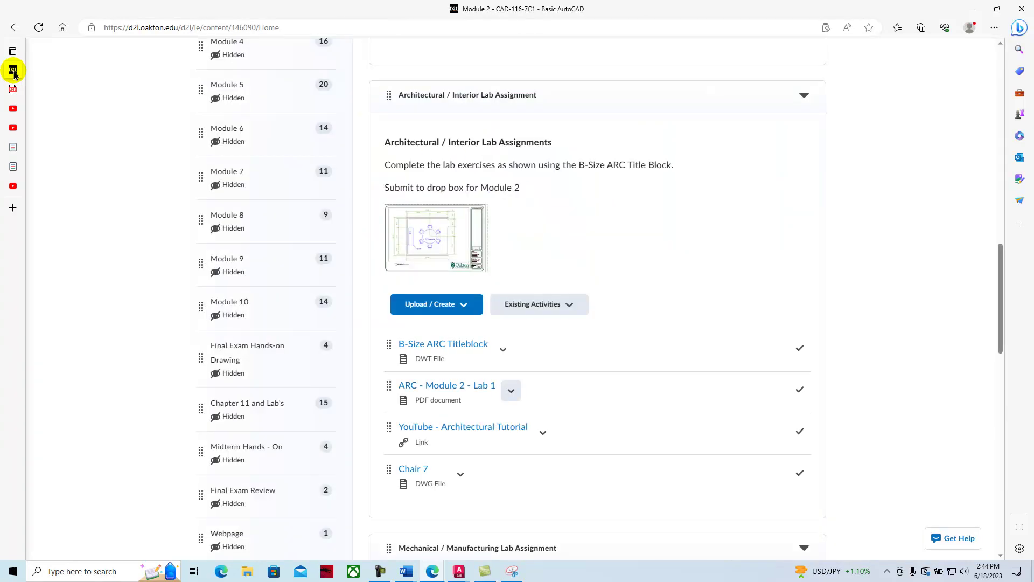
left_click(503, 349)
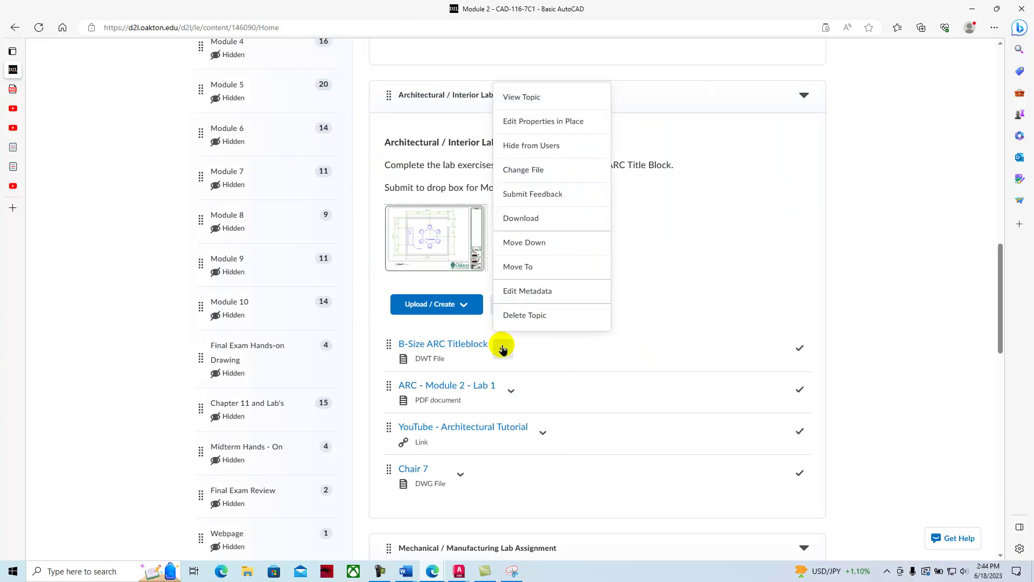
left_click(522, 218)
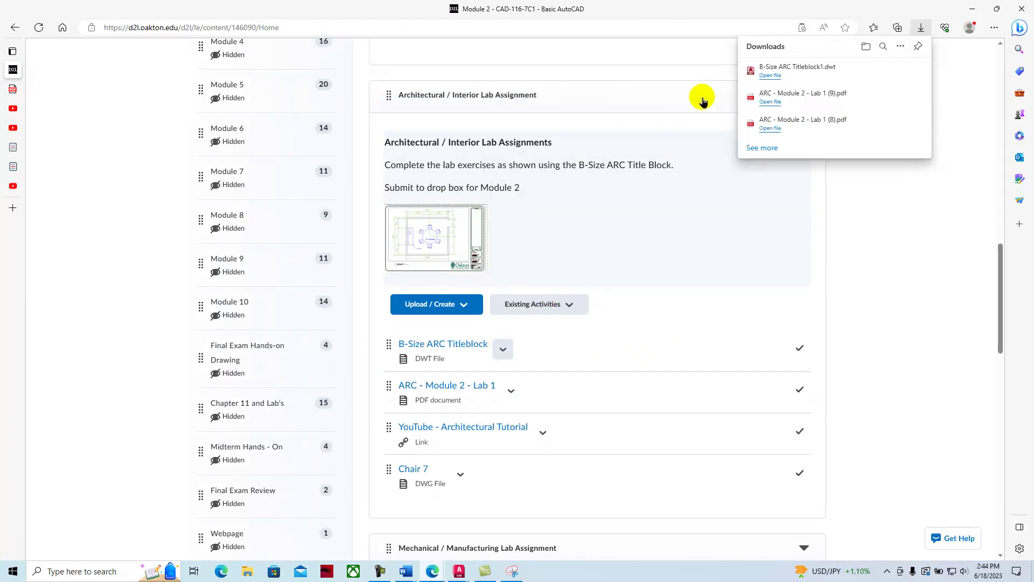
left_click(776, 76)
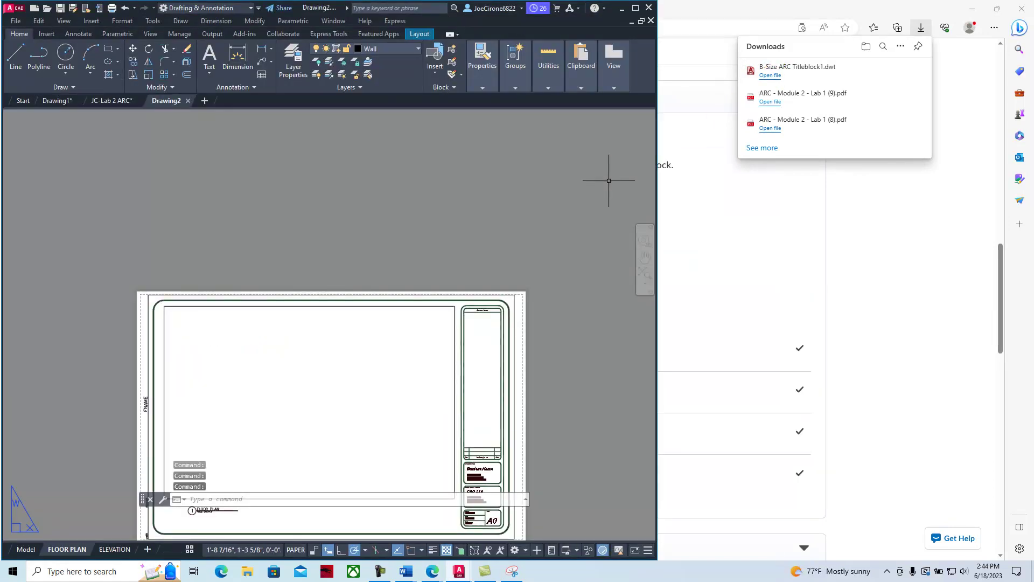
left_click(636, 9)
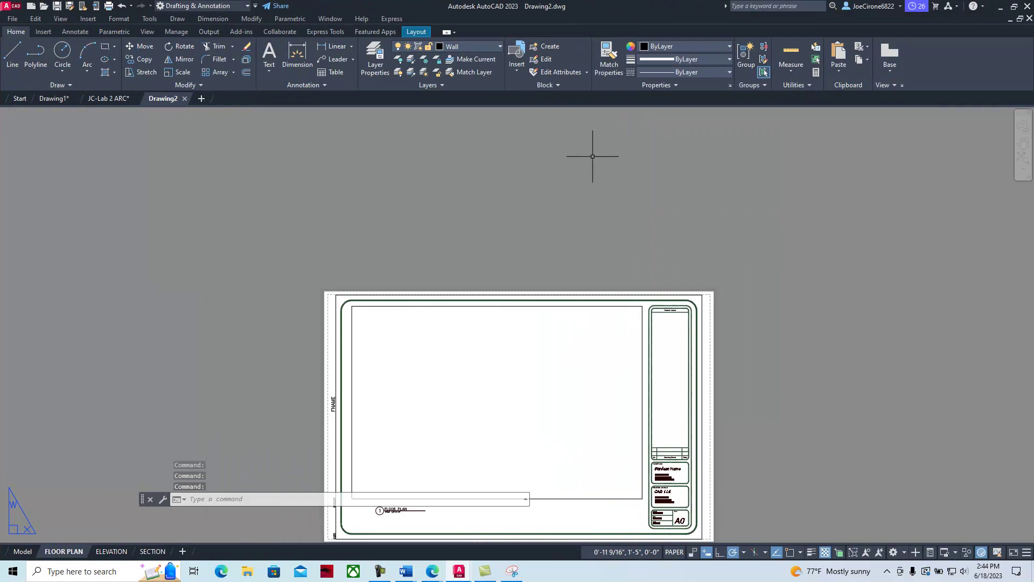
middle_click_drag(540, 442, 538, 302)
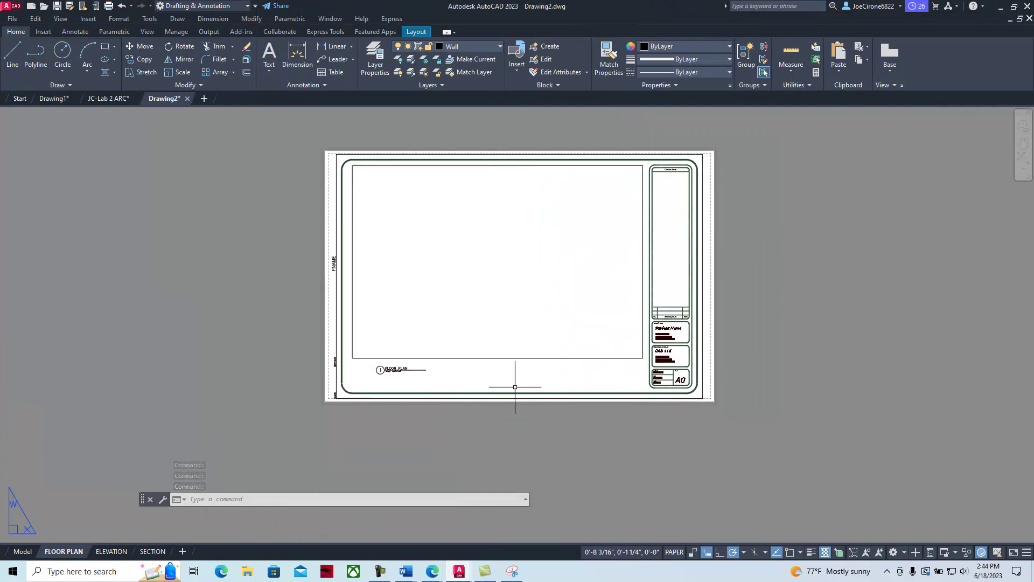
scroll(545, 301, "up", 2)
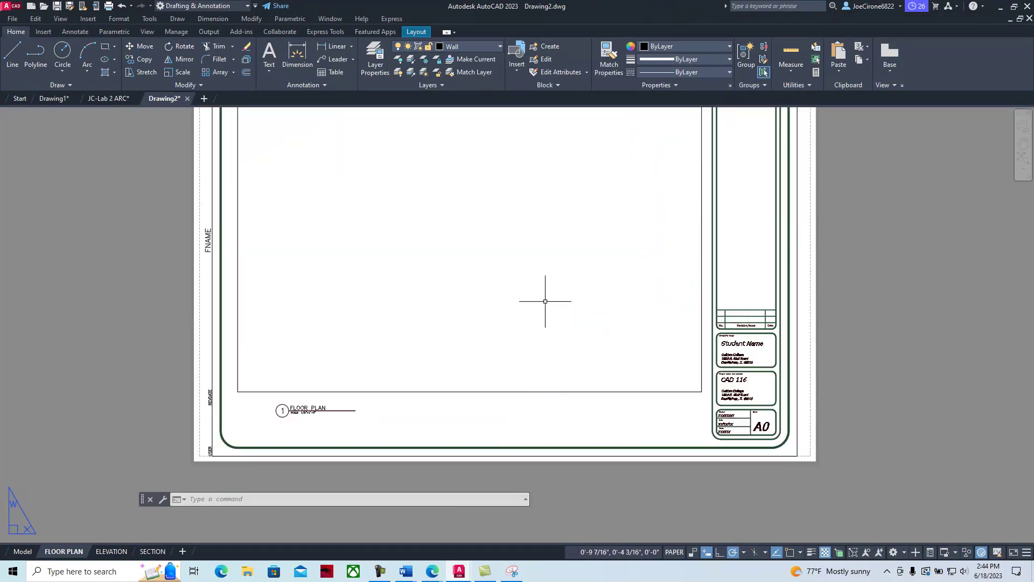
scroll(545, 301, "down", 2)
middle_click_drag(546, 300, 503, 329)
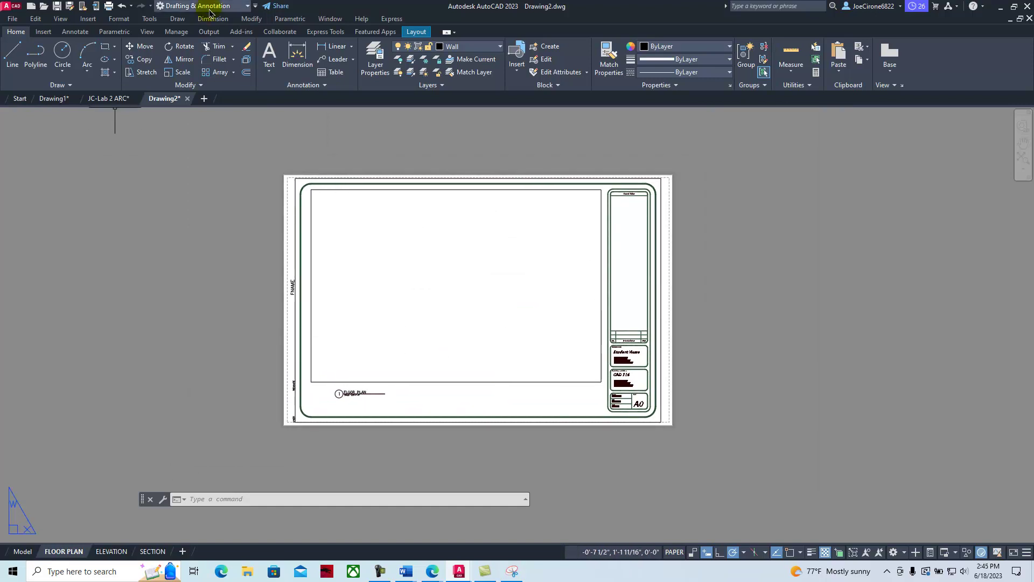
- Hide the menu bar and display it again
left_click(256, 7)
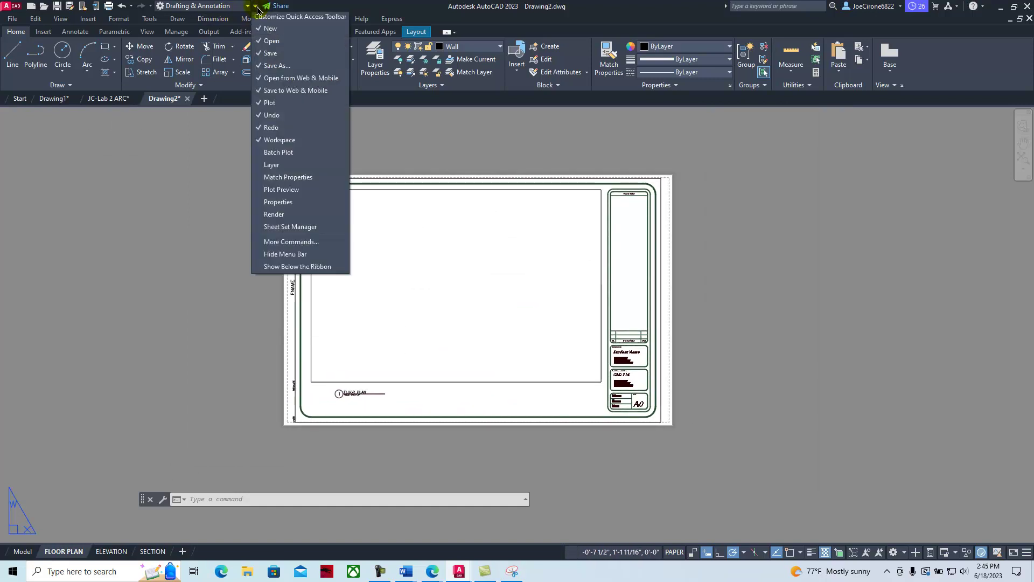
left_click(281, 254)
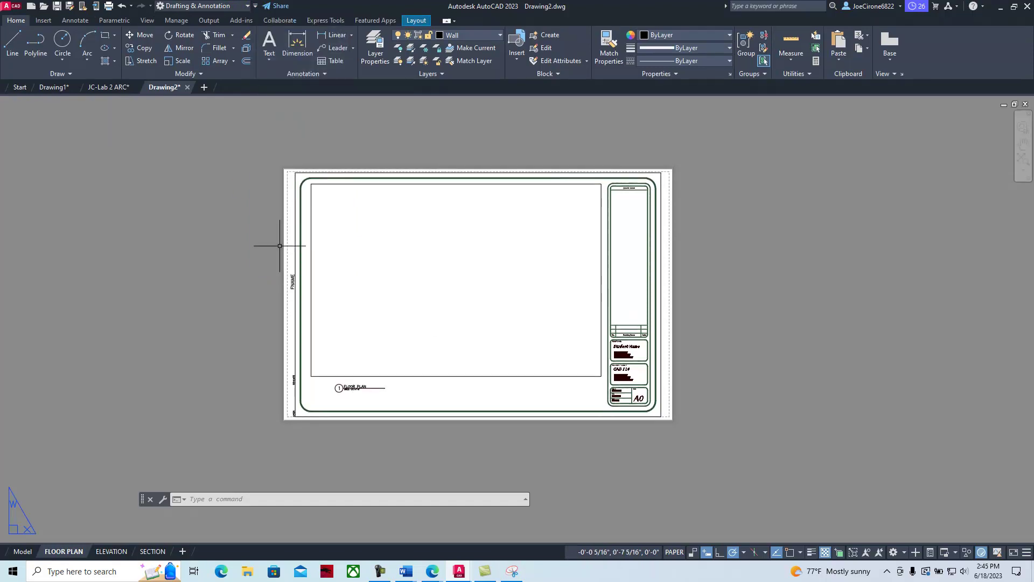
left_click(256, 7)
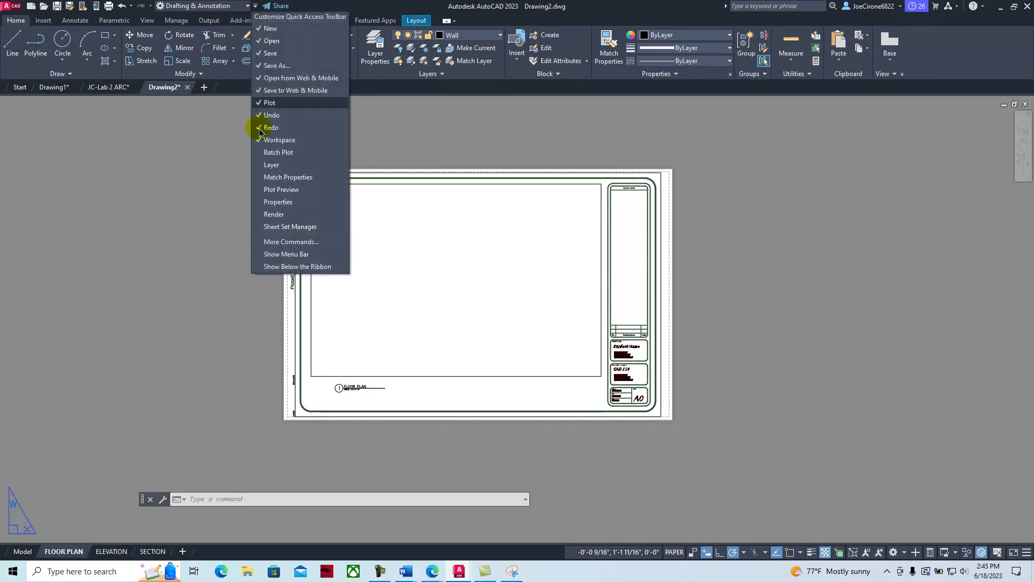
left_click(280, 253)
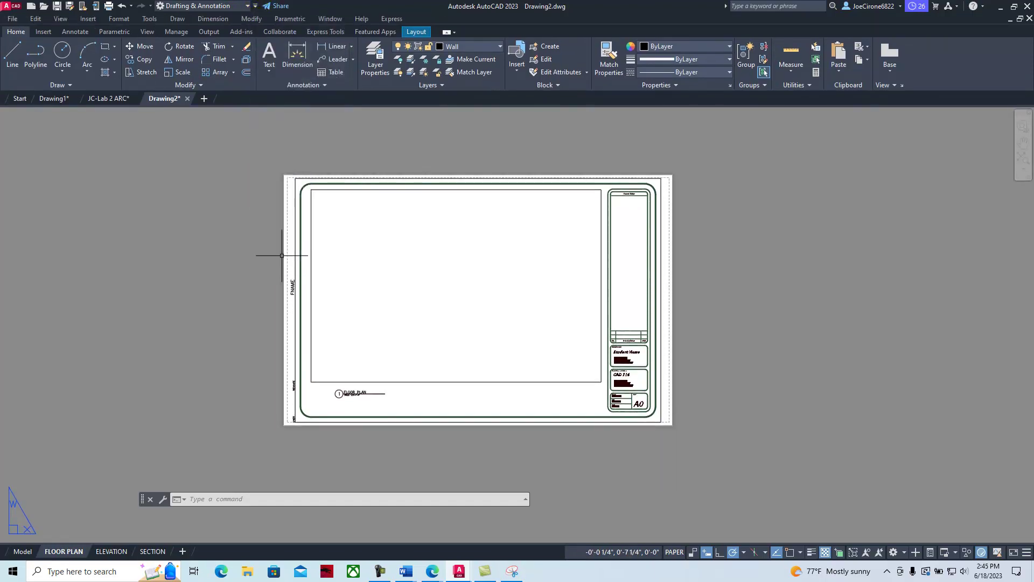
- Review which tools are enabled for display in the status bar
left_click(1027, 553)
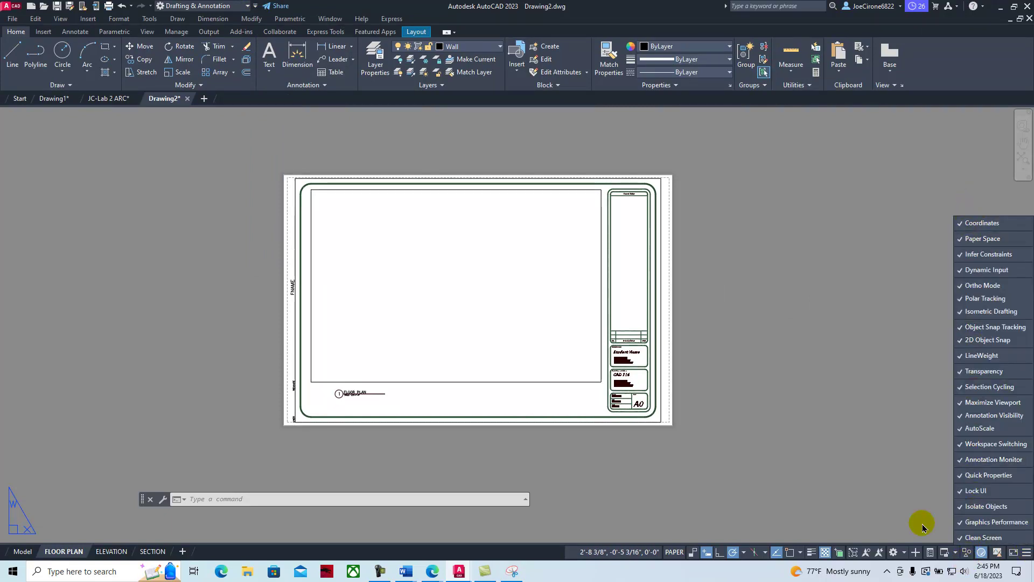
left_click(770, 291)
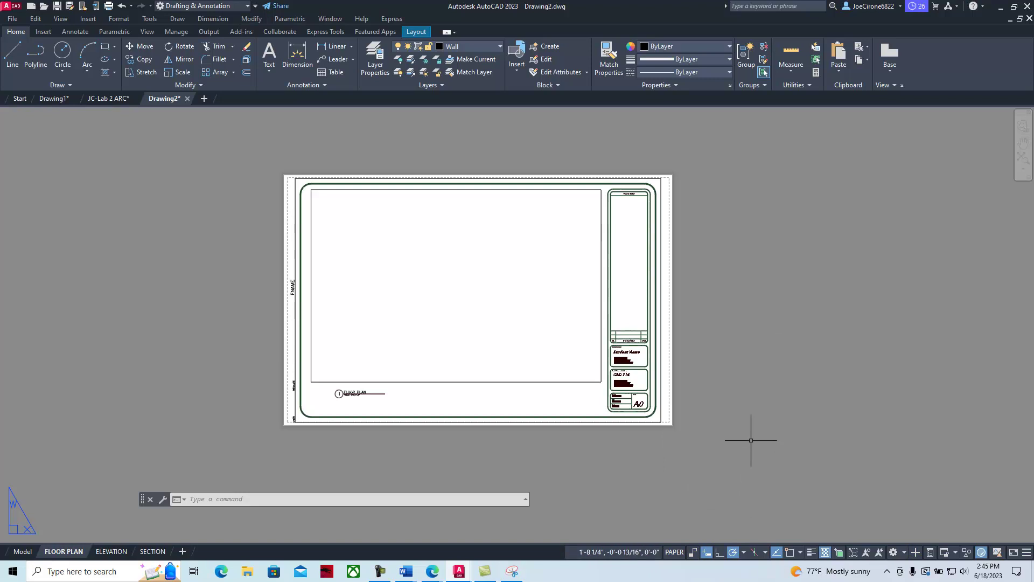
left_click(997, 12)
mouse_move(10, 151)
left_click(11, 90)
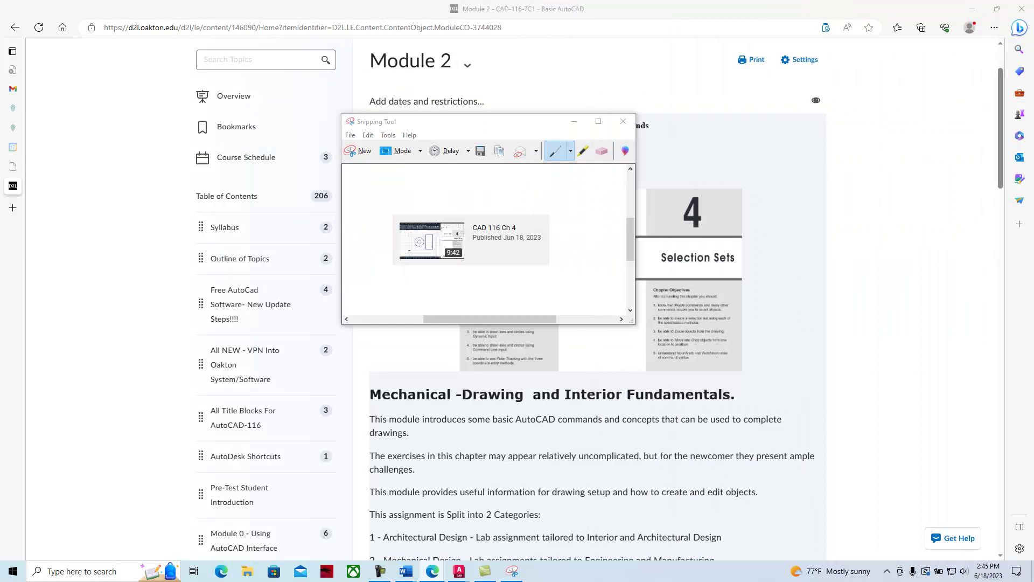
mouse_move(459, 578)
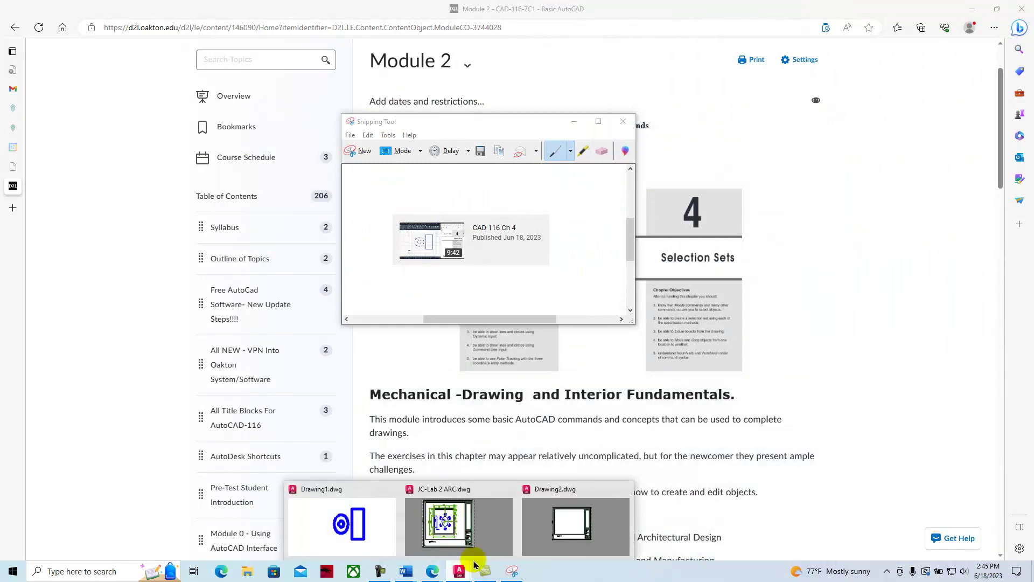
left_click(590, 536)
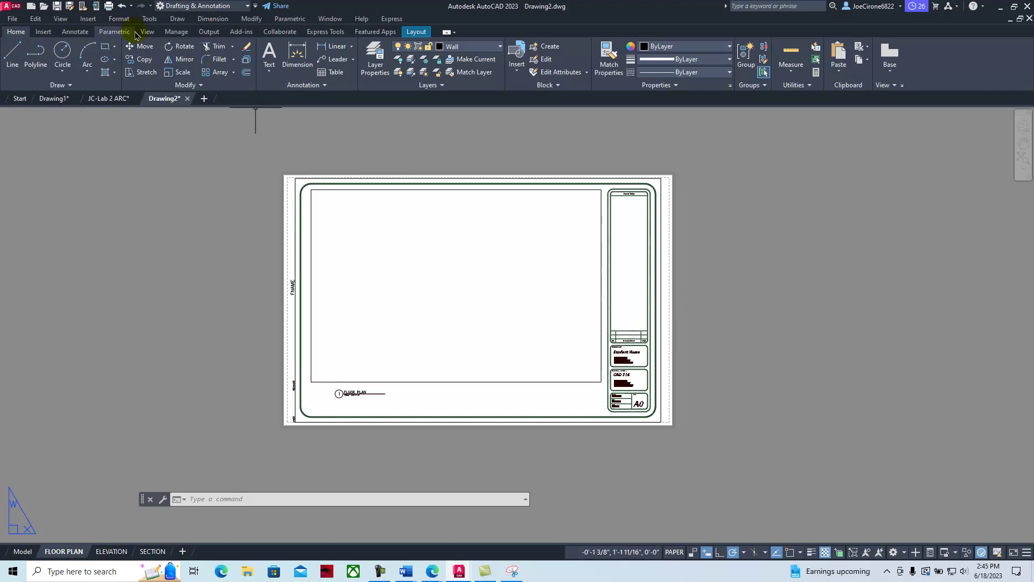
- Check the length type and precision in the drawing units settings of the title block drawing
left_click(119, 19)
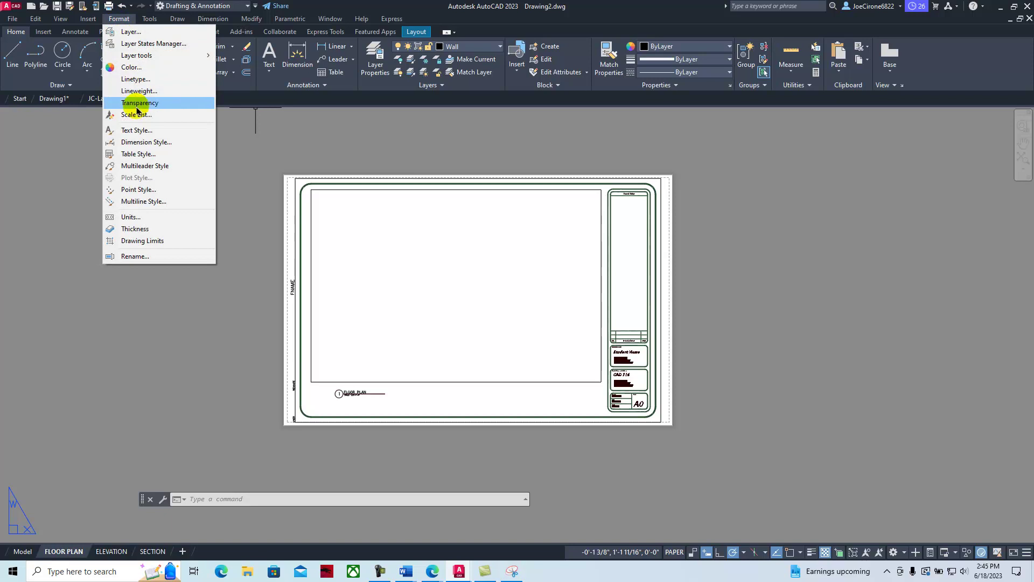
left_click(130, 217)
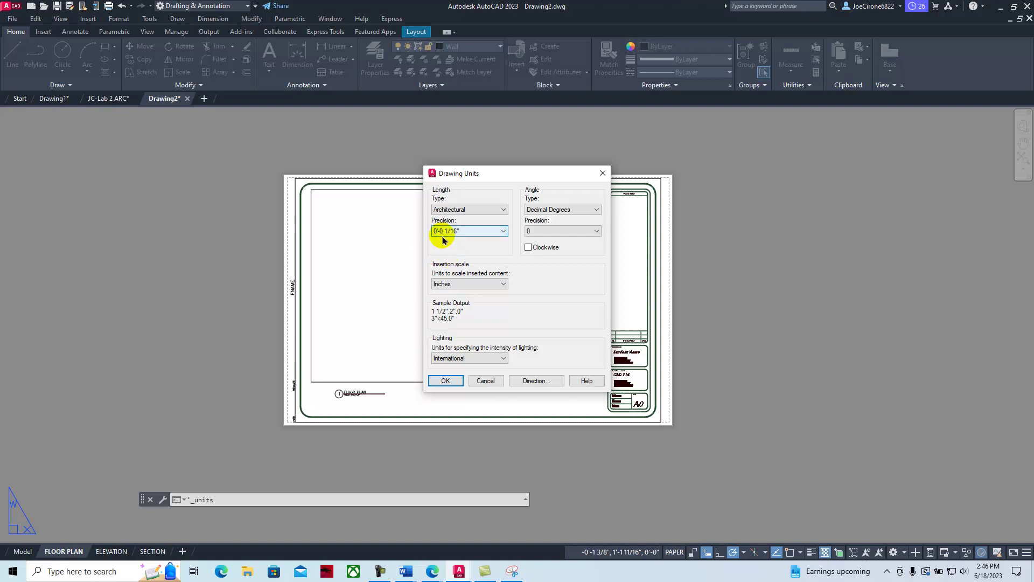
left_click(447, 380)
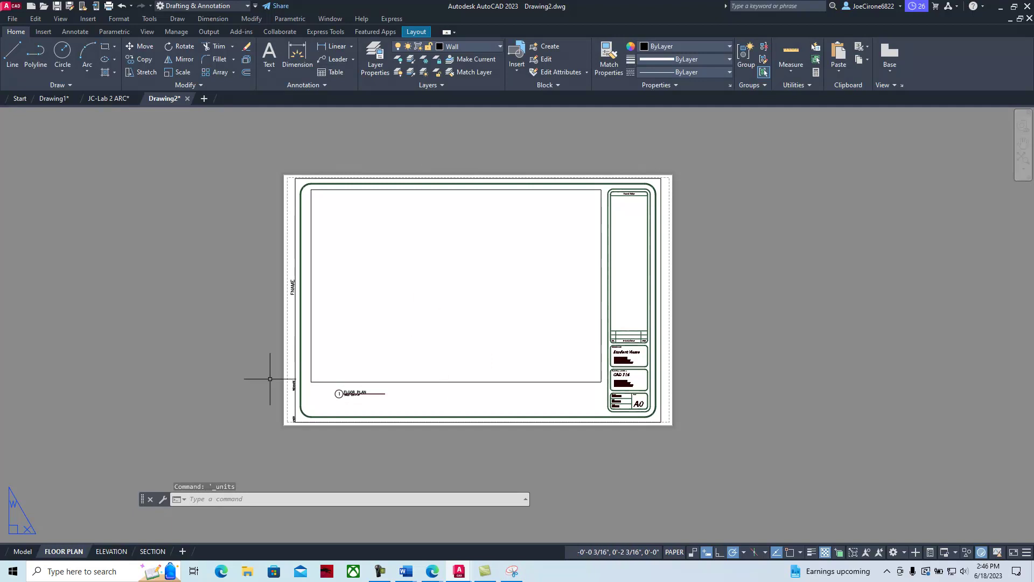
- View the ELEVATION and SECTION layouts, and return to the FLOOR PLAN layout
left_click(54, 554)
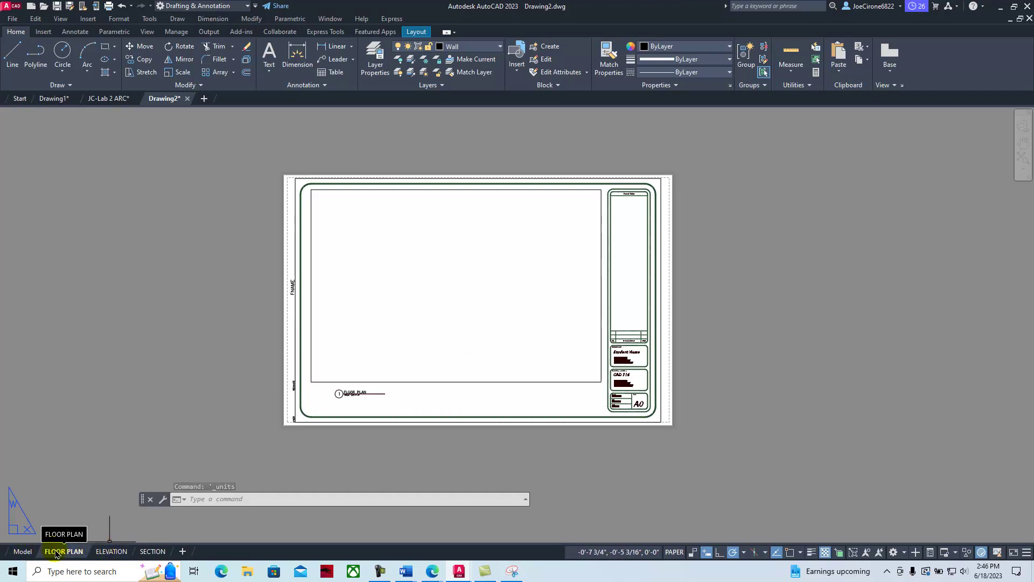
left_click(111, 552)
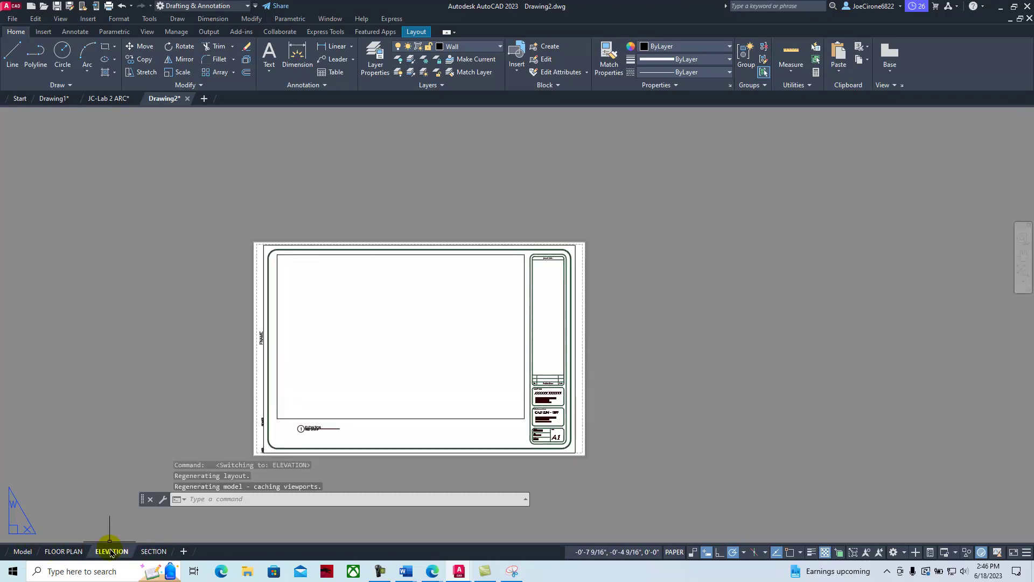
left_click(154, 552)
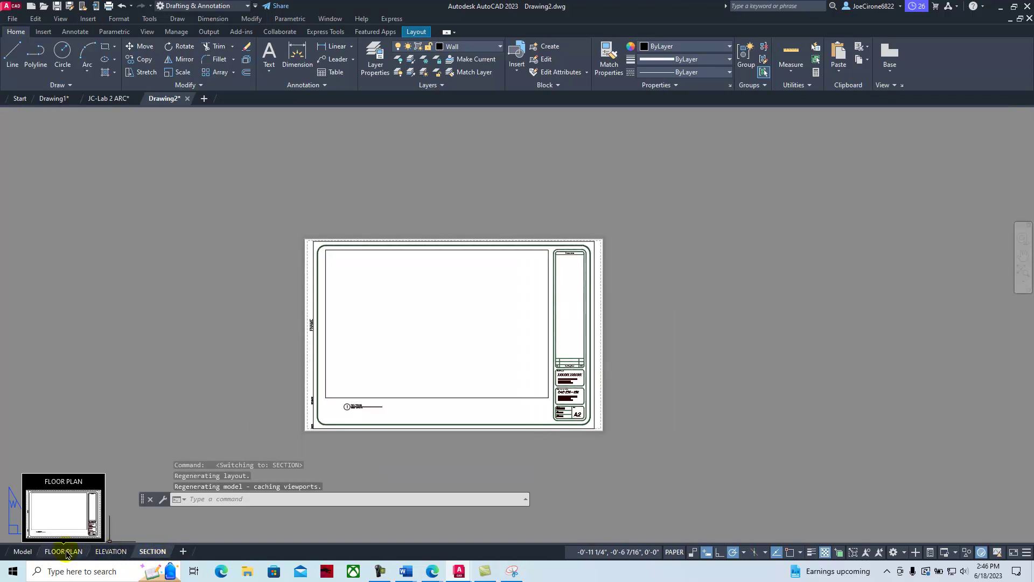
left_click(85, 552)
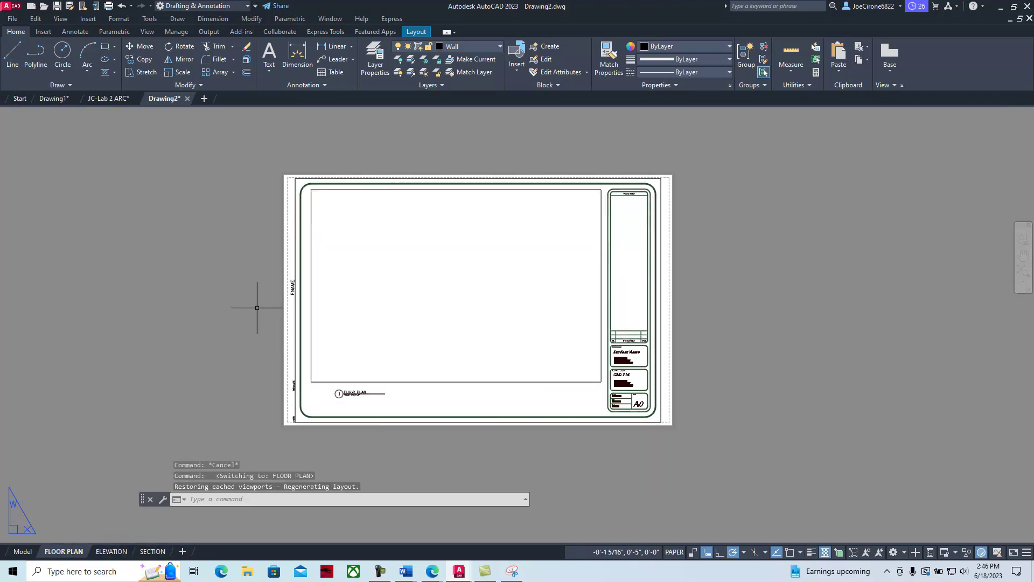
- Switch the drawing from the FLOOR PLAN layout to model space and bring the grid area into view
mouse_move(18, 555)
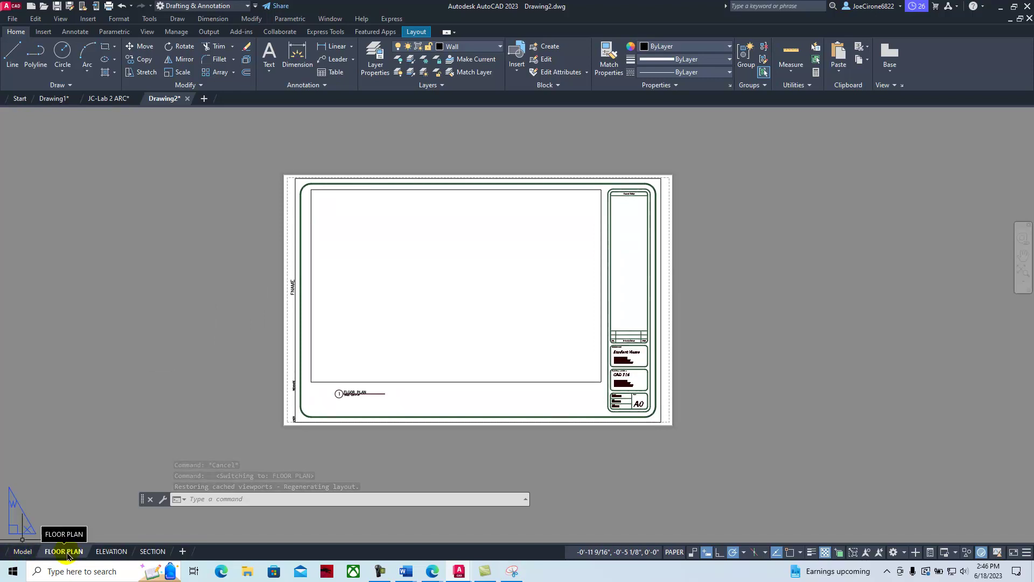
mouse_move(168, 552)
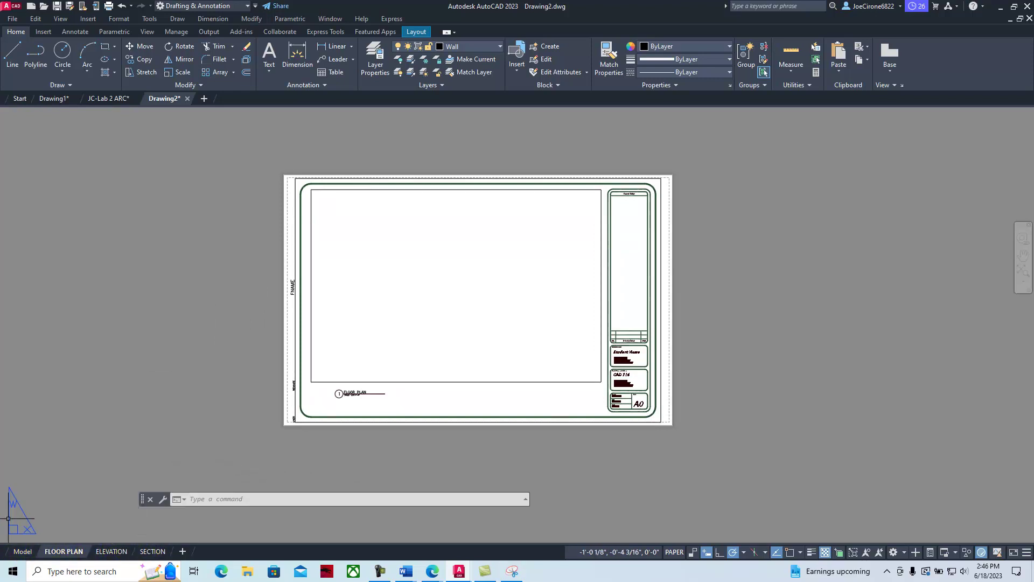
left_click(24, 553)
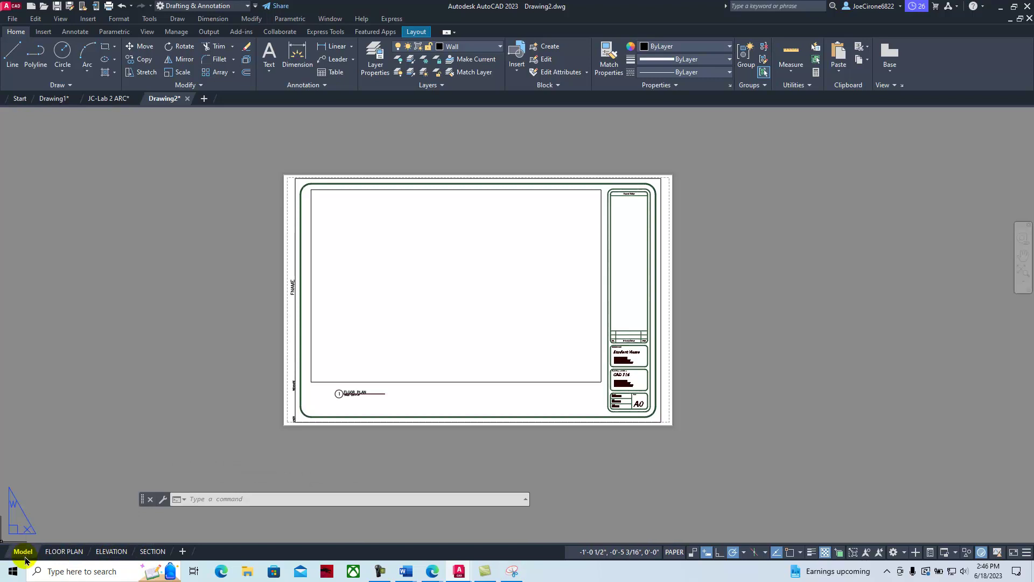
middle_click_drag(280, 326, 492, 312)
scroll(493, 277, "up", 2)
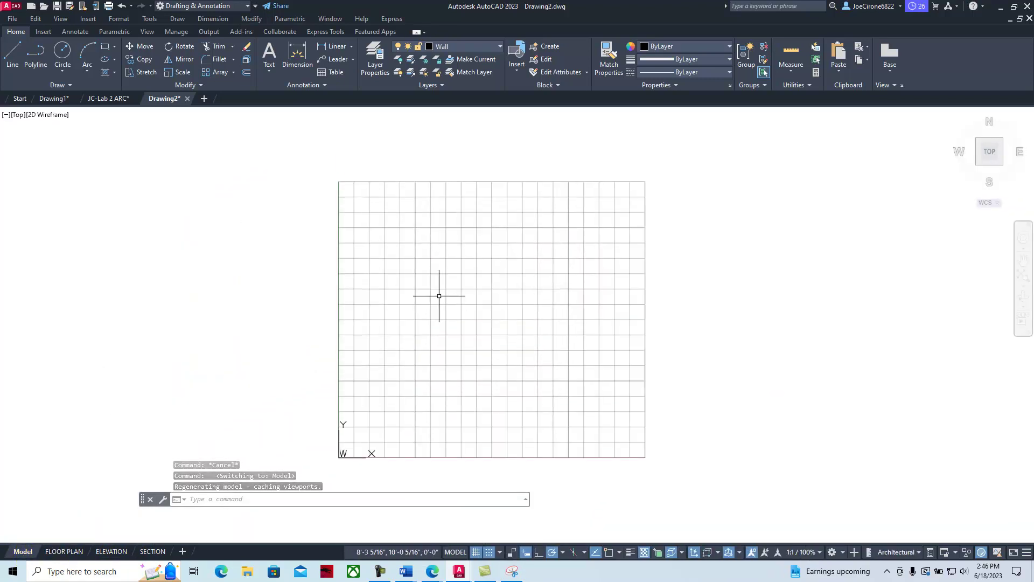
- Review the snap and grid spacing, polar tracking angle and object snap modes in the drafting settings
left_click(147, 19)
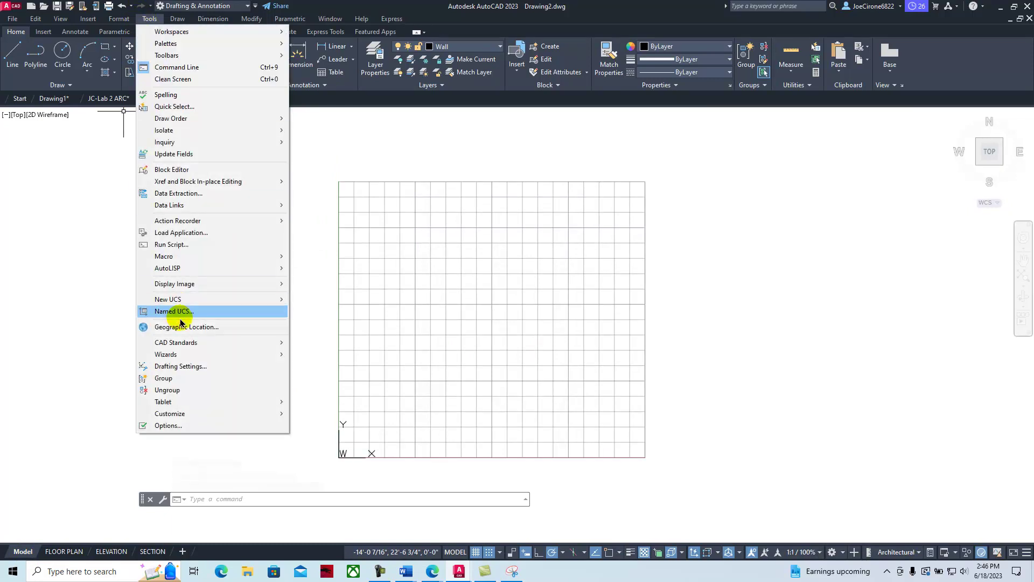
left_click(171, 366)
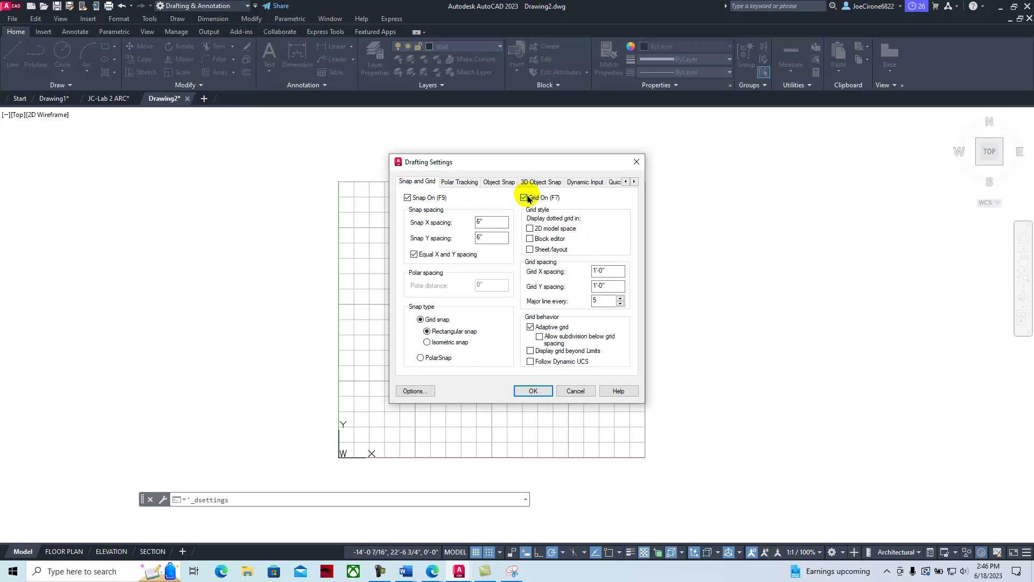
left_click(489, 221)
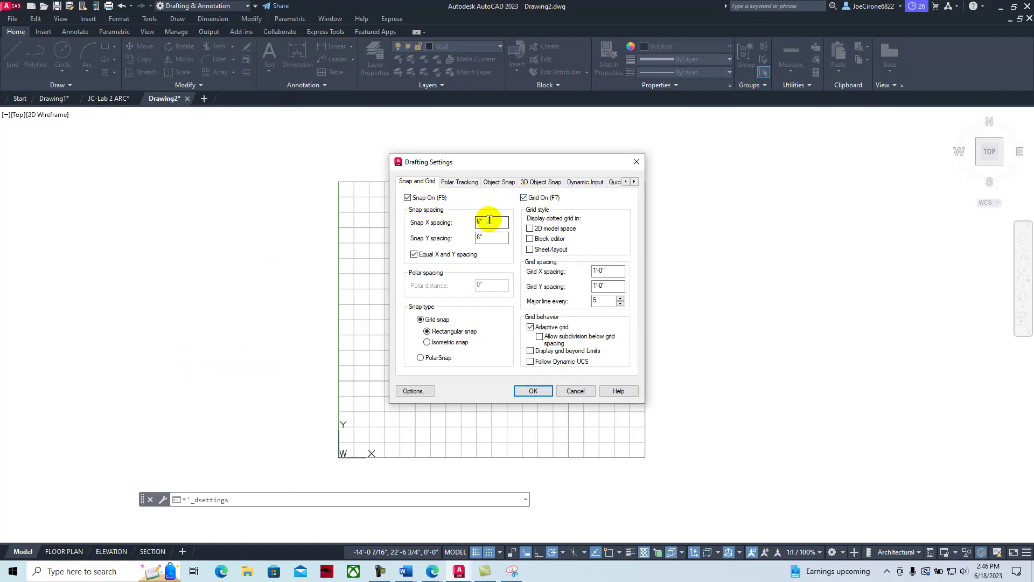
left_click(490, 238)
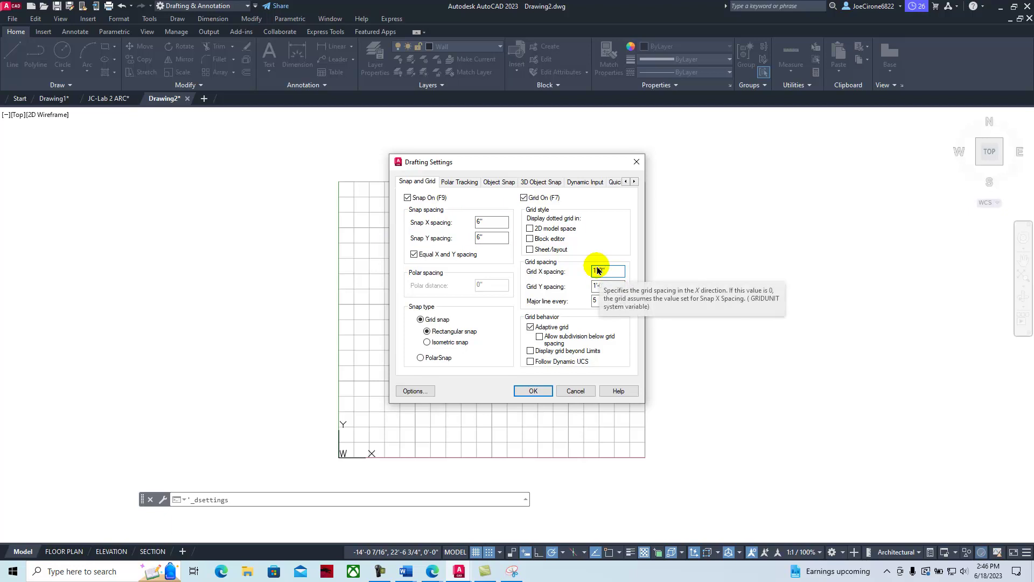
left_click(459, 182)
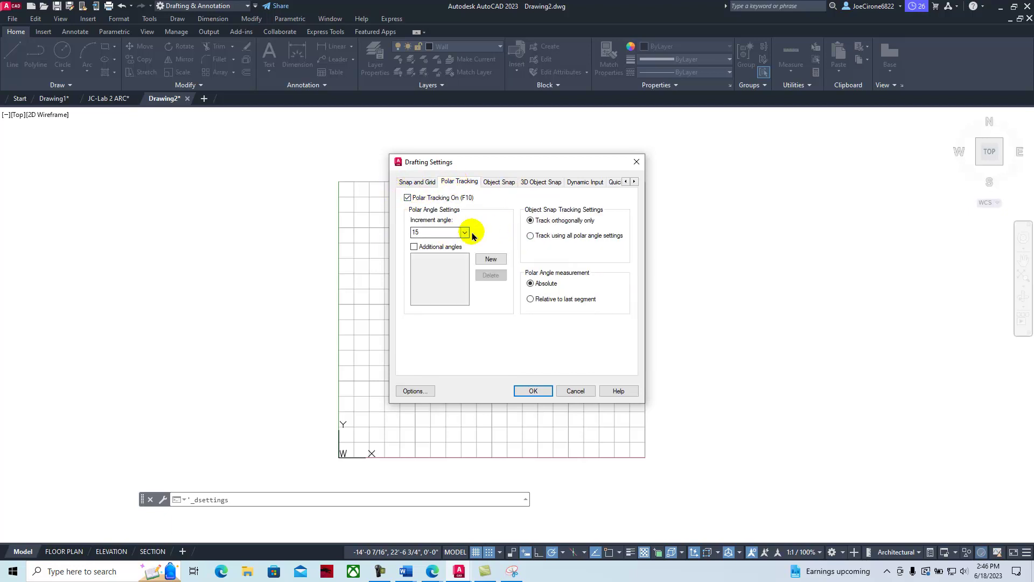
left_click(504, 181)
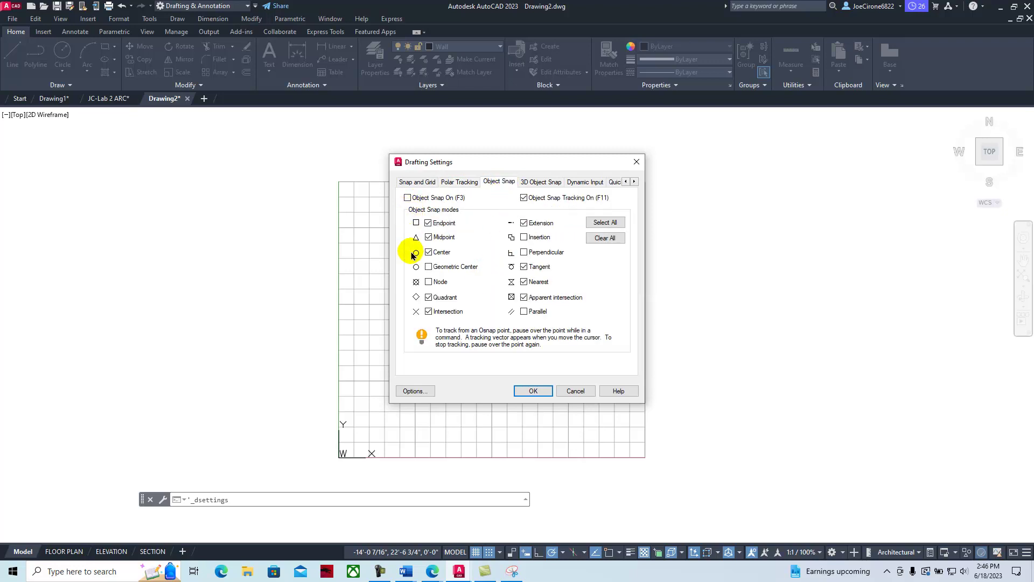
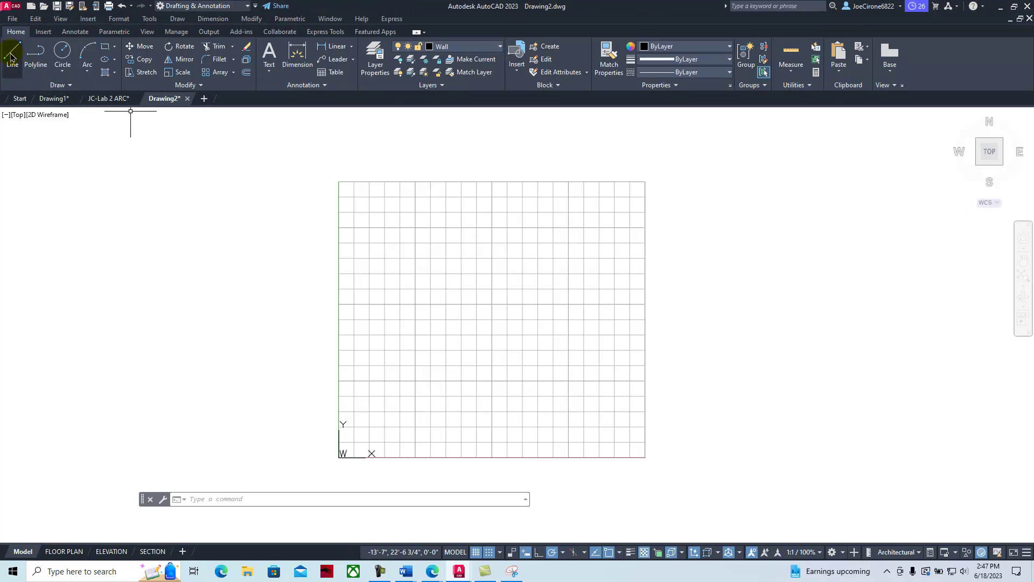
- Draw a closed 18' wide by 16' high wall outline with lines starting at 2',2', and turn on lineweight display
left_click(370, 426)
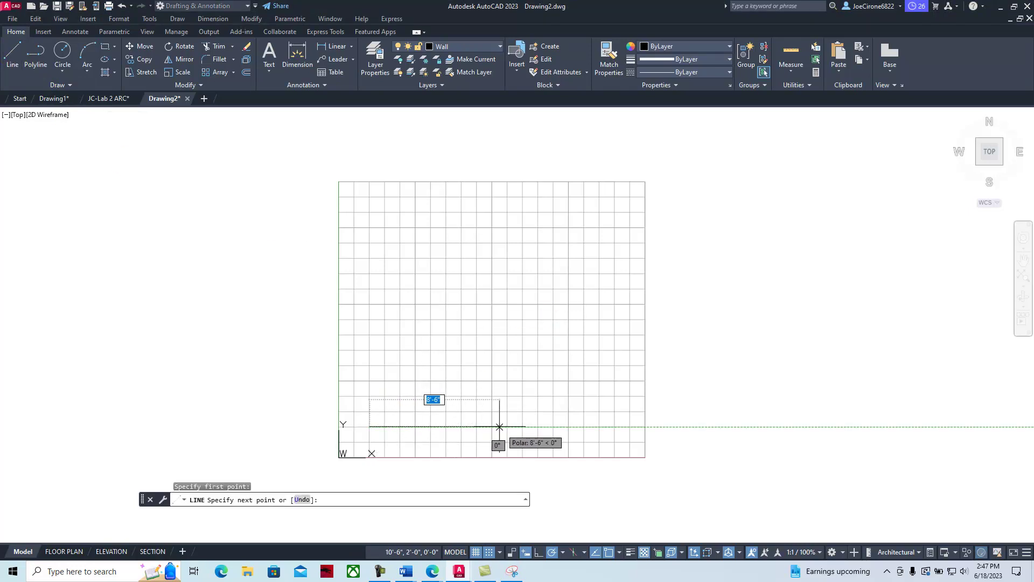
type("18")
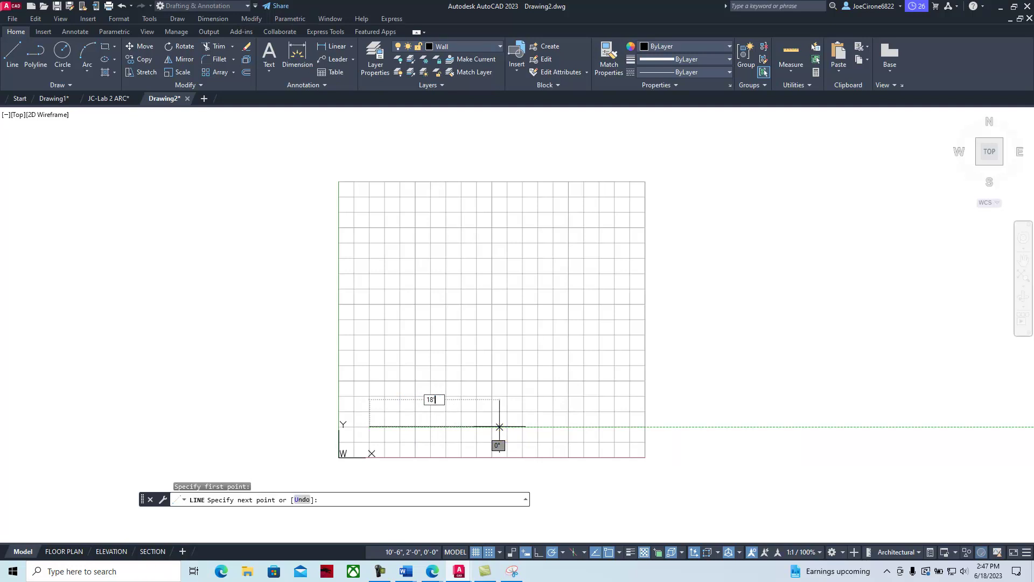
type("'")
key("Return")
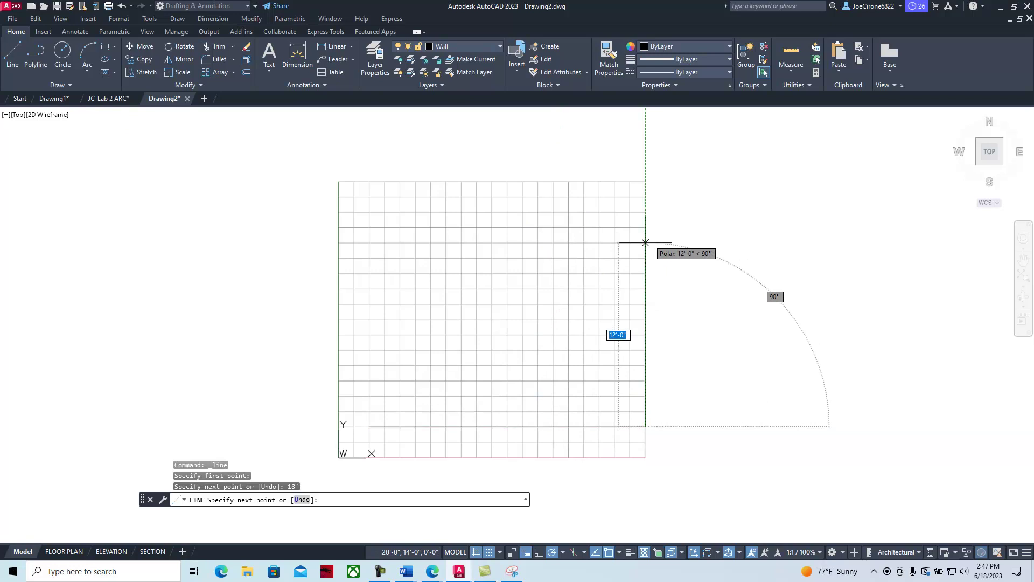
type("16")
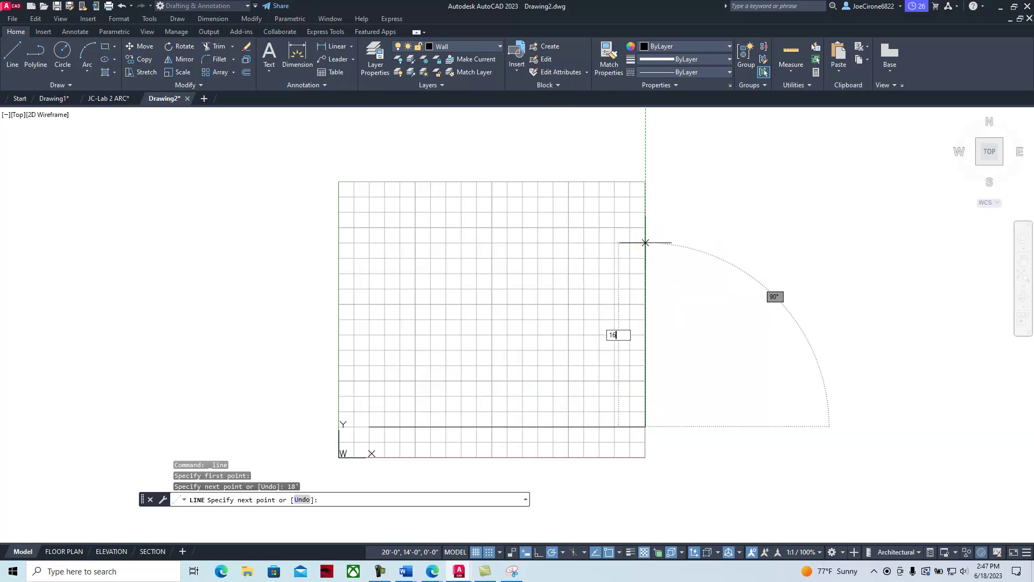
type("'")
key("Return")
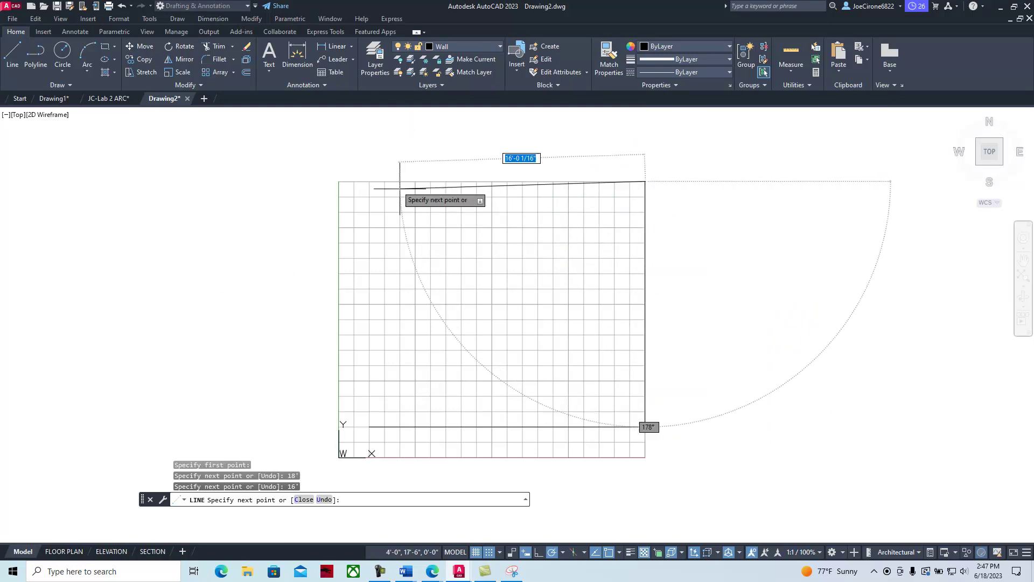
type("18")
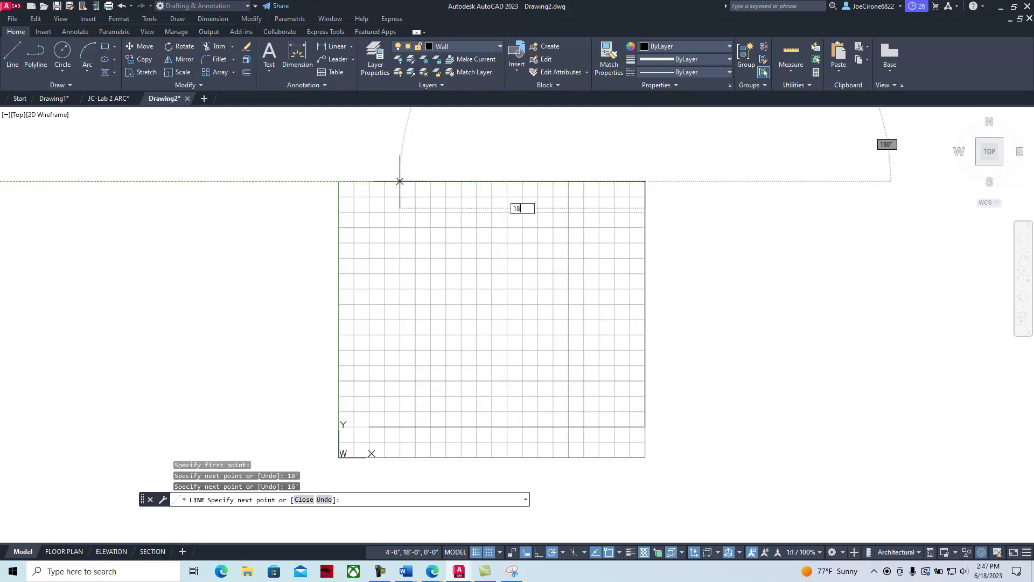
type("'")
key("Return")
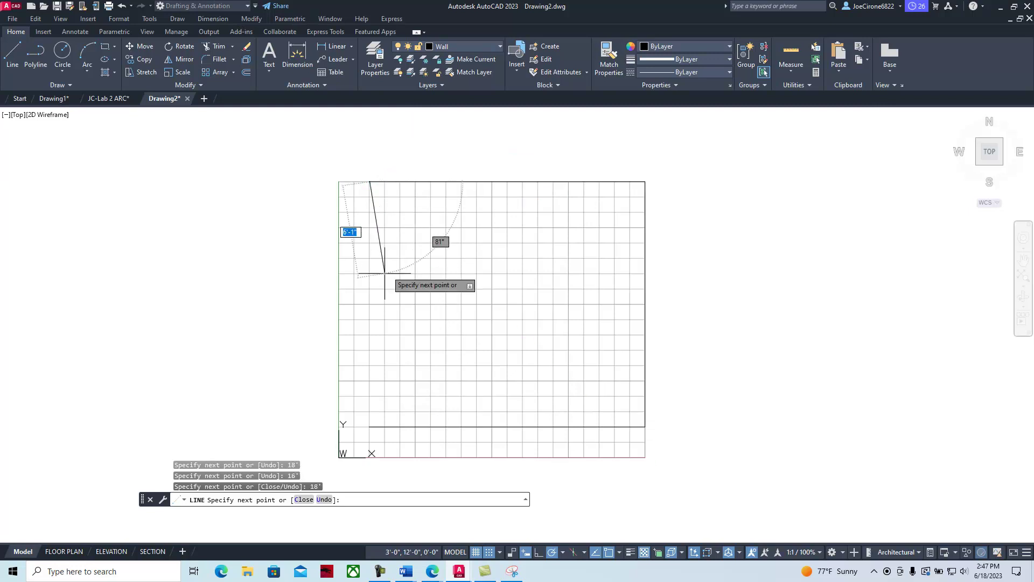
type("c")
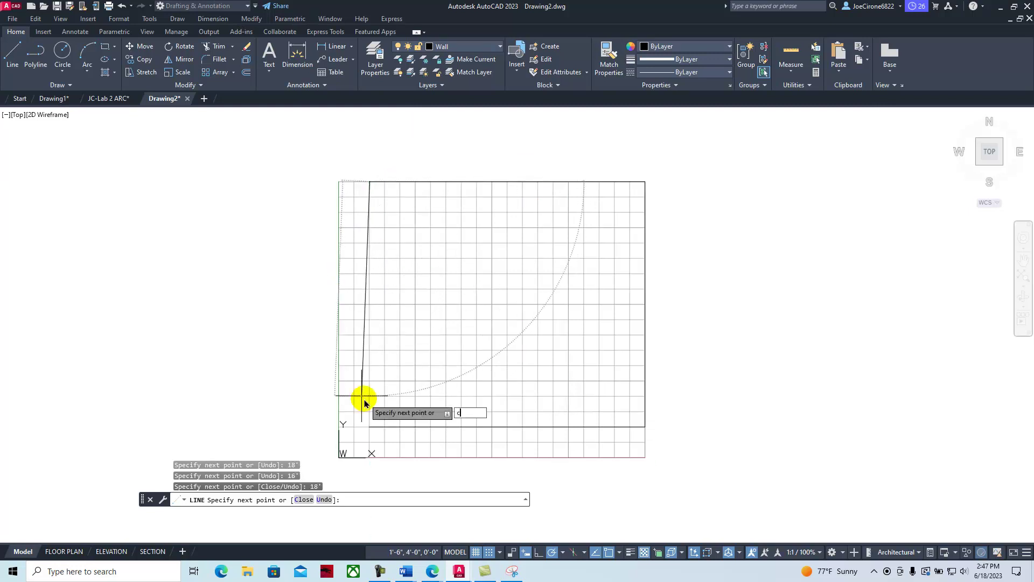
key("Return")
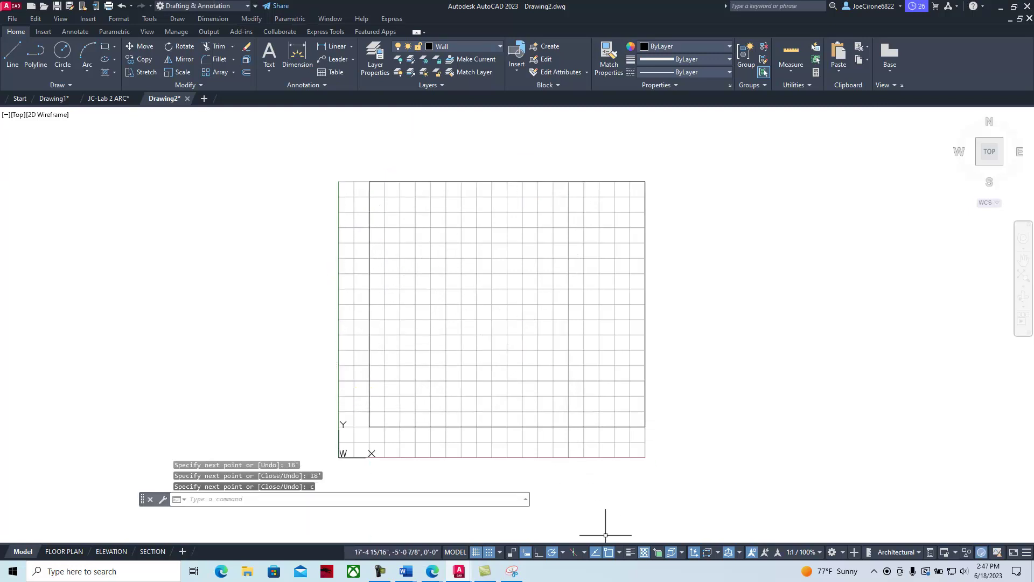
left_click(630, 555)
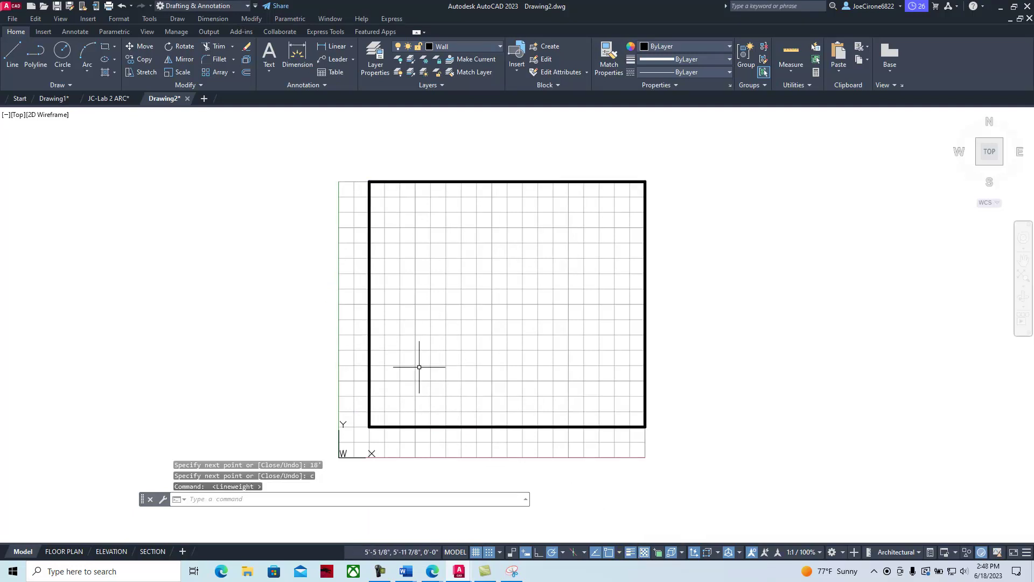
- Move the whole wall outline 1' to the left, using its lower-left corner as the base point
left_click(142, 46)
left_click(348, 163)
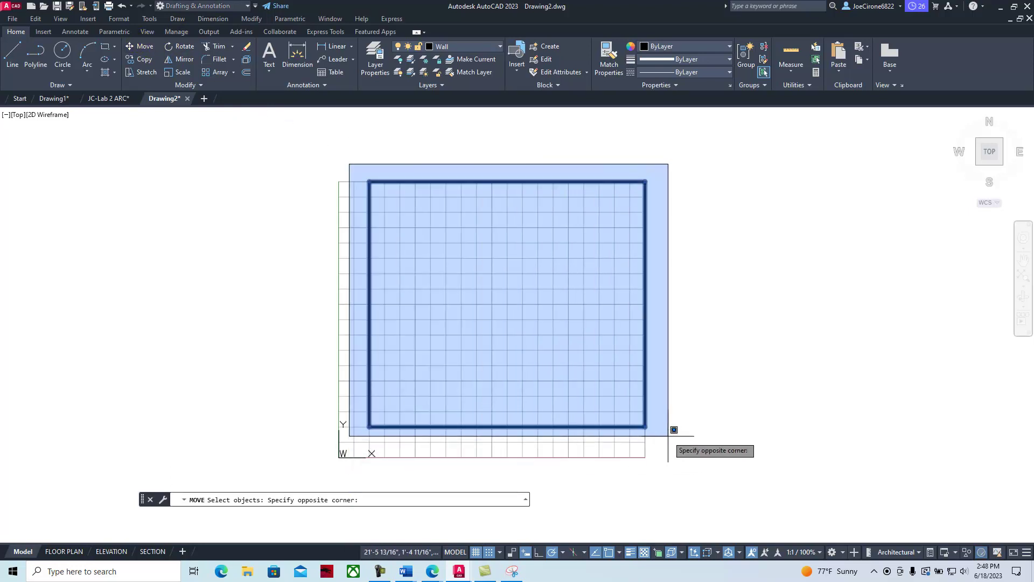
left_click(693, 429)
key("Return")
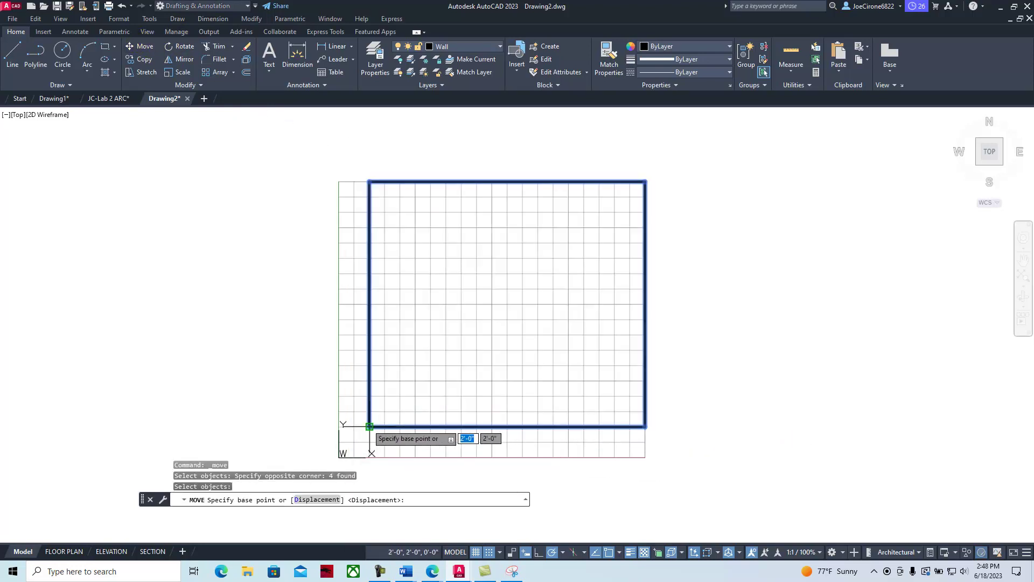
left_click(378, 418)
left_click(362, 418)
- Move the whole wall outline 1' straight down so it sits centred within the grid limits
right_click(399, 370)
left_click(438, 168)
left_click(342, 166)
left_click(663, 441)
key("Return")
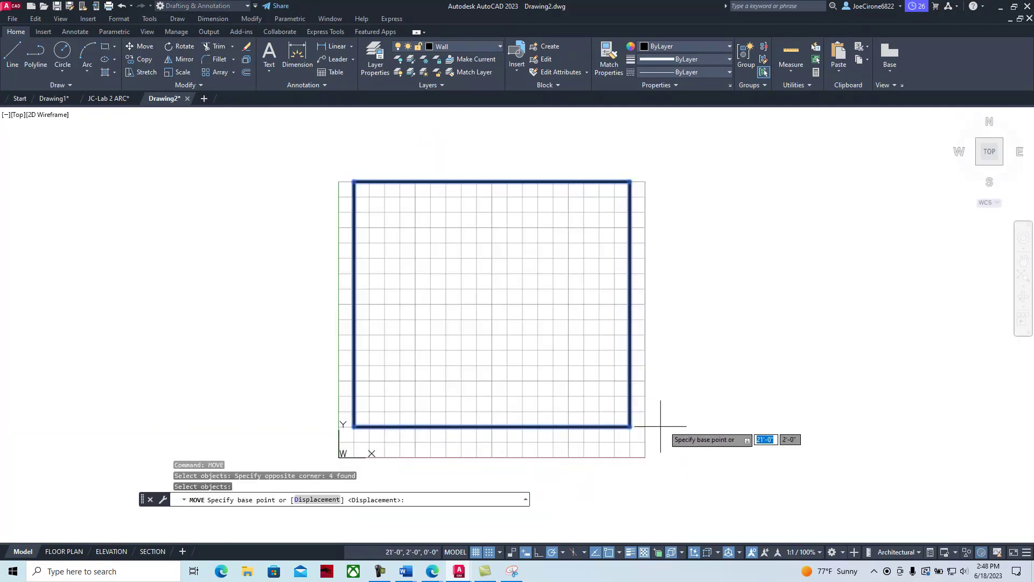
left_click(646, 426)
left_click(646, 440)
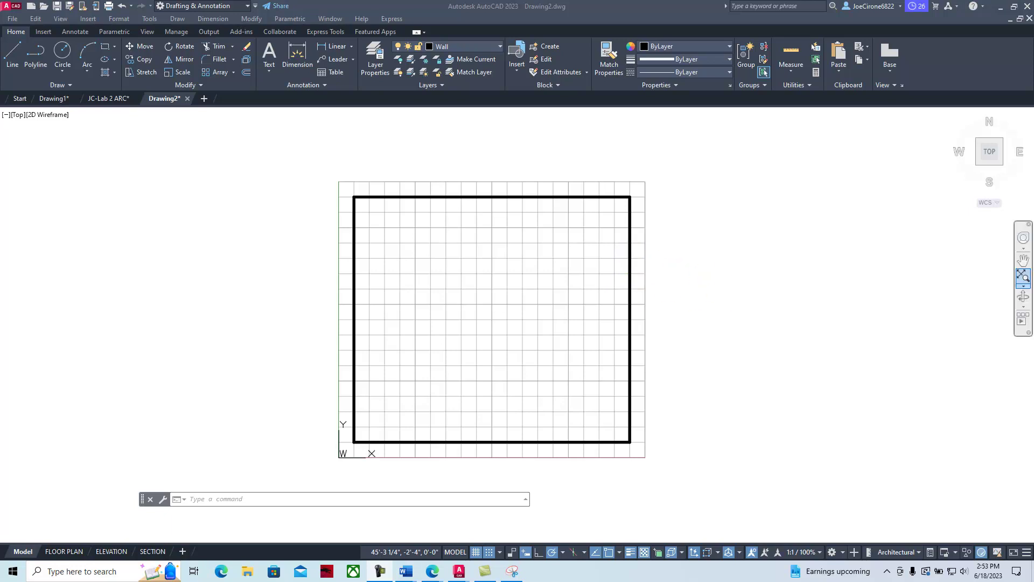
- Switch to the Module 2 Lab 1 PDF in Edge to check the floor plan dimensions, and return to the AutoCAD drawing
key("alt+Tab")
left_click_drag(854, 8, 496, 76)
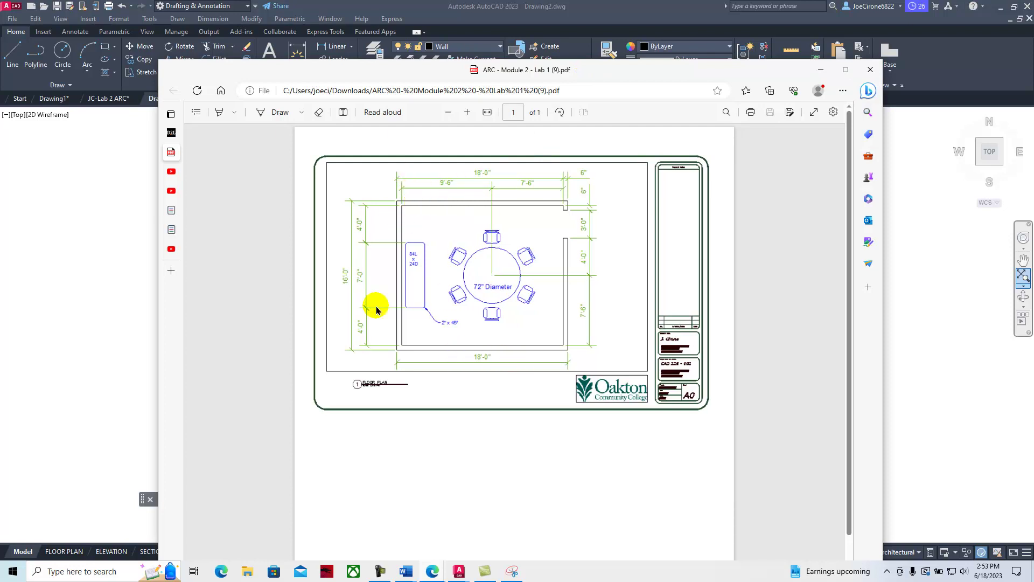
left_click_drag(513, 65, 1033, 81)
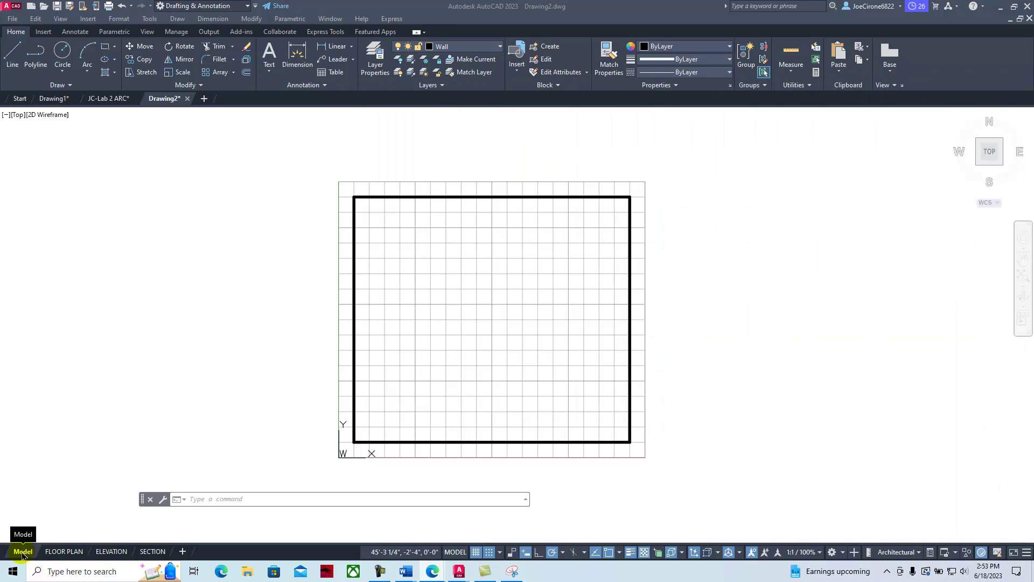
- Check the lengths of the bottom and right wall lines using their endpoint grips
left_click(506, 419)
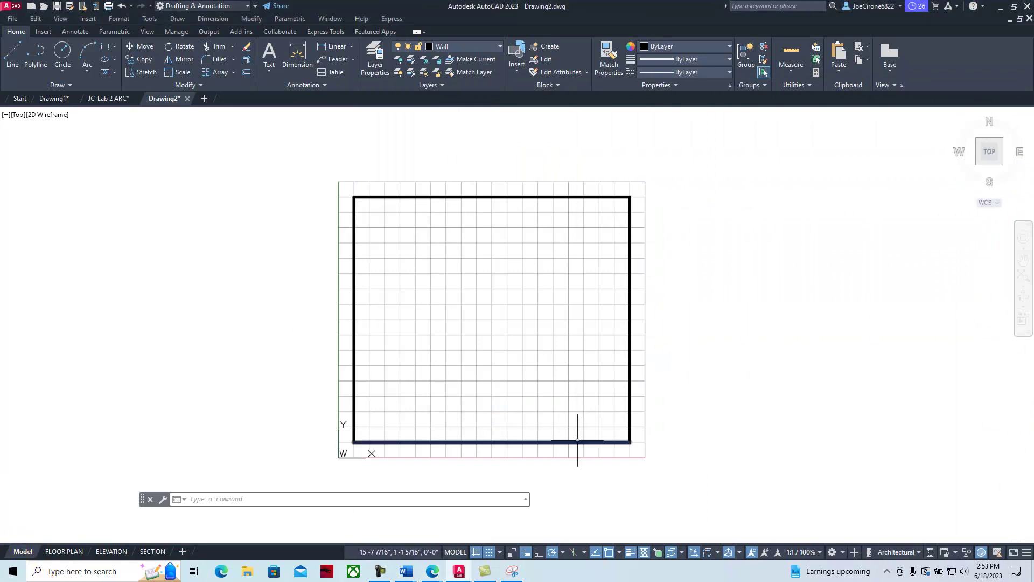
mouse_move(630, 443)
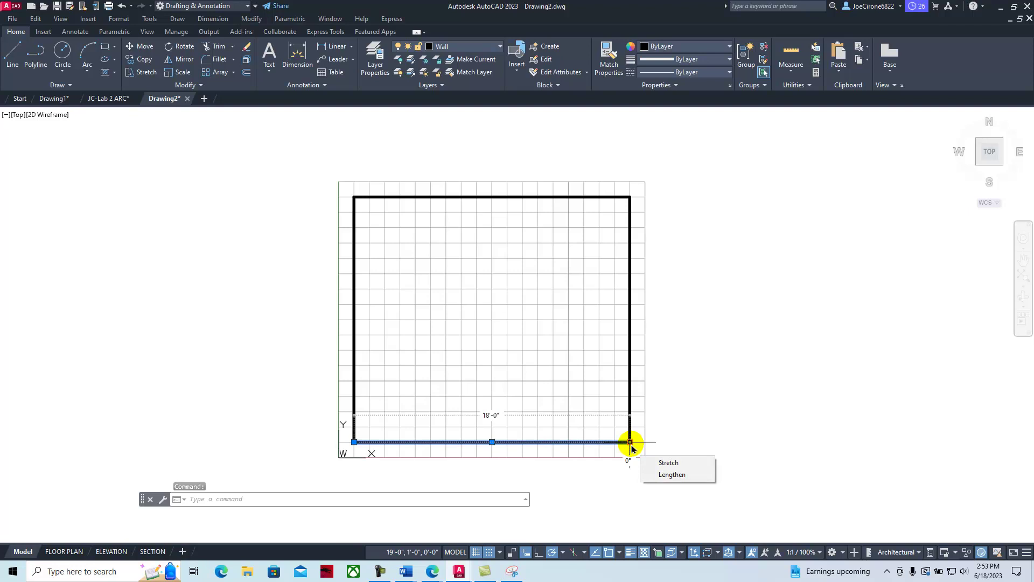
left_click(630, 356)
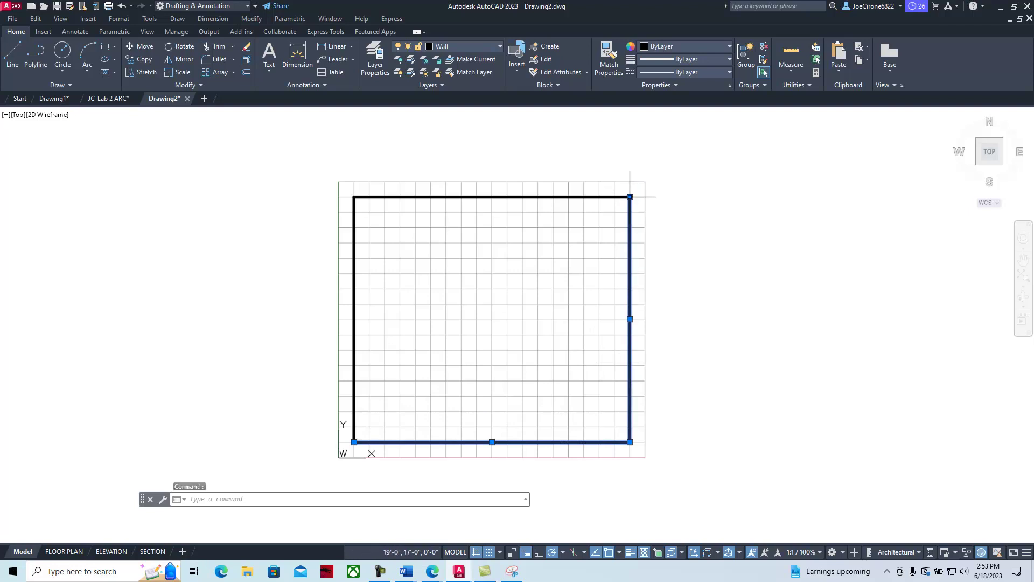
mouse_move(630, 197)
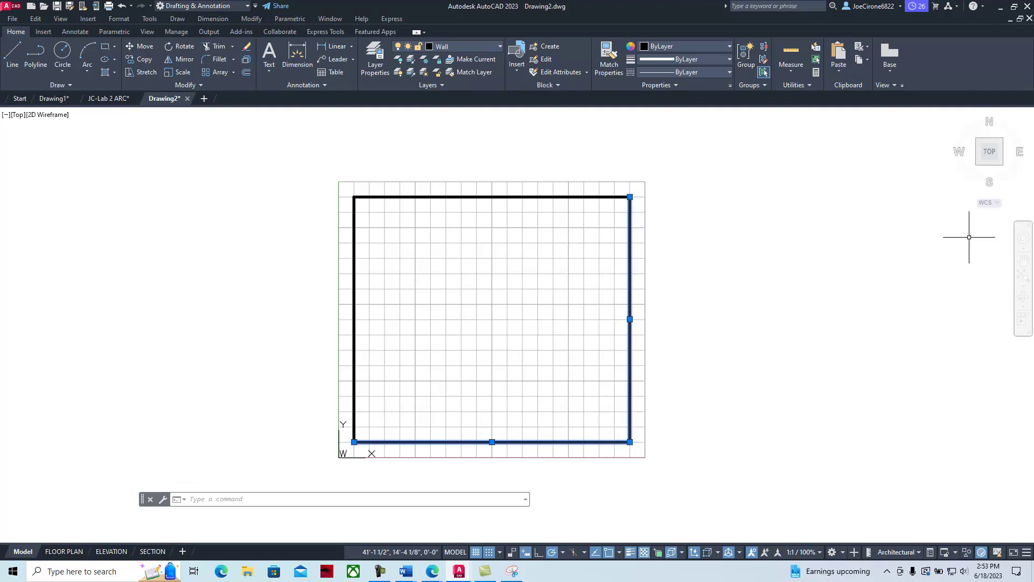
- Check the double wall lines in the Edge lab PDF, and clear the wall selection back in AutoCAD
key("alt+Tab")
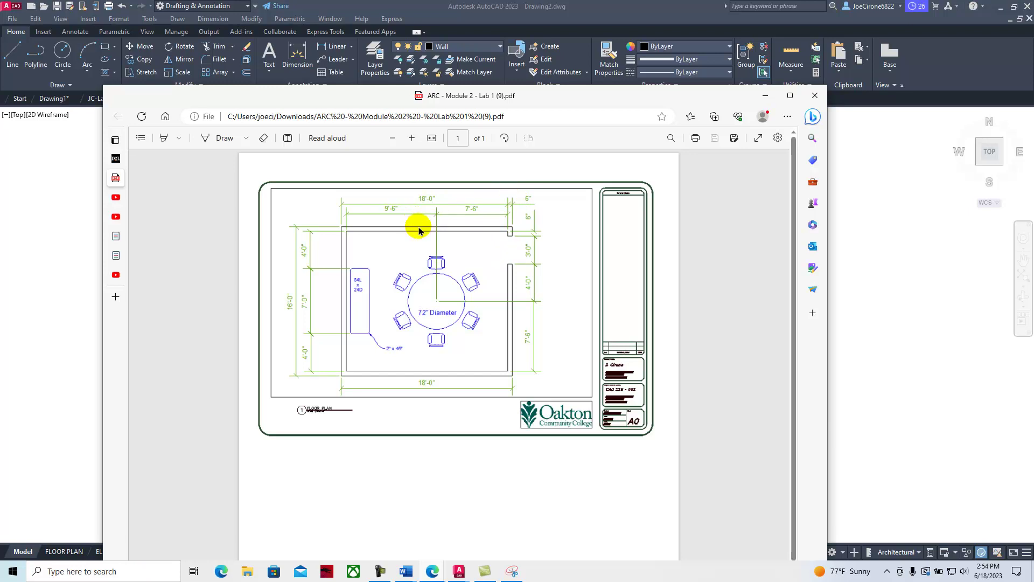
left_click_drag(445, 97, 1033, 103)
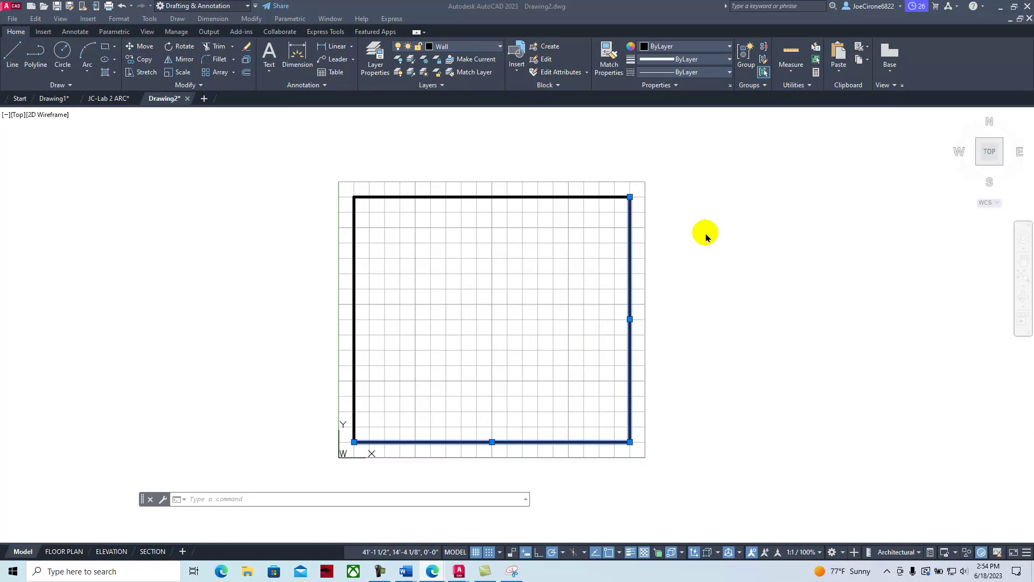
key("Escape")
key("Escape")
- Start the Offset command, search the help for "offset" and read the OFFSET (Command) article's Offset Distance section
left_click(245, 78)
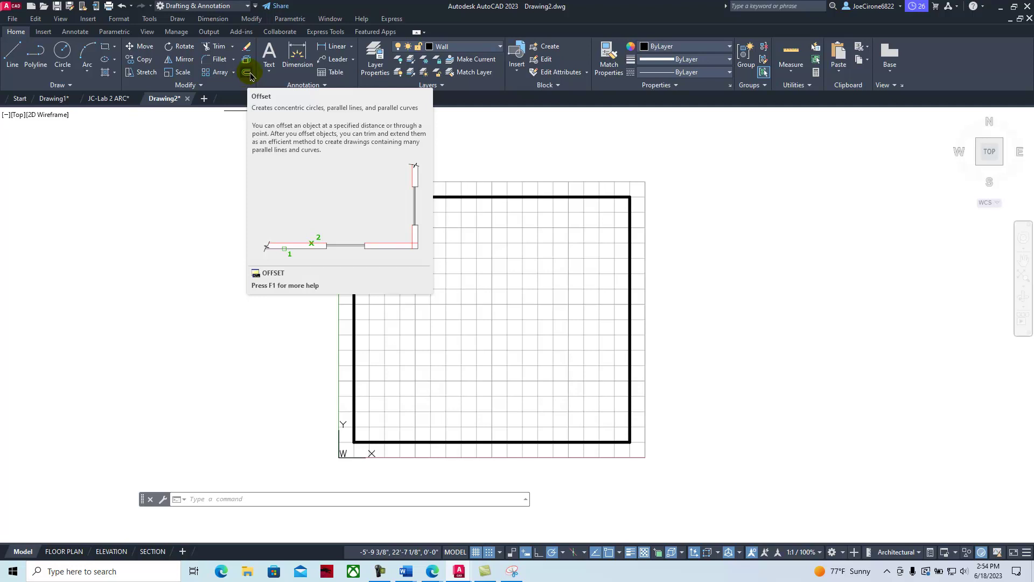
left_click(246, 74)
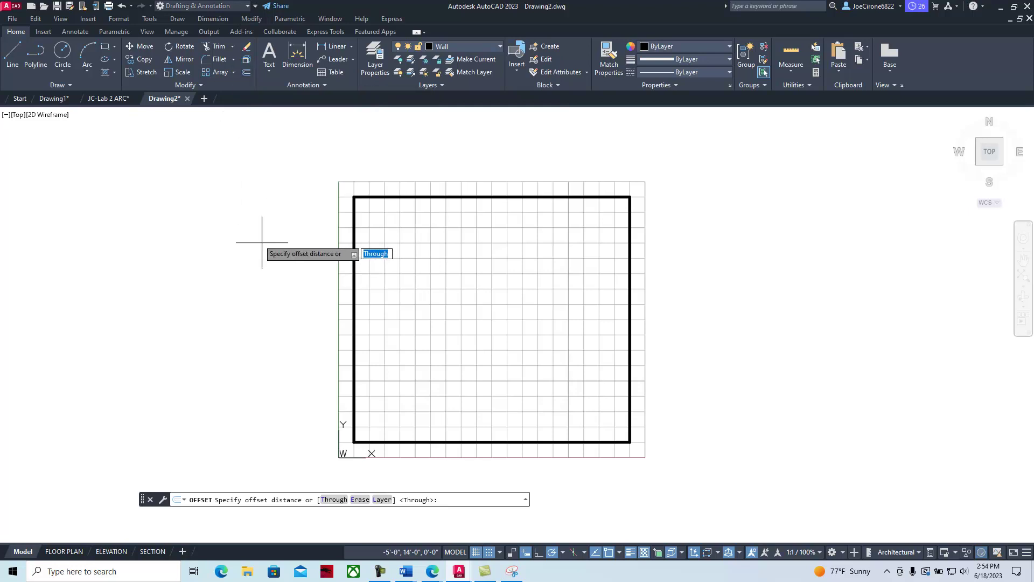
key("F1")
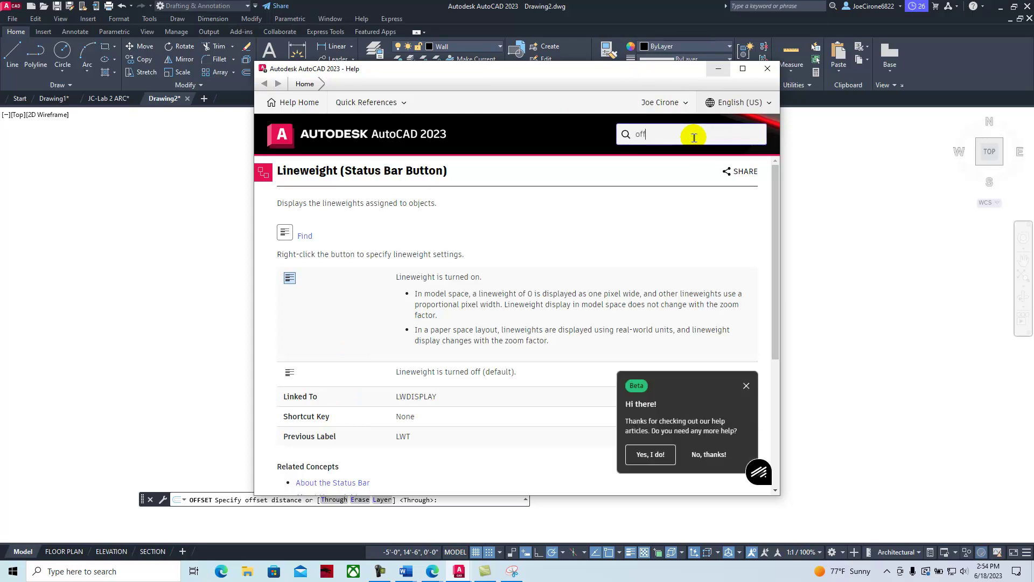
type("t")
key("Return")
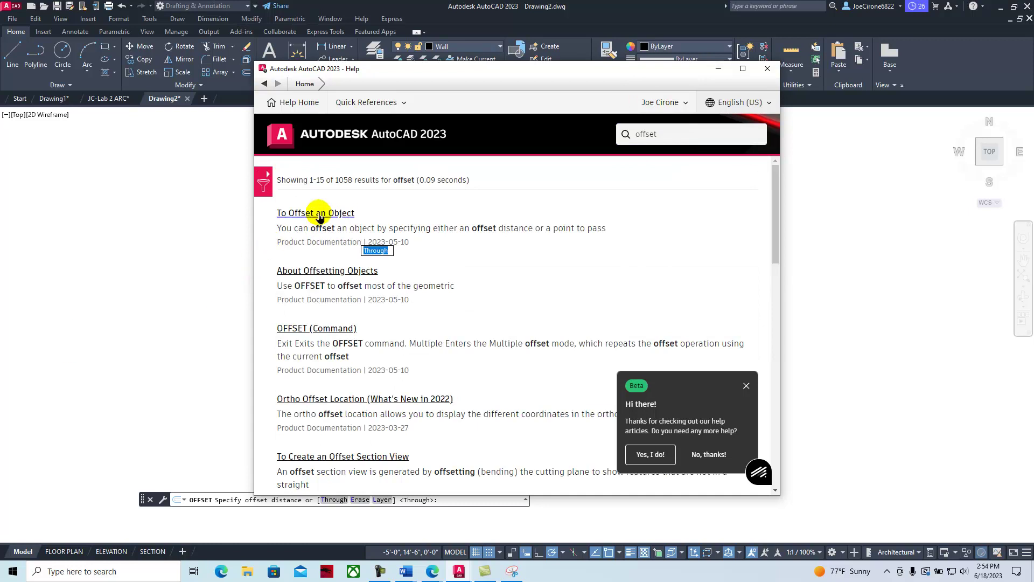
left_click(296, 328)
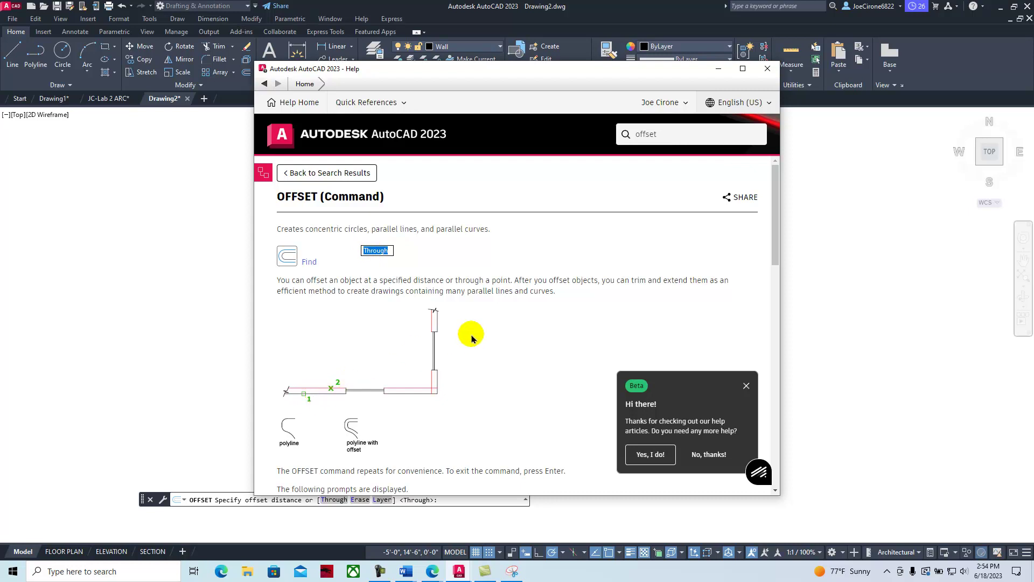
scroll(464, 339, "down", 4)
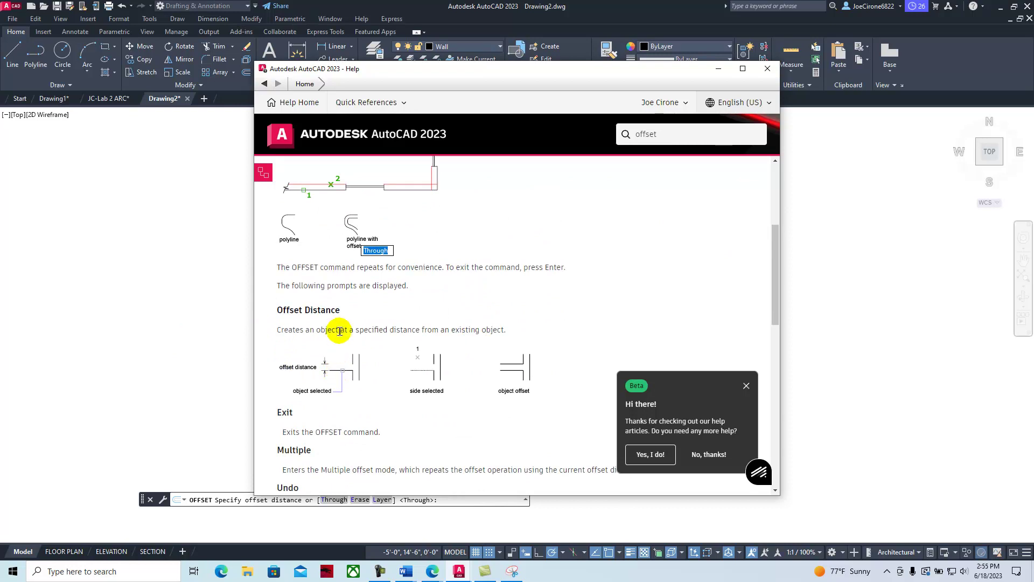
left_click(713, 74)
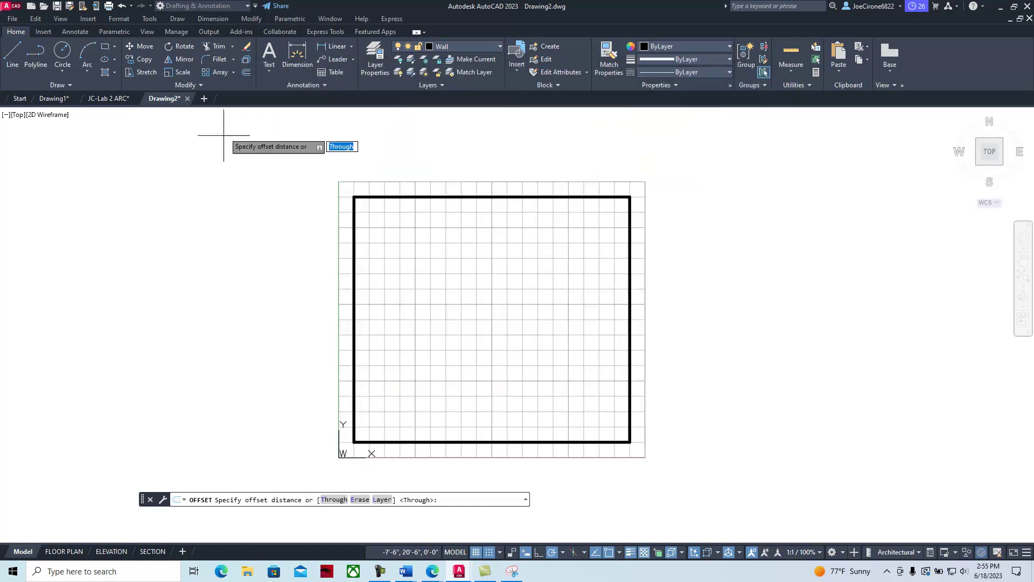
left_click(248, 74)
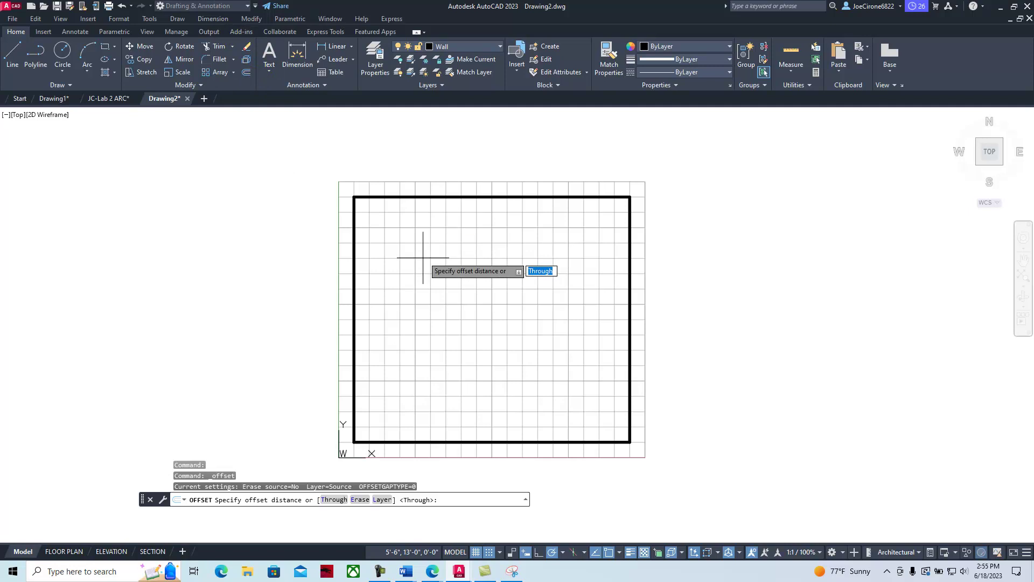
key("Down")
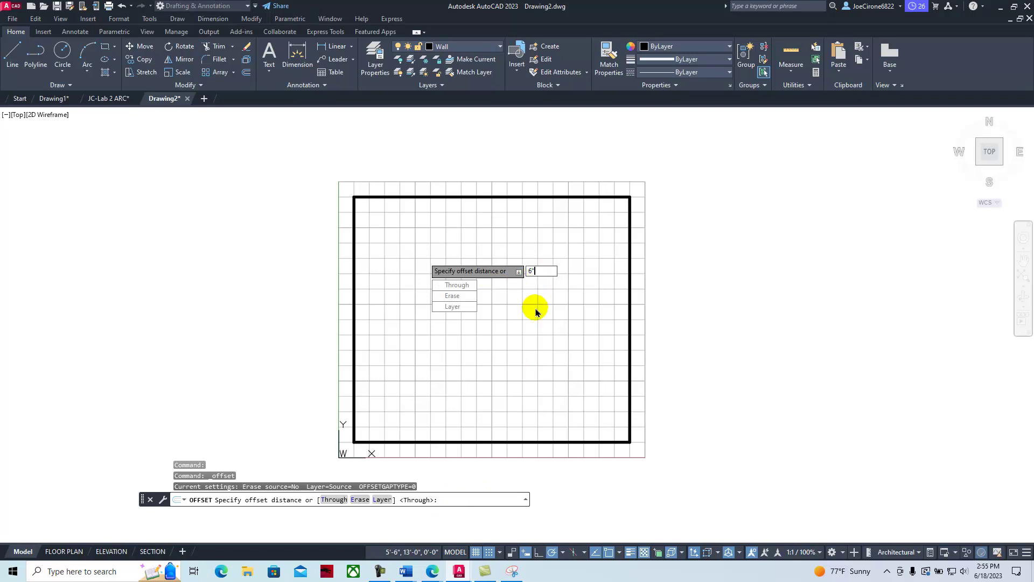
key("Return")
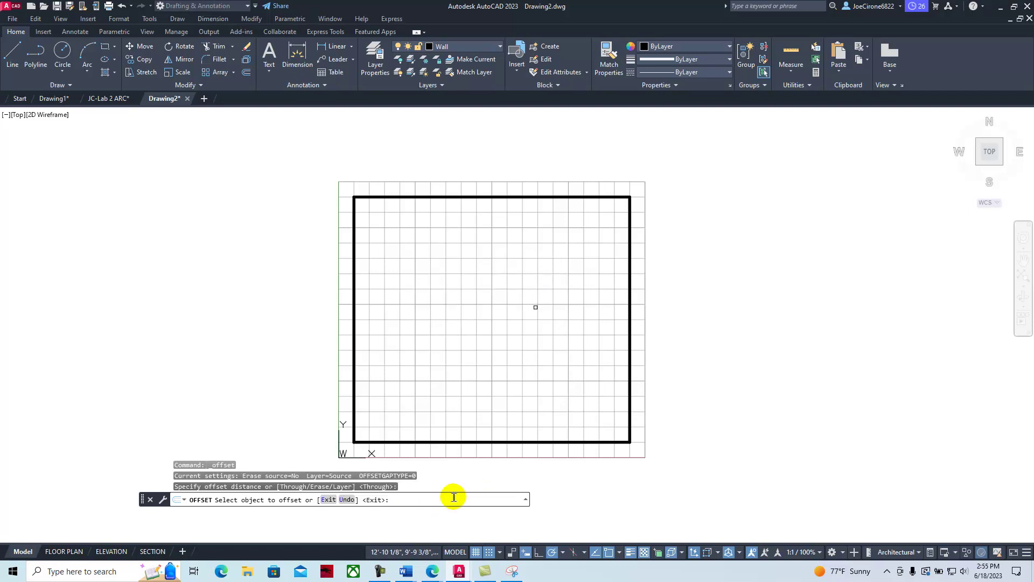
left_click(628, 291)
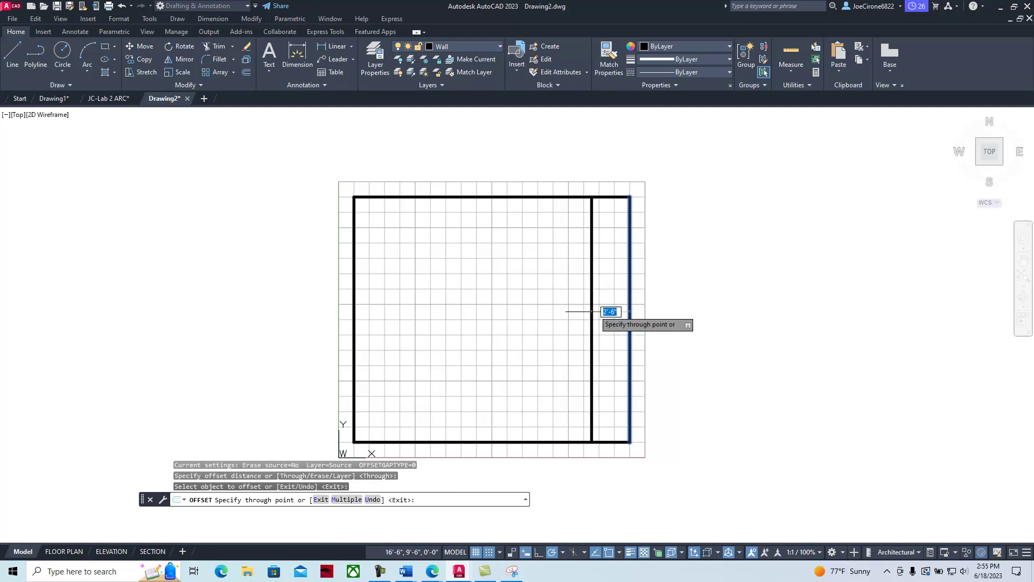
key("Escape")
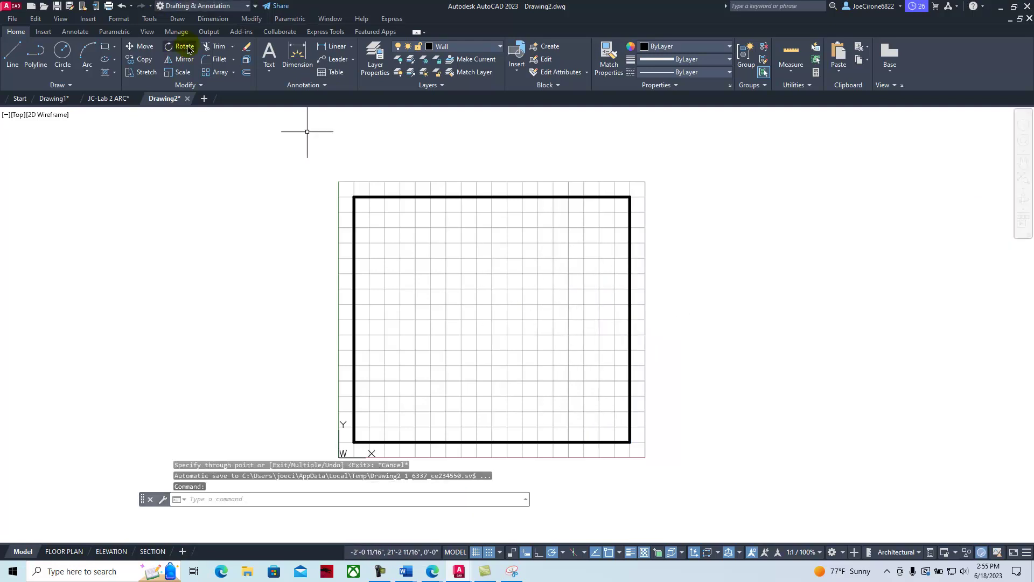
- Offset the top wall line 6 inches toward the inside of the room
left_click(246, 59)
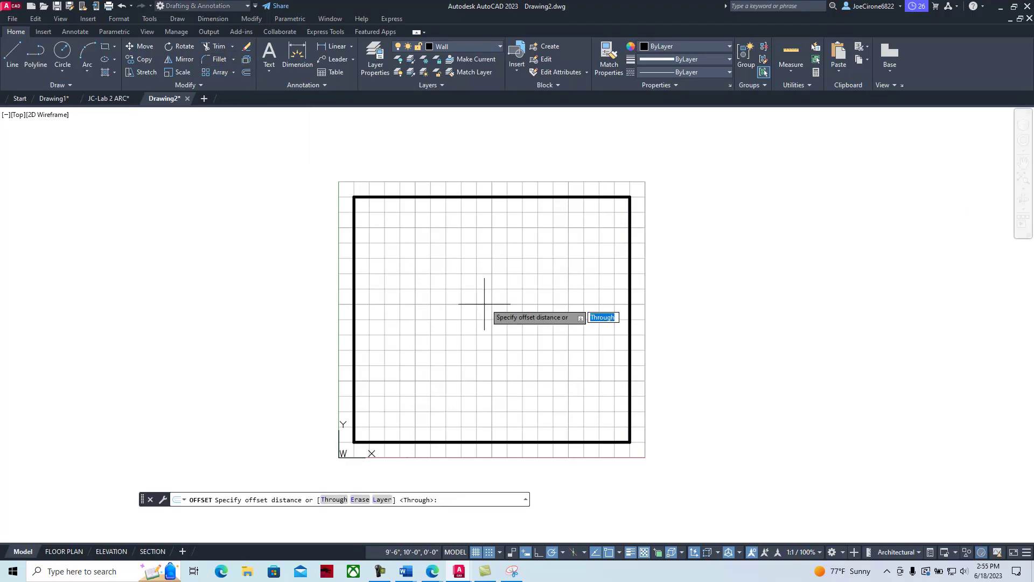
type("6")
key("Return")
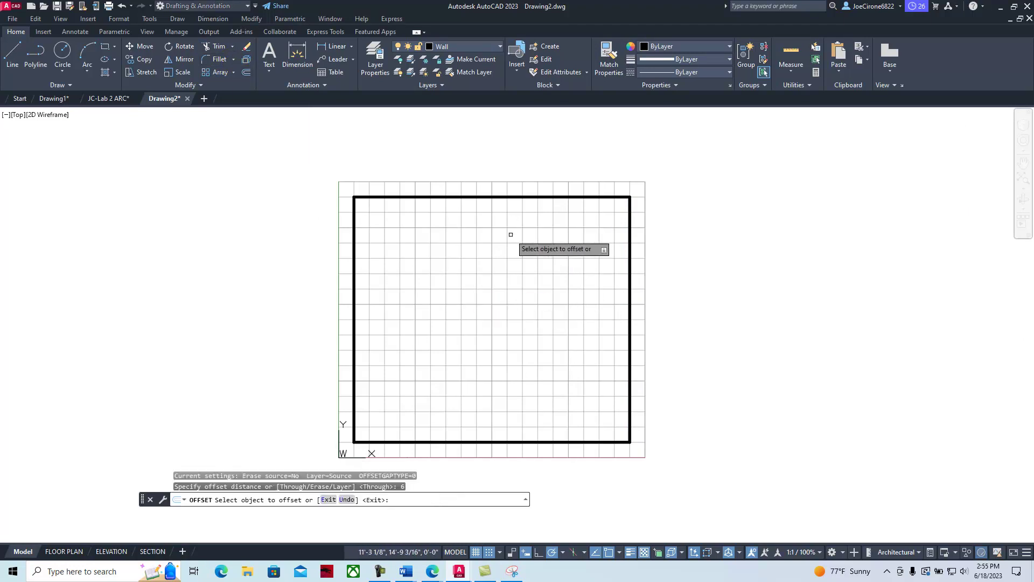
left_click(507, 197)
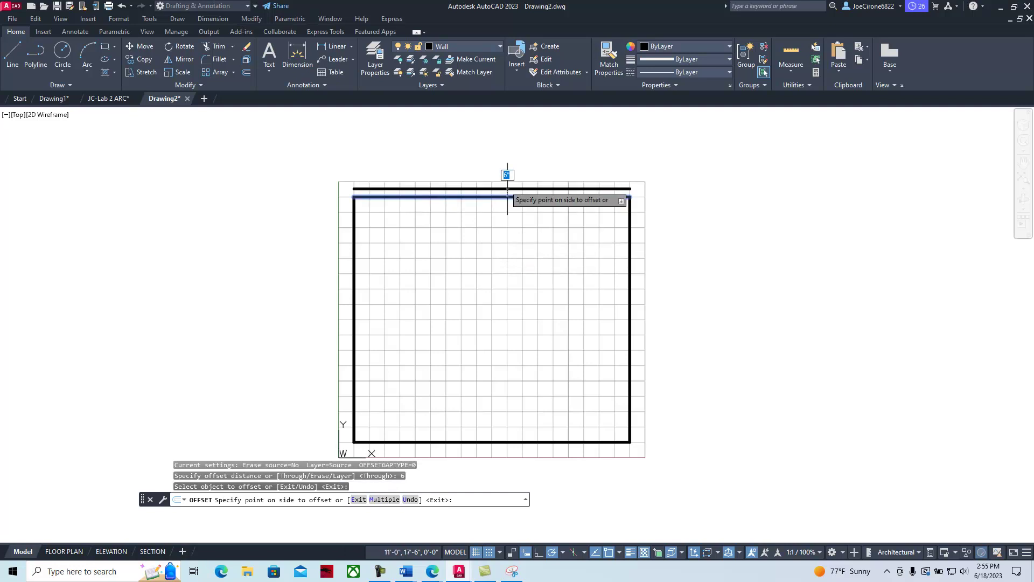
left_click(501, 250)
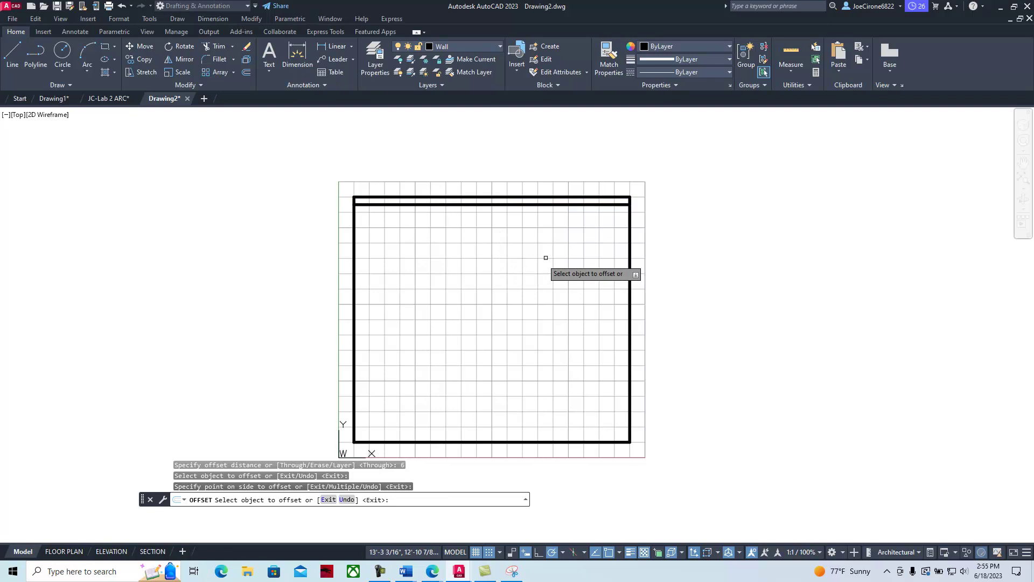
- Offset the right, bottom and left wall lines 6 inches toward the inside of the room, and end the Offset command
left_click(628, 250)
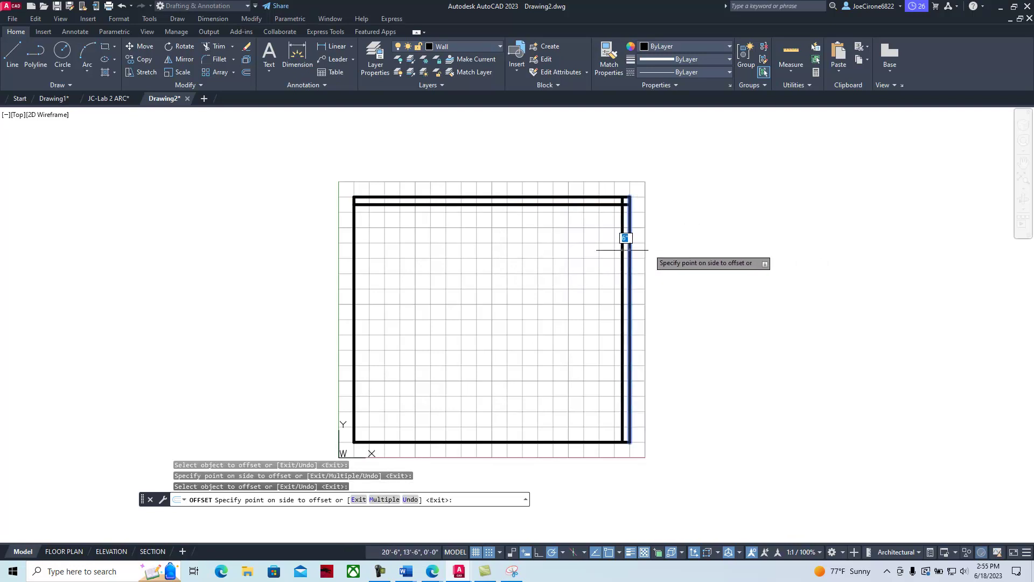
left_click(538, 249)
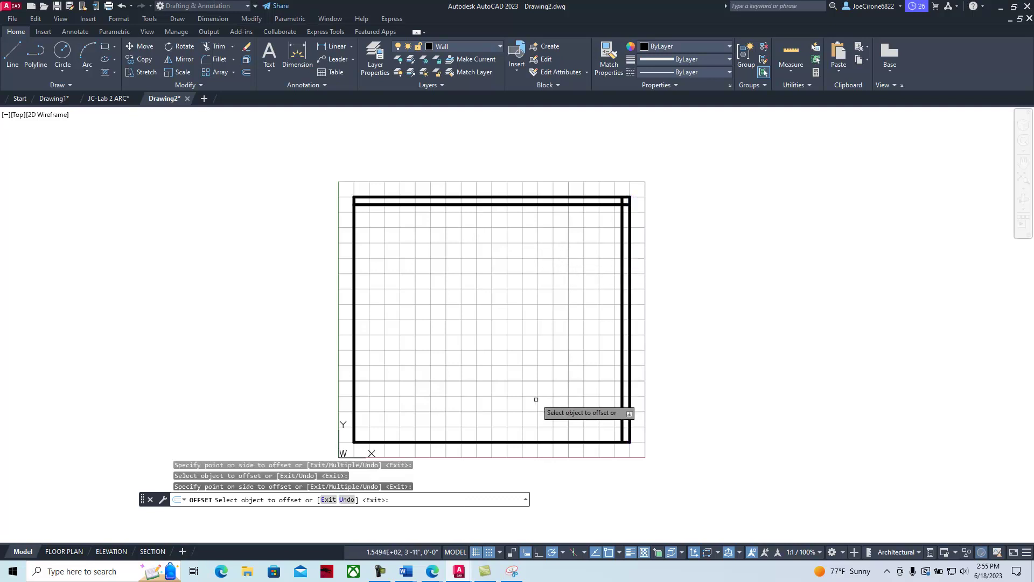
left_click(530, 442)
left_click(541, 359)
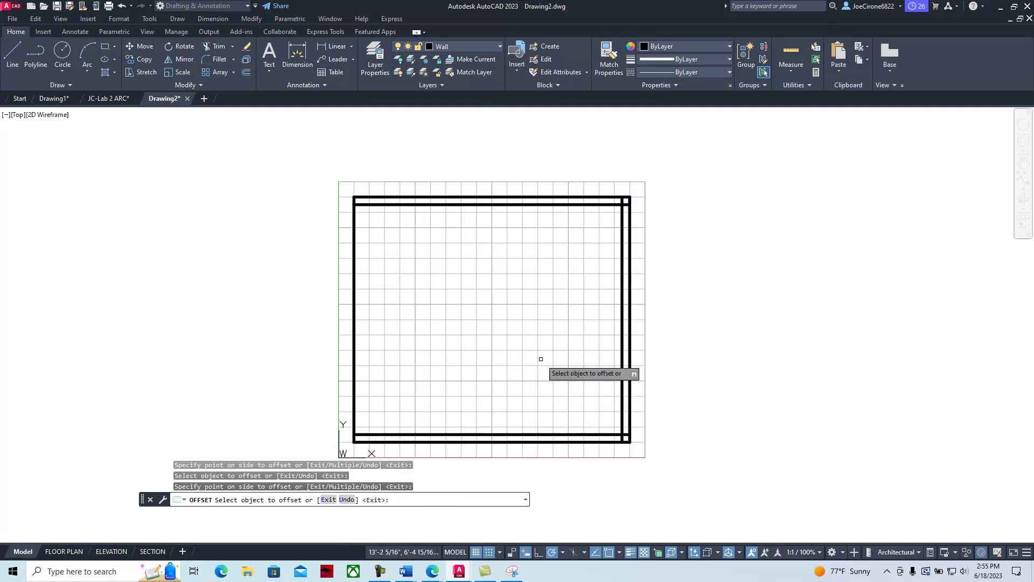
left_click(354, 356)
left_click(438, 350)
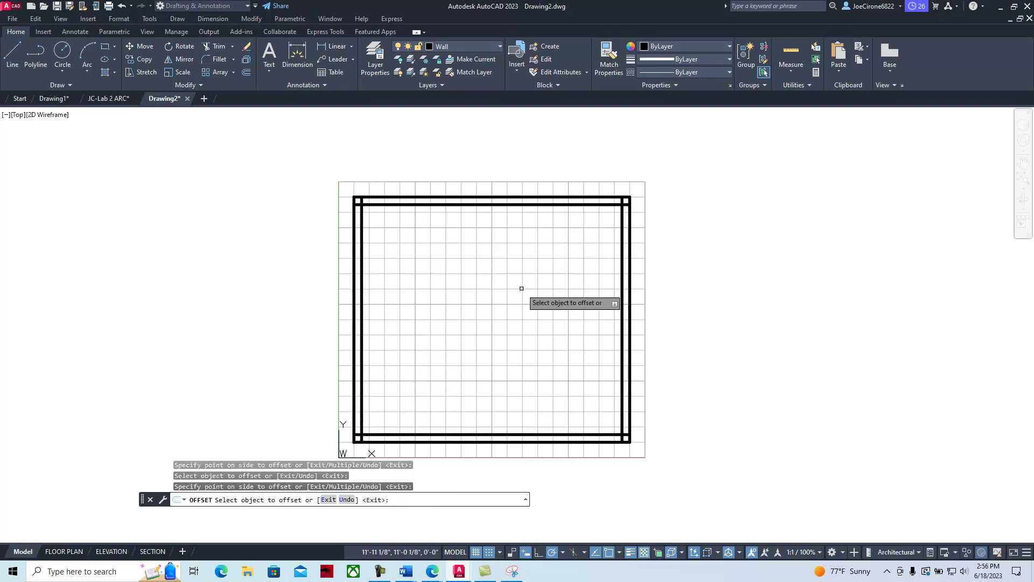
key("Return")
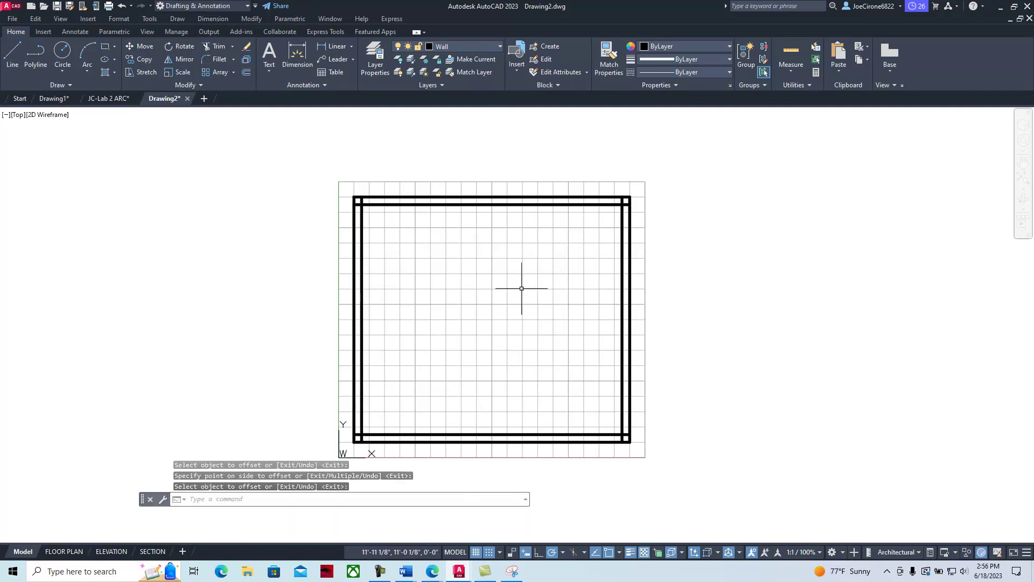
- Compare the crossing wall lines at the upper-left corner with the floor plan in the Edge lab PDF, and return to AutoCAD
scroll(372, 205, "up", 4)
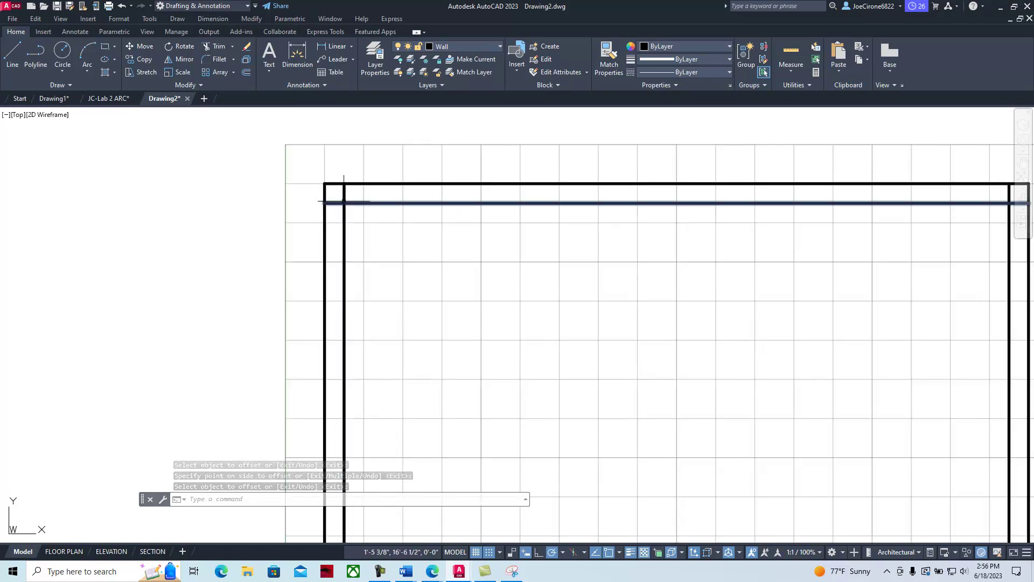
key("alt+Tab")
left_click_drag(781, 6, 462, 74)
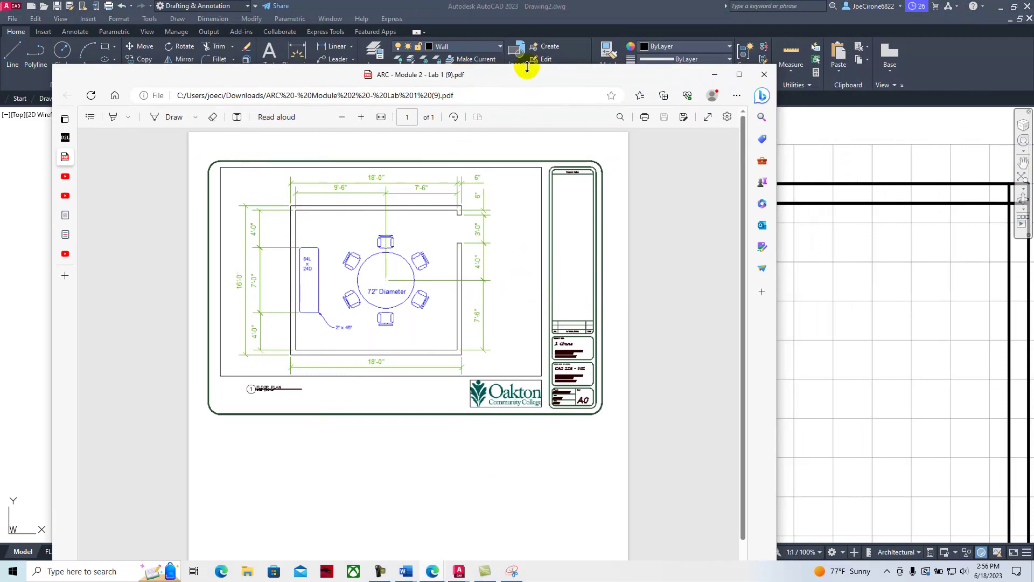
key("alt+Tab")
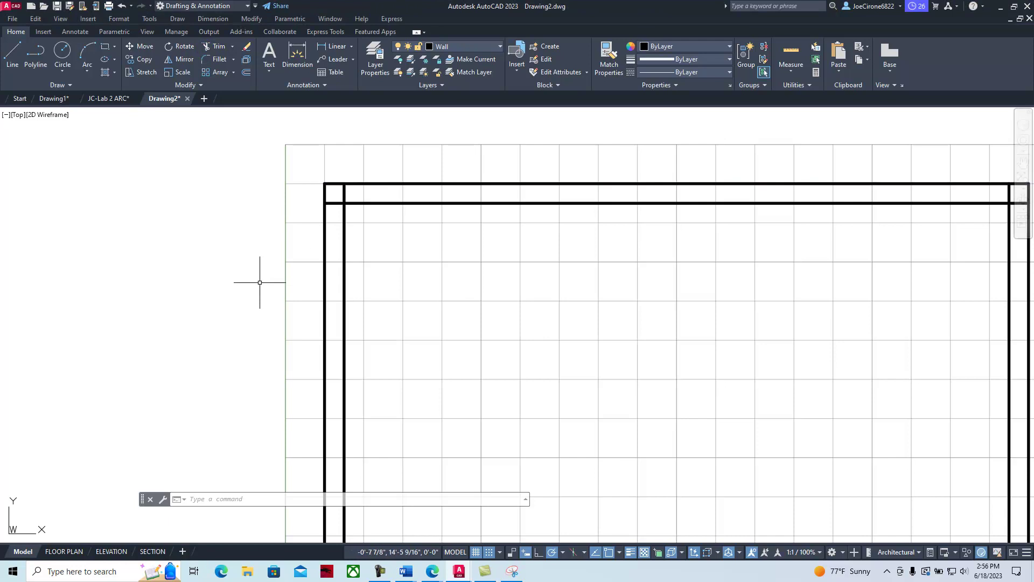
- Trim the overlapping inner wall line ends at the upper-left, upper-right and lower-right corners
left_click(218, 46)
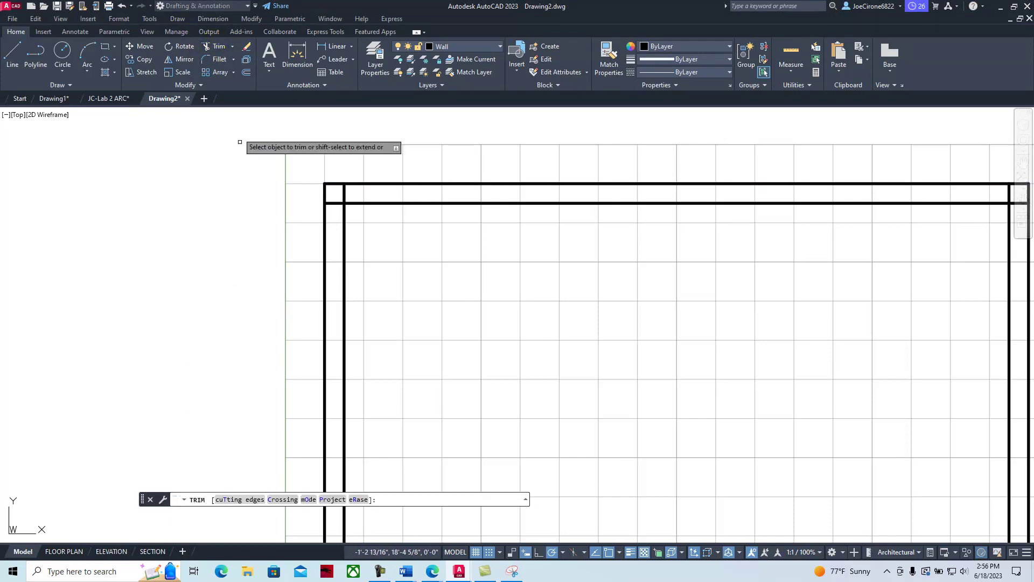
left_click(332, 203)
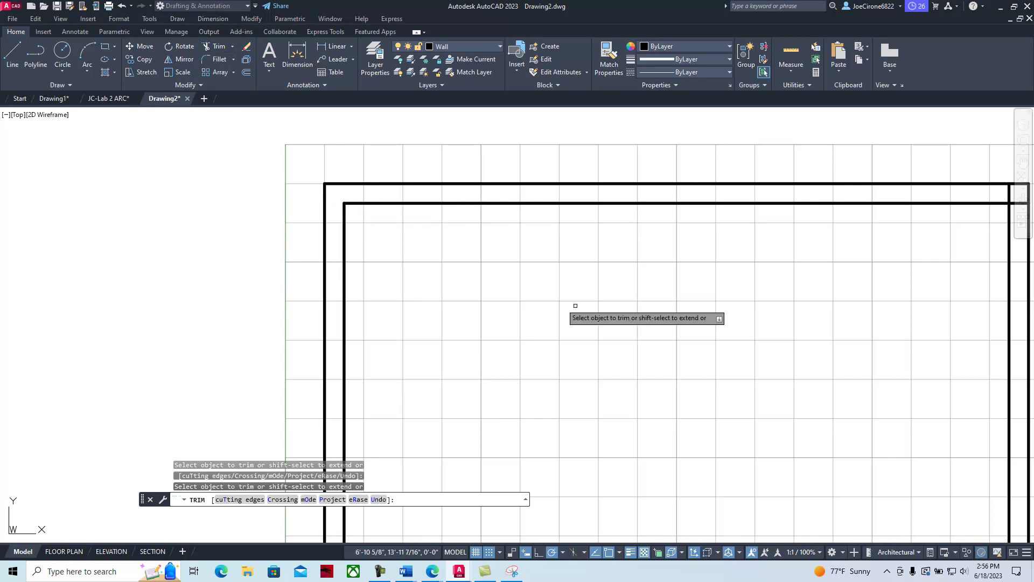
middle_click_drag(799, 274, 548, 266)
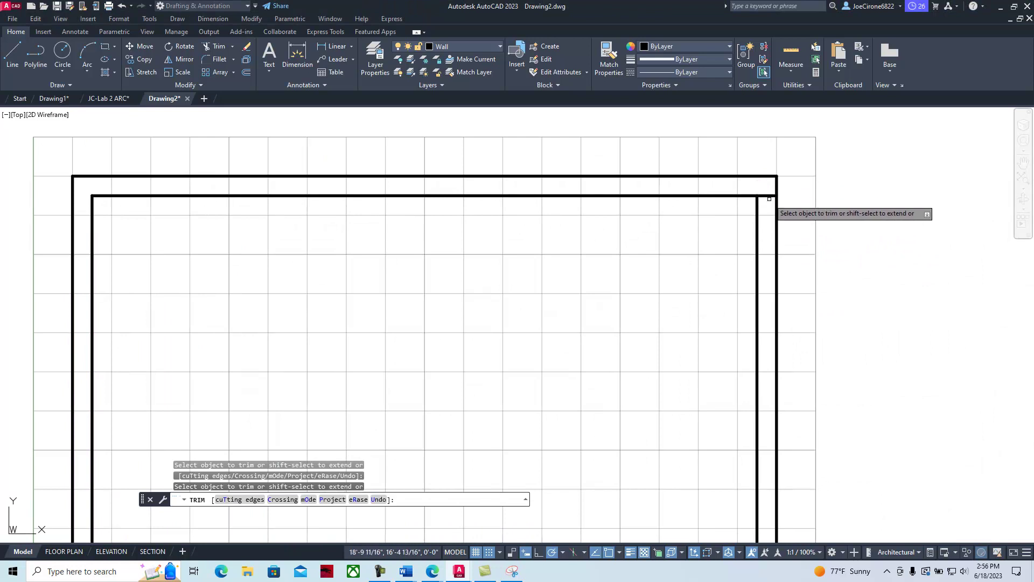
mouse_move(677, 266)
middle_mouse_down()
mouse_move(663, 166)
mouse_move(623, 116)
middle_mouse_up()
mouse_move(620, 421)
middle_mouse_down()
mouse_move(627, 400)
mouse_move(591, 262)
middle_mouse_up()
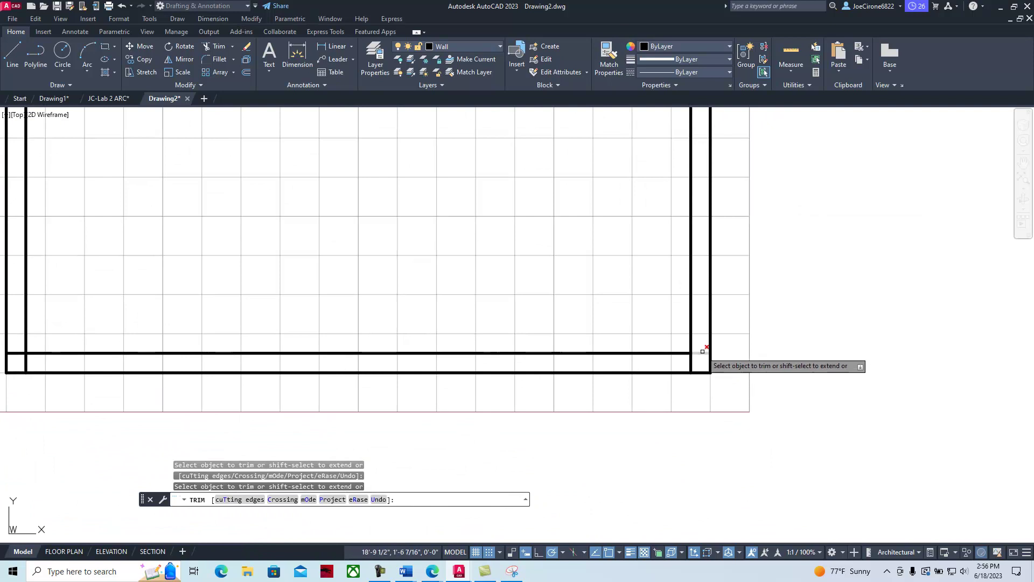
left_click(704, 352)
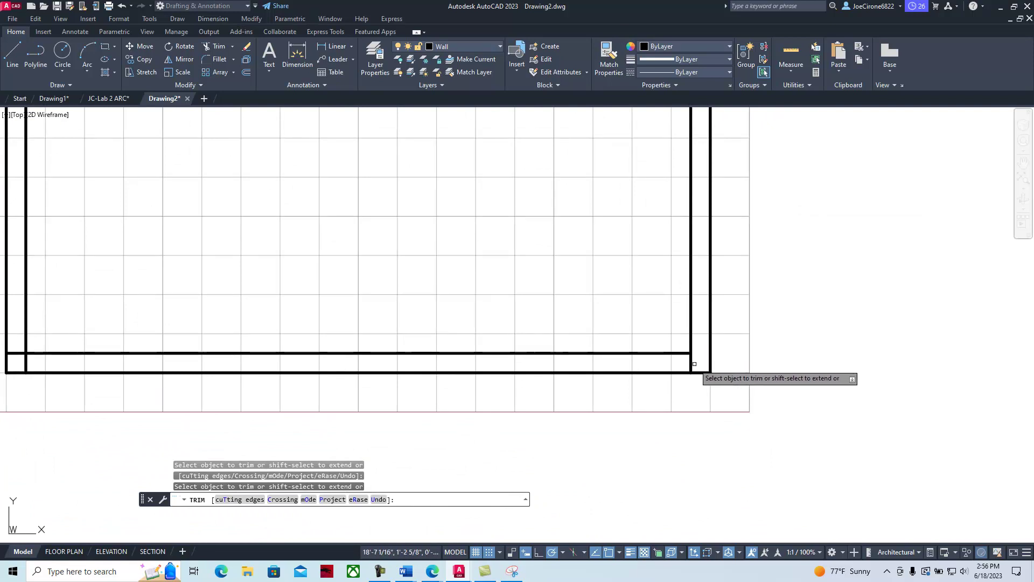
- Trim the overlapping inner wall line ends at the lower-left corner, and end the Trim command
middle_click_drag(356, 295, 685, 327)
left_click(353, 395)
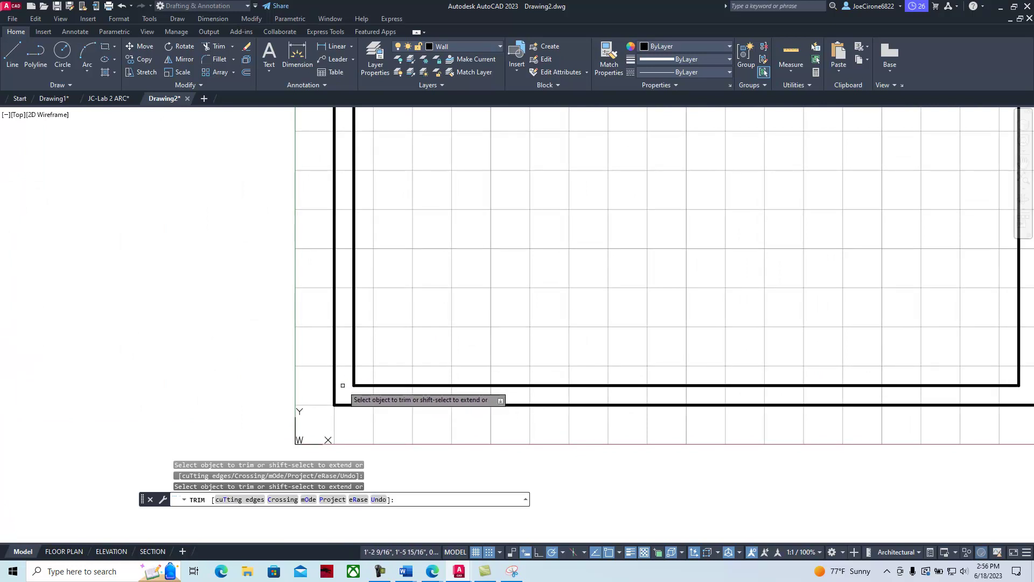
scroll(612, 300, "down", 2)
middle_click_drag(611, 300, 485, 369)
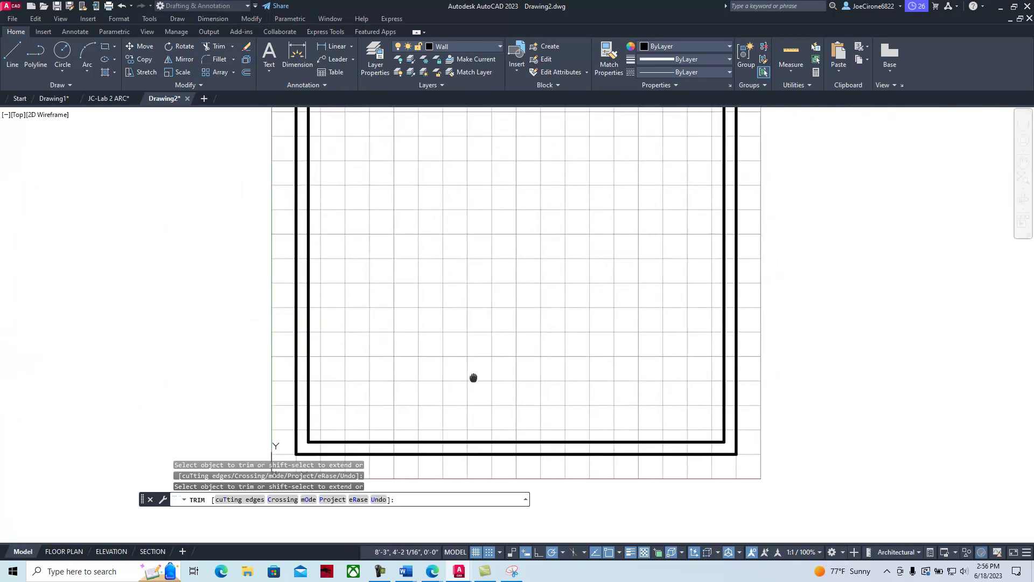
middle_click_drag(542, 300, 566, 354)
scroll(587, 323, "down", 2)
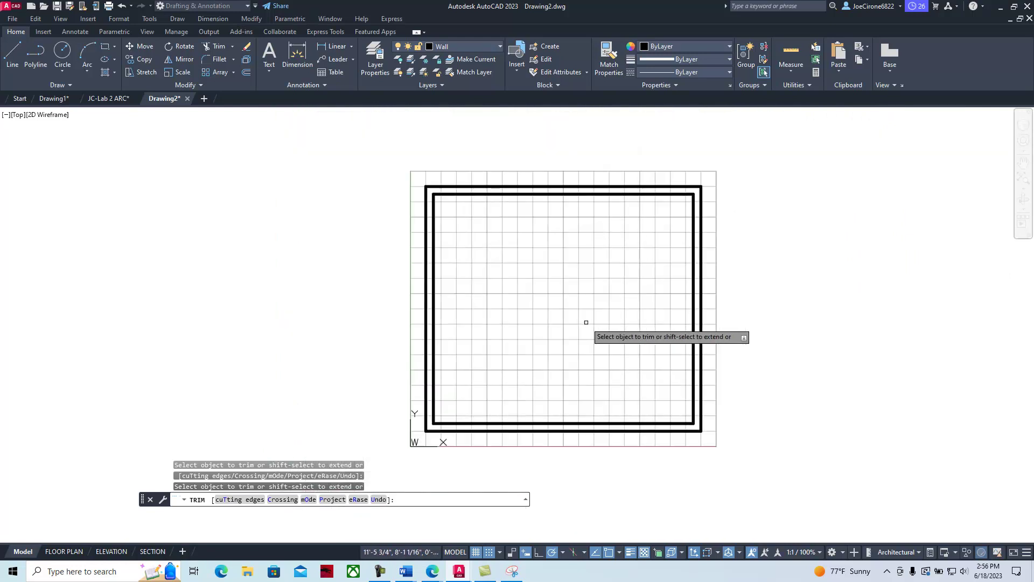
right_click(588, 304)
left_click(592, 312)
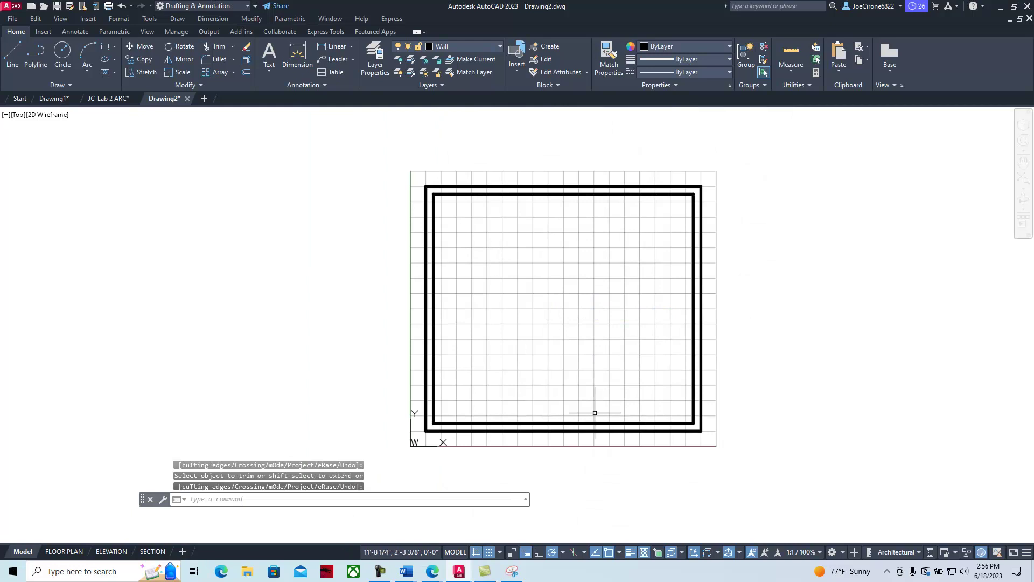
- Check the opening in the right wall and its dimensions in the Edge lab PDF, and return to the AutoCAD drawing
left_click(702, 370)
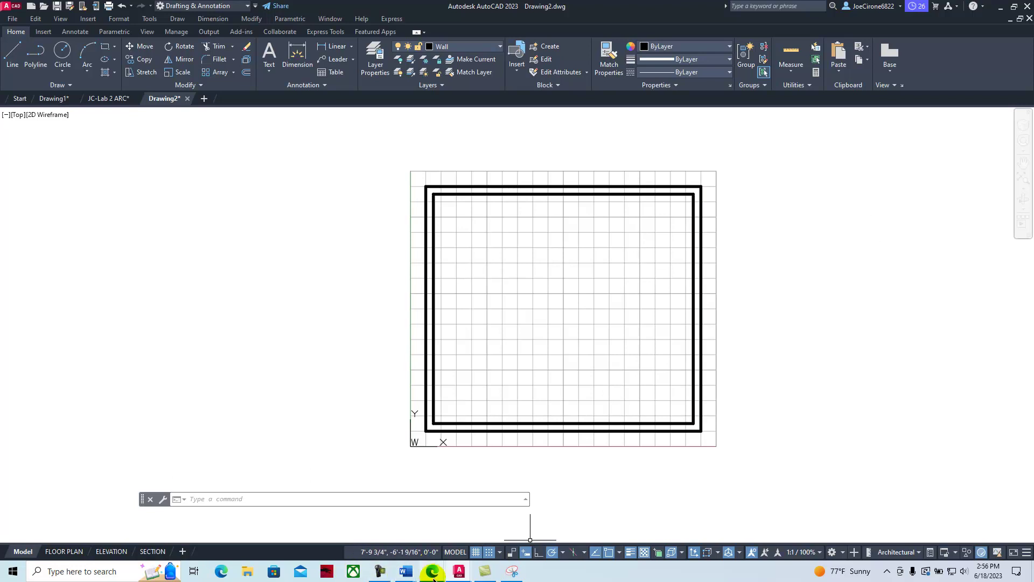
mouse_move(436, 574)
left_click(474, 525)
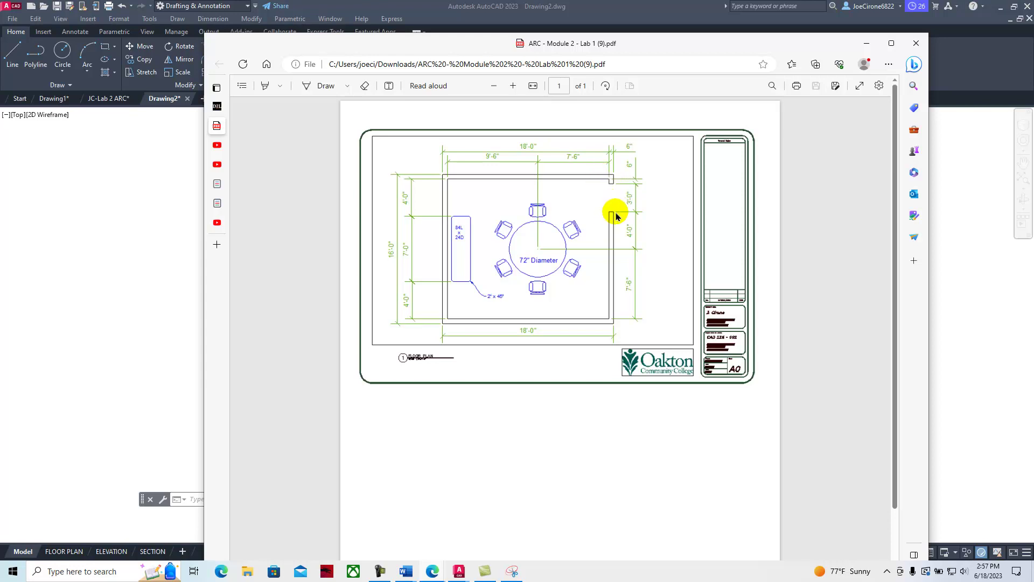
left_click(866, 43)
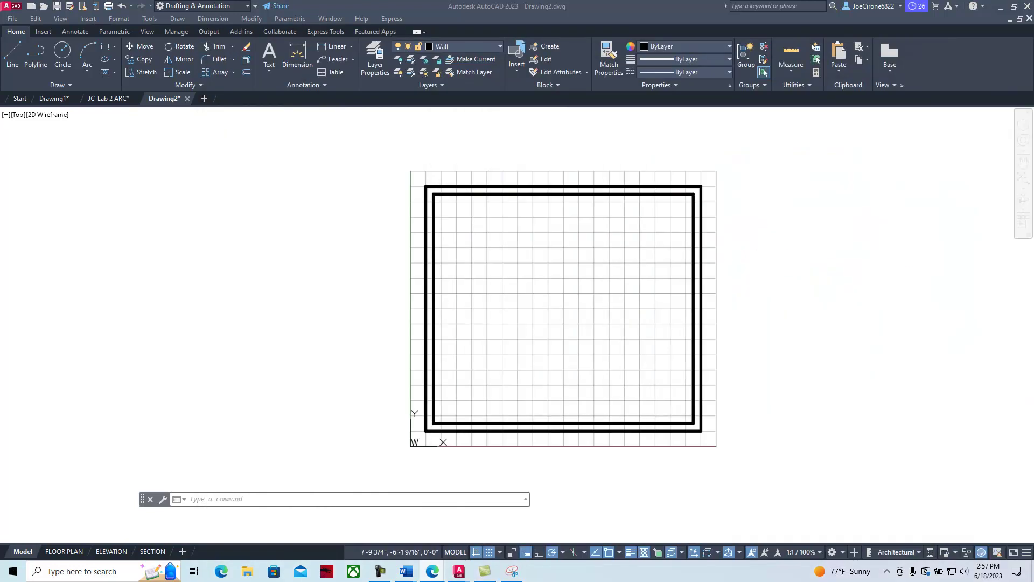
- Inspect the upper-right and lower-left wall corners of the floor plan up close
scroll(709, 196, "up", 2)
scroll(709, 196, "down", 2)
mouse_move(718, 202)
middle_mouse_down()
mouse_move(612, 227)
mouse_move(505, 215)
middle_mouse_up()
scroll(538, 223, "up", 5)
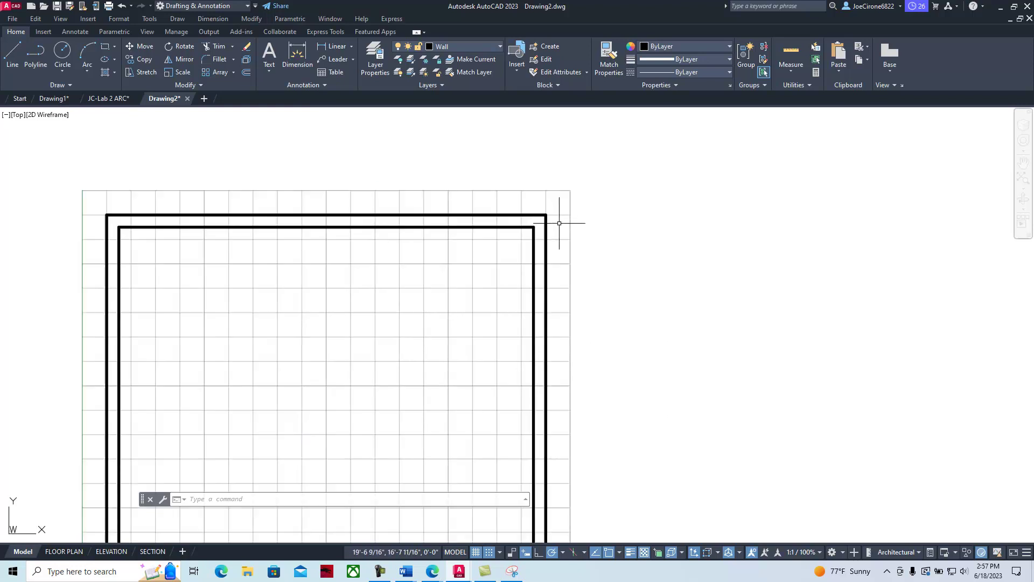
scroll(545, 215, "up", 4)
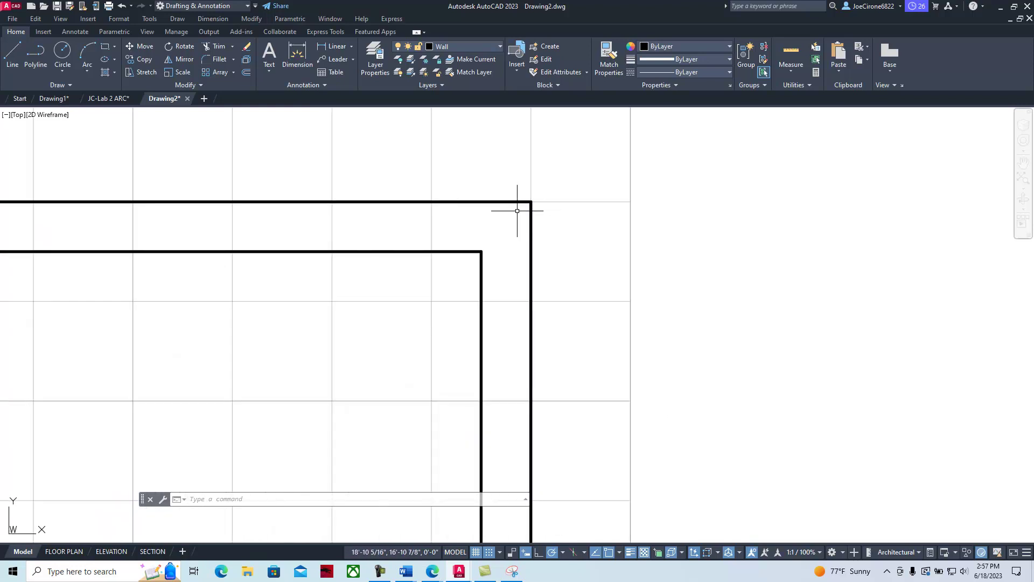
scroll(517, 211, "down", 5)
scroll(519, 212, "down", 3)
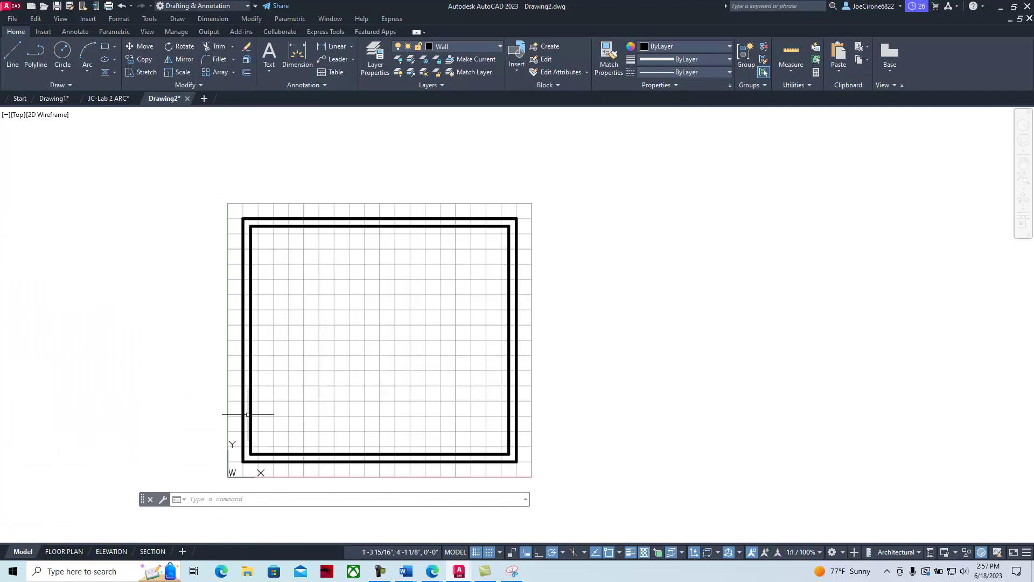
scroll(240, 461, "up", 10)
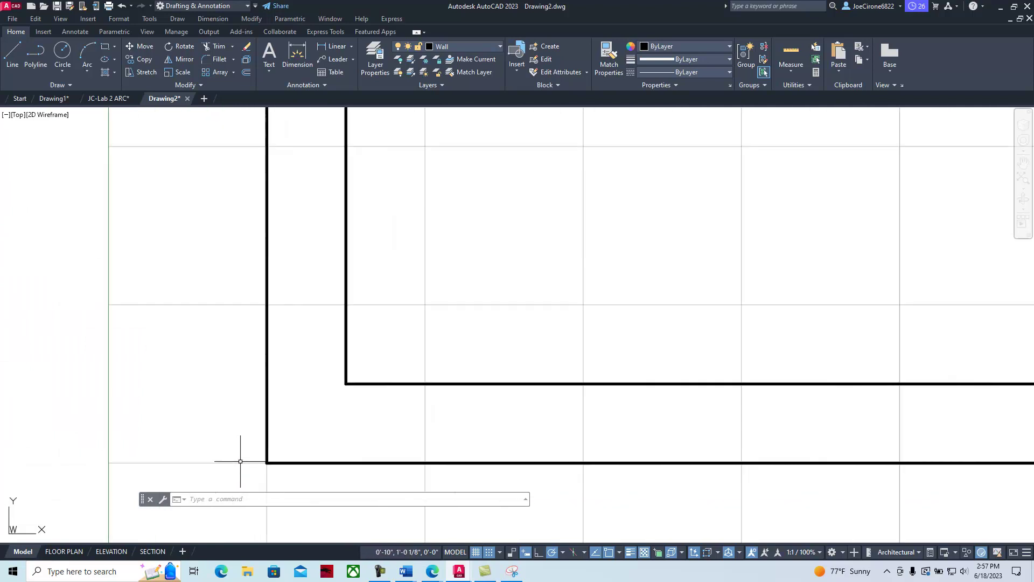
scroll(241, 461, "down", 10)
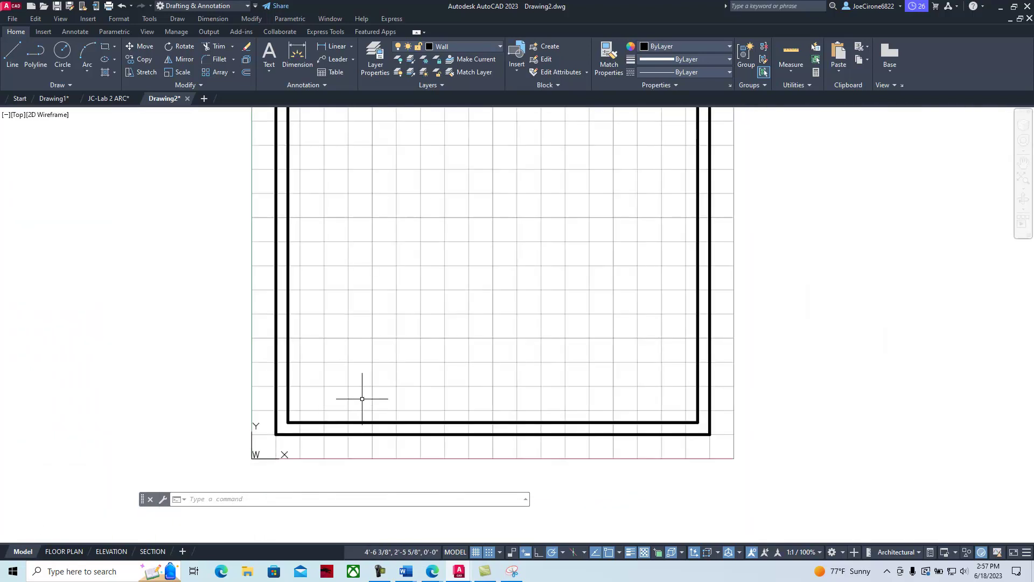
- Offset the inner line of the top wall 6" downward into the room, and end the Offset command
scroll(498, 263, "up", 10)
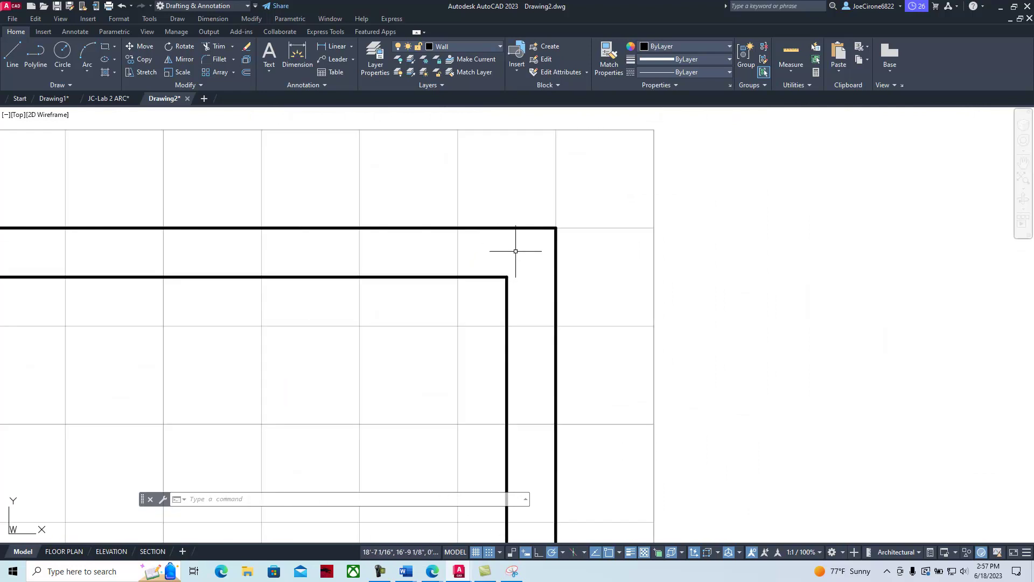
scroll(516, 251, "up", 2)
scroll(511, 252, "down", 2)
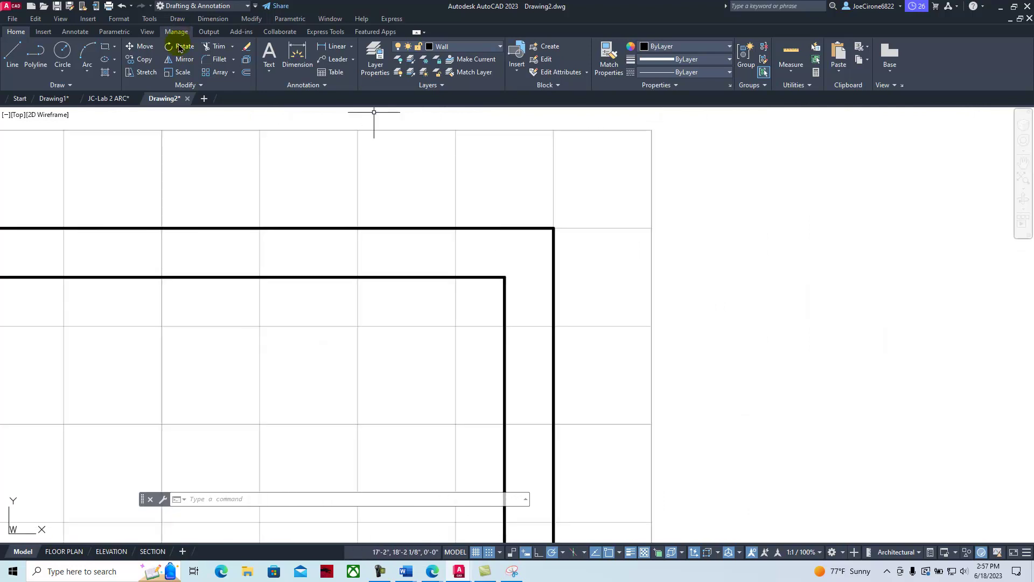
left_click(247, 74)
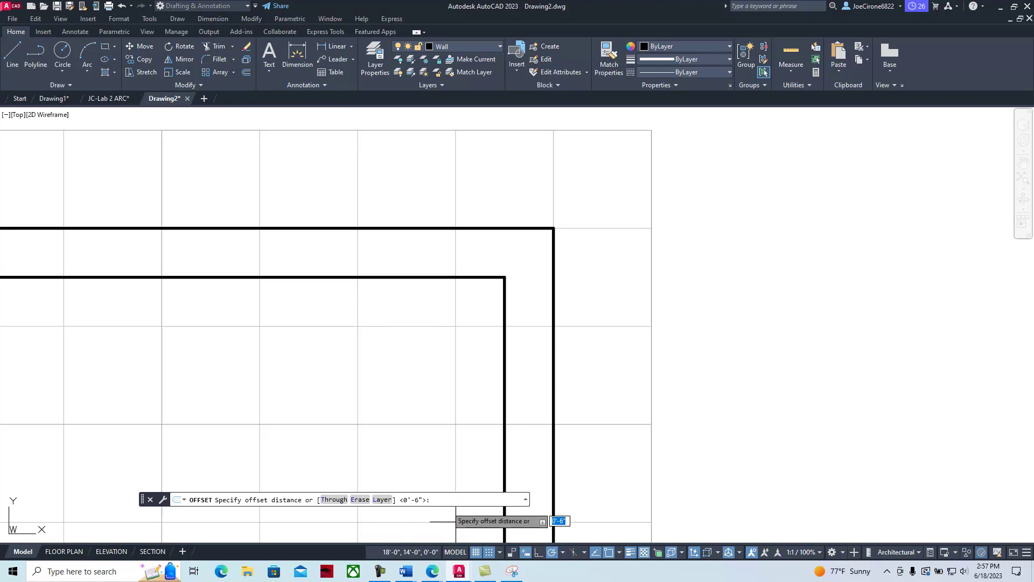
key("Return")
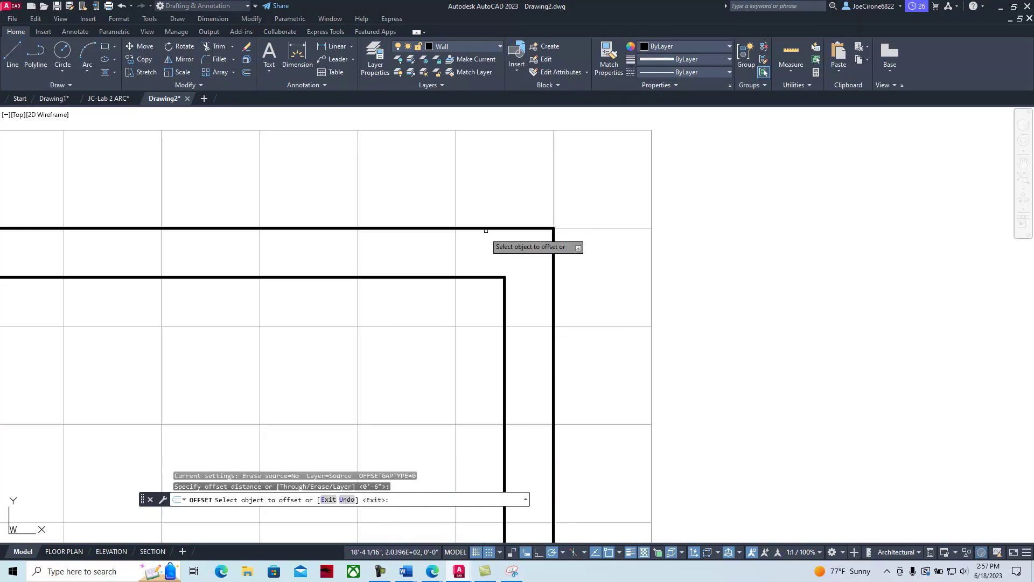
left_click(456, 277)
left_click(462, 372)
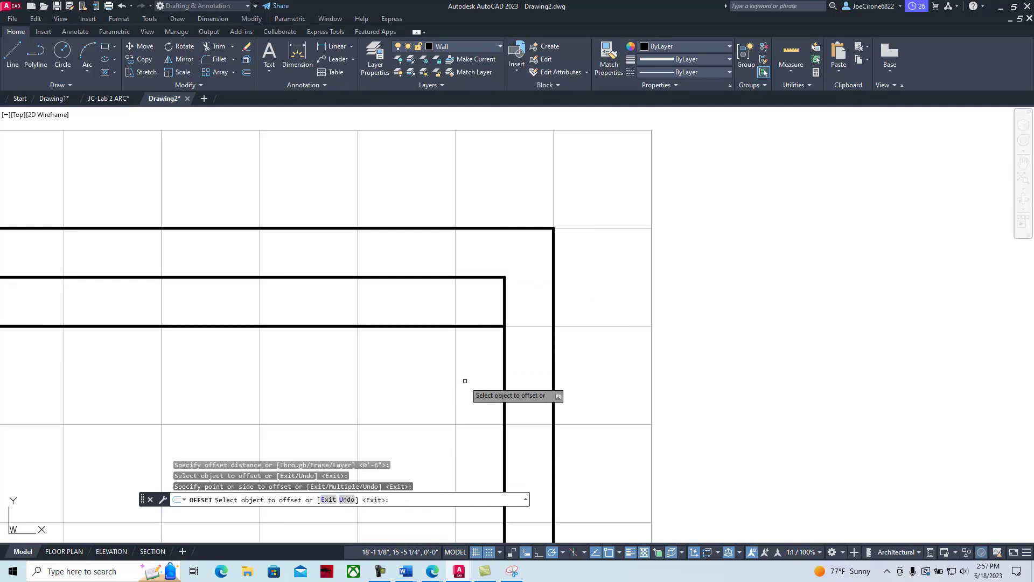
key("Escape")
- Stretch both ends of the offset line so it only spans the right wall's thickness, from inner to outer wall line
left_click(461, 326)
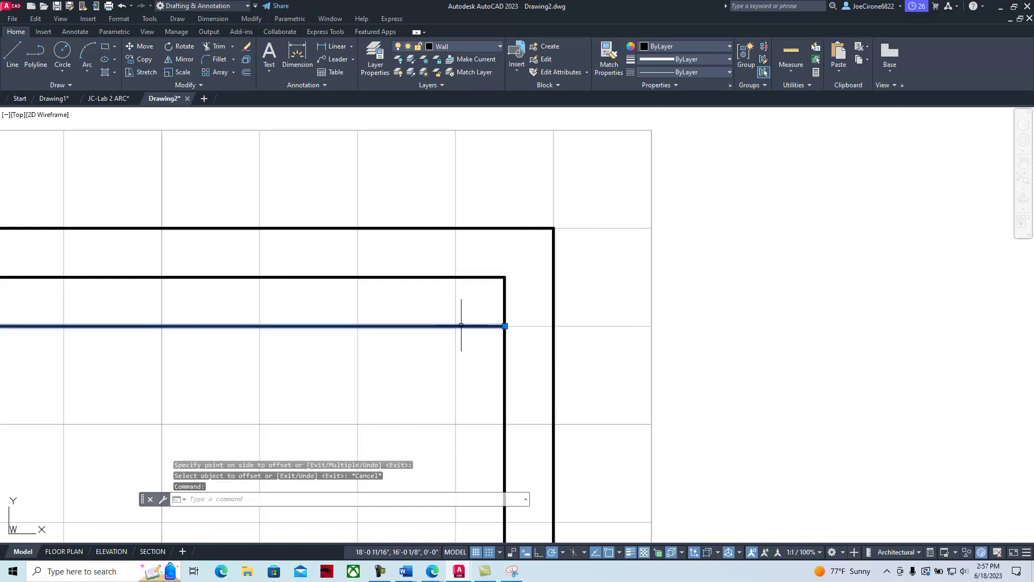
left_click(506, 326)
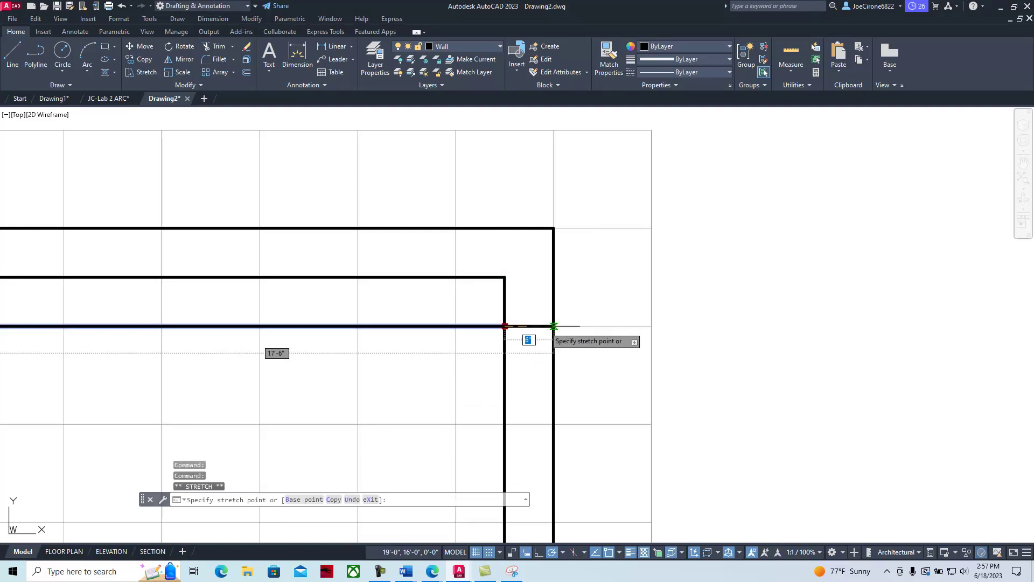
key("Escape")
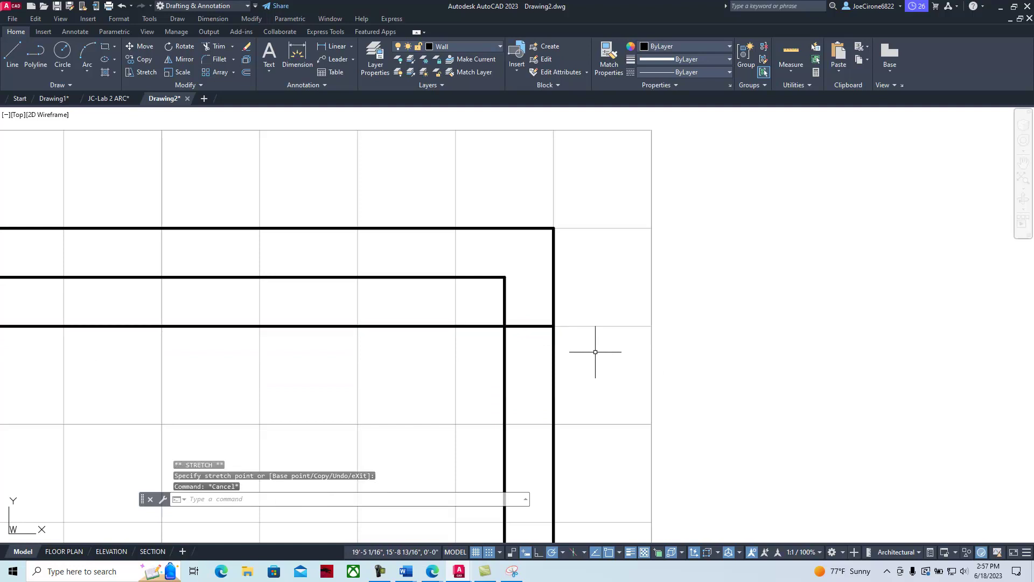
scroll(280, 349, "down", 3)
left_click(254, 347)
scroll(268, 365, "down", 3)
mouse_move(232, 381)
middle_mouse_down()
mouse_move(420, 348)
mouse_move(358, 343)
middle_mouse_up()
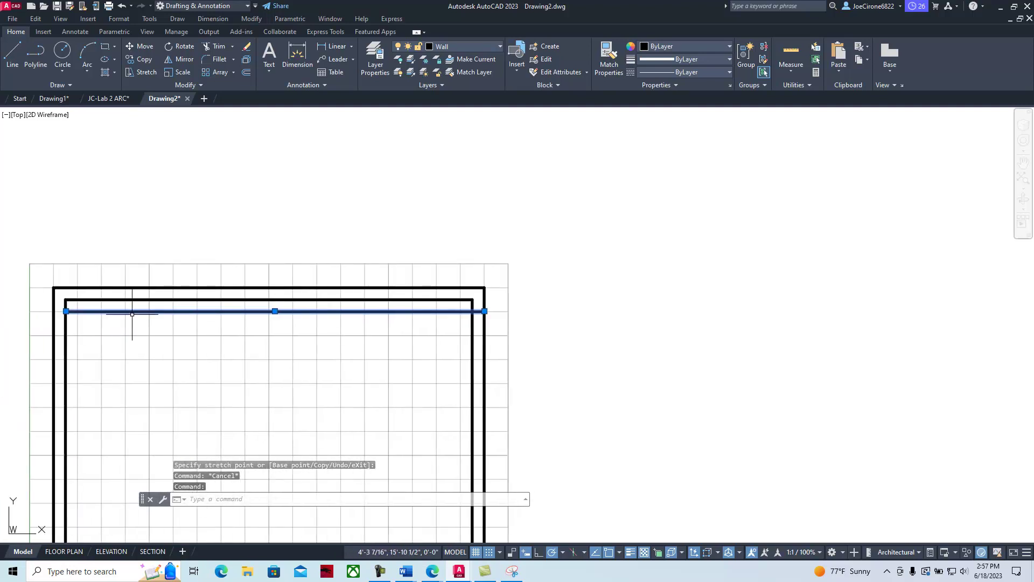
left_click(65, 311)
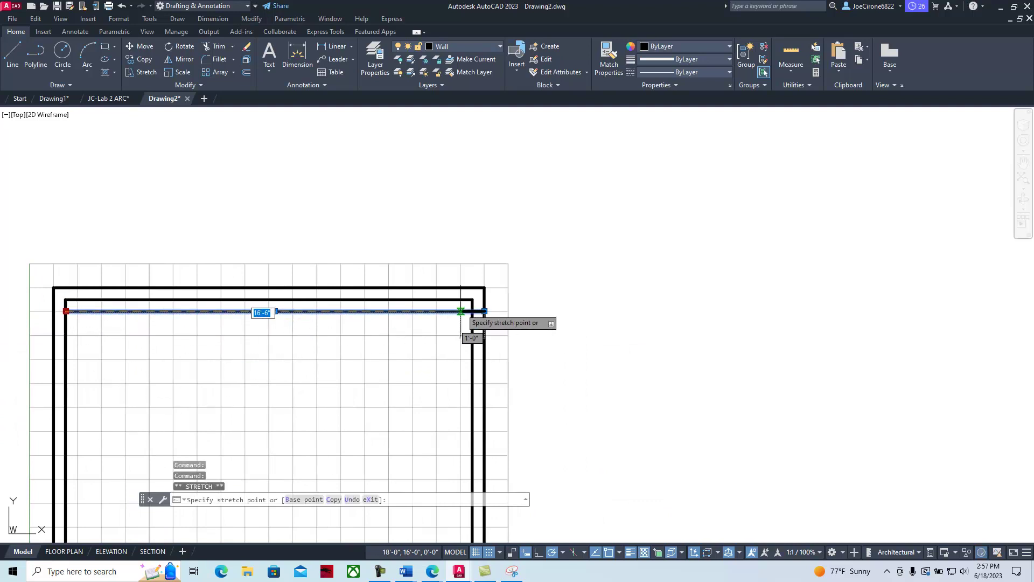
left_click(472, 311)
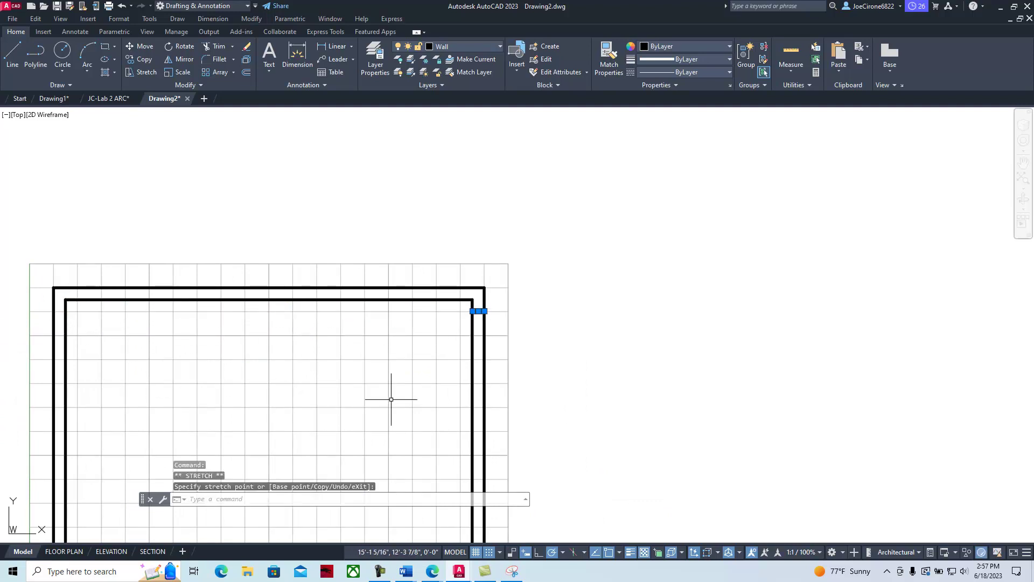
key("Escape")
- Offset the short line across the right wall 3' downward to mark the other edge of the opening
scroll(492, 316, "up", 5)
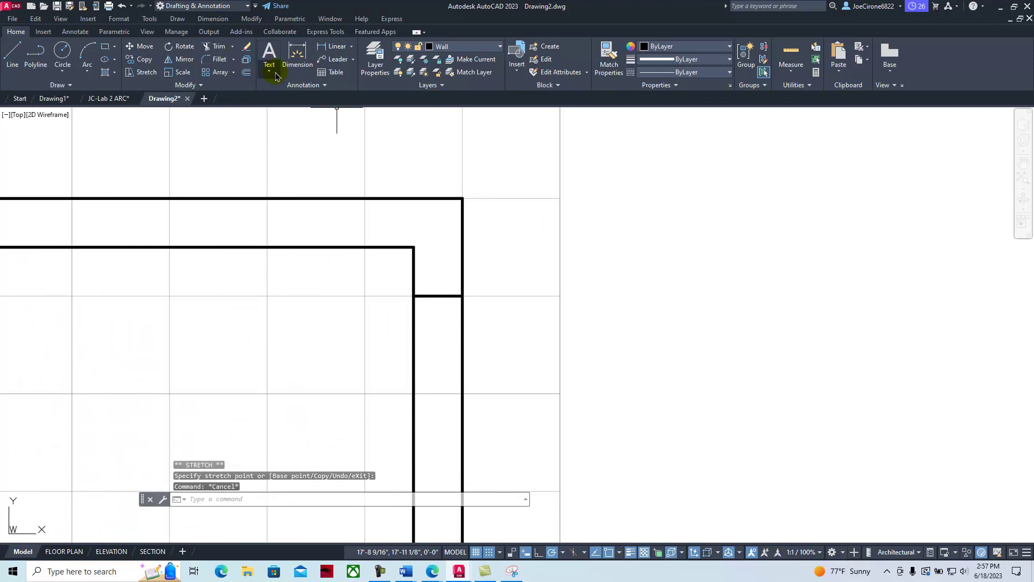
left_click(245, 74)
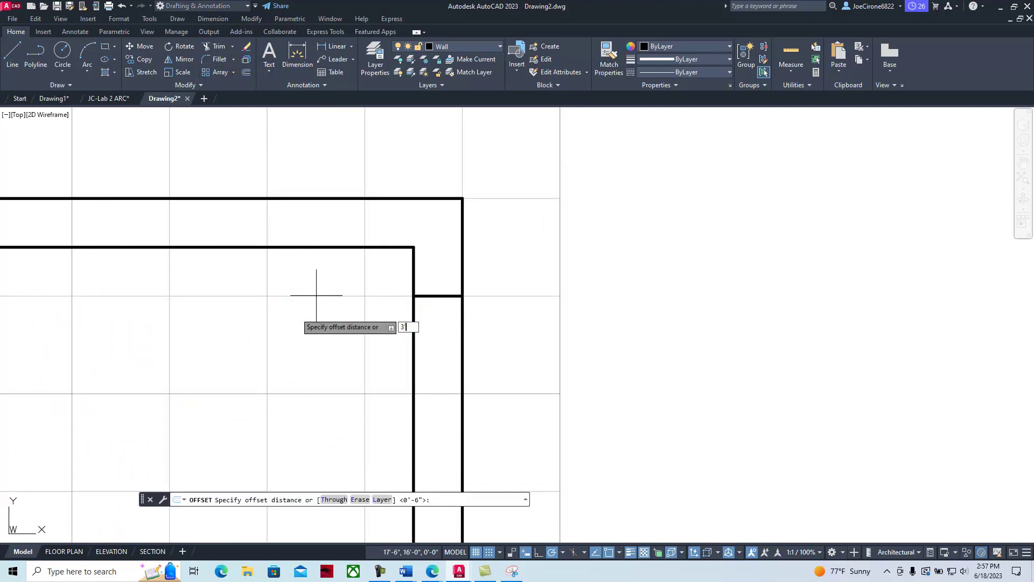
type("3'")
key("Return")
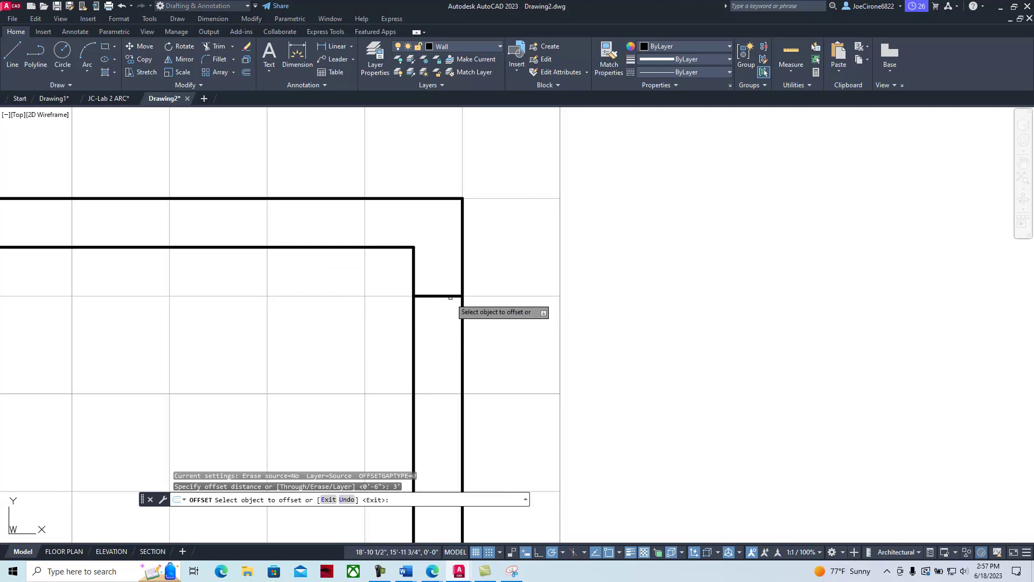
left_click(447, 296)
left_click(455, 396)
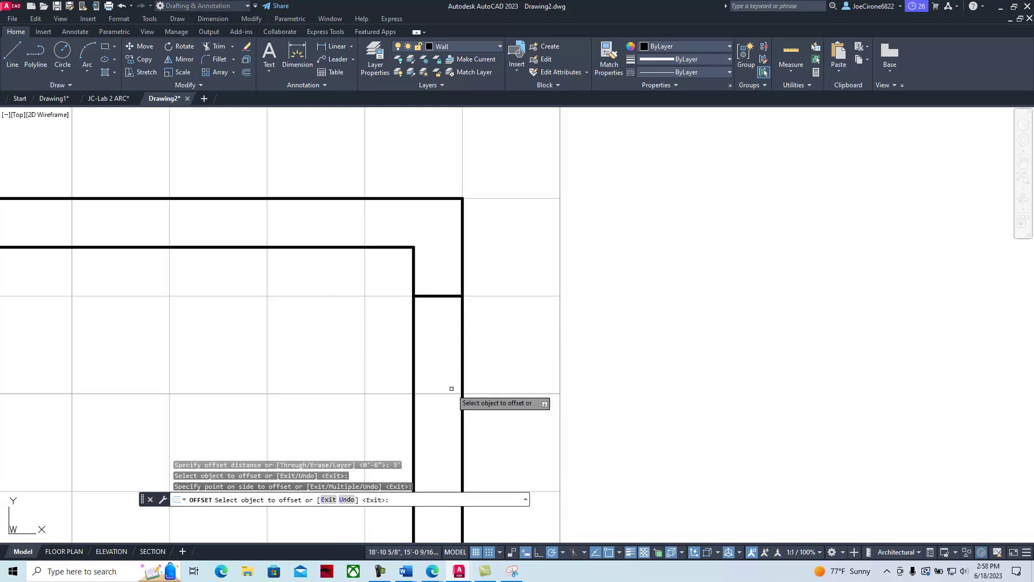
scroll(444, 409, "down", 3)
scroll(433, 399, "up", 4)
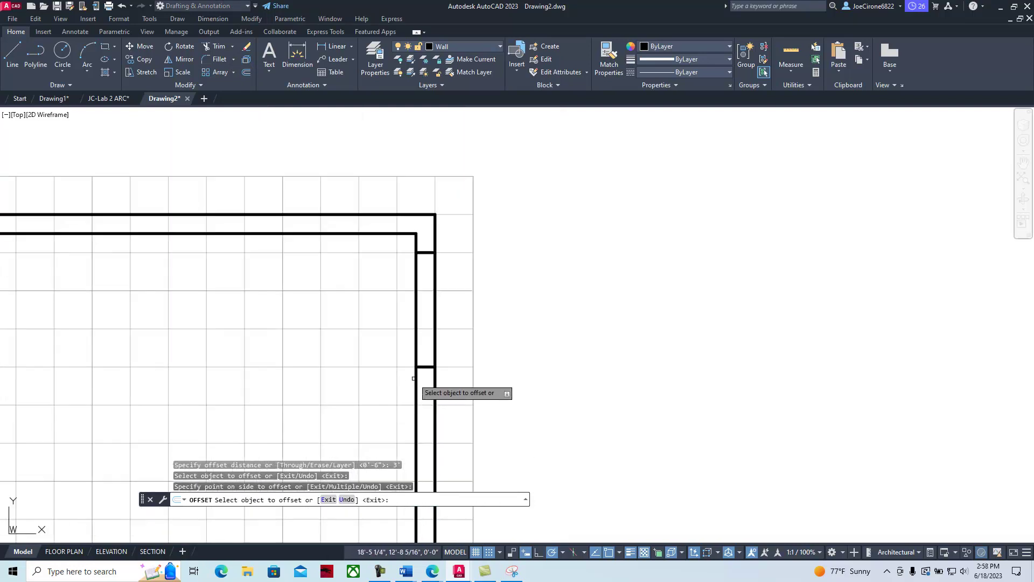
scroll(415, 347, "down", 1)
scroll(412, 302, "up", 1)
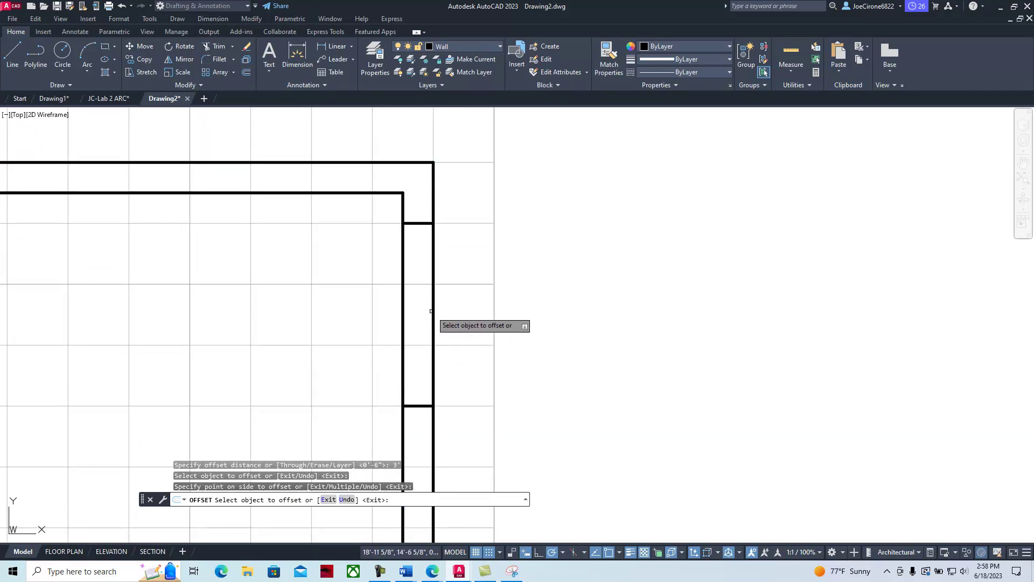
key("Escape")
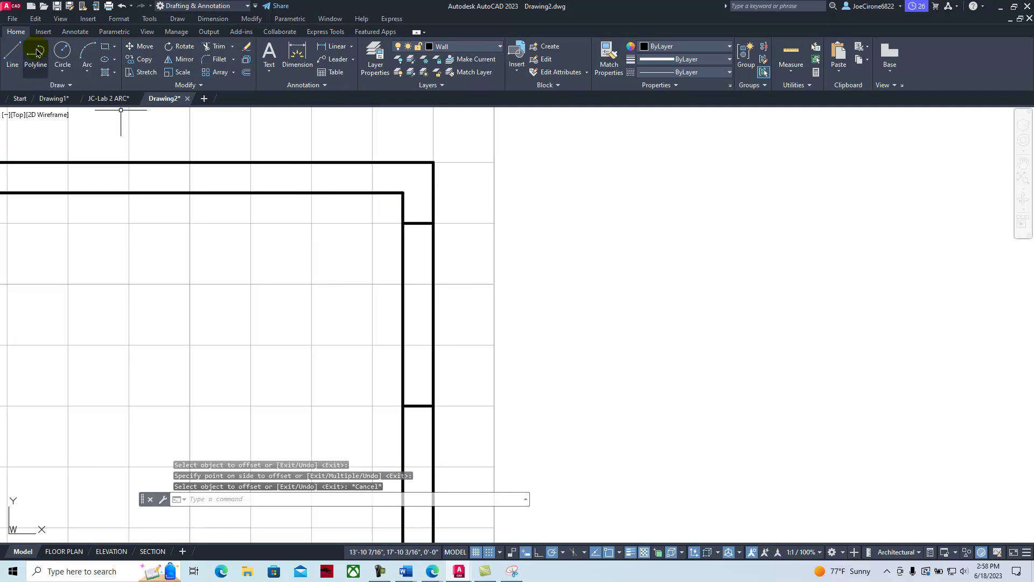
- Draw a vertical practice line in the empty space to the right of the floor plan
left_click(14, 51)
left_click(586, 192)
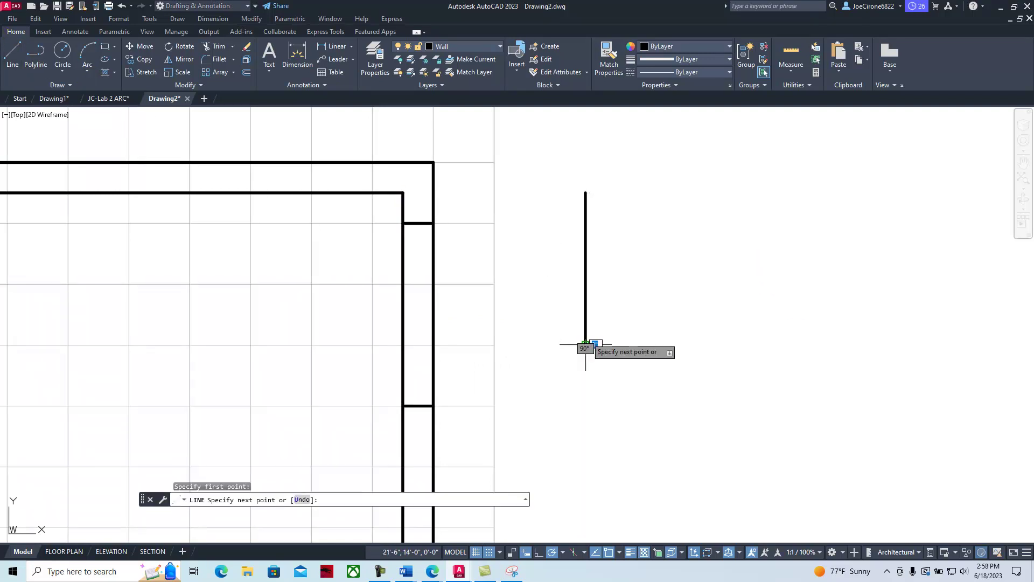
left_click(585, 343)
key("Return")
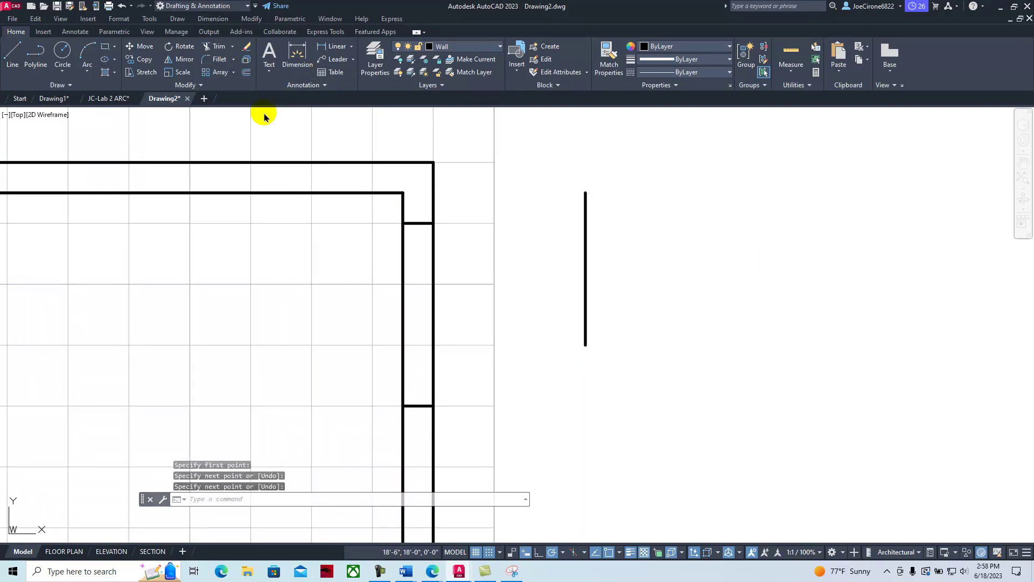
- Offset the practice line 3' to the right, and offset the resulting copy another 3' to the right
type("o")
key("Return")
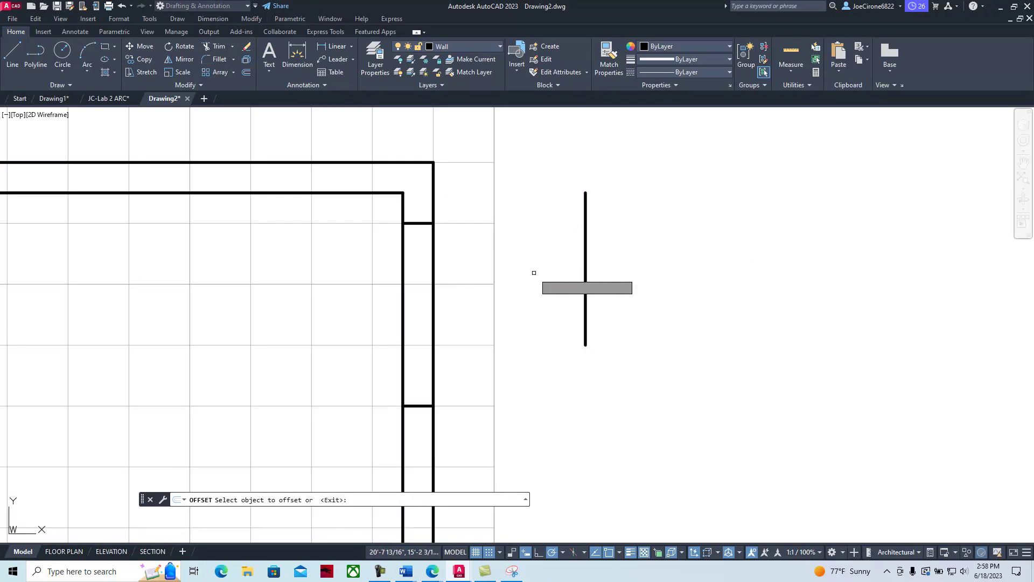
key("Return")
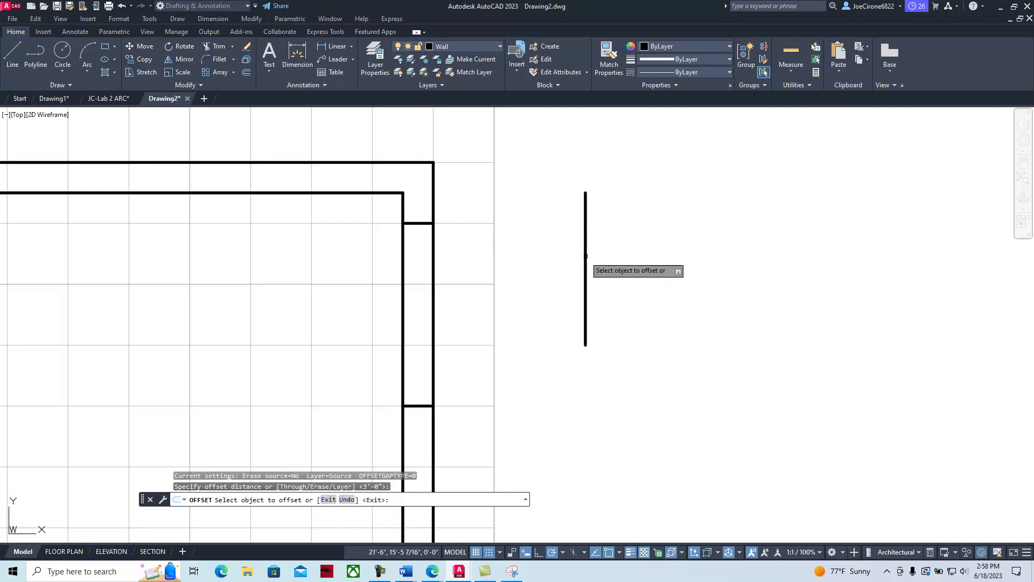
left_click(585, 258)
left_click(639, 260)
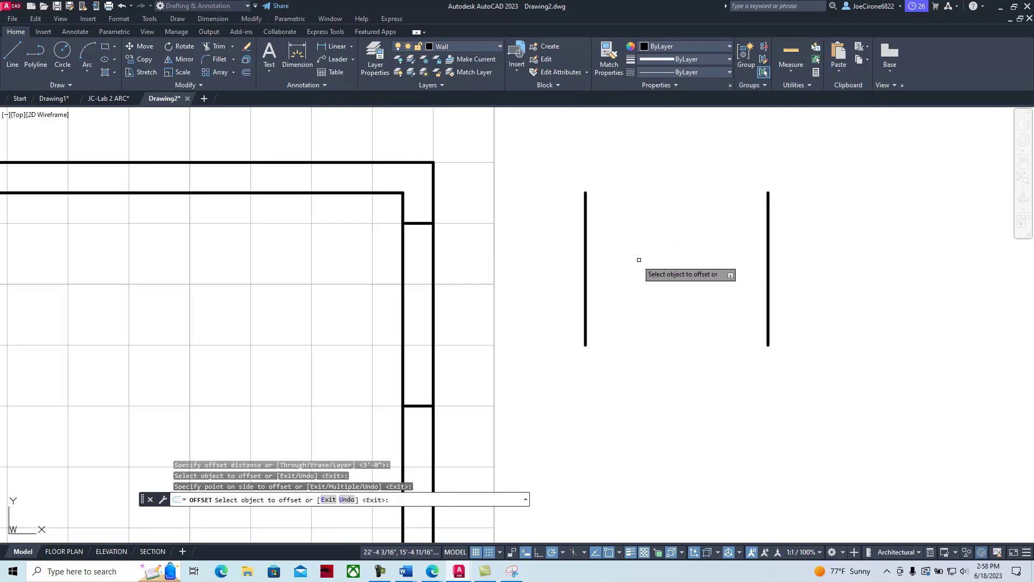
left_click(770, 260)
left_click(825, 259)
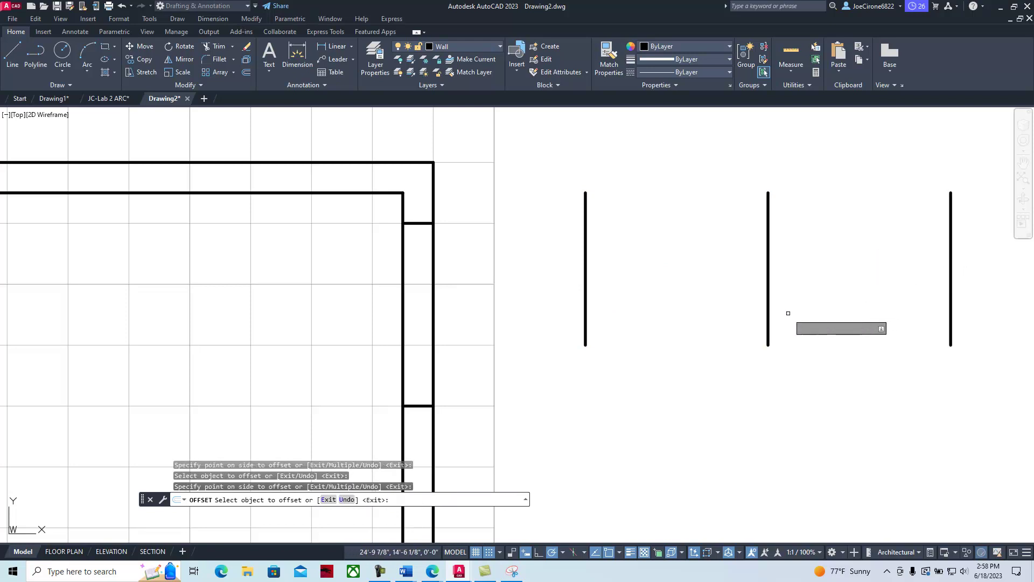
key("Escape")
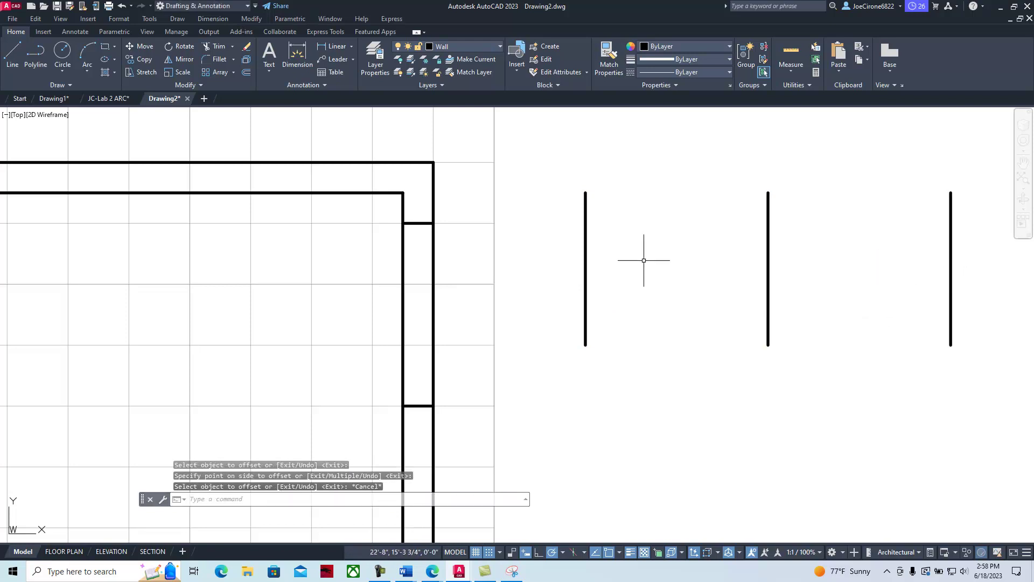
- Erase the three vertical practice lines beside the floor plan
left_click(982, 220)
left_click(548, 292)
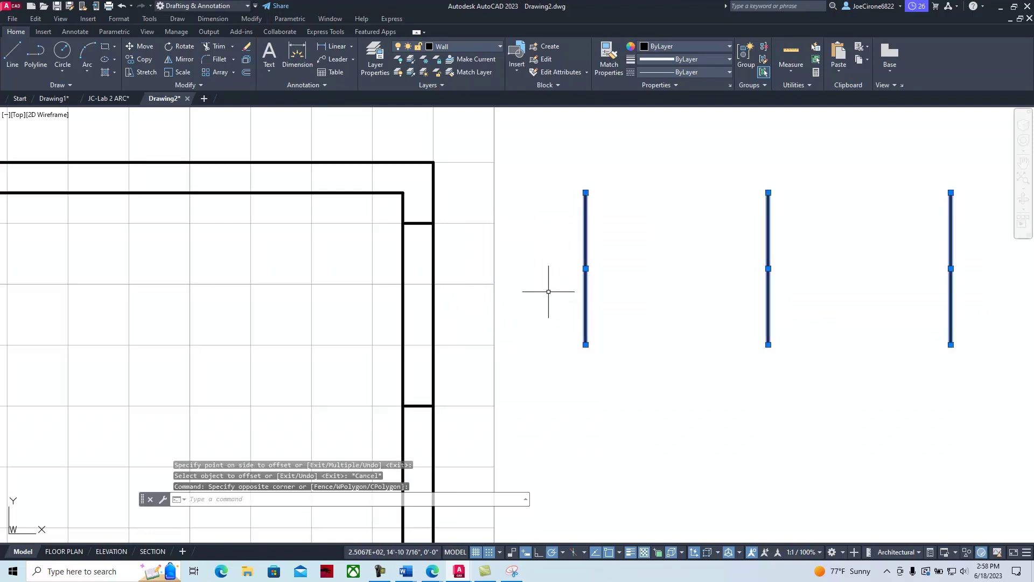
left_click(249, 52)
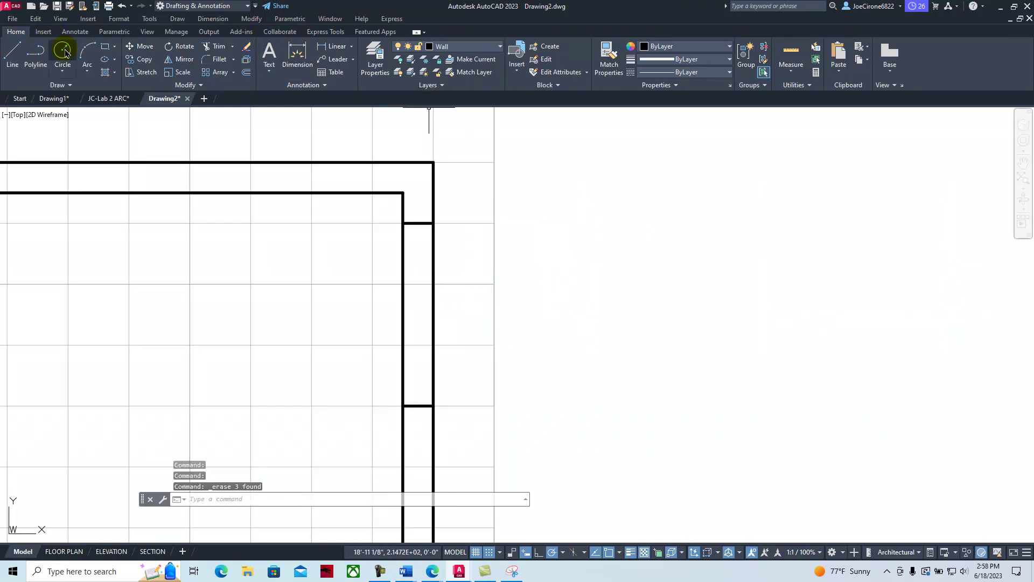
- Draw a small practice circle in the empty space to the right of the floor plan
left_click(62, 50)
left_click(707, 345)
left_click(708, 314)
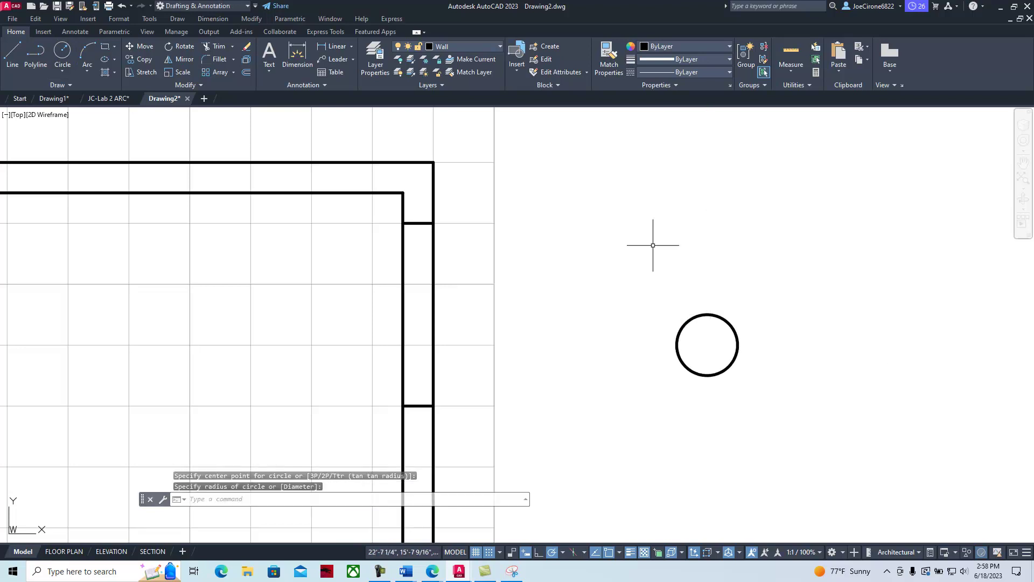
- Offset the practice circle outward three times at a distance of 2" to make concentric rings, and exit Offset
left_click(248, 72)
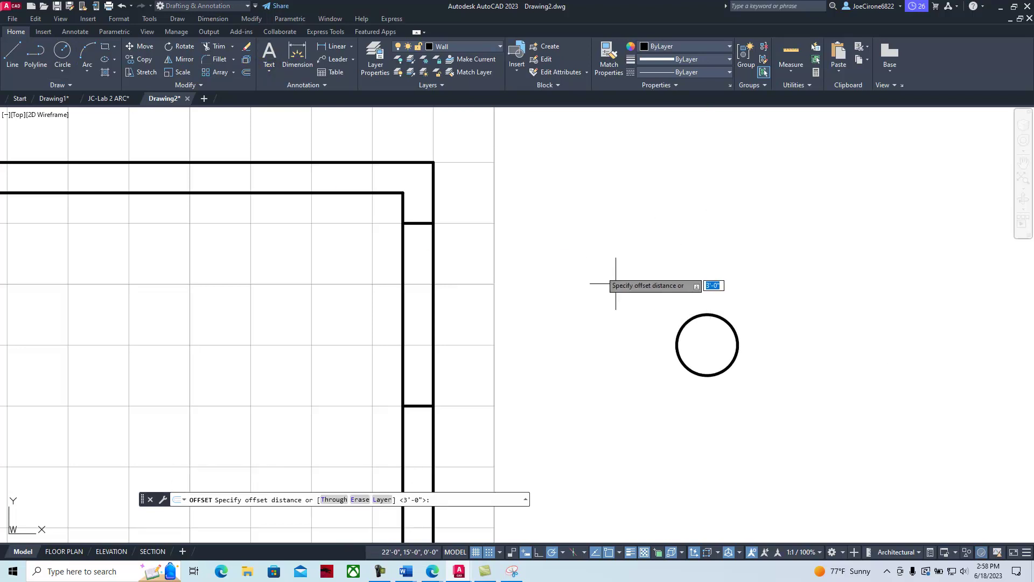
key("Return")
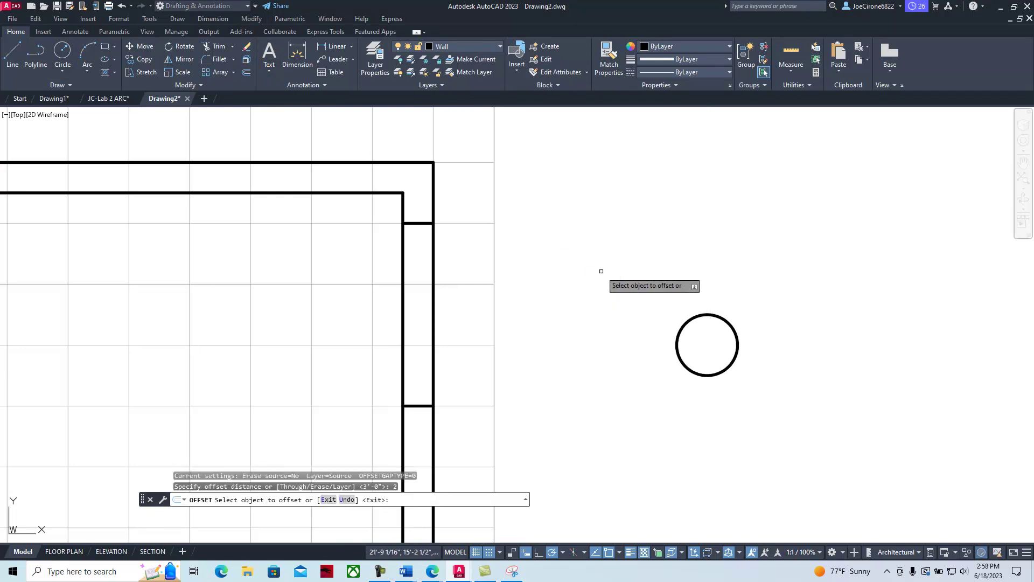
left_click(685, 322)
left_click(704, 278)
left_click(713, 304)
left_click(710, 264)
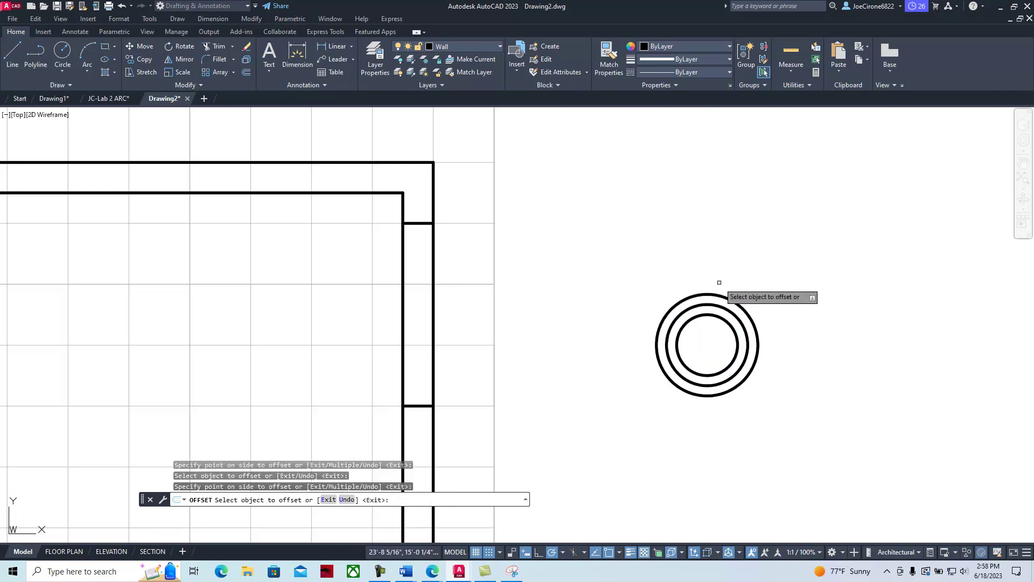
left_click(710, 298)
left_click(728, 245)
right_click(753, 265)
left_click(792, 269)
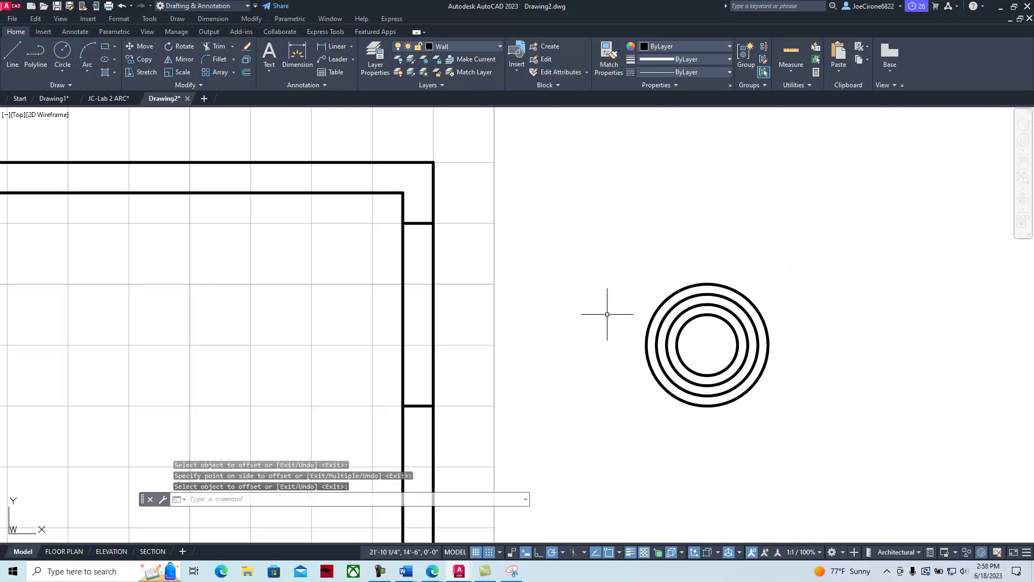
- Trim the inner and outer right wall lines between the two short crossing lines to open the wall
left_click(216, 46)
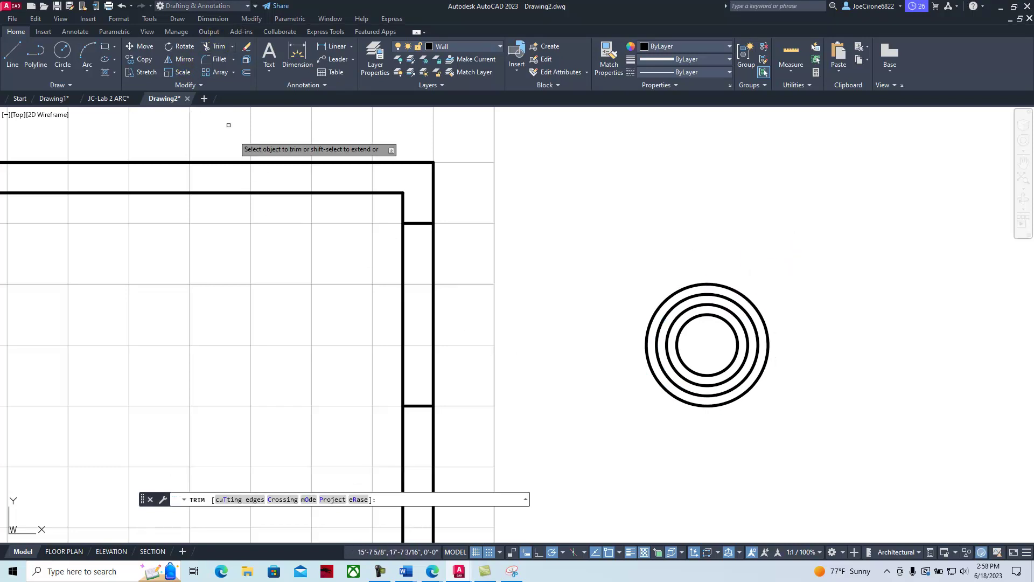
left_click(434, 287)
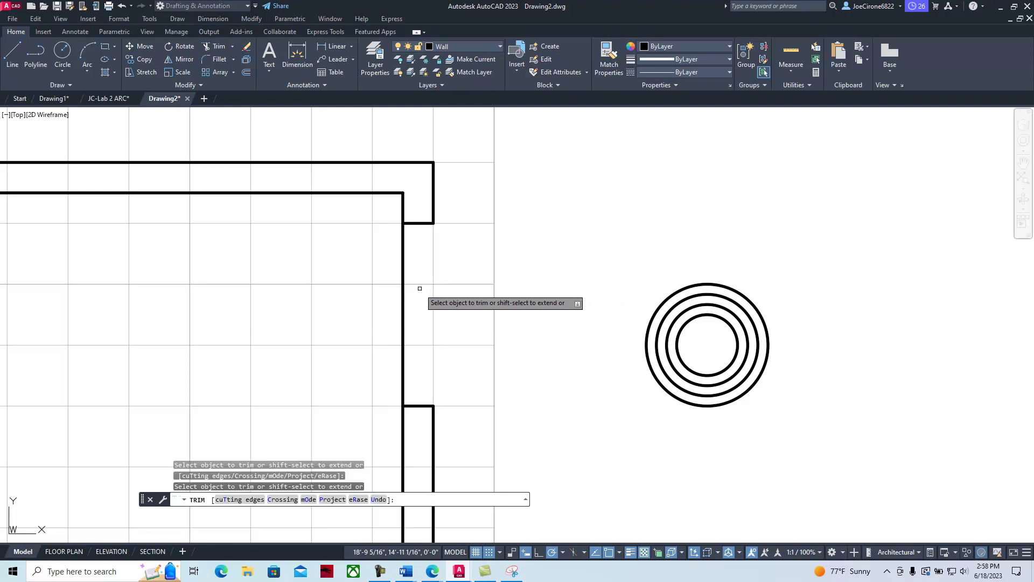
scroll(614, 284, "down", 3)
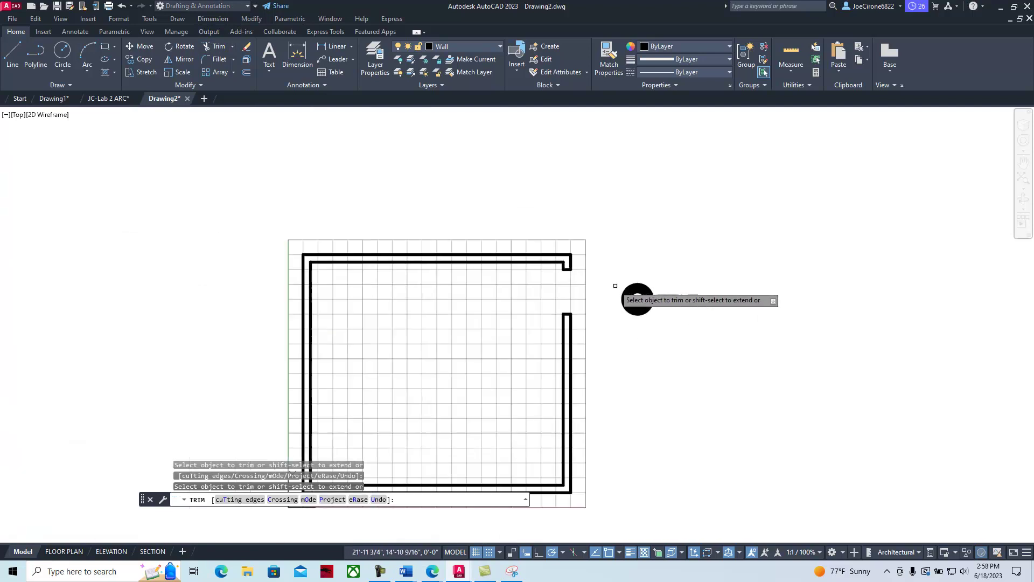
- Trim away all the concentric practice circles beside the floor plan with a fence through them, and exit Trim
left_click(695, 268)
left_click(604, 323)
key("Return")
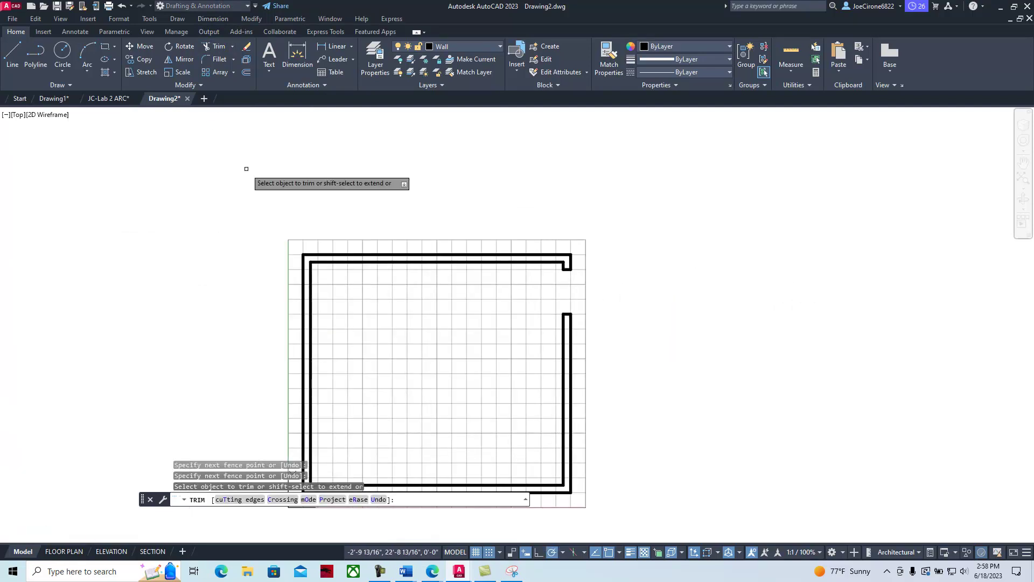
key("Return")
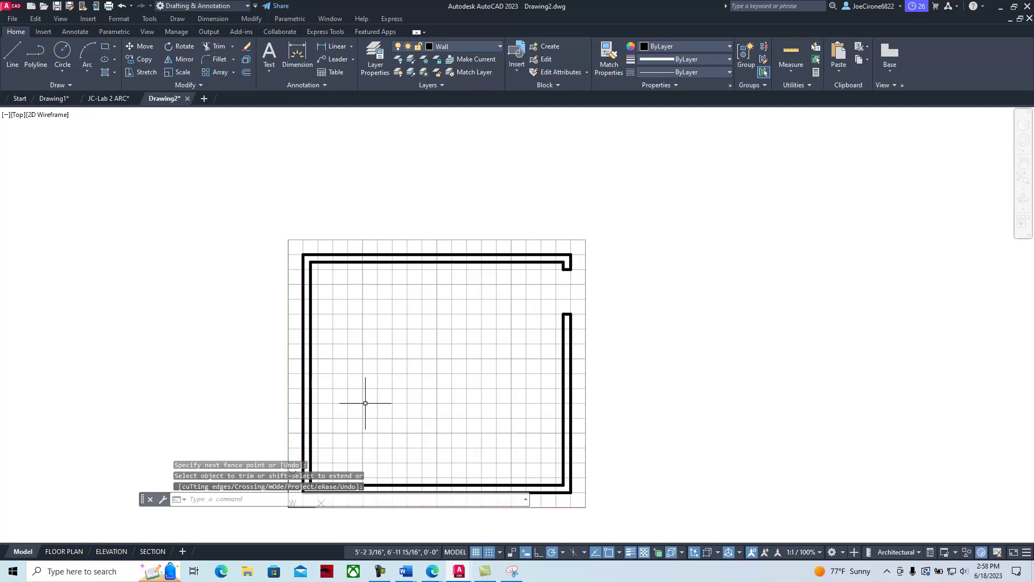
- Make the Dimension layer current and add a linear dimension along the full outer length of the bottom wall, placed below the plan
middle_click_drag(365, 402, 402, 326)
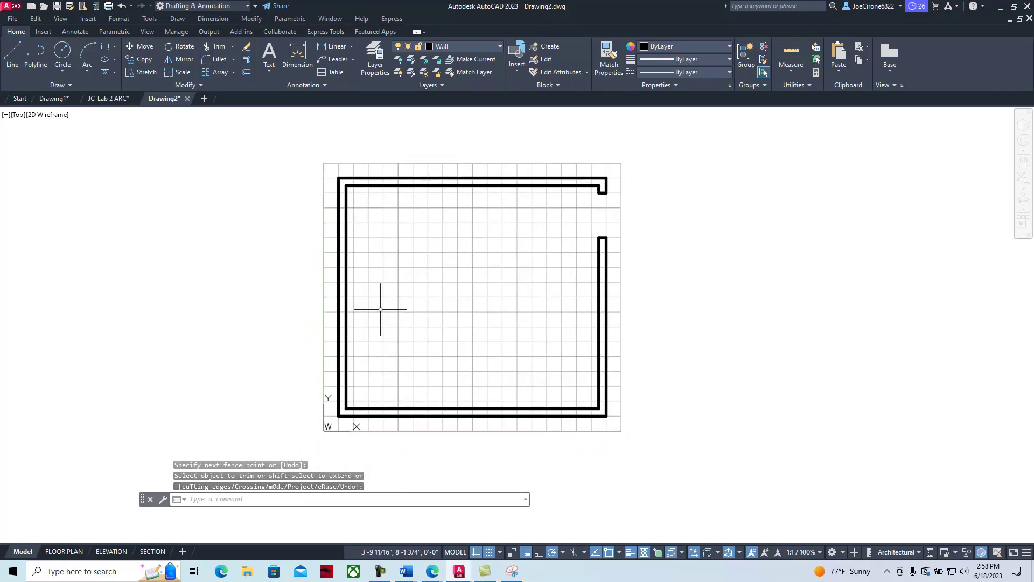
left_click(500, 47)
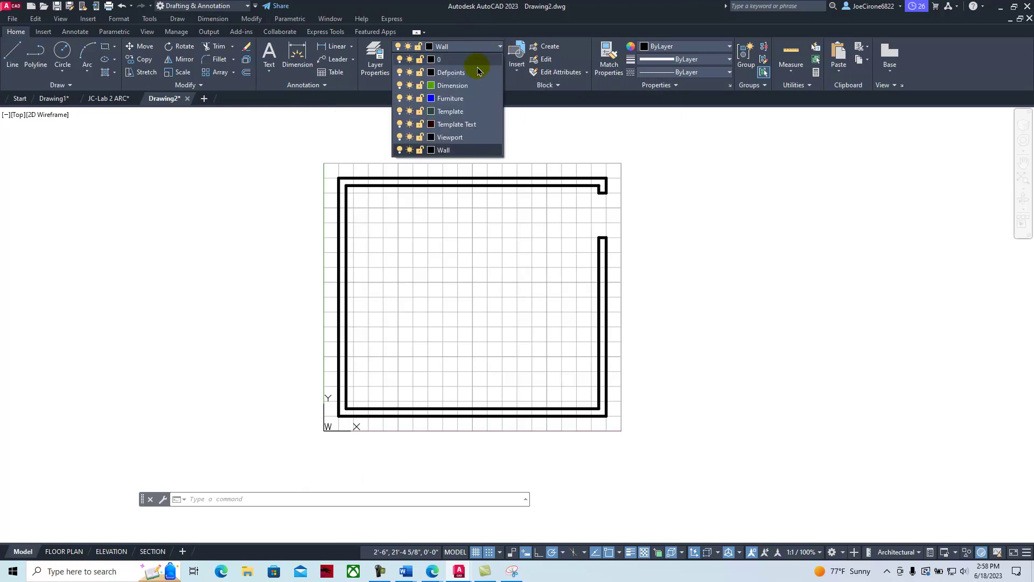
left_click(456, 86)
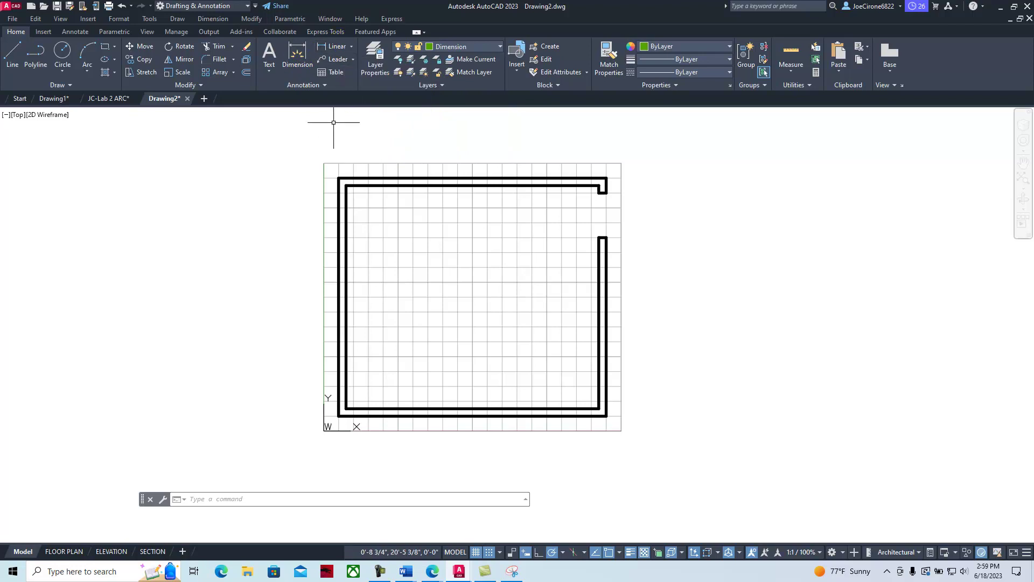
left_click(336, 47)
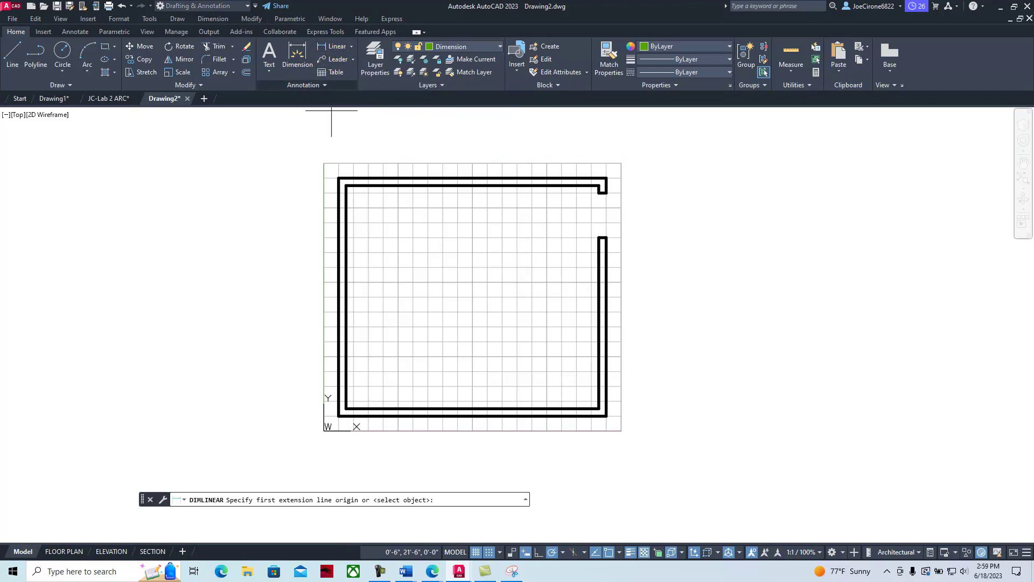
left_click(339, 416)
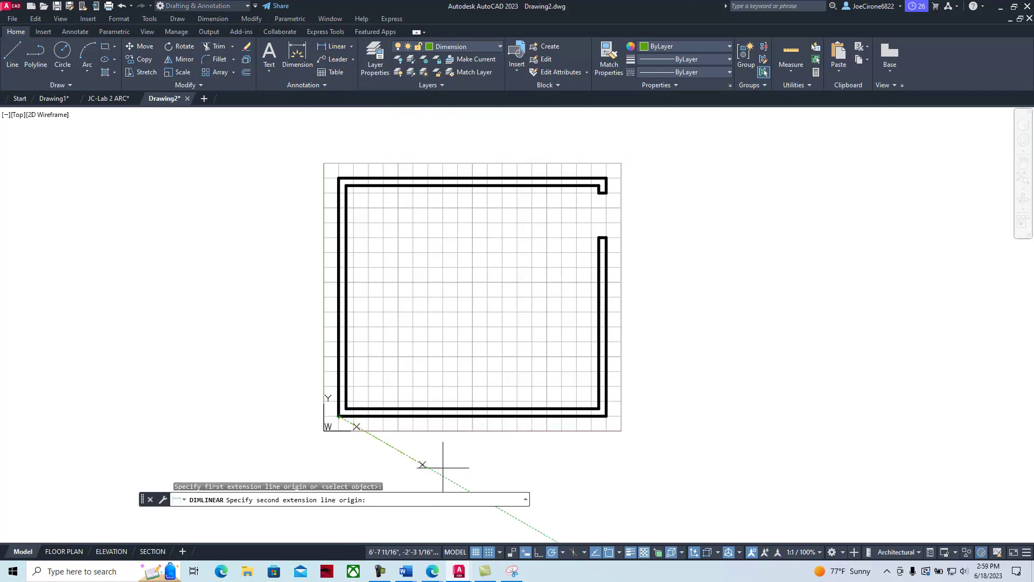
left_click(607, 416)
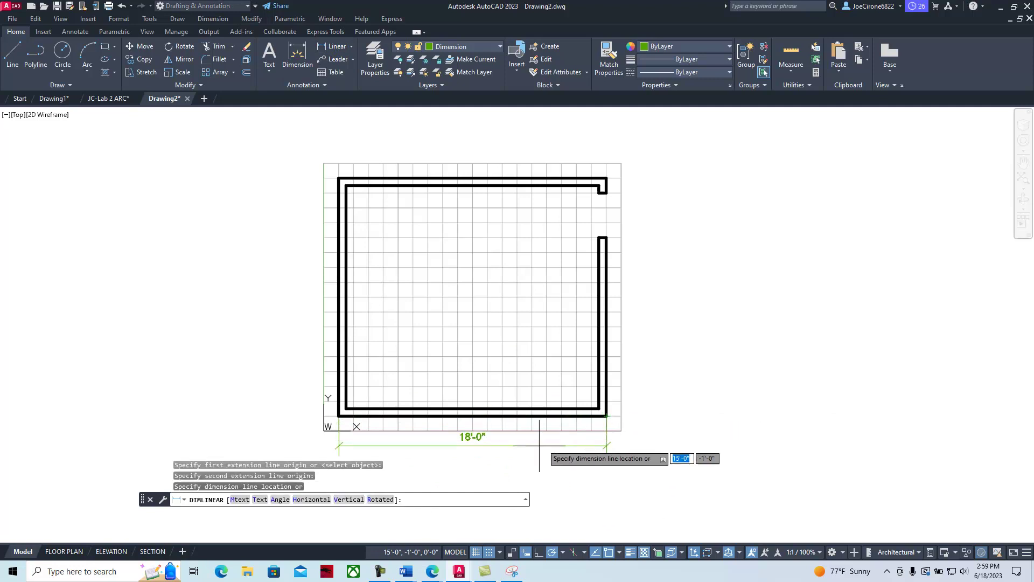
left_click(469, 463)
middle_click_drag(531, 446, 531, 415)
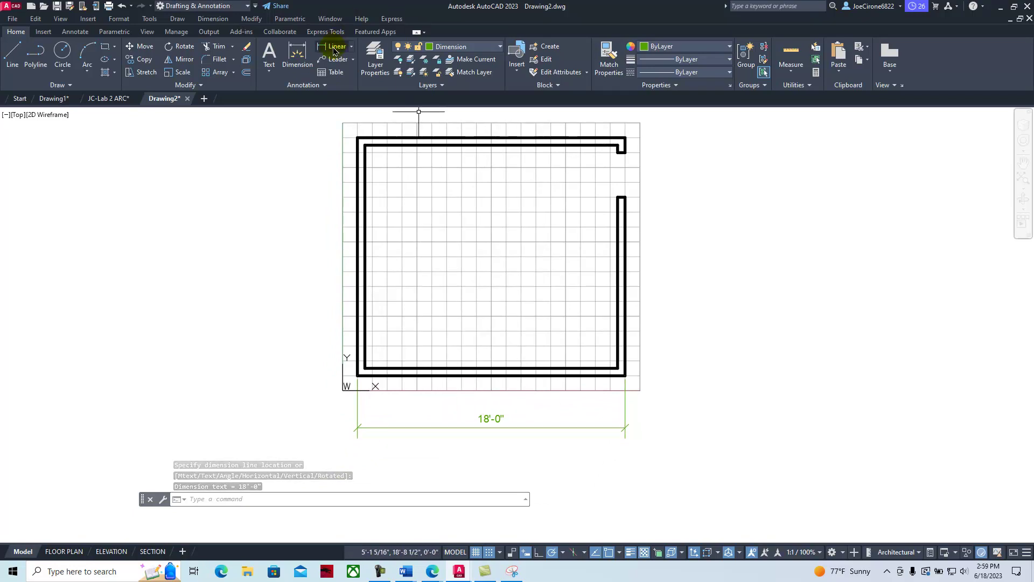
- Add a vertical linear dimension across the opening in the right wall, placed just outside the plan
left_click(491, 49)
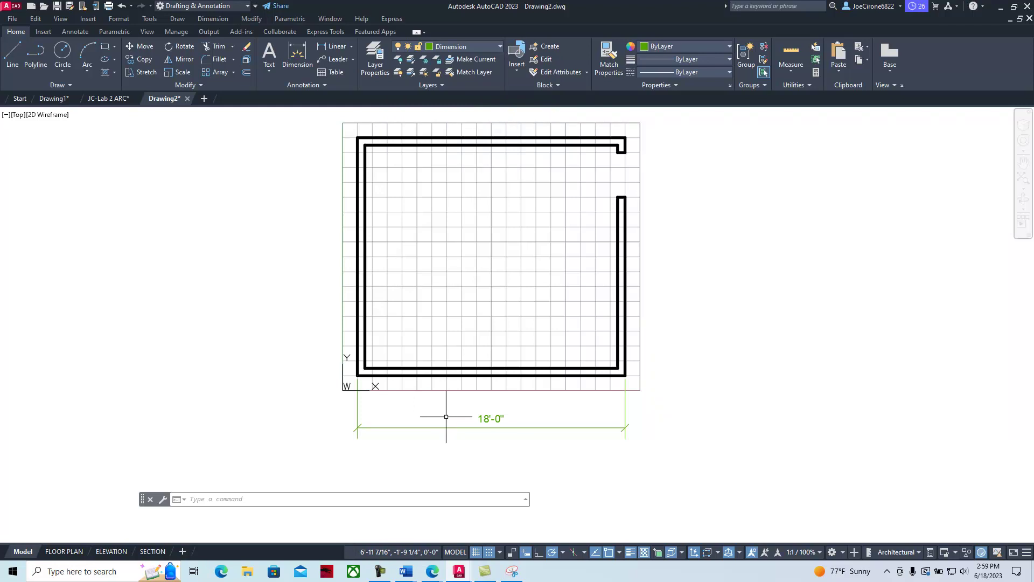
left_click(332, 47)
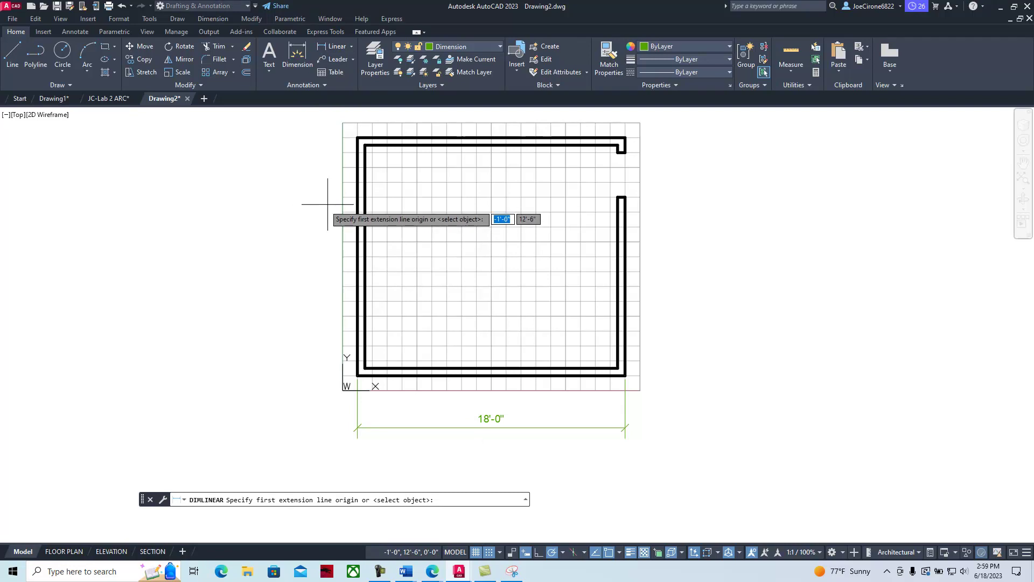
left_click(624, 152)
left_click(625, 197)
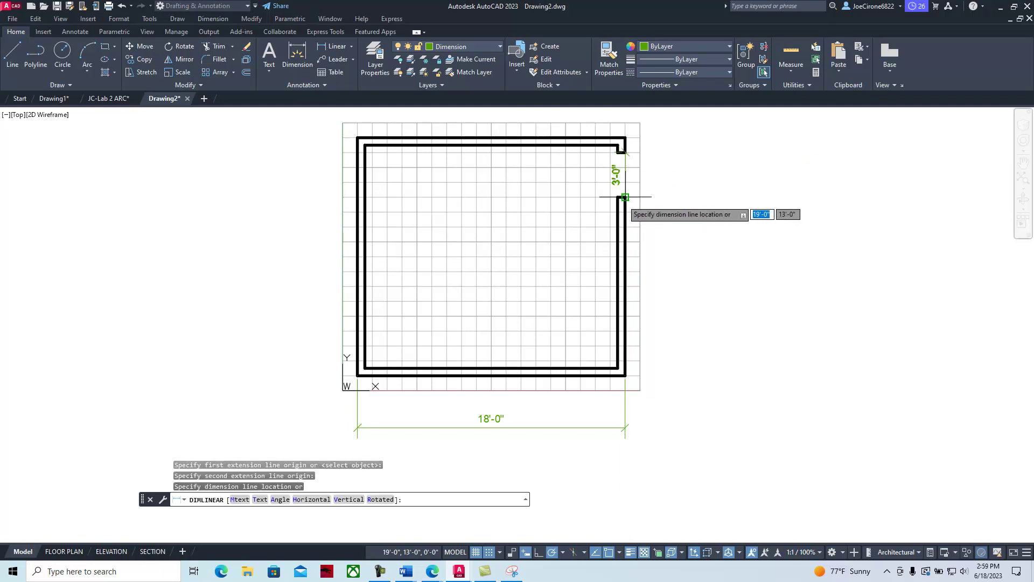
left_click(655, 191)
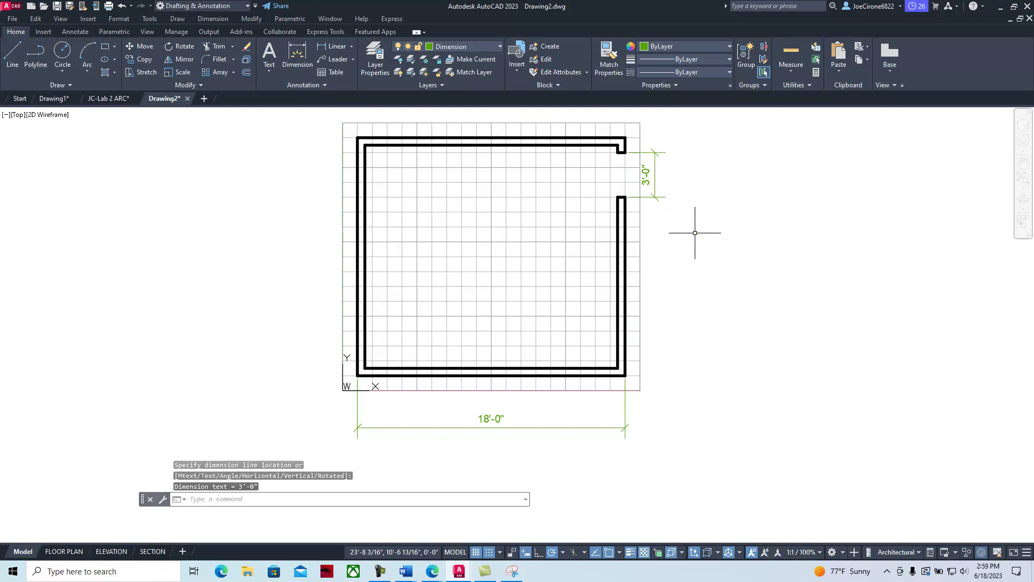
- Shift the opening dimension's line and text with its grips, return them to the original position, and deselect the dimension
scroll(664, 157, "up", 4)
left_click(655, 163)
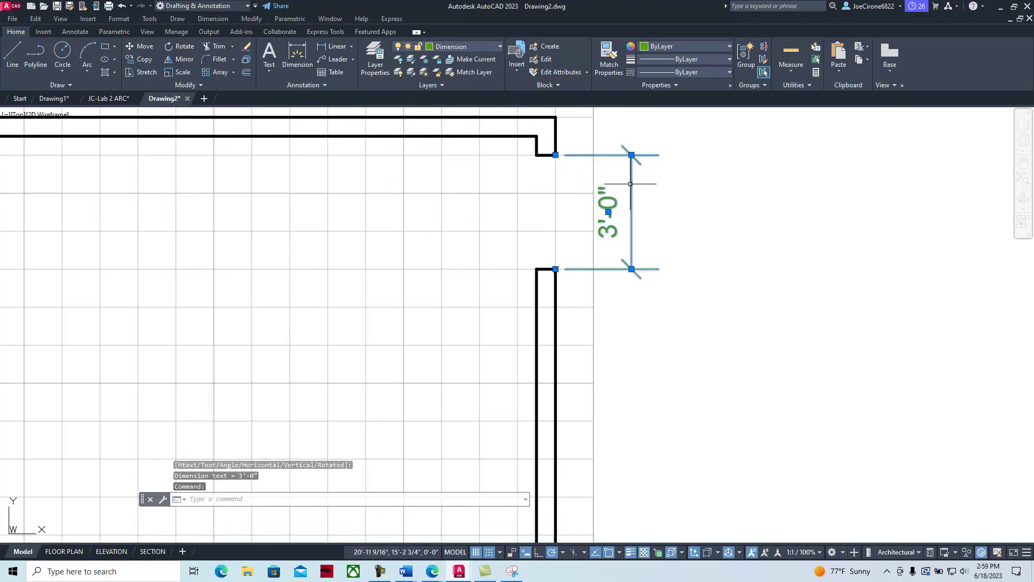
left_click(631, 154)
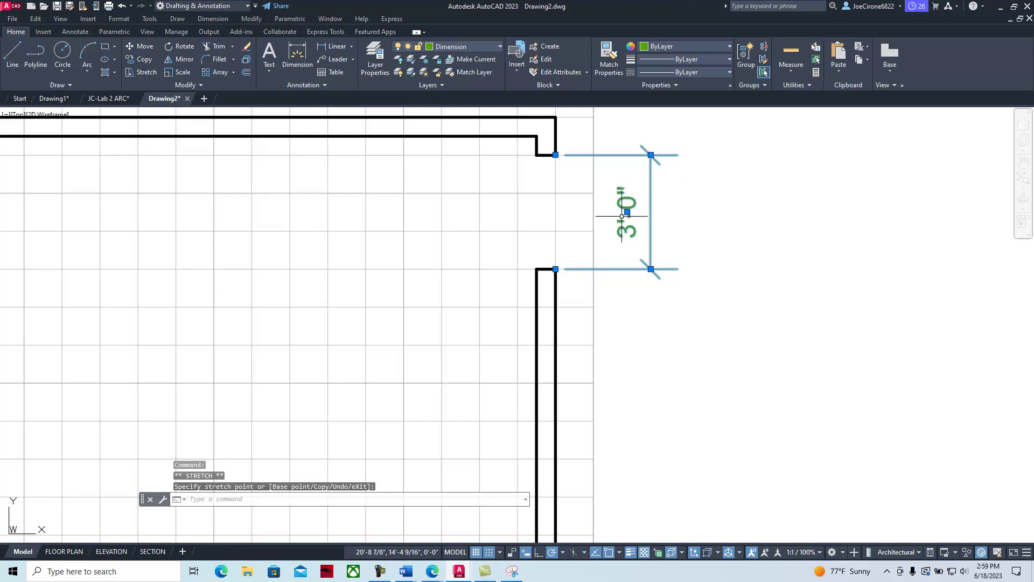
mouse_move(628, 212)
left_click(663, 231)
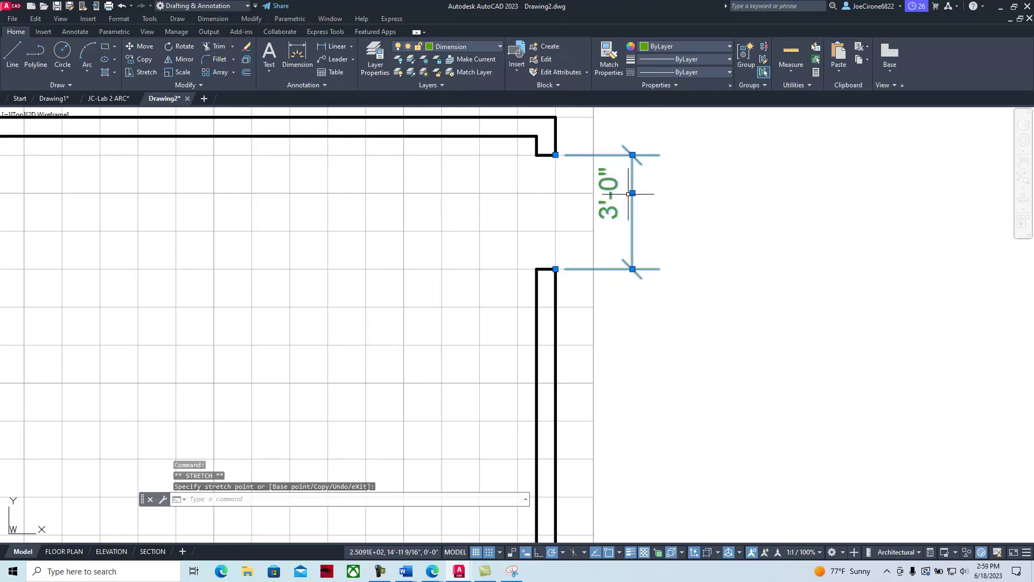
left_click(632, 211)
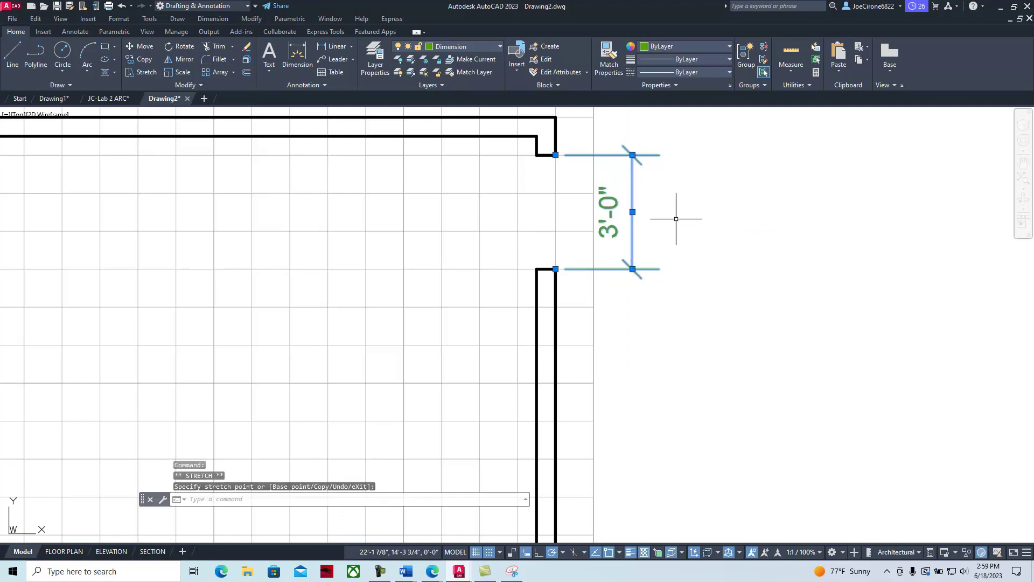
key("Escape")
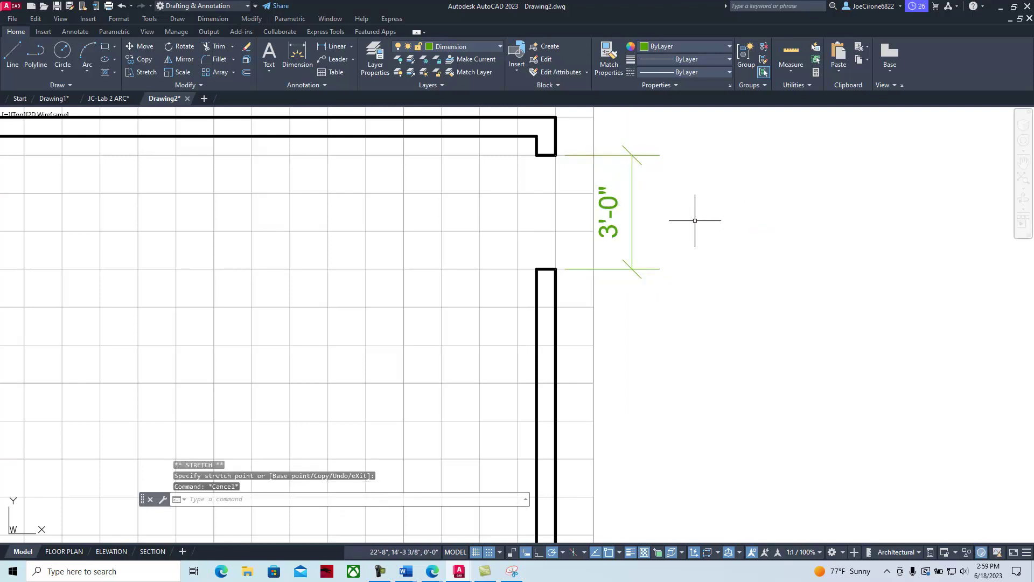
- Add a vertical linear dimension between the left wall's outer corners, placed outside the plan
scroll(693, 224, "down", 4)
mouse_move(672, 295)
middle_mouse_down()
mouse_move(736, 276)
mouse_move(791, 325)
middle_mouse_up()
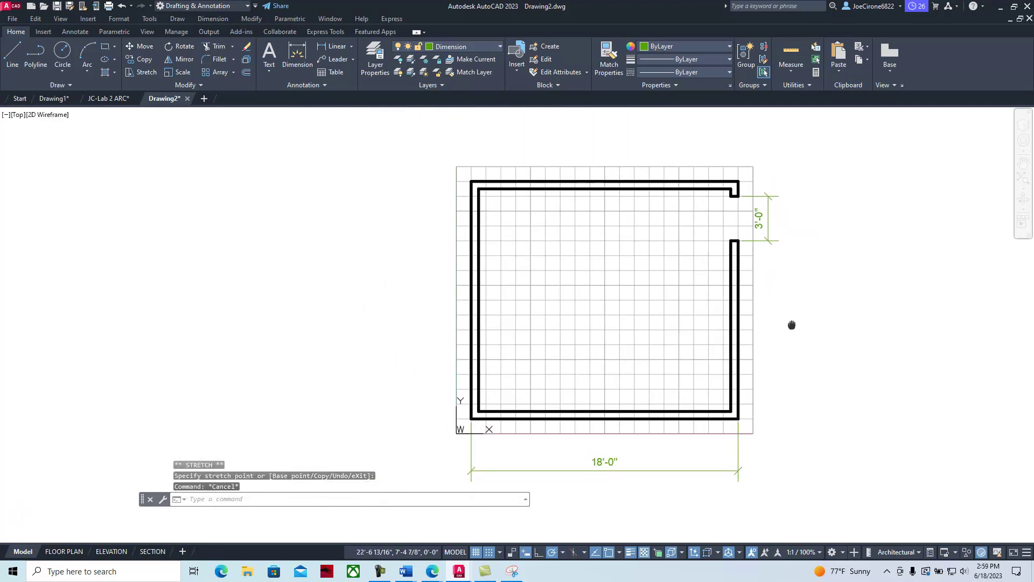
left_click(333, 48)
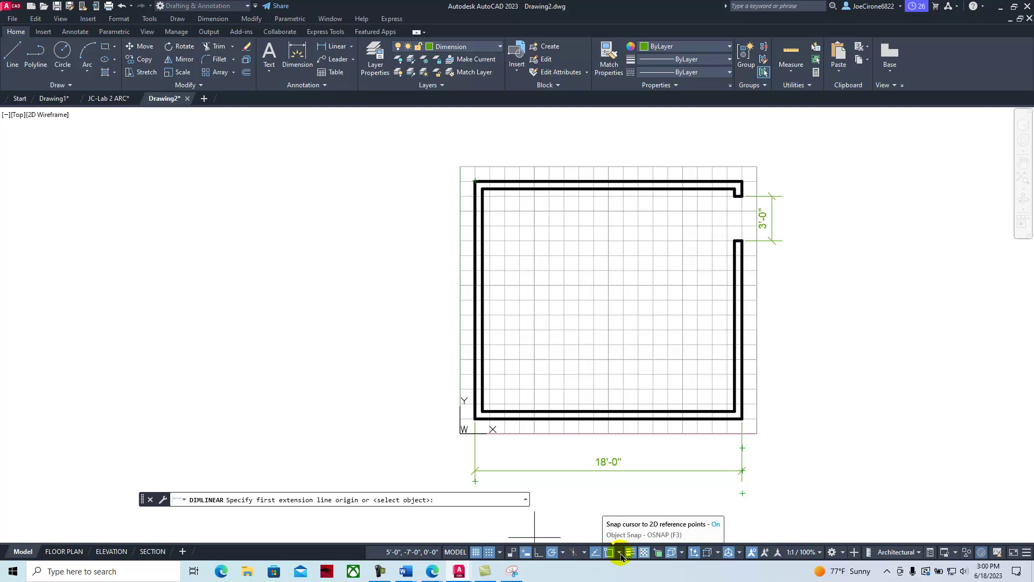
left_click(621, 553)
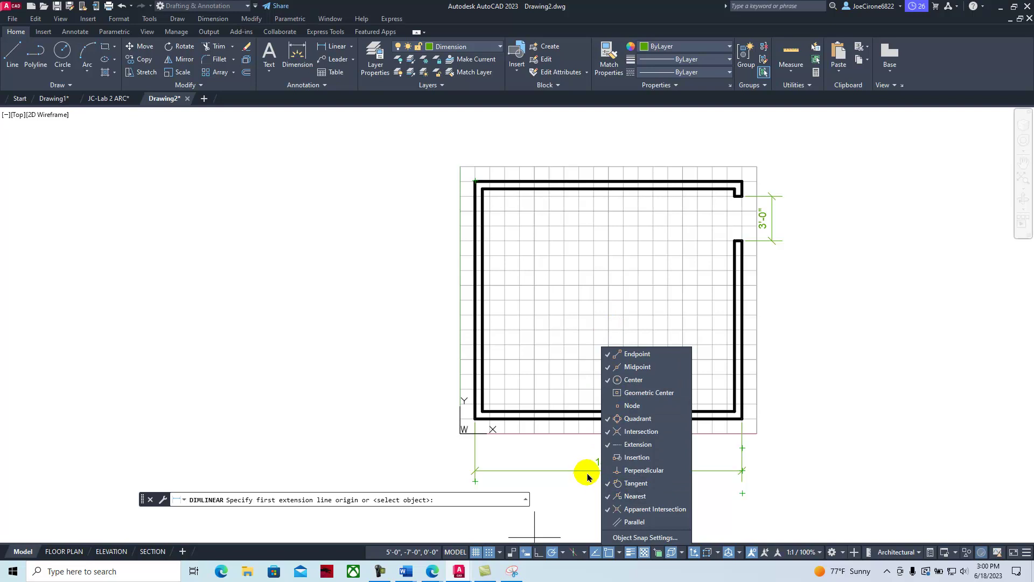
left_click(411, 335)
left_click(337, 47)
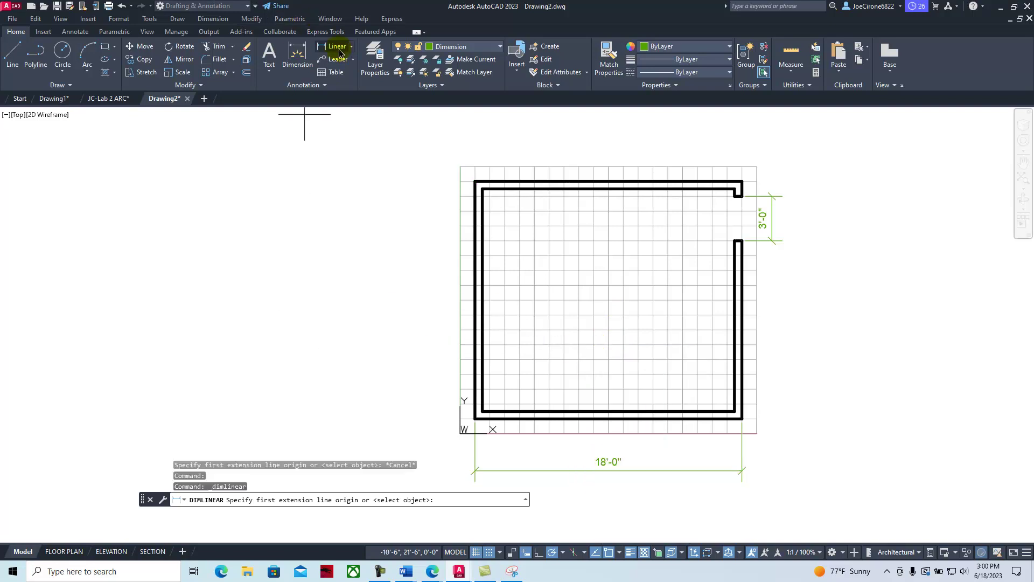
left_click(475, 181)
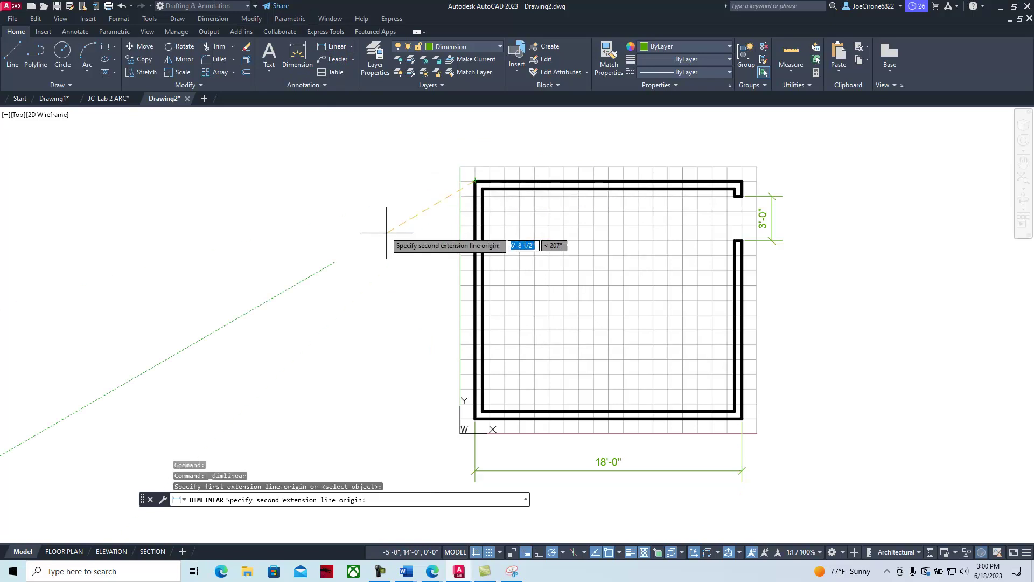
left_click(476, 418)
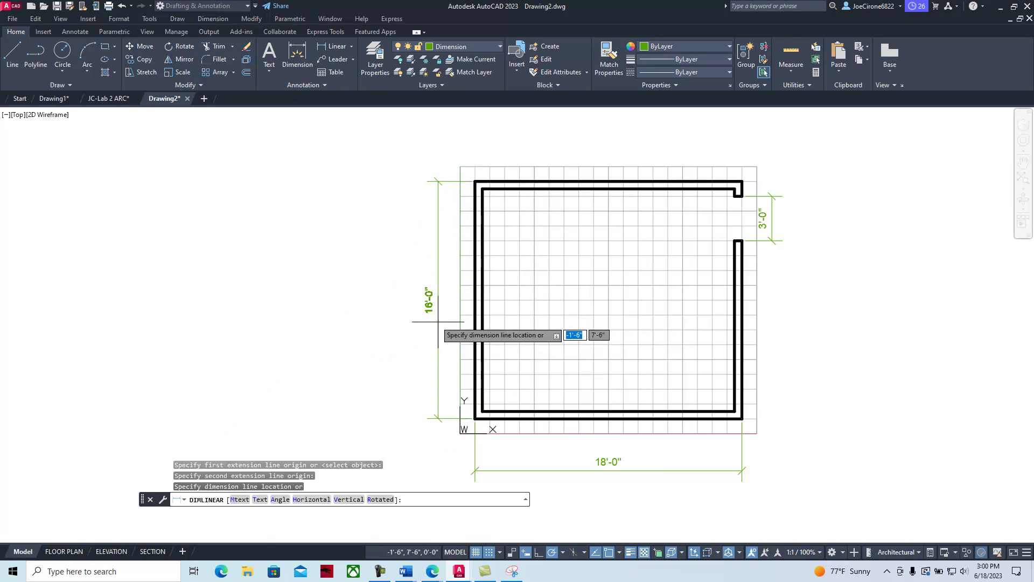
left_click(438, 335)
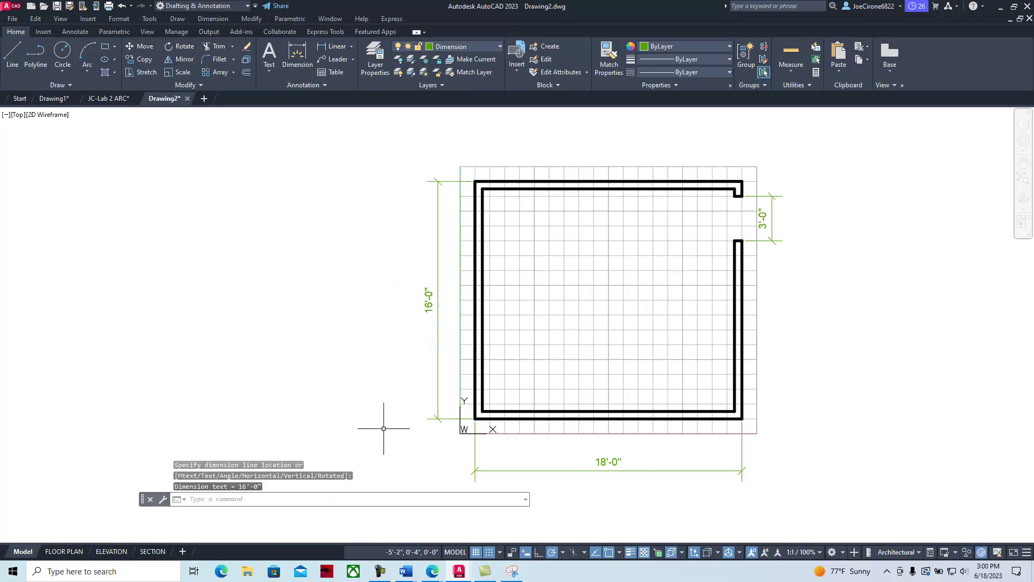
- Consult the Module 2 Lab 1 reference PDF for the furniture layout and make the Furniture layer current in AutoCAD
left_click_drag(1033, 76, 362, 82)
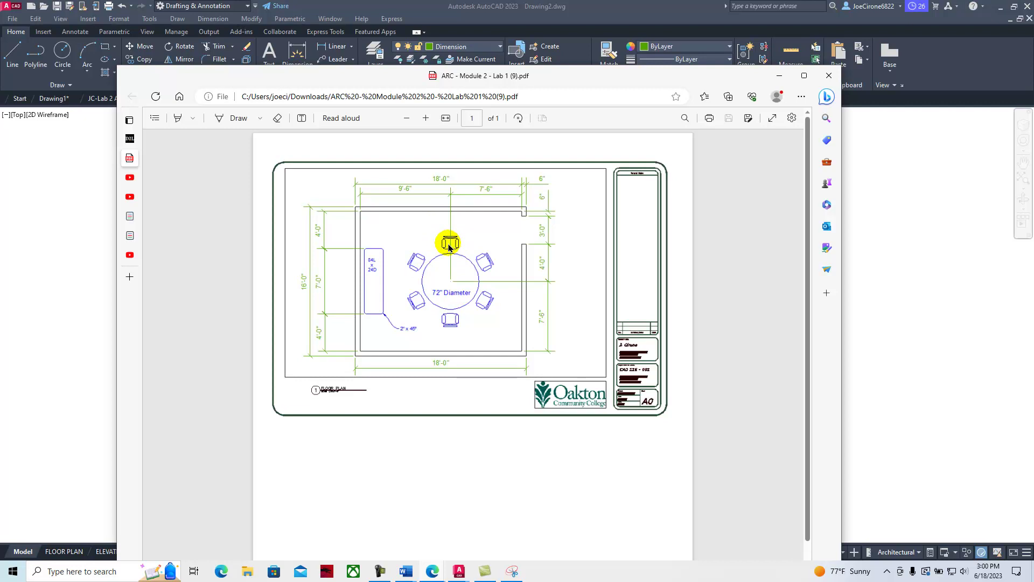
left_click_drag(459, 74, 1033, 74)
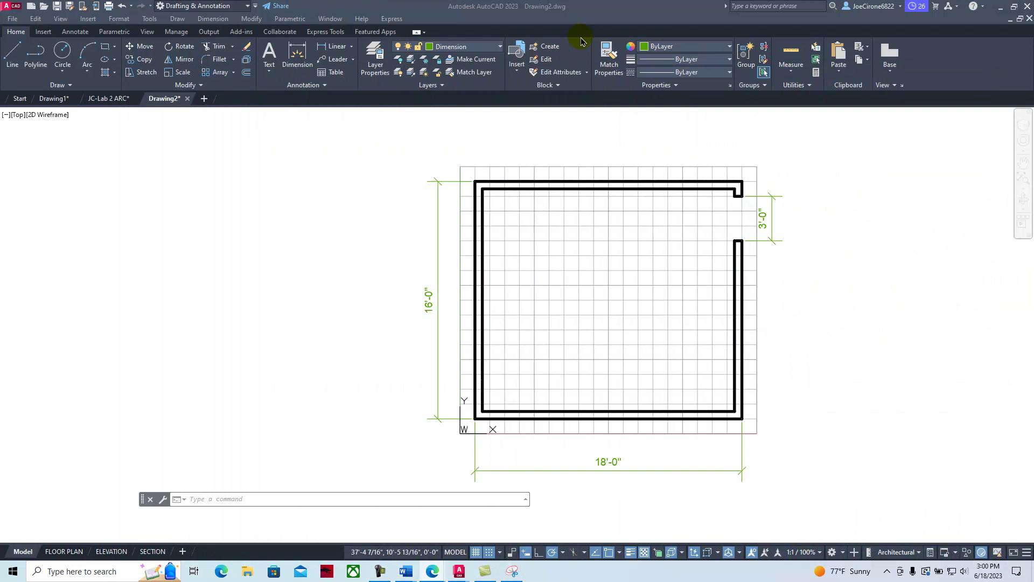
left_click(498, 49)
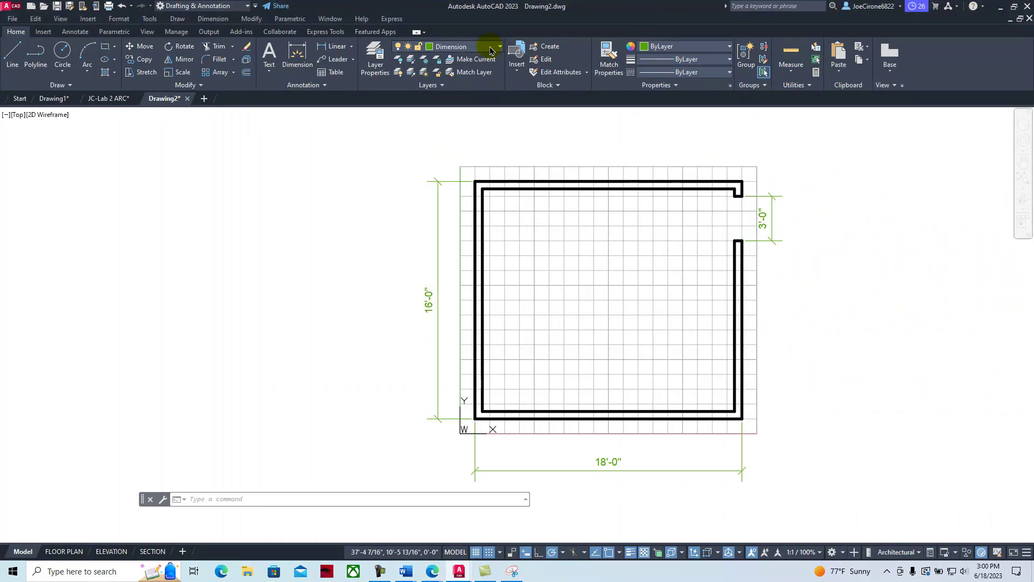
left_click(491, 50)
left_click(468, 98)
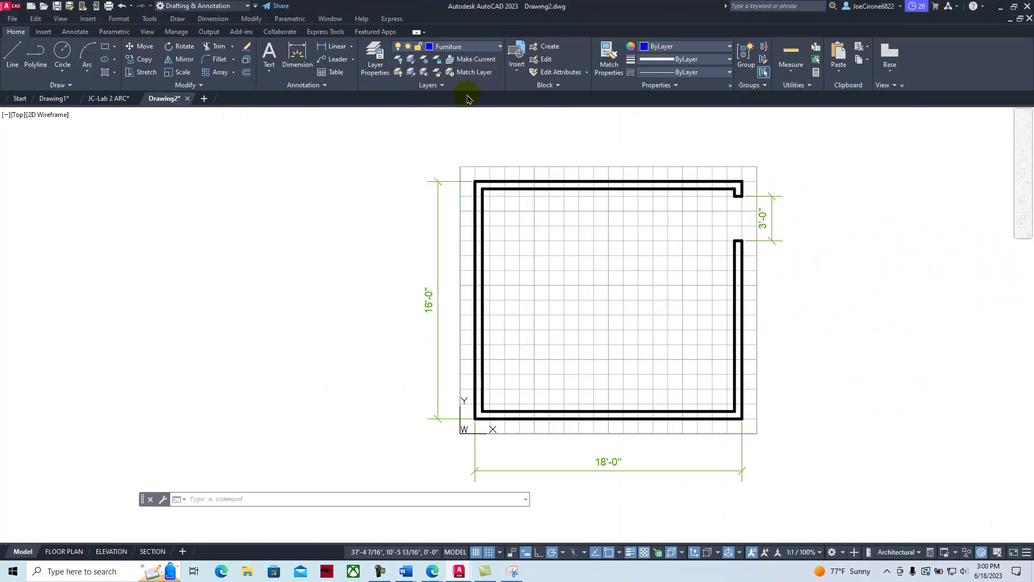
- Check the table's centre distances in the reference PDF, and offset the right wall's inner line 7'6" into the room
key("alt+Tab")
left_click_drag(878, 18, 386, 82)
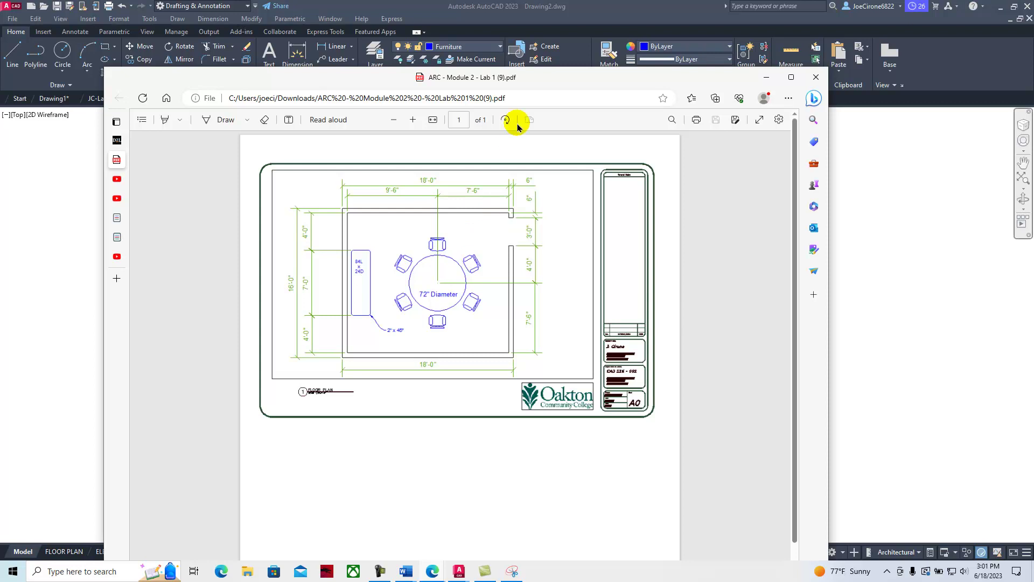
left_click_drag(528, 81, 1033, 102)
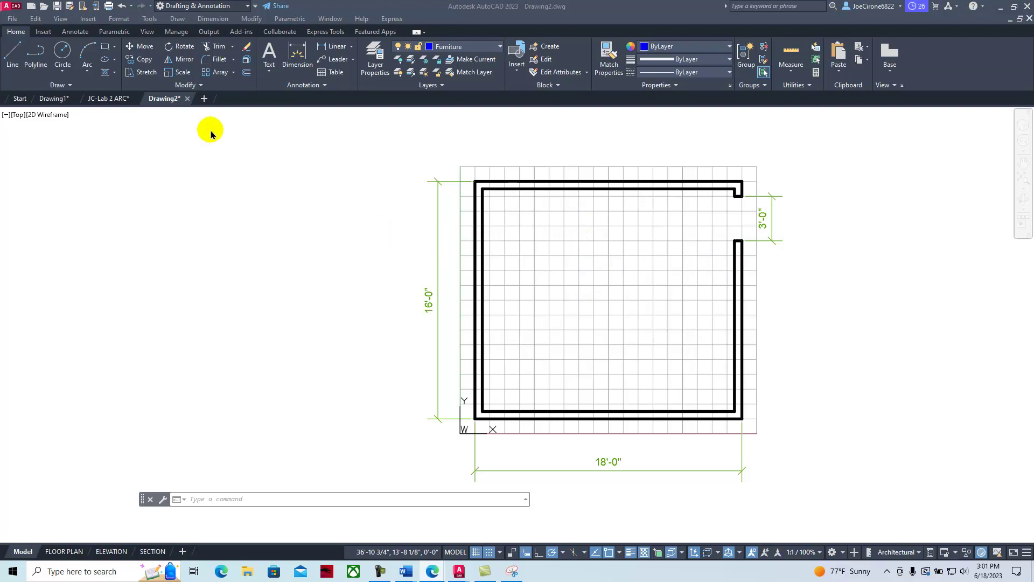
left_click(245, 75)
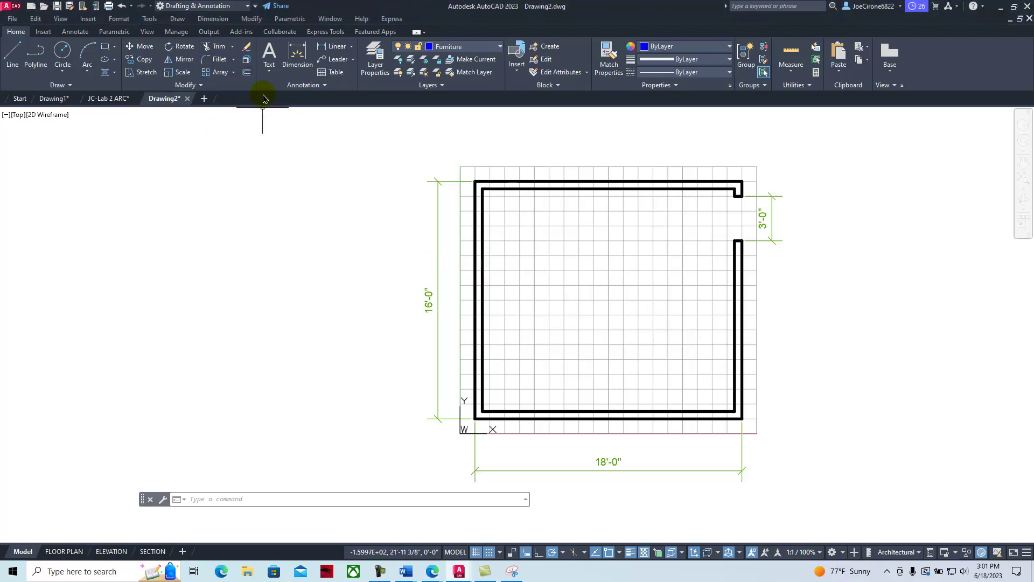
left_click(245, 76)
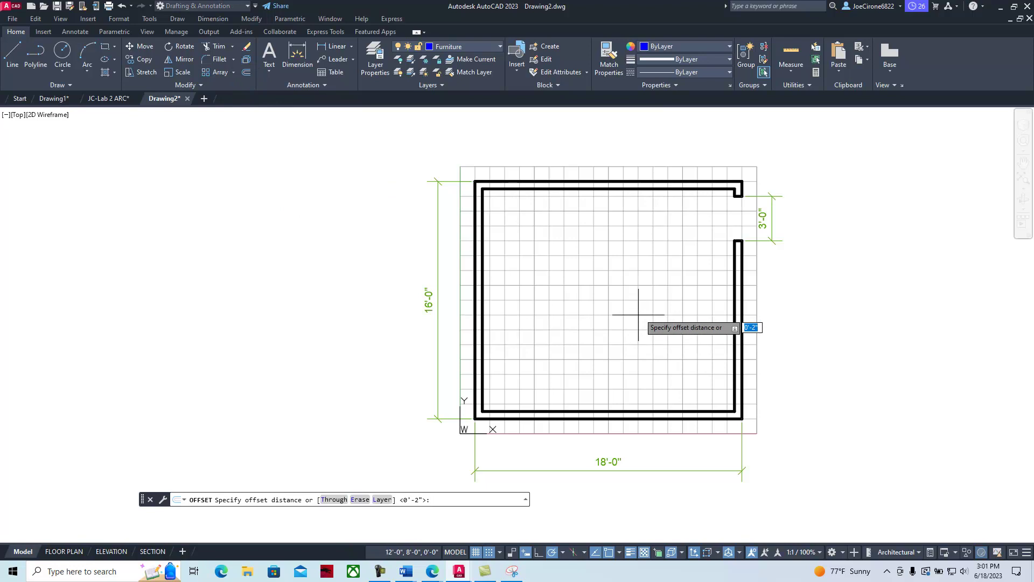
type("7'6")
key("Return")
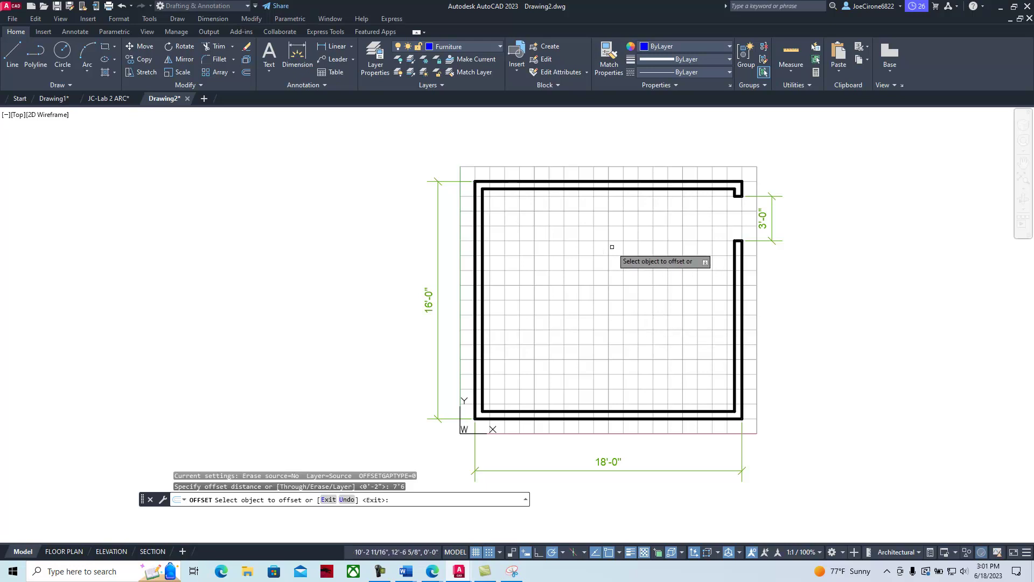
left_click(735, 278)
left_click(678, 292)
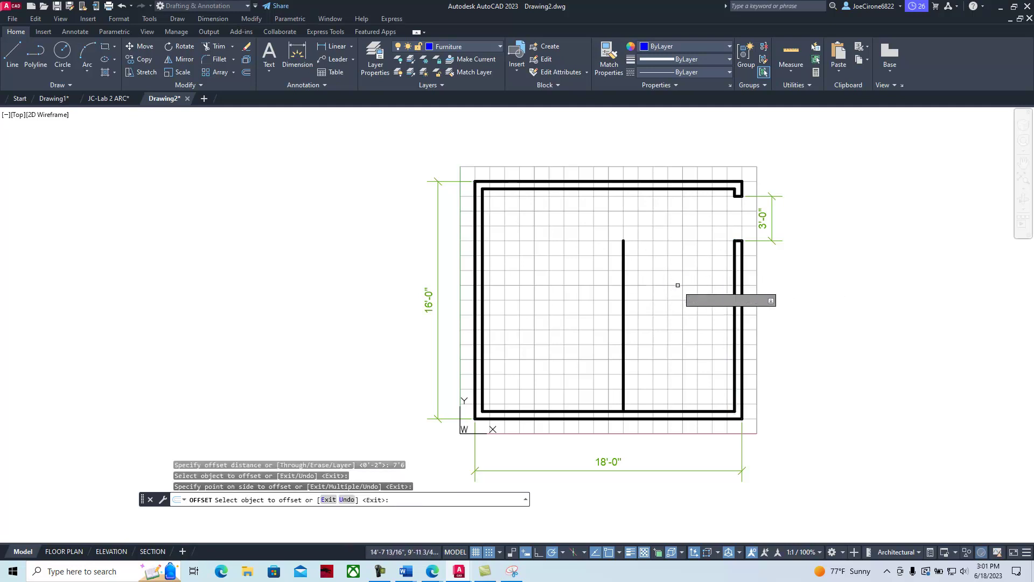
- Offset the bottom wall's inner line 7'6" up into the room and end the command
left_click(669, 412)
left_click(663, 351)
right_click(674, 342)
left_click(696, 350)
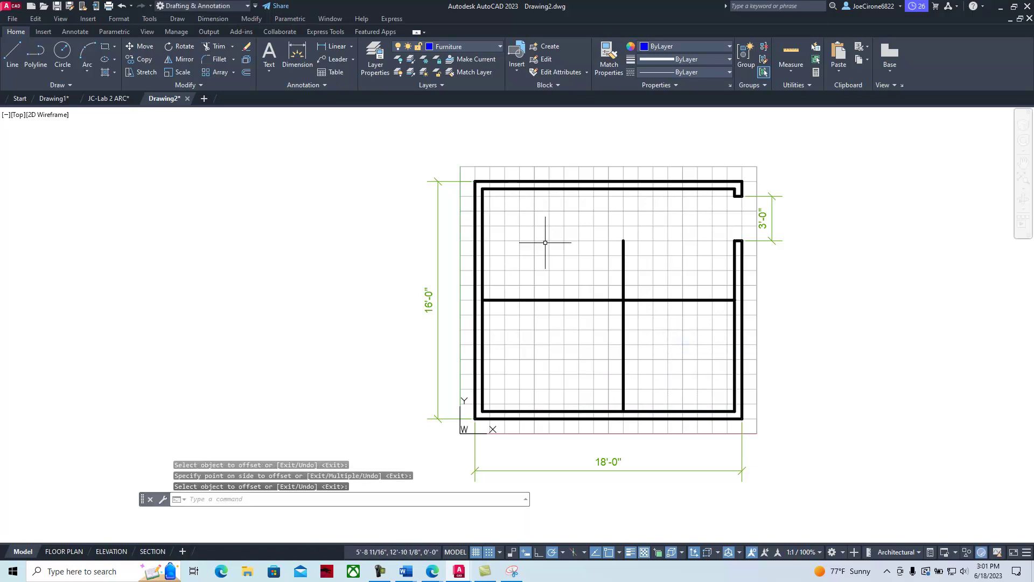
- Check the round table's diameter in the Module 2 Lab 1 reference PDF and return to the AutoCAD drawing
left_click(62, 71)
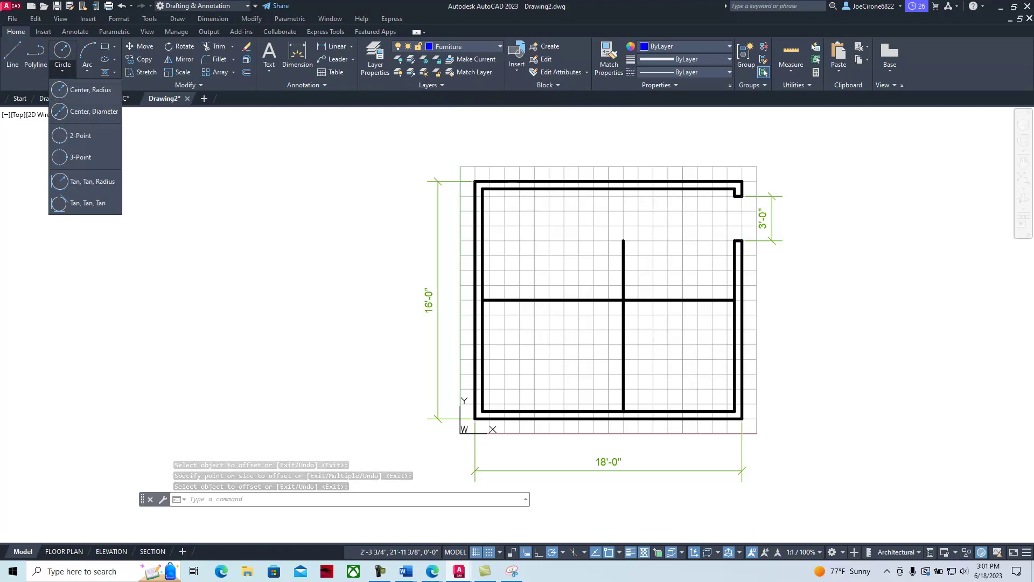
key("alt+Tab")
left_click_drag(712, 65, 175, 19)
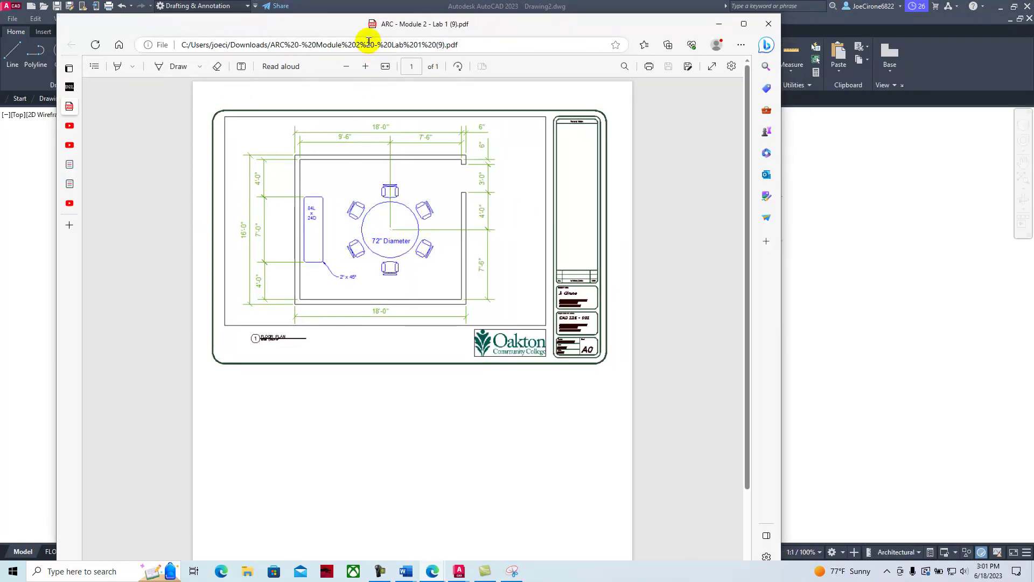
left_click_drag(331, 27, 1013, 28)
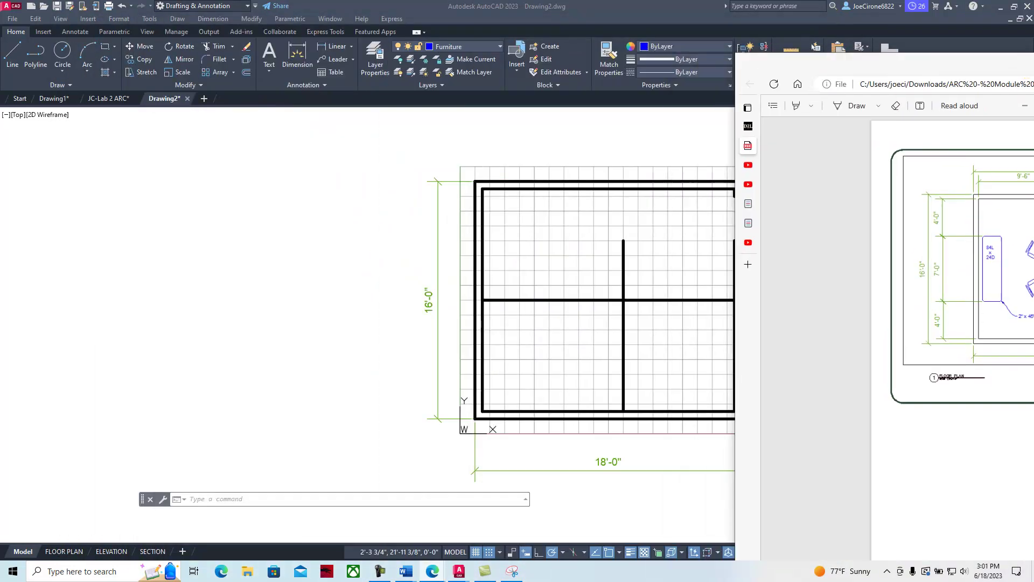
left_click(996, 175)
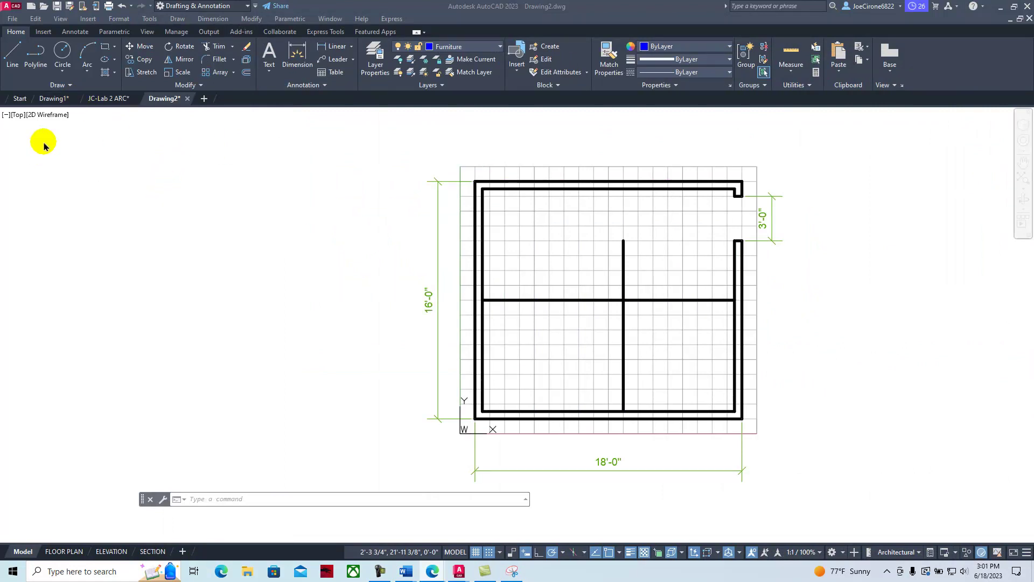
- Draw the round table as a 72" diameter circle centred on the intersection of the two offset lines, and select it
left_click(61, 75)
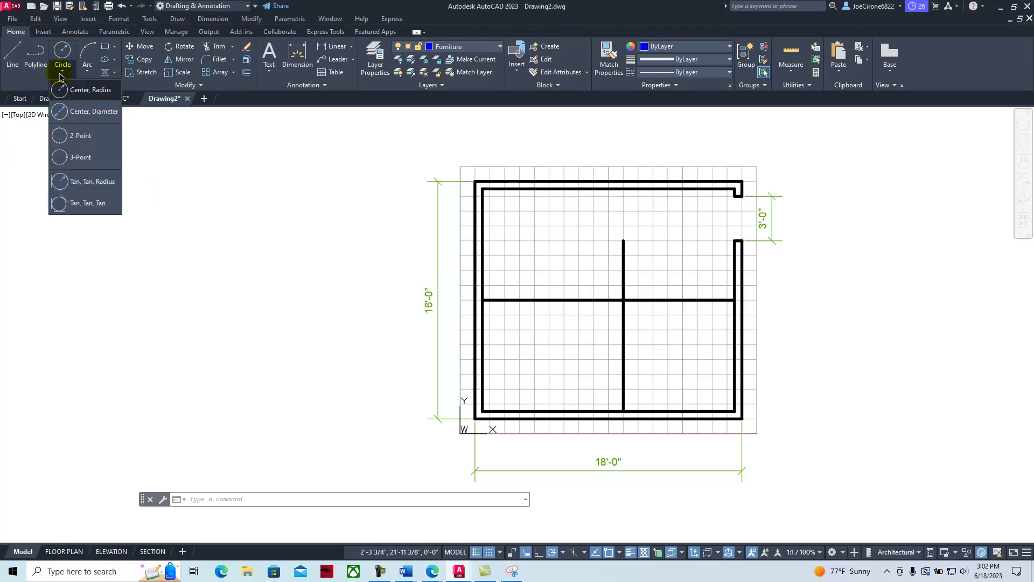
left_click(79, 113)
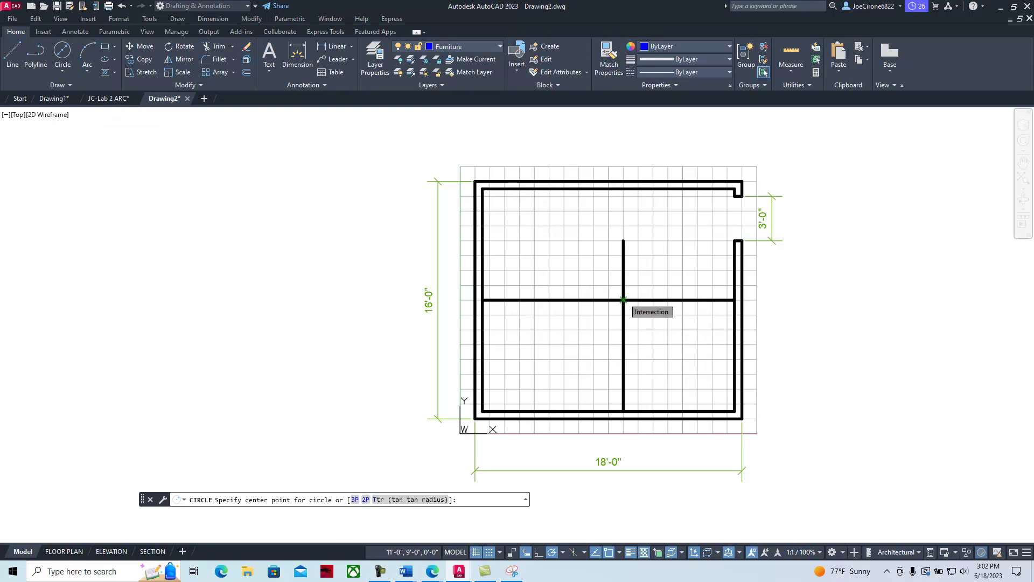
left_click(623, 300)
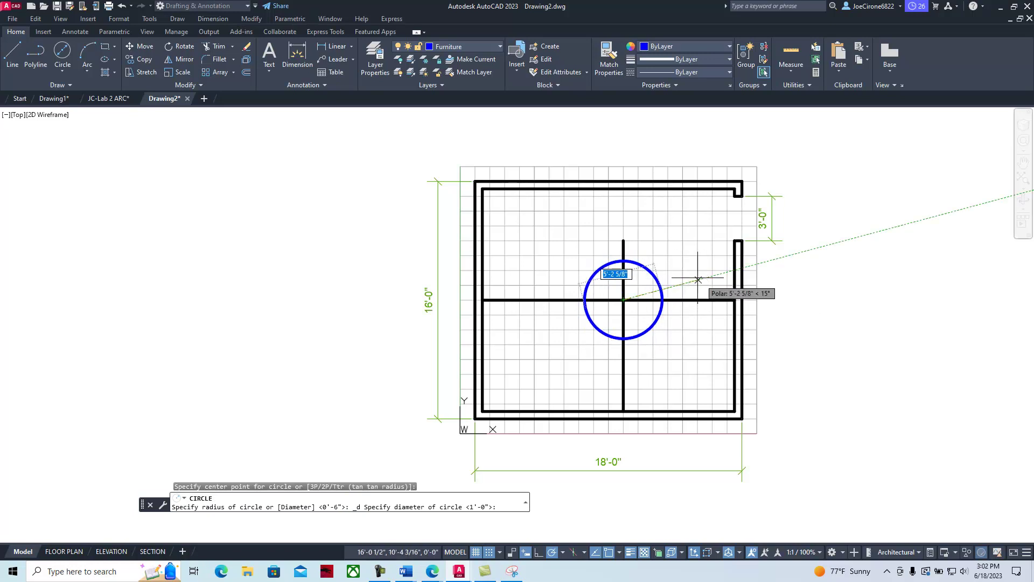
type("7")
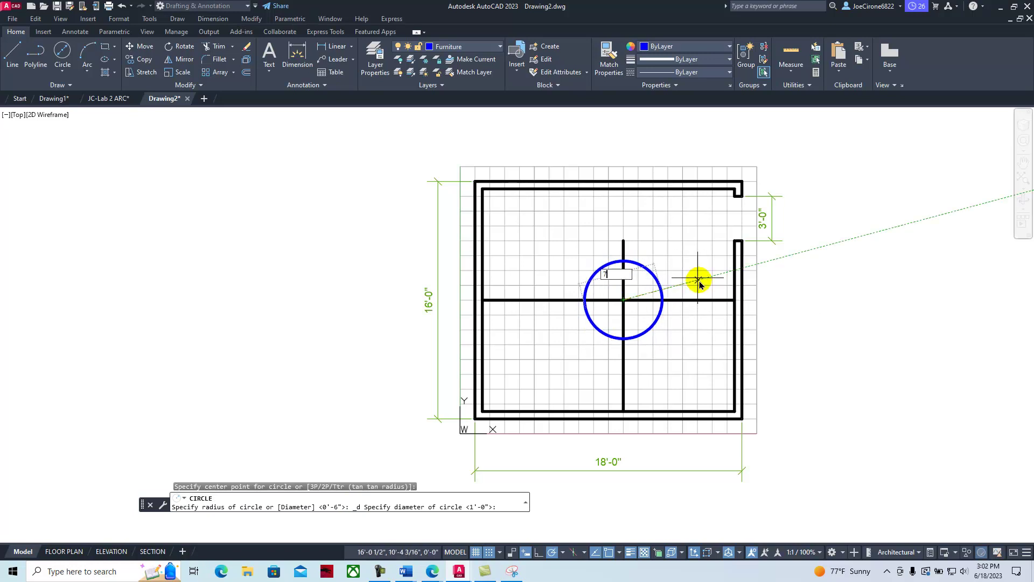
key("Return")
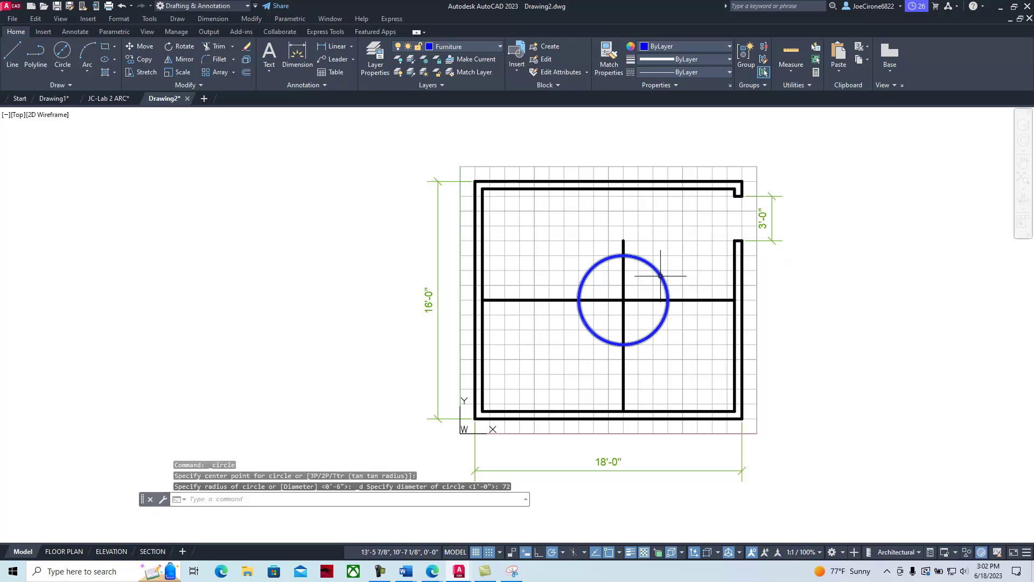
left_click(669, 295)
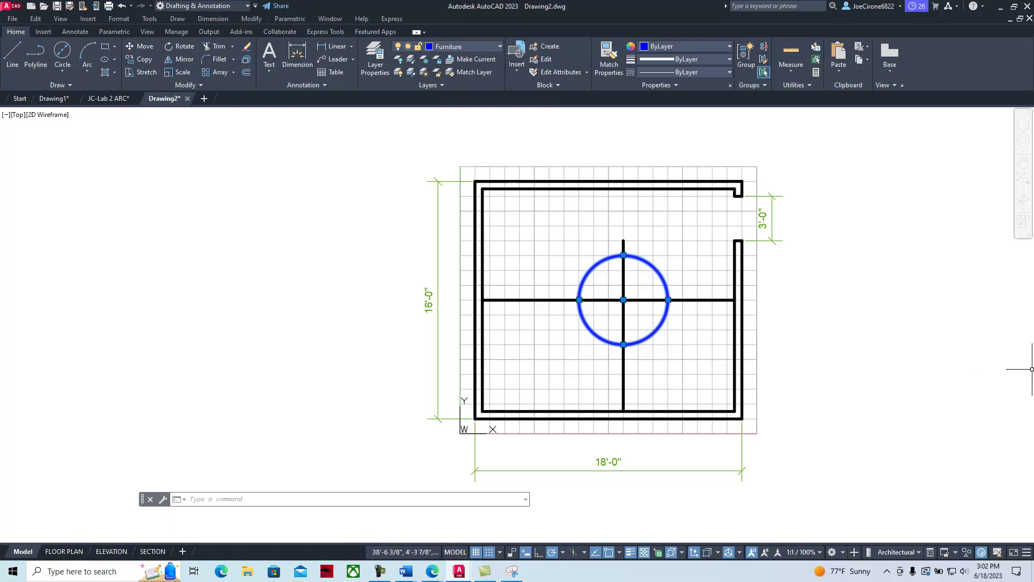
- Switch to the browser, open the Chair 7 DWG file from the Module 2 course page in AutoCAD, and dismiss the previous-version notice
key("alt+Tab")
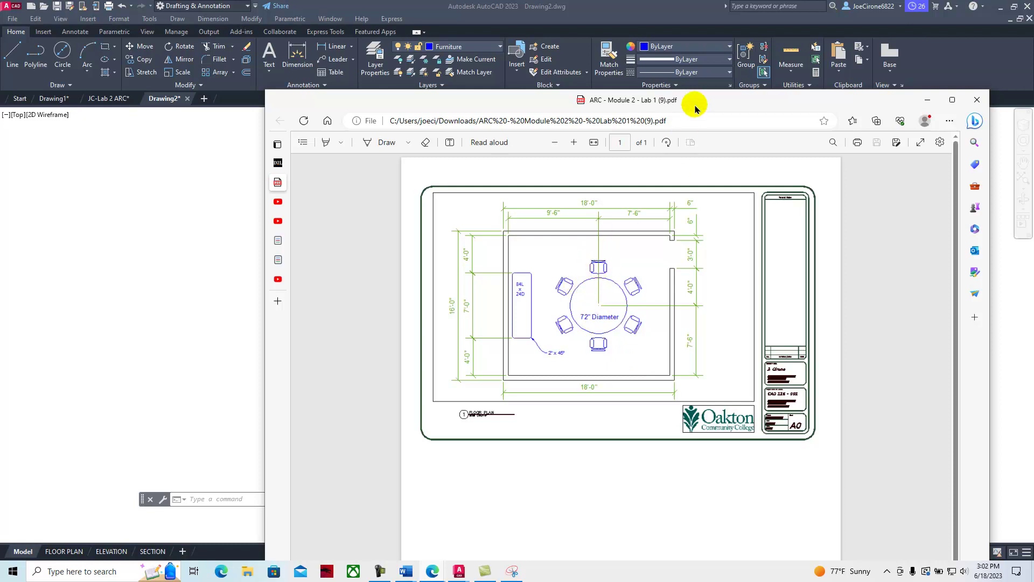
left_click_drag(688, 107, 620, 46)
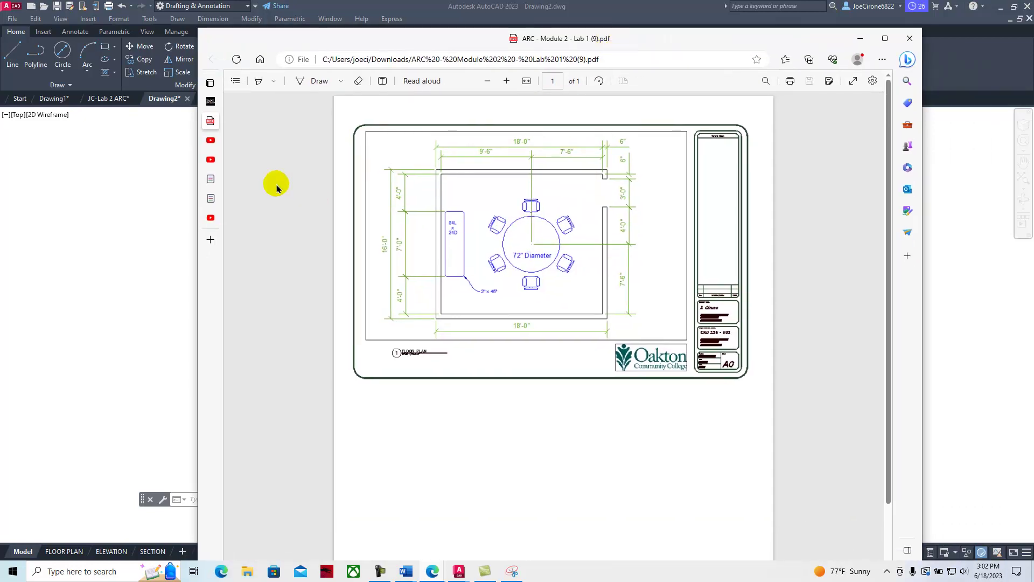
left_click(210, 101)
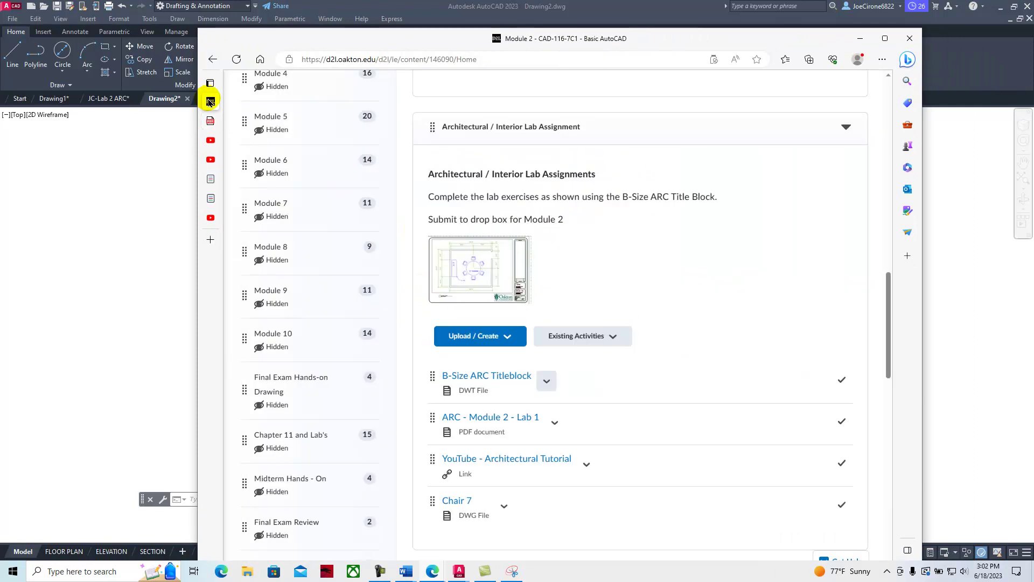
left_click(505, 507)
left_click(525, 373)
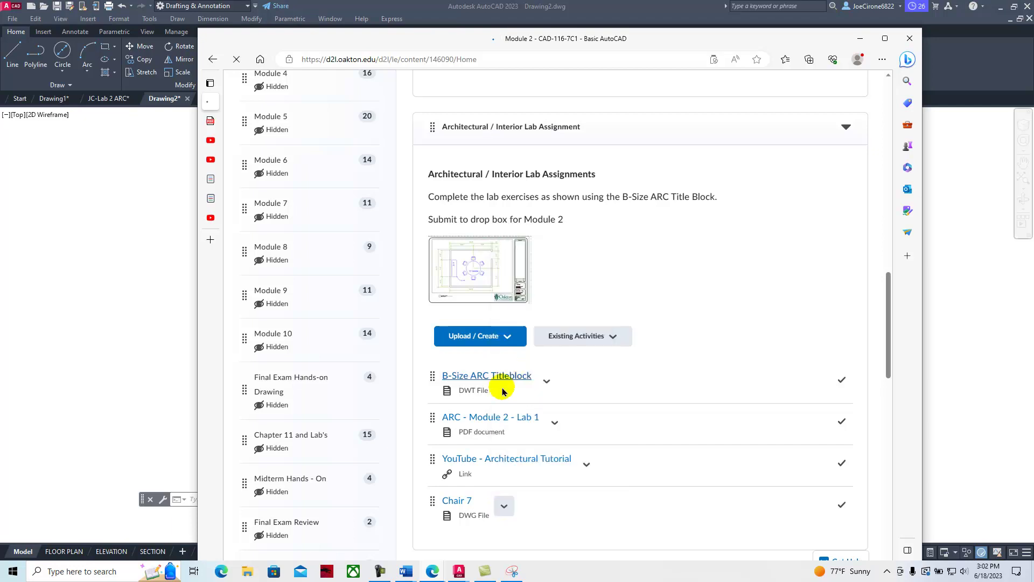
left_click(659, 107)
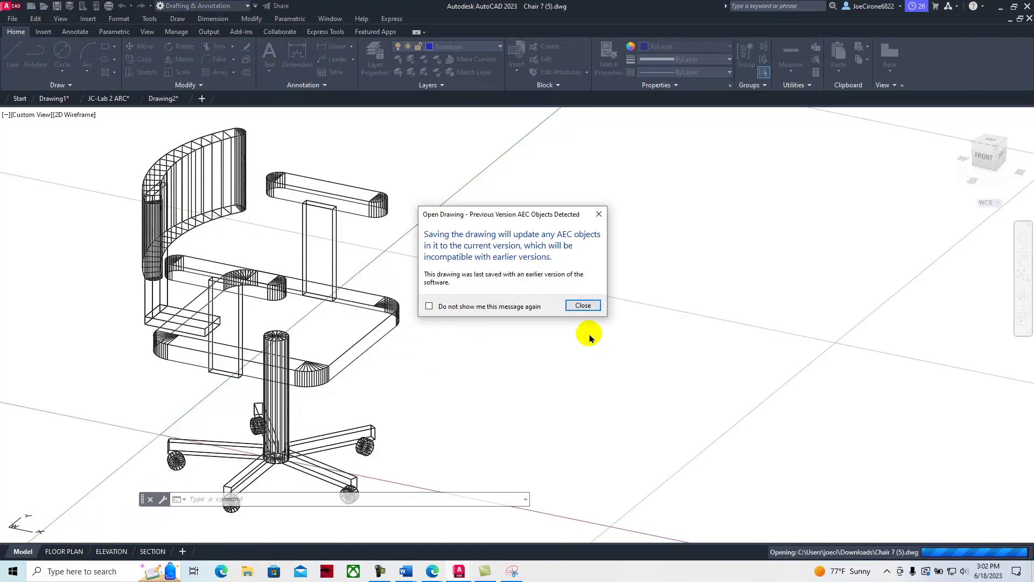
left_click(582, 306)
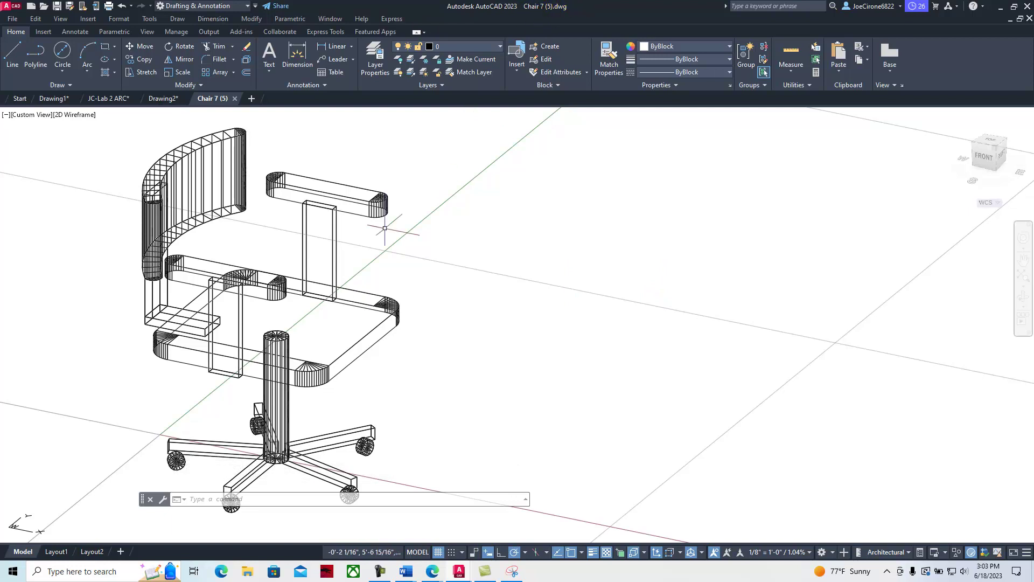
- Apply the Conceptual visual style to the chair drawing and orbit the model to inspect the chair in 3D
left_click(76, 116)
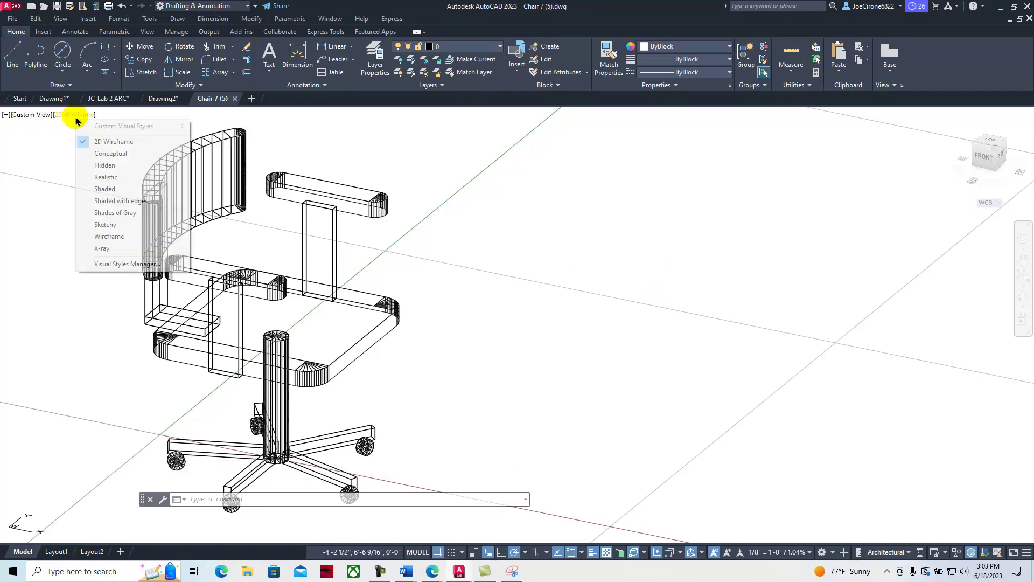
left_click(88, 155)
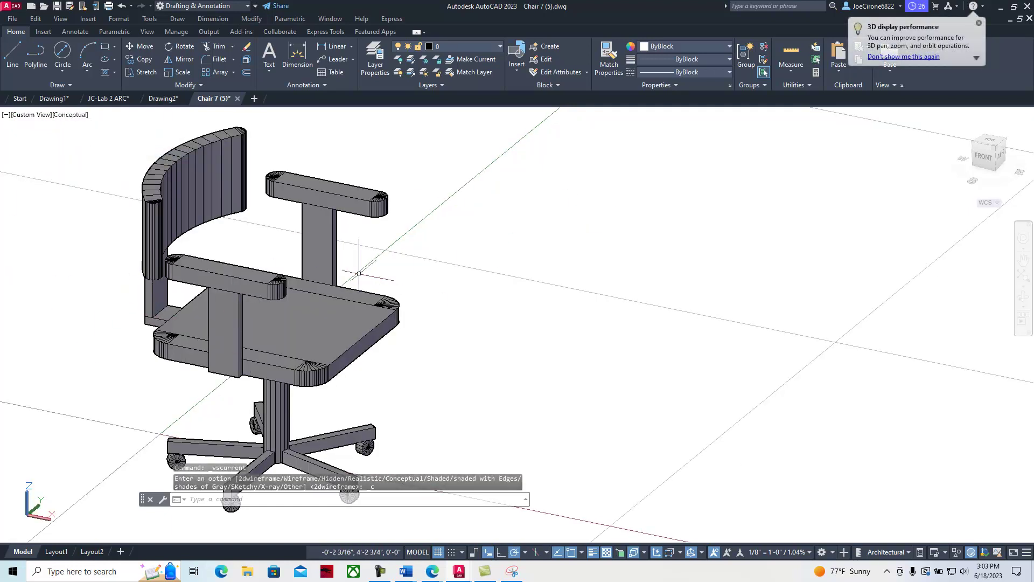
middle_click_drag(224, 310, 410, 327)
middle_click_drag(485, 294, 448, 282)
key("Escape")
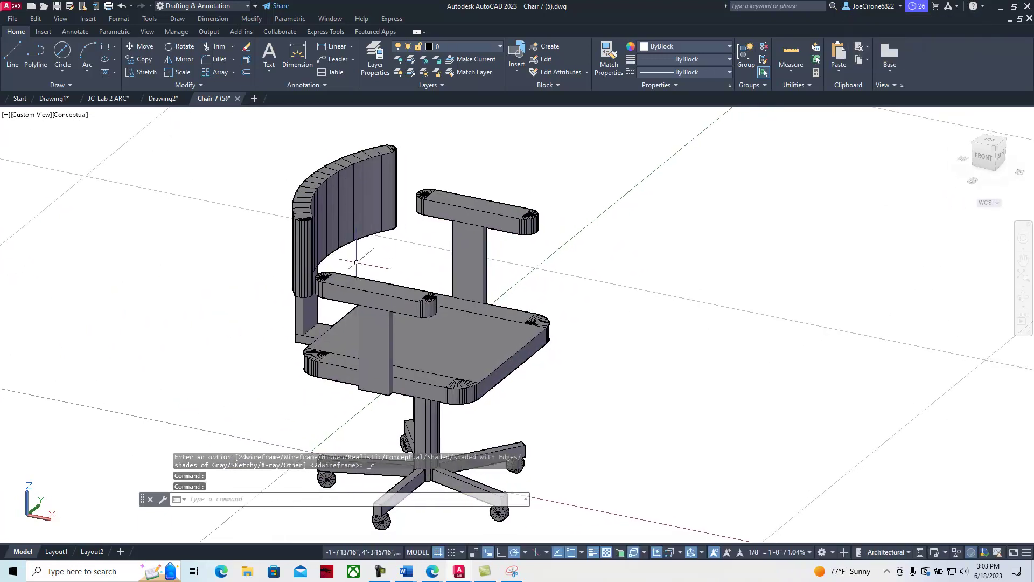
middle_click_drag(215, 347, 330, 321, "shift")
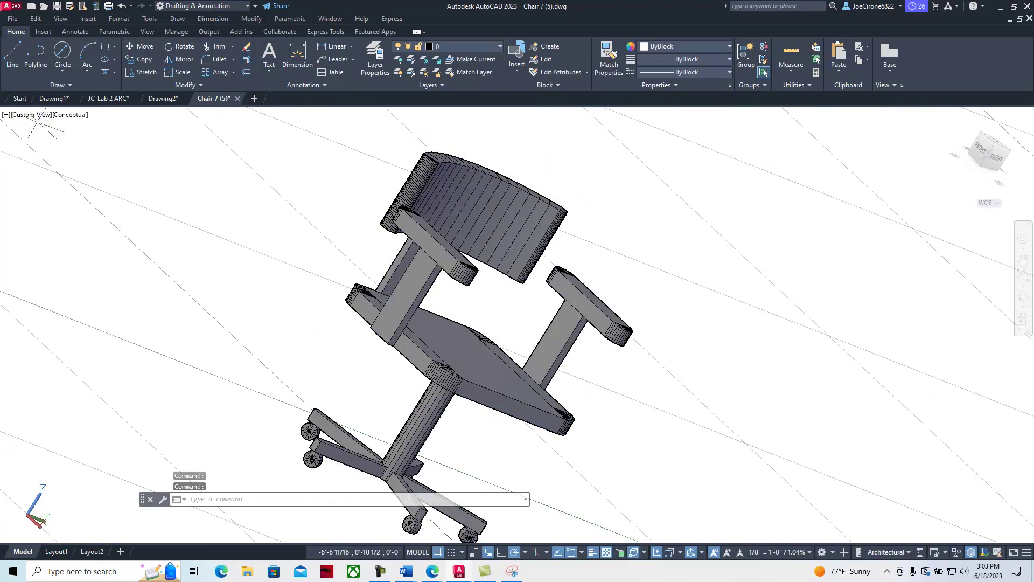
- View the chair from SE Isometric, and set the view to Top with the whole chair in sight
left_click(39, 117)
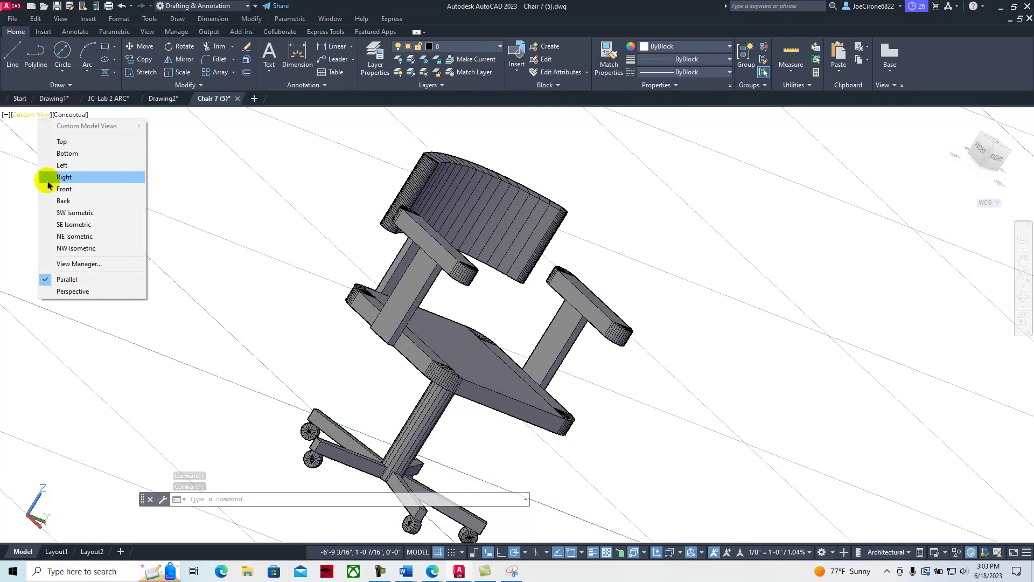
left_click(71, 225)
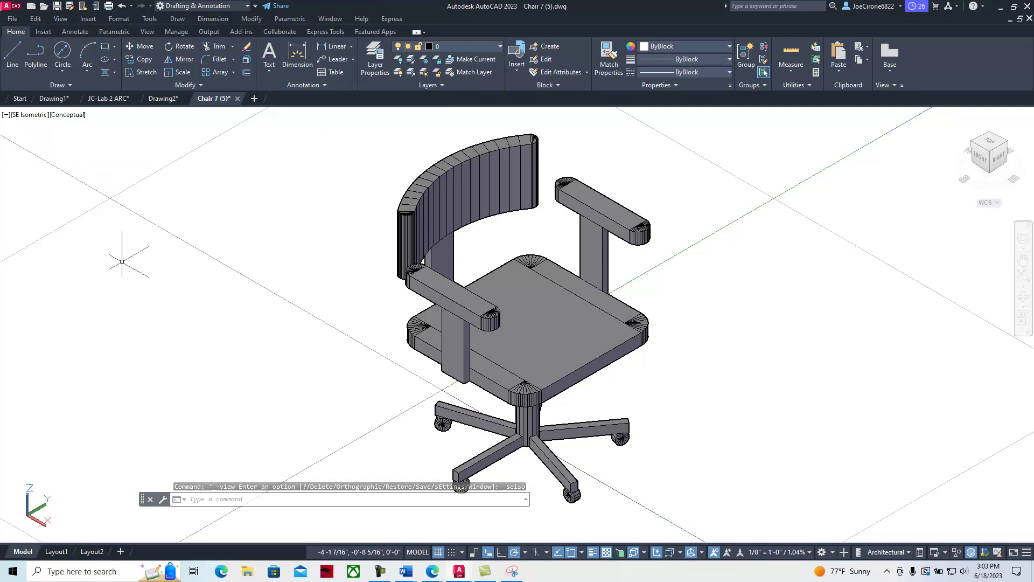
left_click(28, 114)
left_click(56, 142)
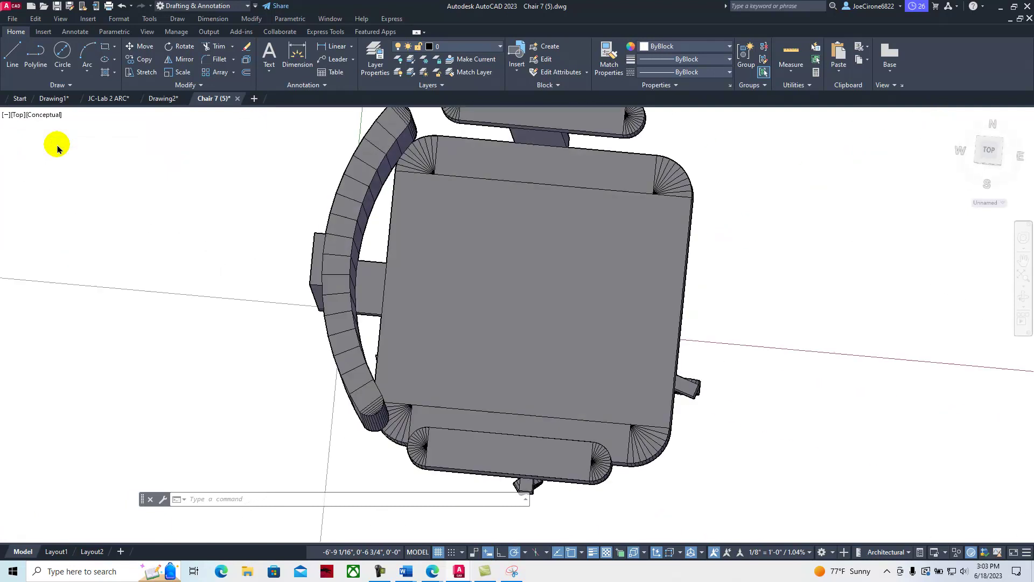
scroll(345, 356, "down", 3)
scroll(395, 305, "down", 1)
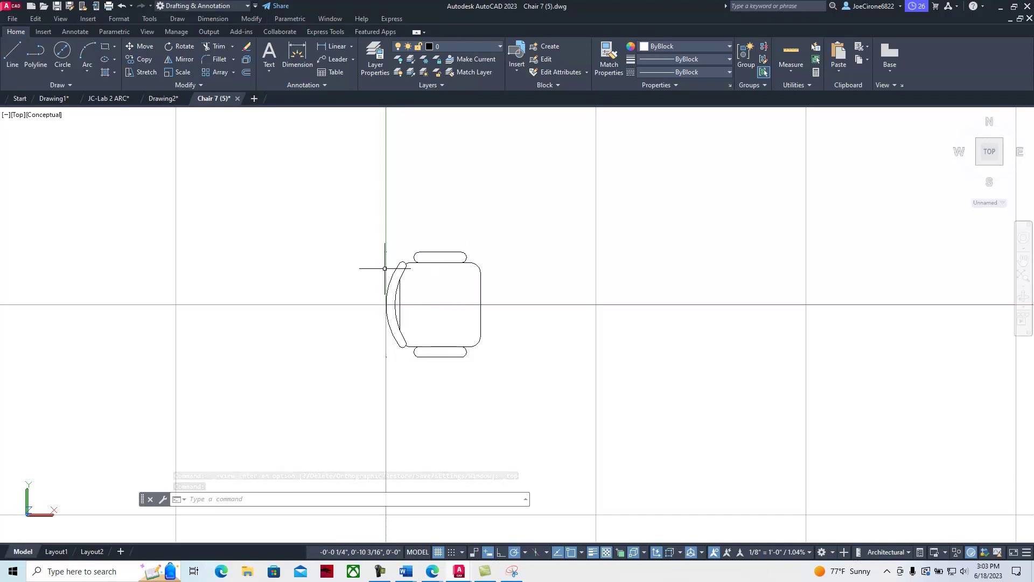
- Copy the whole chair to the clipboard with a base point at the middle of the seat's front edge
left_click(35, 19)
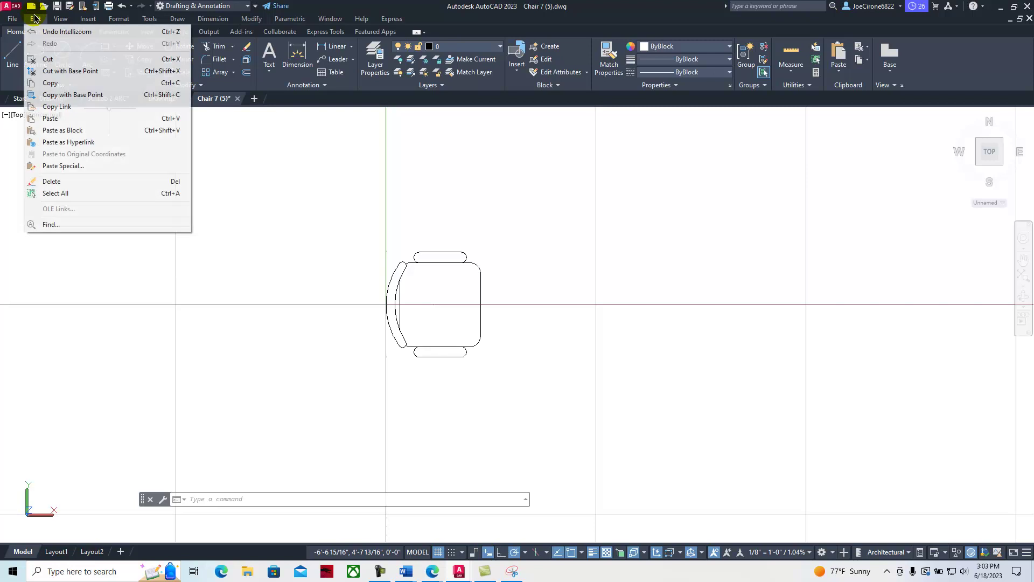
left_click(60, 94)
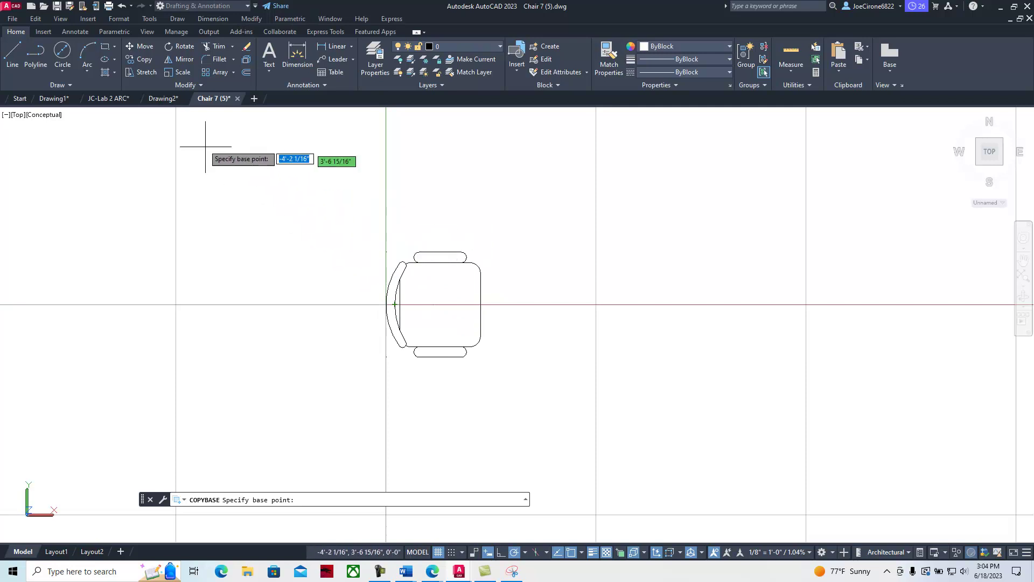
left_click(31, 20)
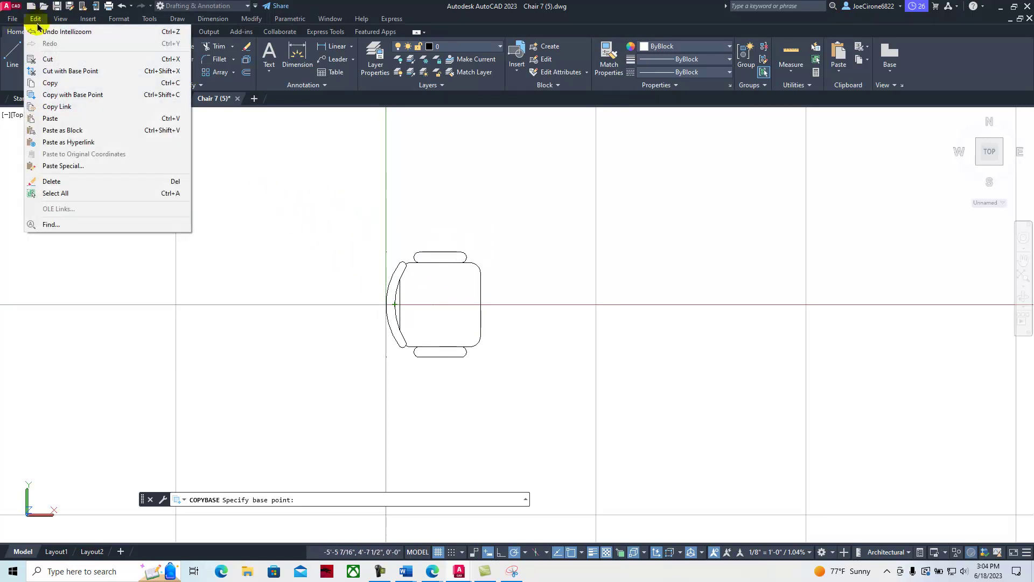
left_click(68, 99)
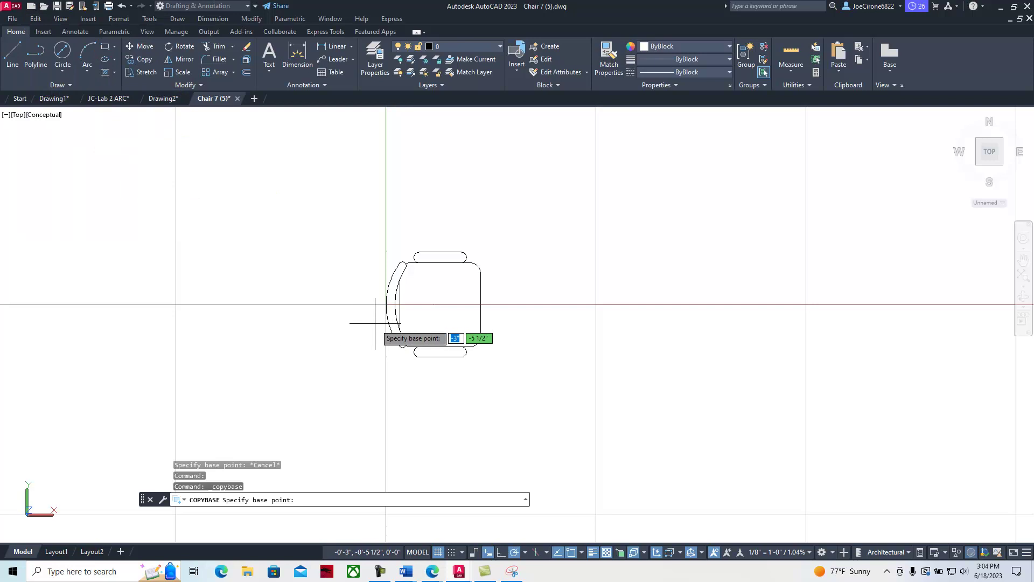
left_click(480, 304)
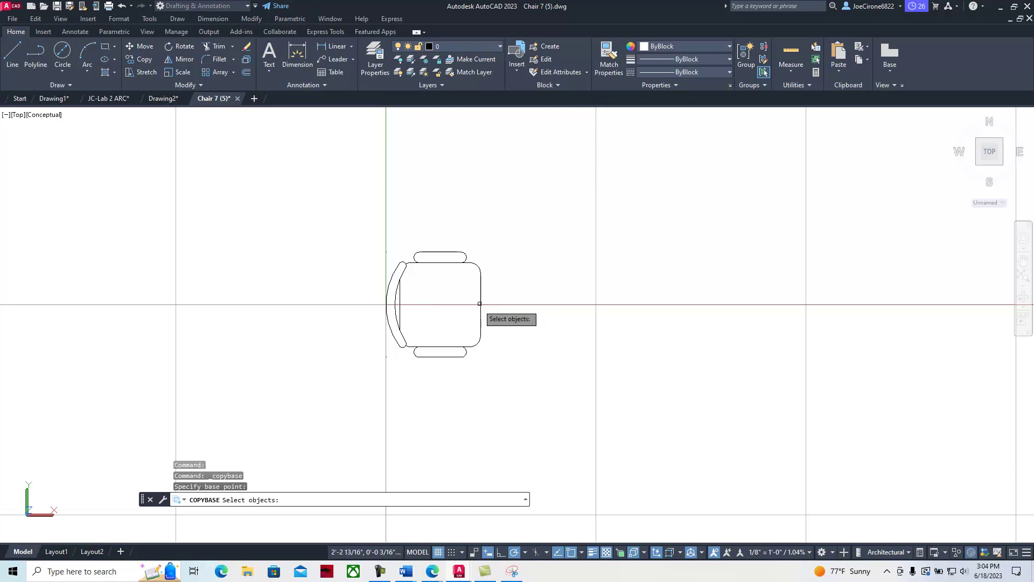
left_click(370, 233)
left_click(539, 397)
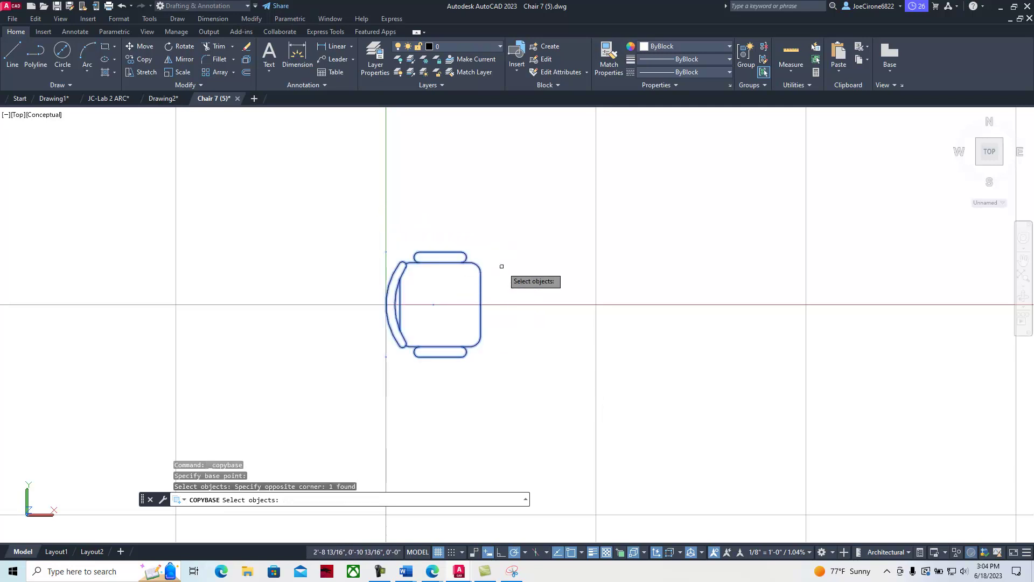
key("Return")
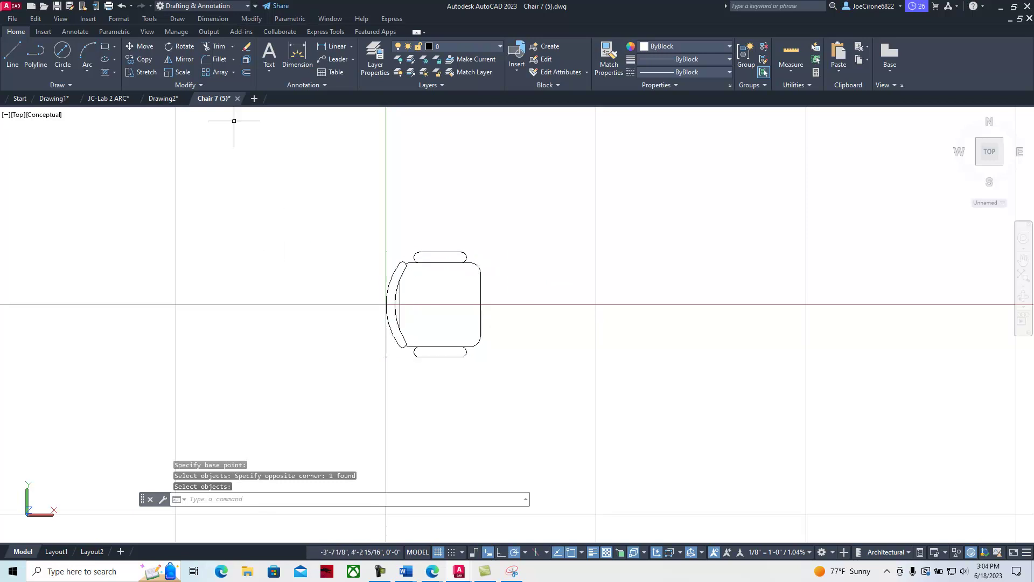
- Switch back to the floor plan in Drawing2.dwg
left_click(330, 19)
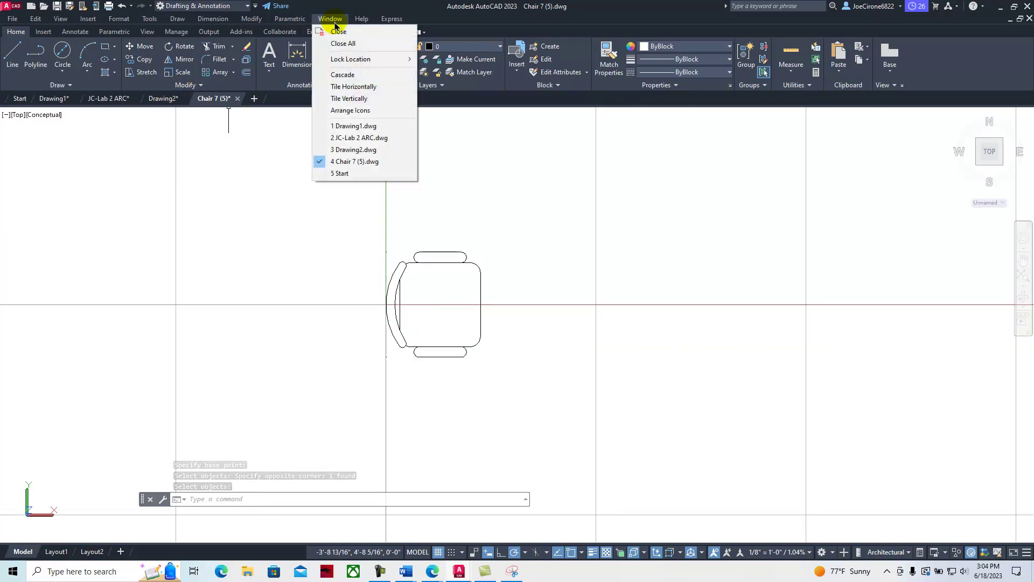
left_click(353, 150)
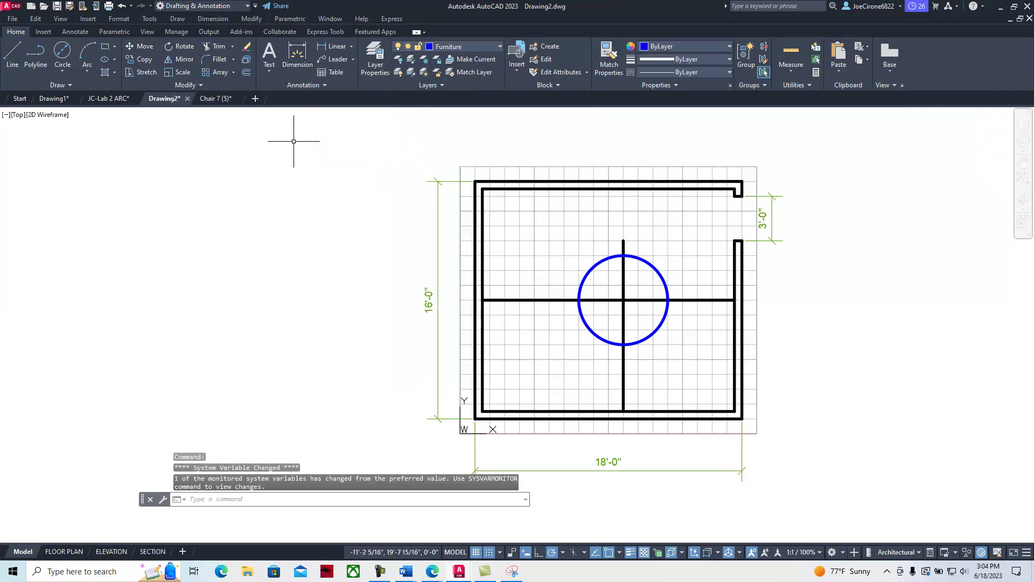
mouse_move(153, 98)
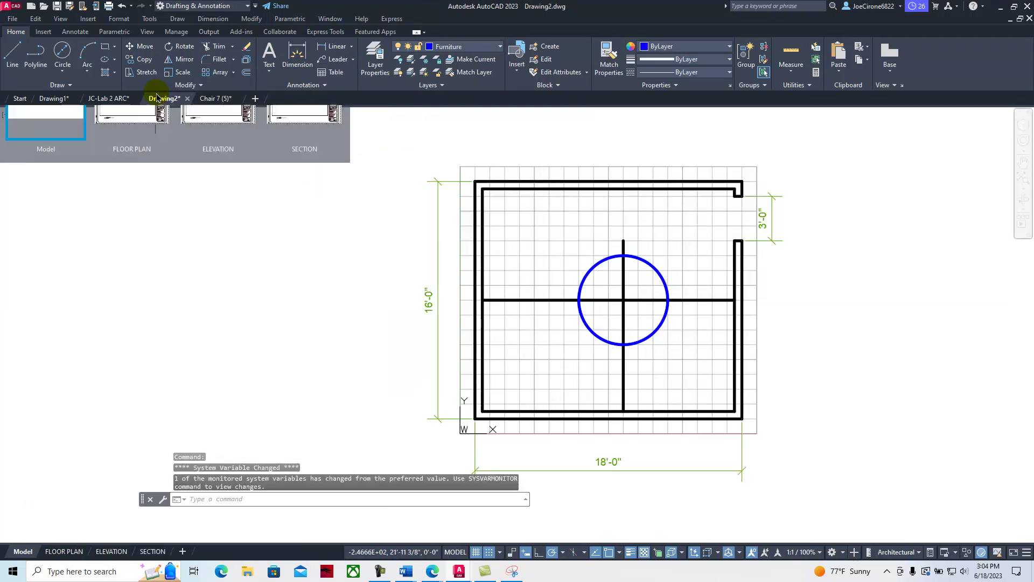
- Paste the copied chair into the floor plan on the horizontal guide line, just to the left of the round table
left_click(126, 162)
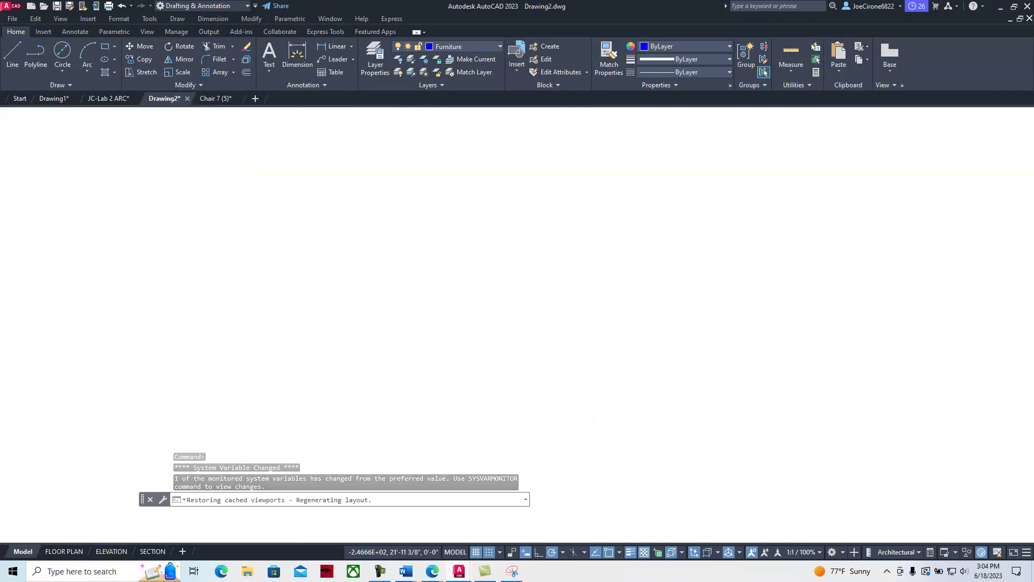
left_click(35, 19)
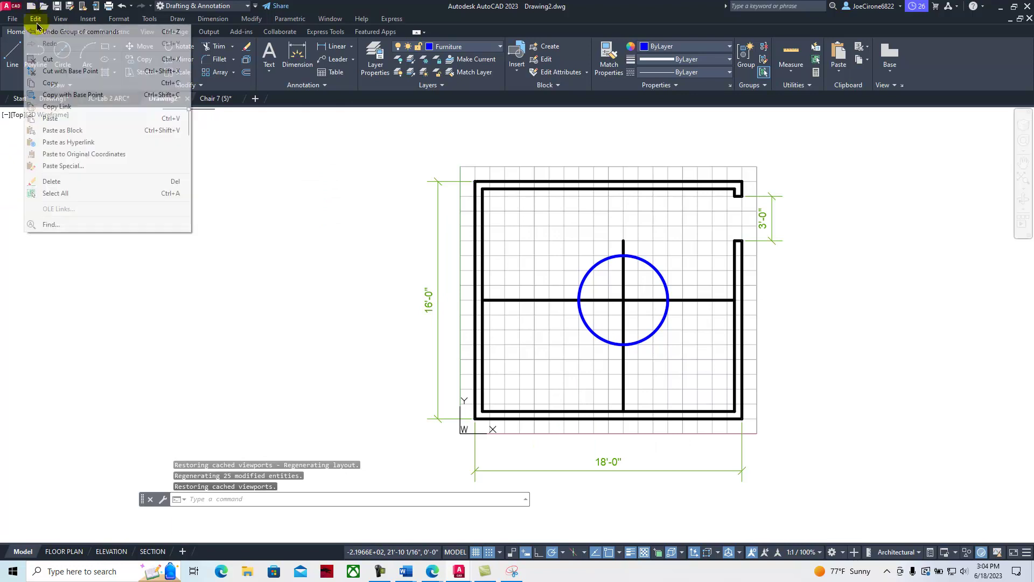
left_click(60, 120)
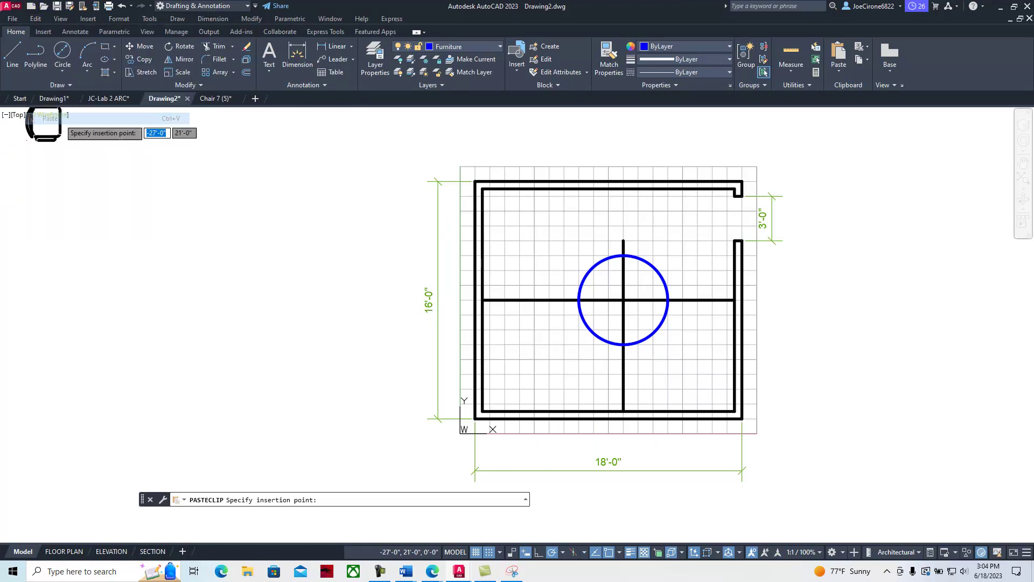
left_click(571, 300)
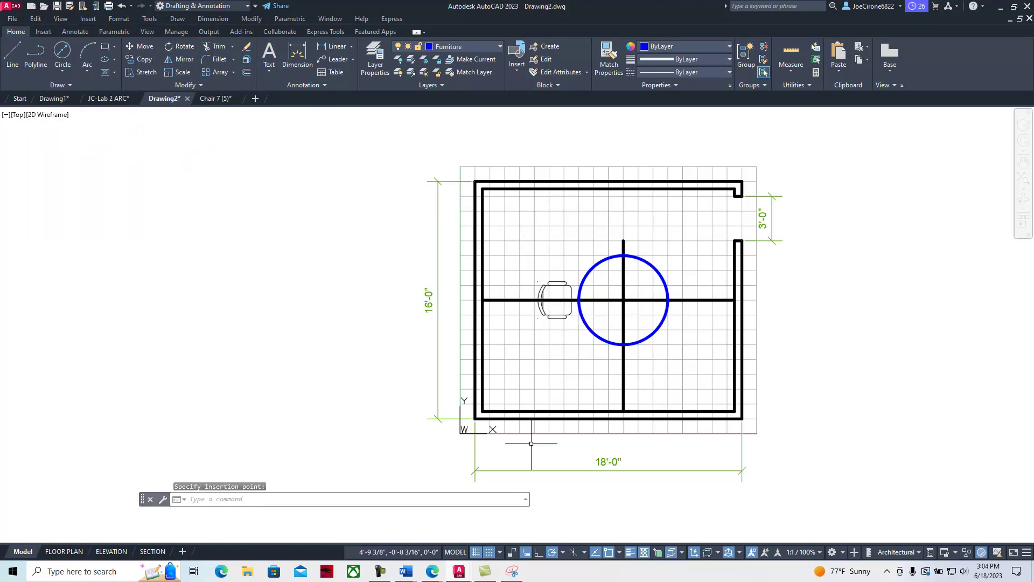
- Assign the pasted chair to the Furniture layer and clear the selection
left_click(549, 294)
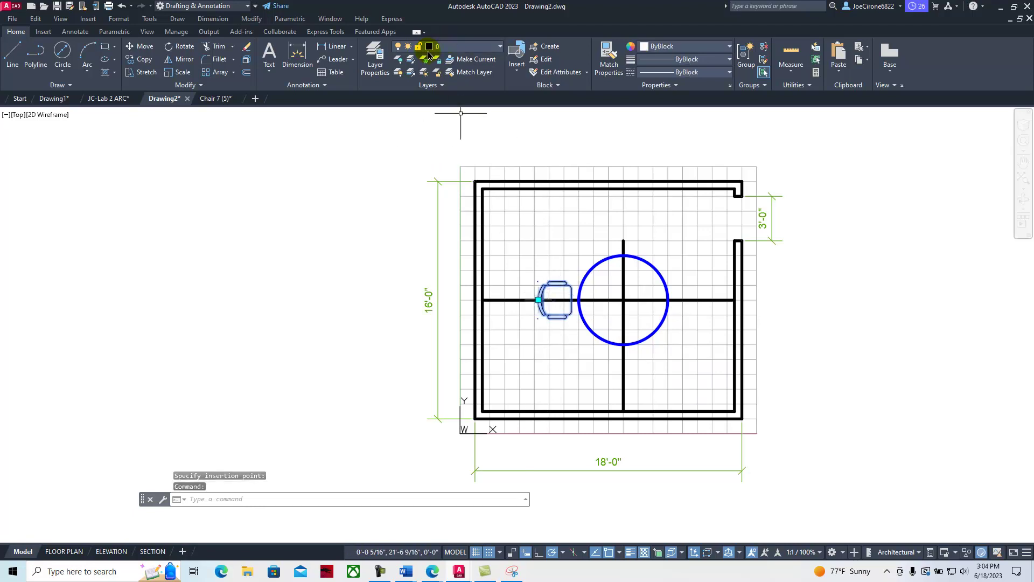
left_click(494, 48)
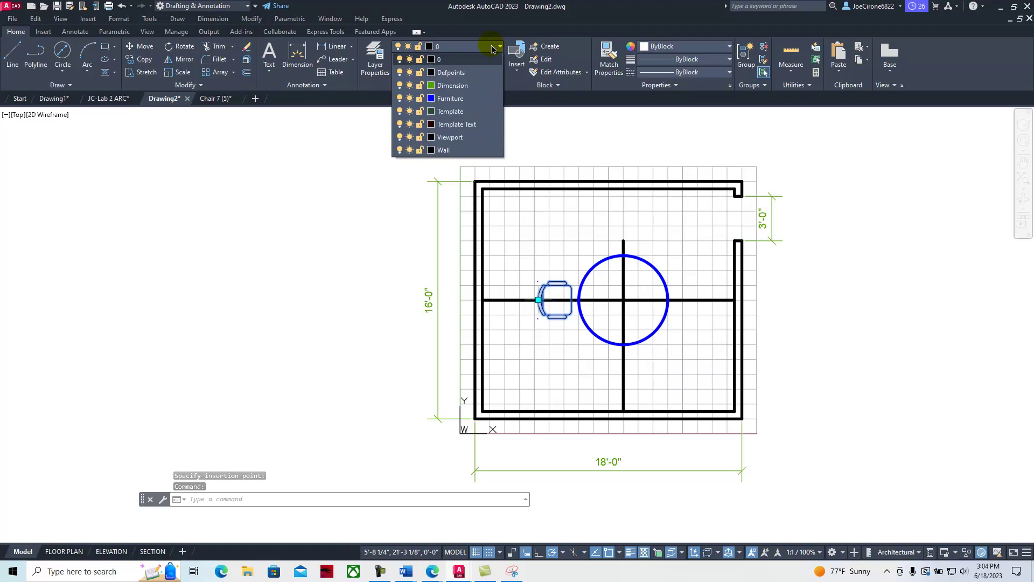
left_click(450, 99)
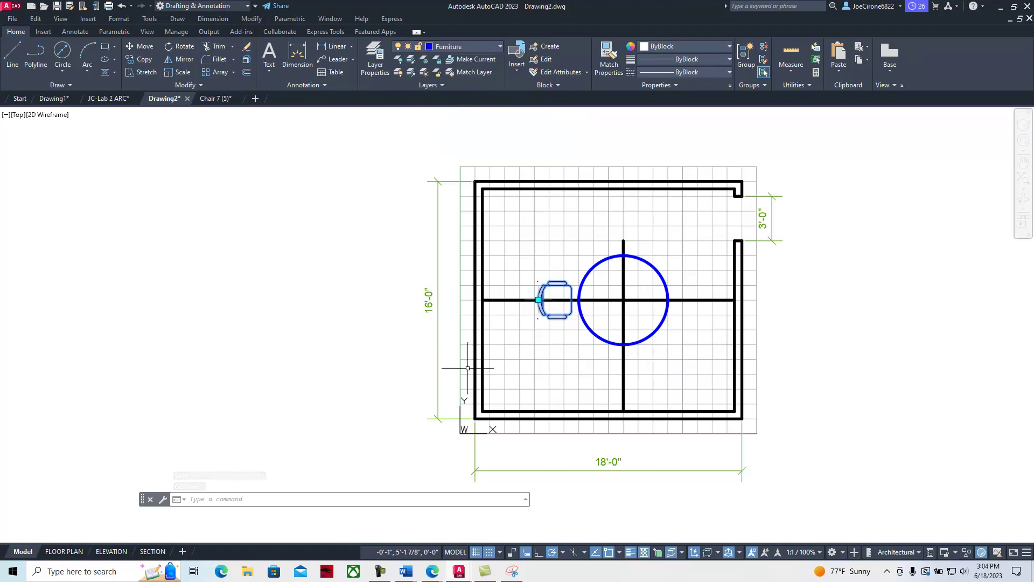
key("Escape")
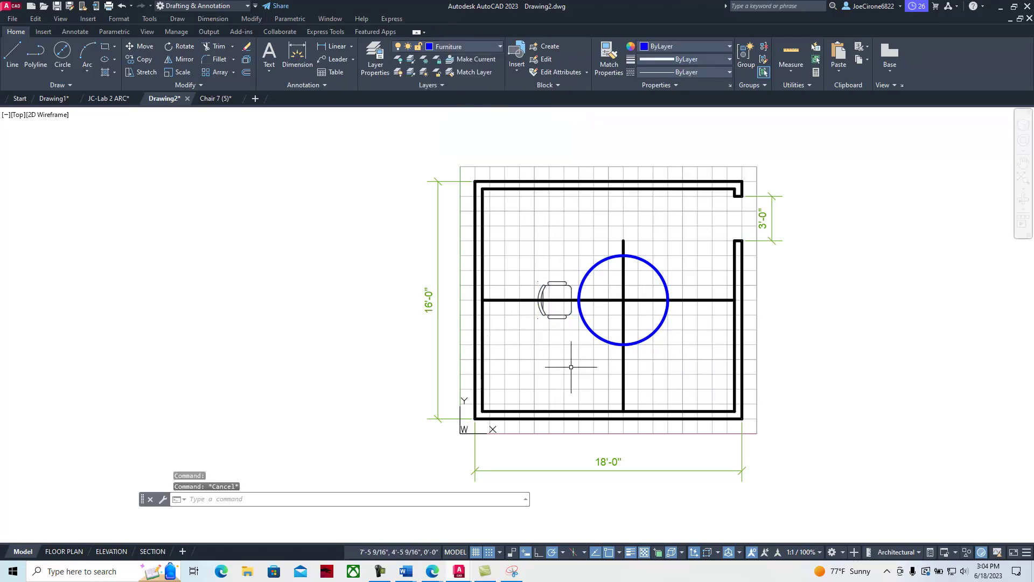
- Erase the horizontal and vertical guide lines that cross at the centre of the round table
scroll(571, 366, "up", 4)
scroll(540, 335, "down", 4)
scroll(356, 323, "down", 4)
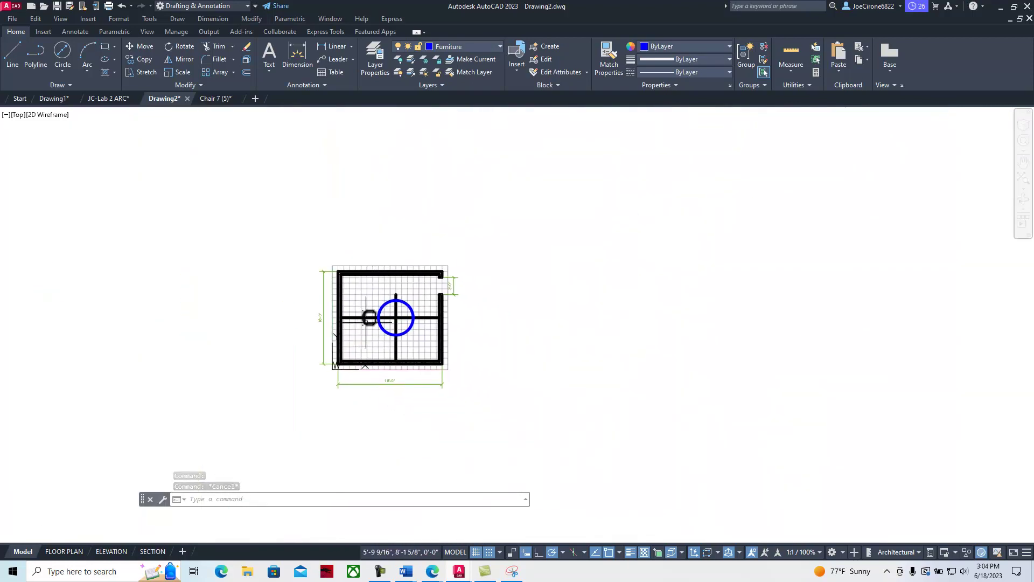
scroll(421, 329, "up", 4)
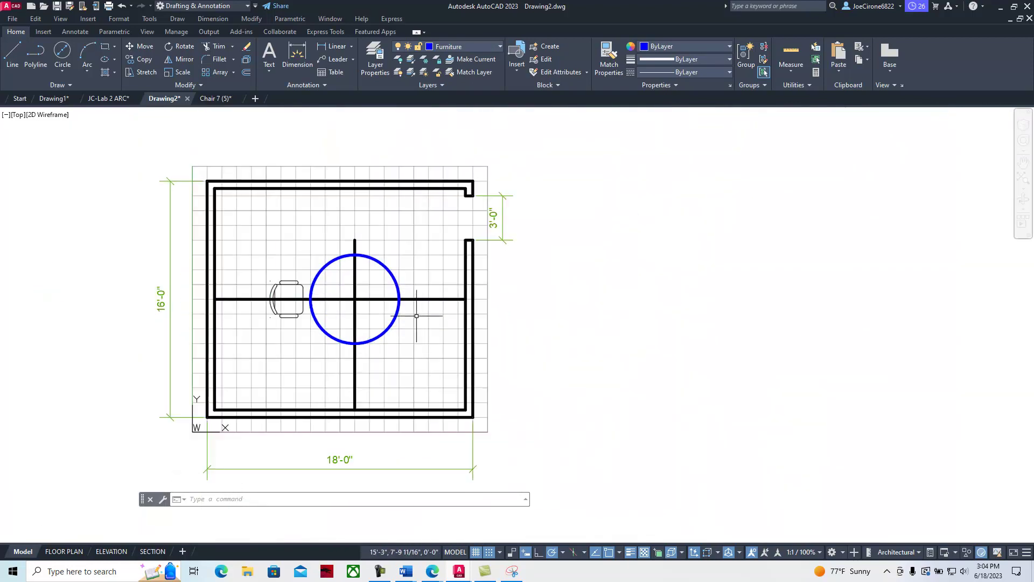
left_click(370, 281)
left_click(351, 313)
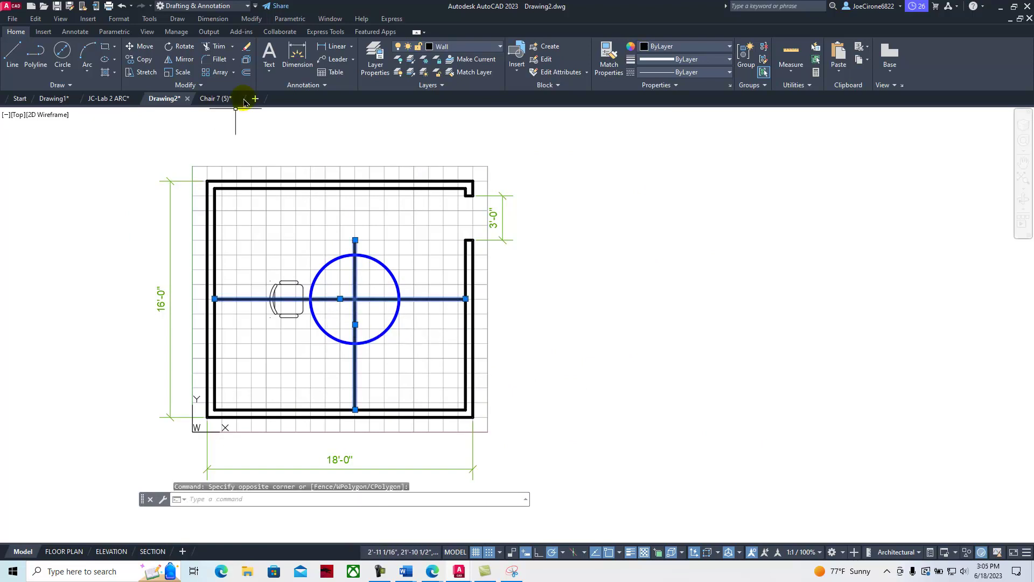
left_click(245, 52)
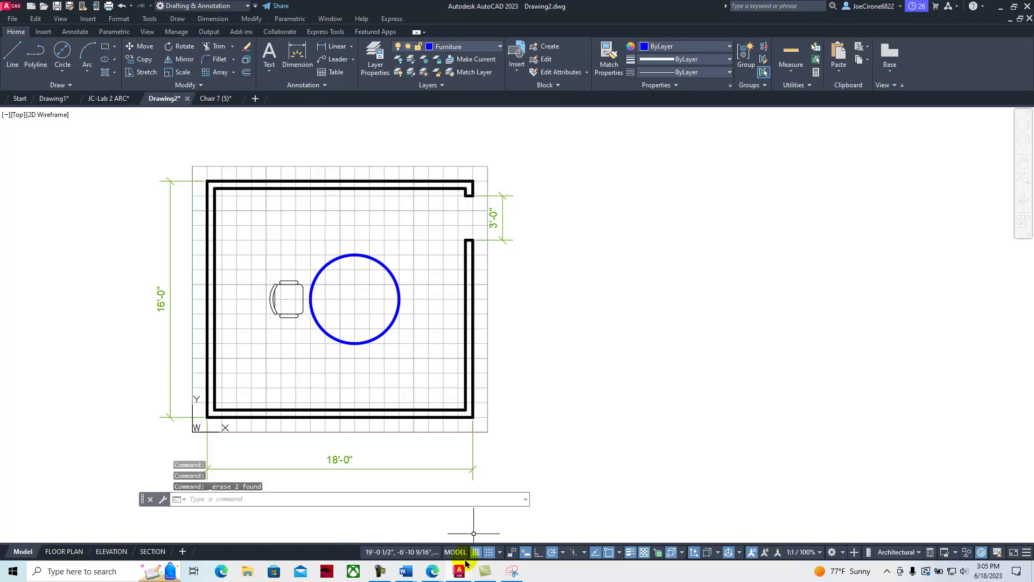
- Check the chair layout around the 72" table in the ARC - Module 2 - Lab 1 PDF, and return to the floor plan
mouse_move(431, 579)
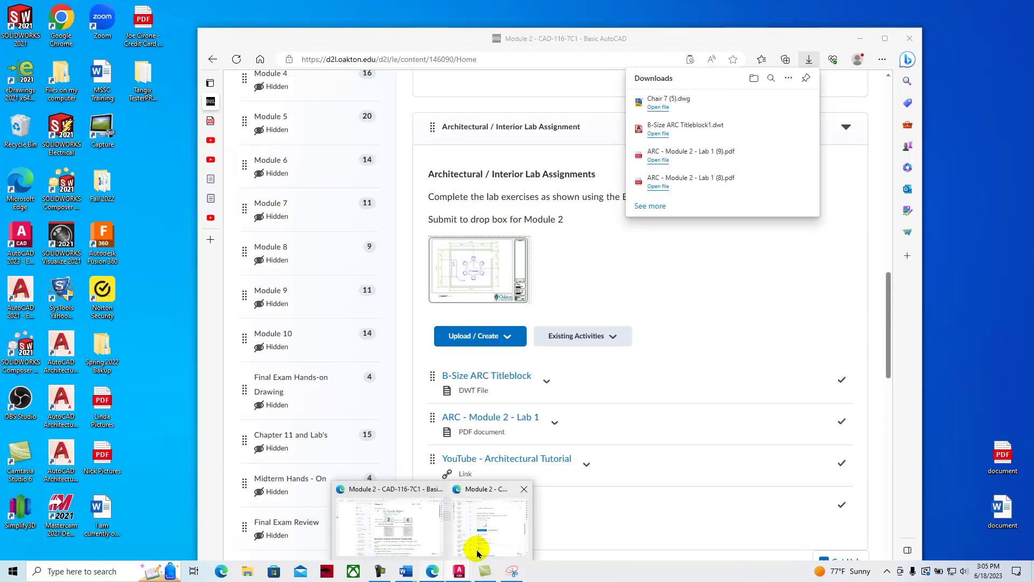
left_click(481, 549)
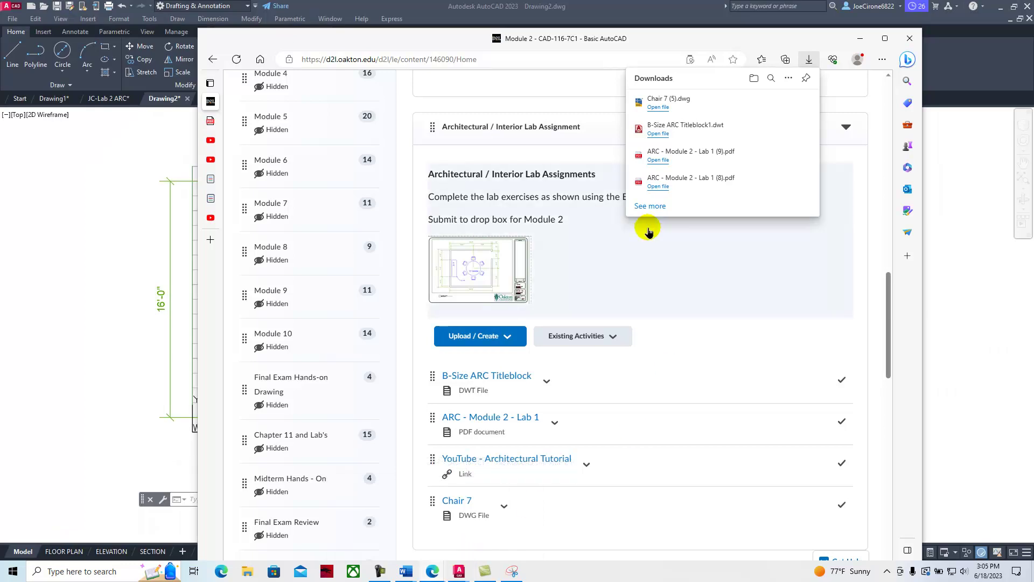
left_click(210, 121)
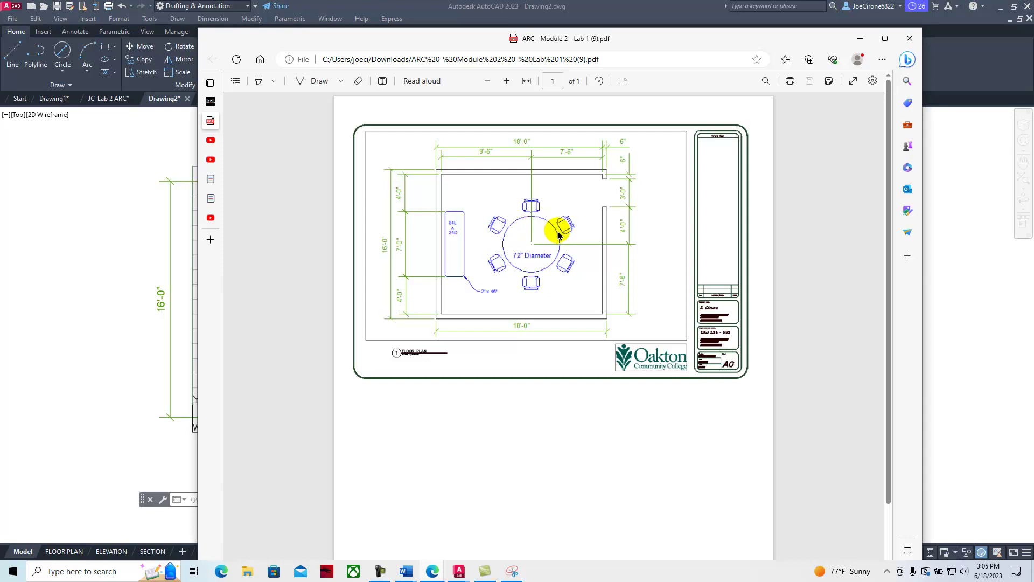
left_click(860, 38)
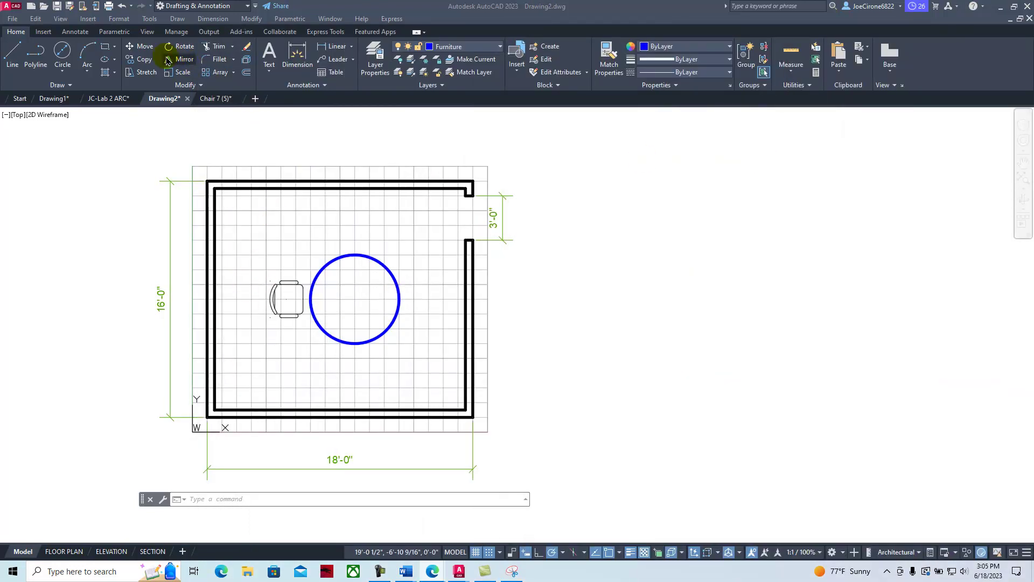
- Create a polar array of the chair around the centre of the round table with 6 items filling 360 degrees
left_click(234, 74)
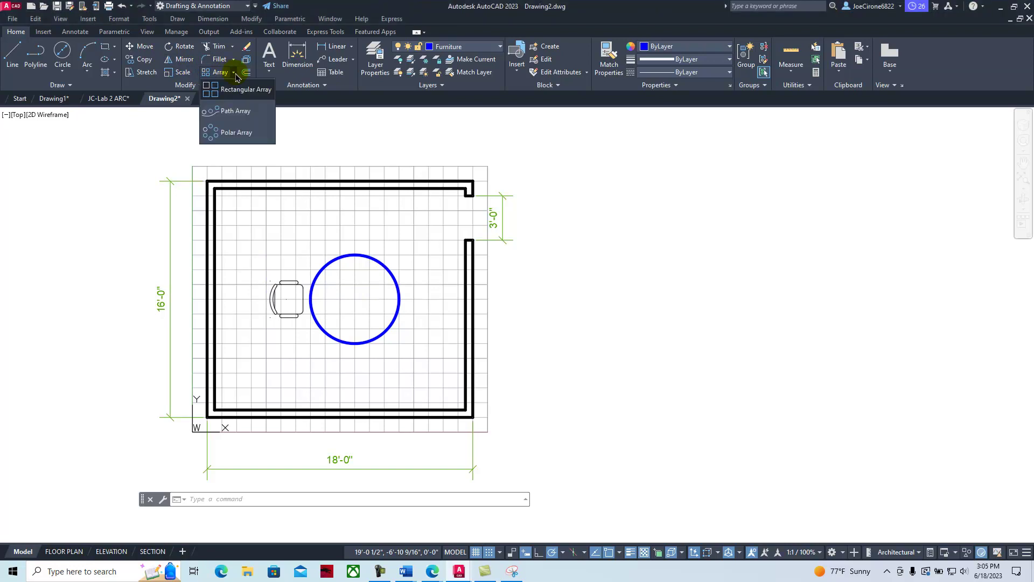
left_click(233, 139)
left_click(290, 300)
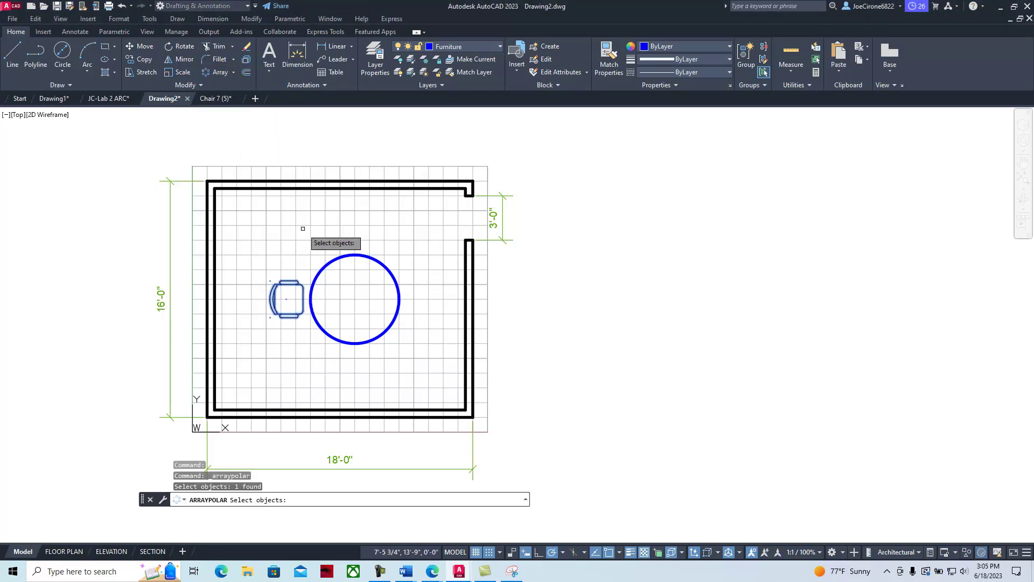
key("Return")
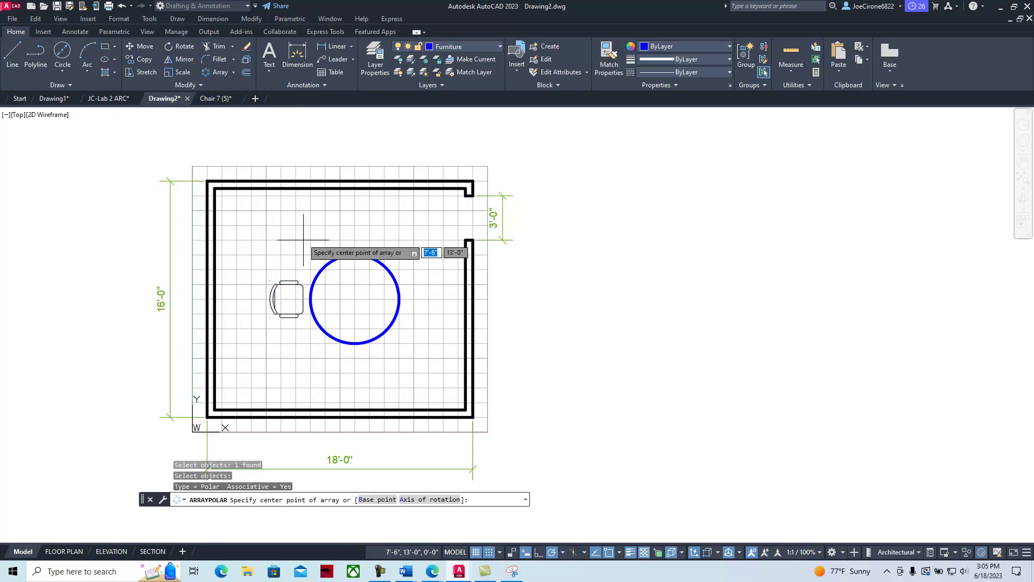
left_click(355, 299)
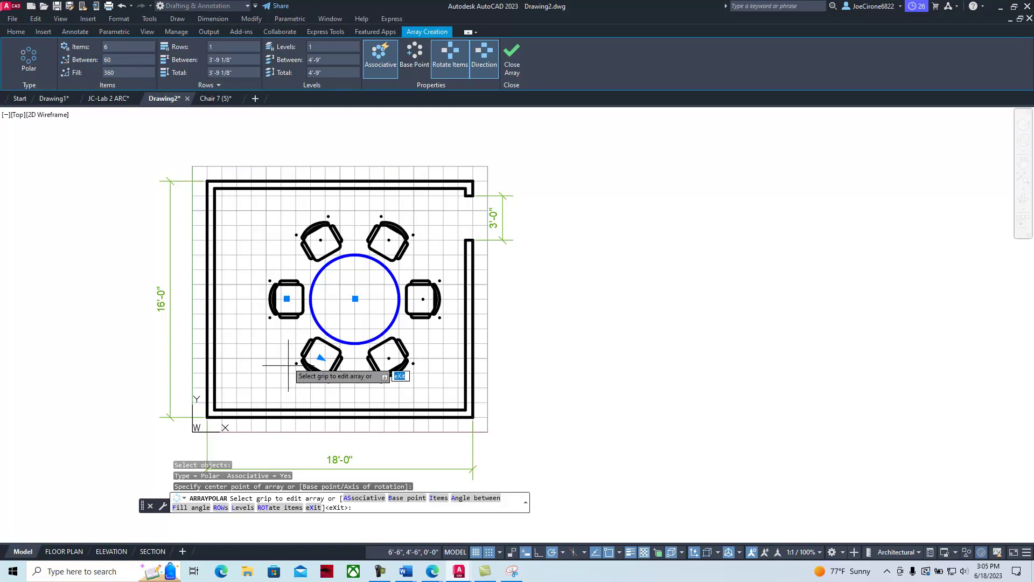
left_click(132, 47)
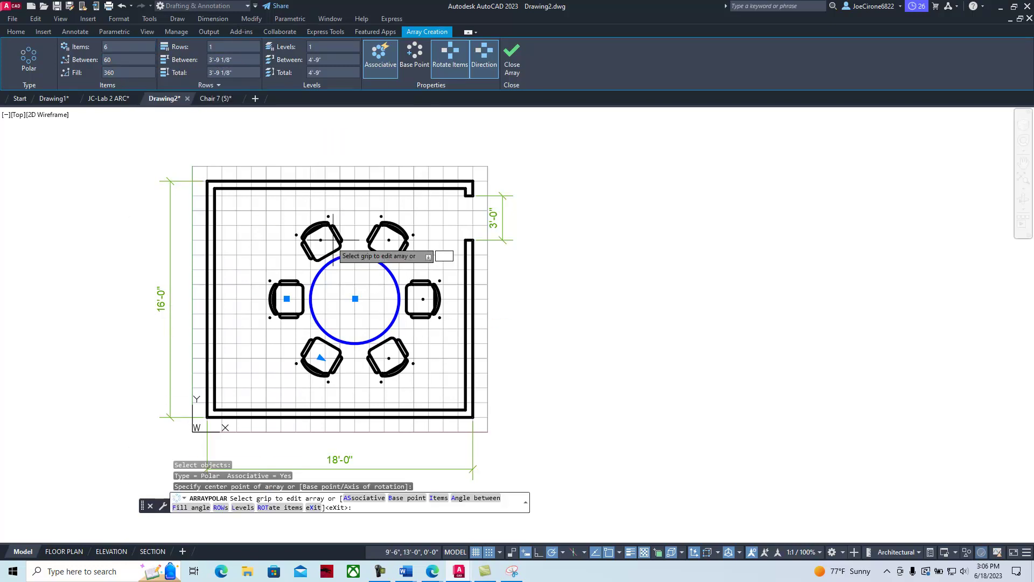
- Compare the arrayed chairs' orientation with the lab PDF and finish the polar array
left_click_drag(1031, 9, 515, 89)
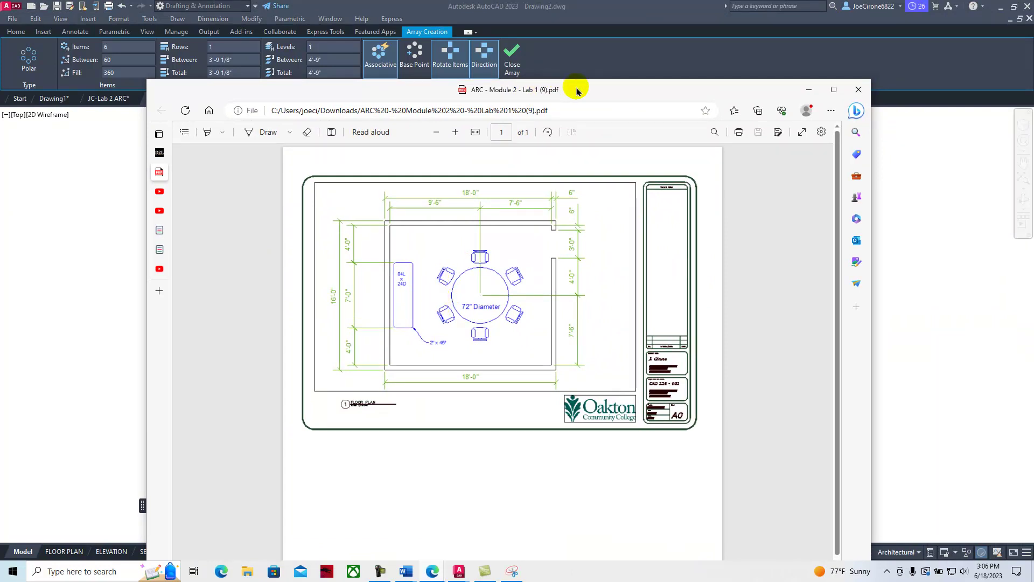
left_click_drag(573, 90, 1031, 92)
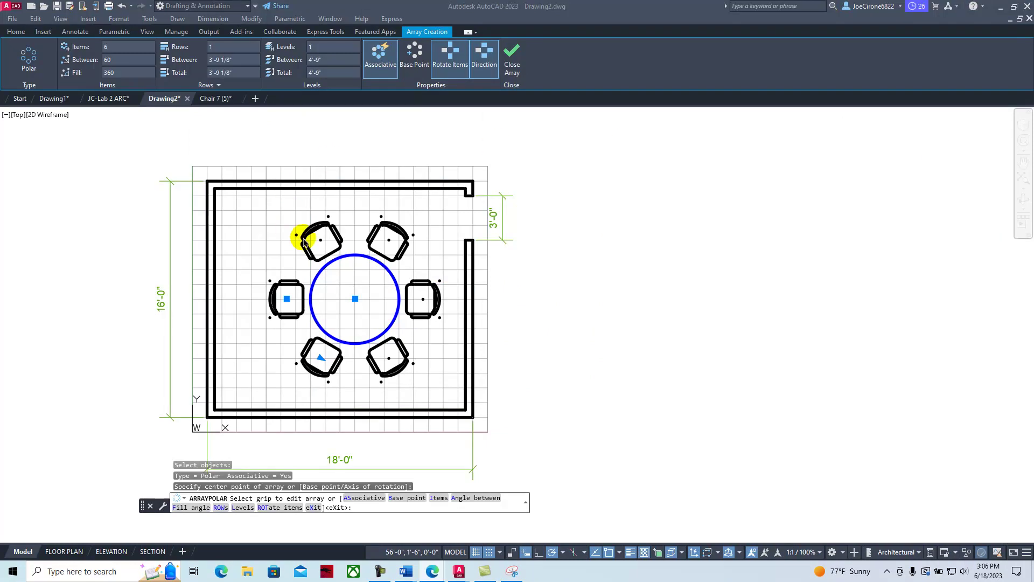
left_click(513, 64)
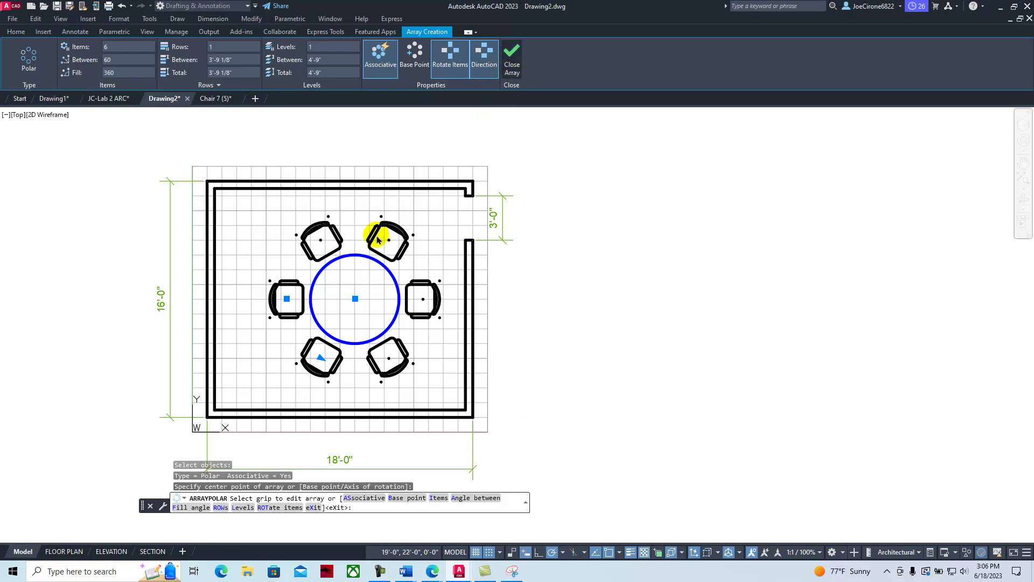
key("Return")
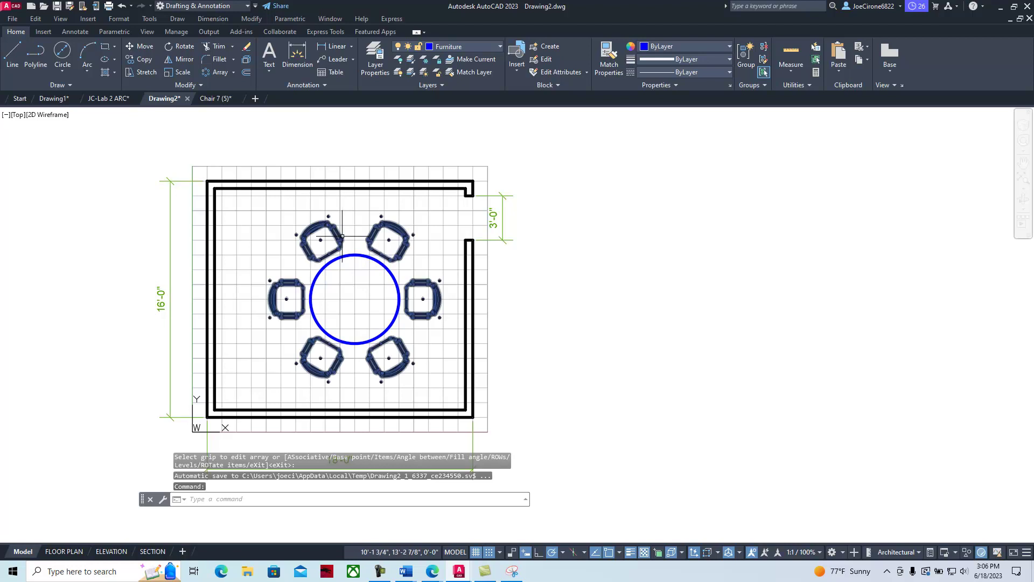
- Erase the whole polar array of chairs from around the round table
left_click(276, 307)
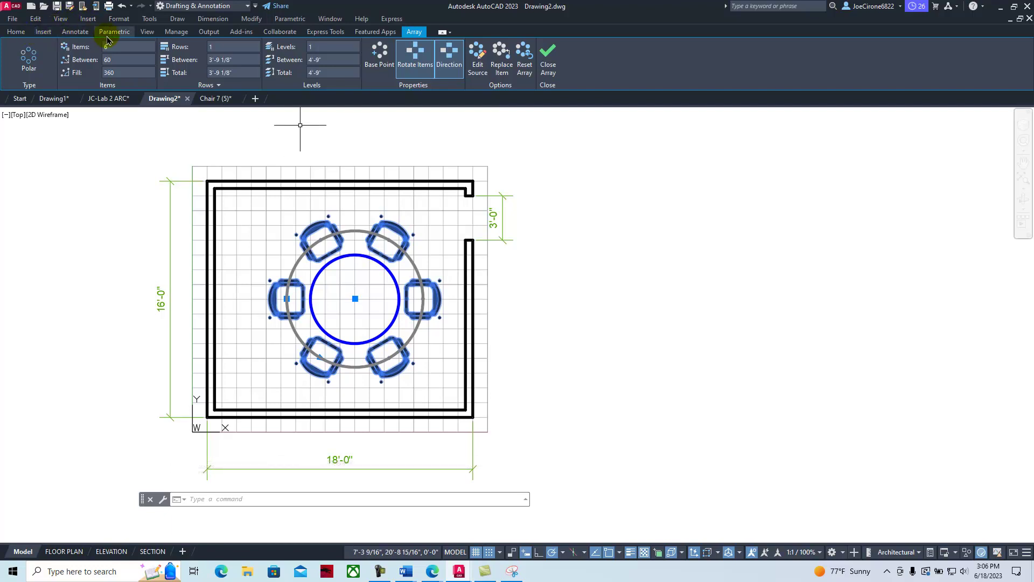
left_click(9, 32)
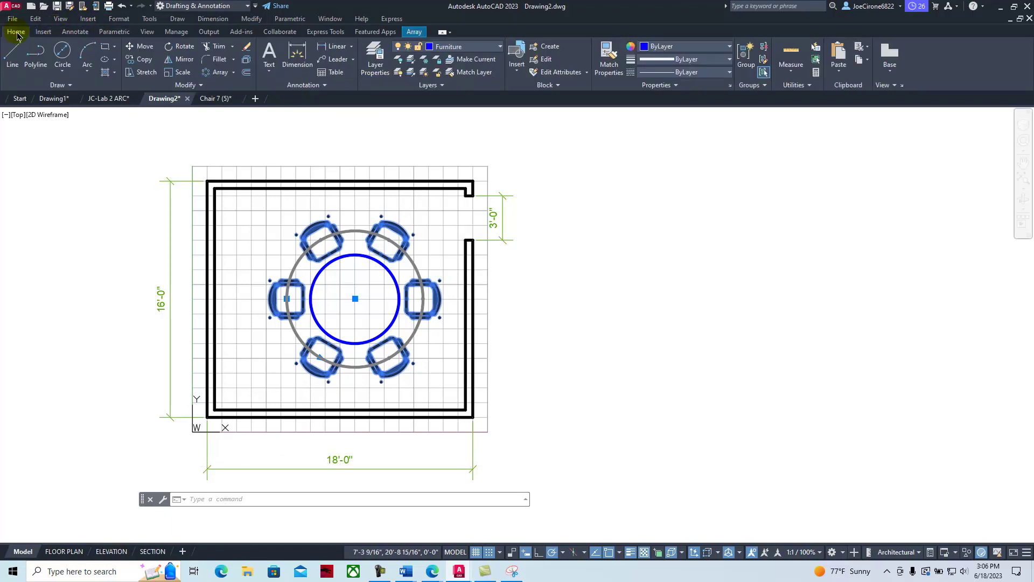
left_click(248, 51)
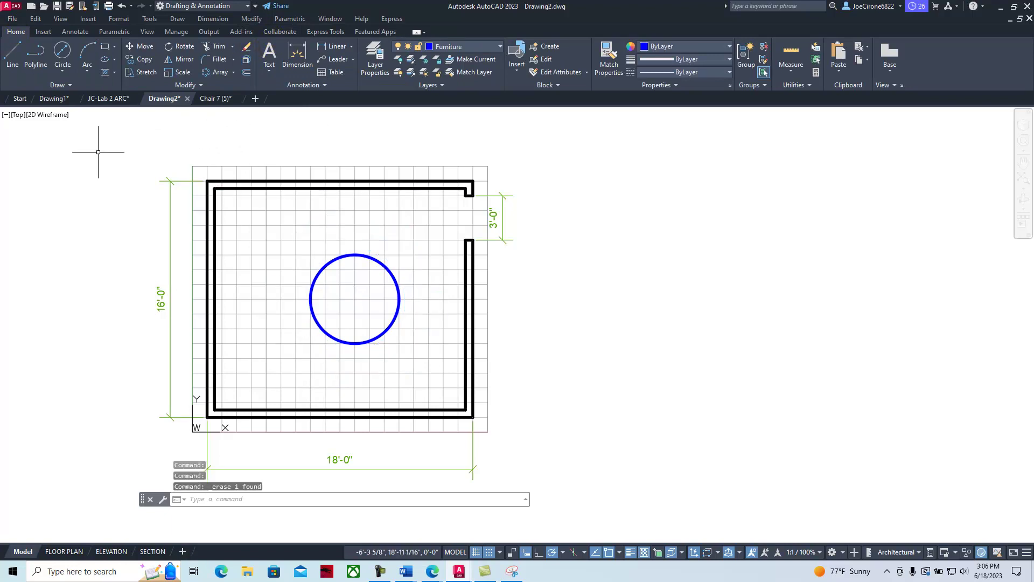
- Copy the chair from Chair 7 (5).dwg and paste it into Drawing2.dwg in the open space above the round table
left_click(211, 98)
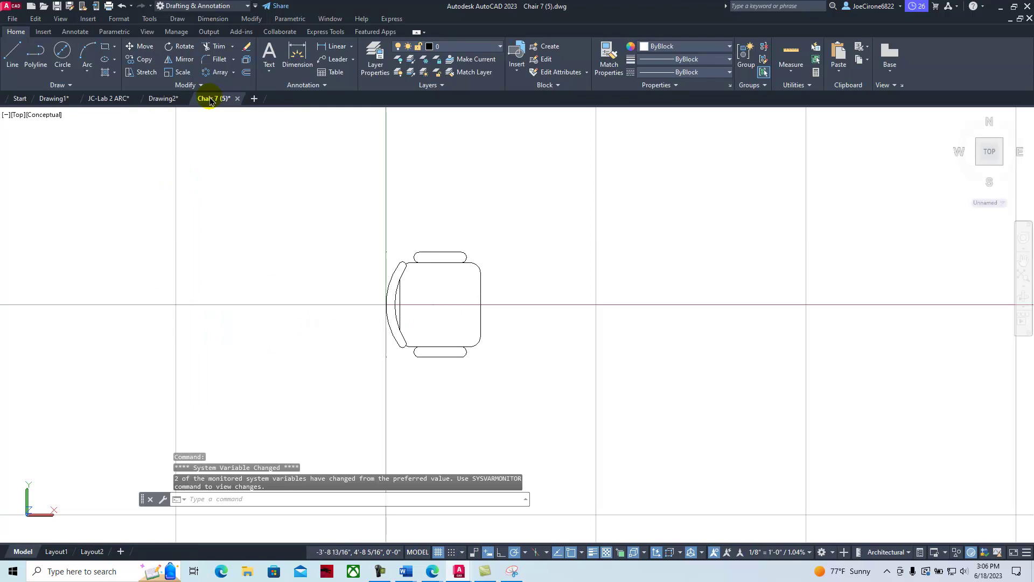
left_click(479, 265)
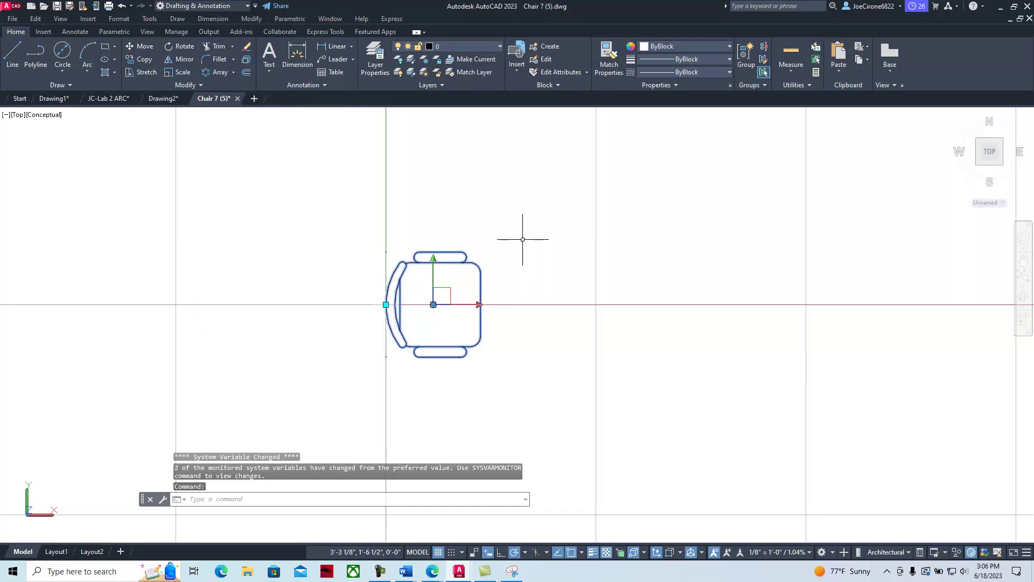
key("ctrl+c")
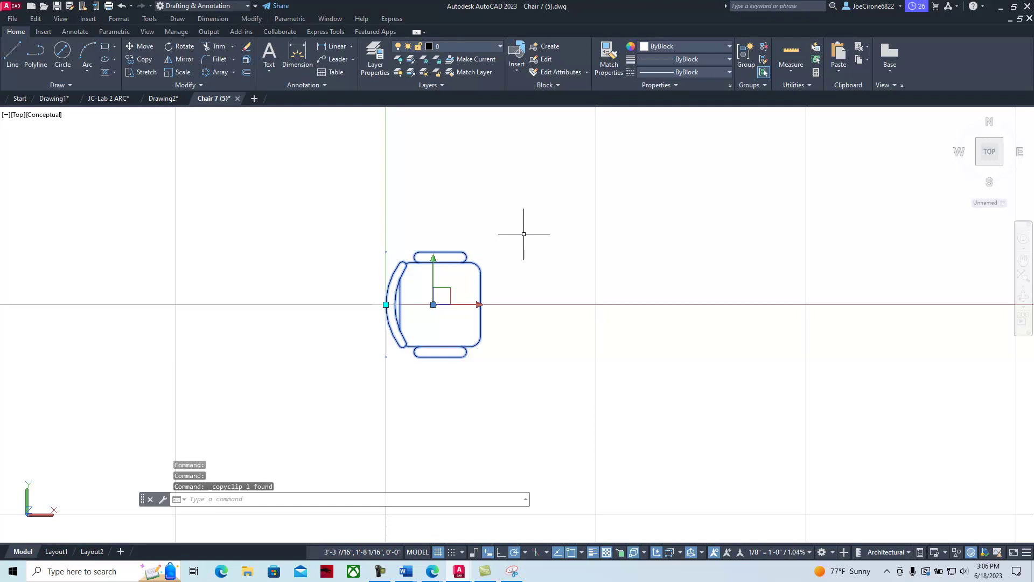
left_click(160, 99)
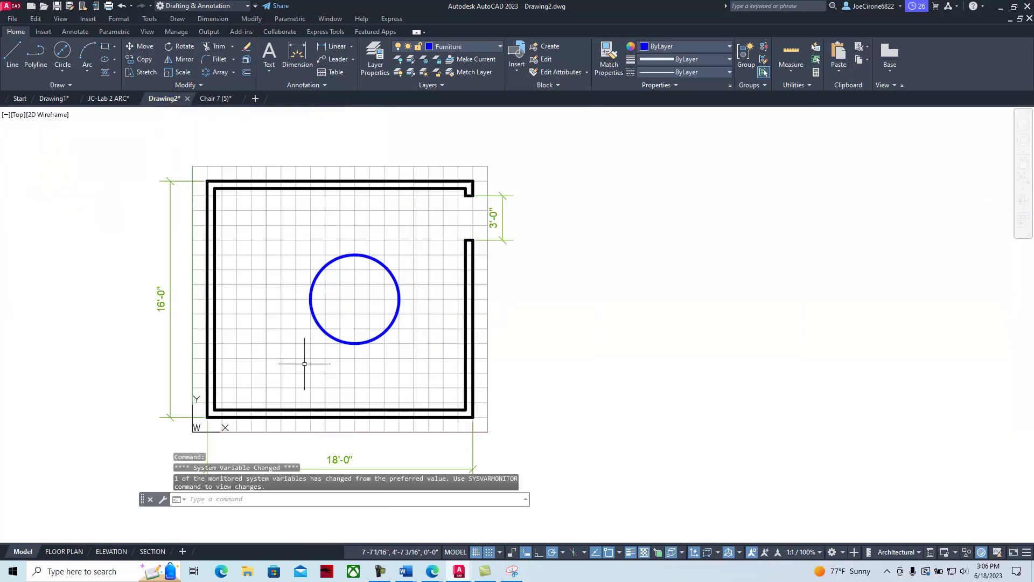
key("ctrl+v")
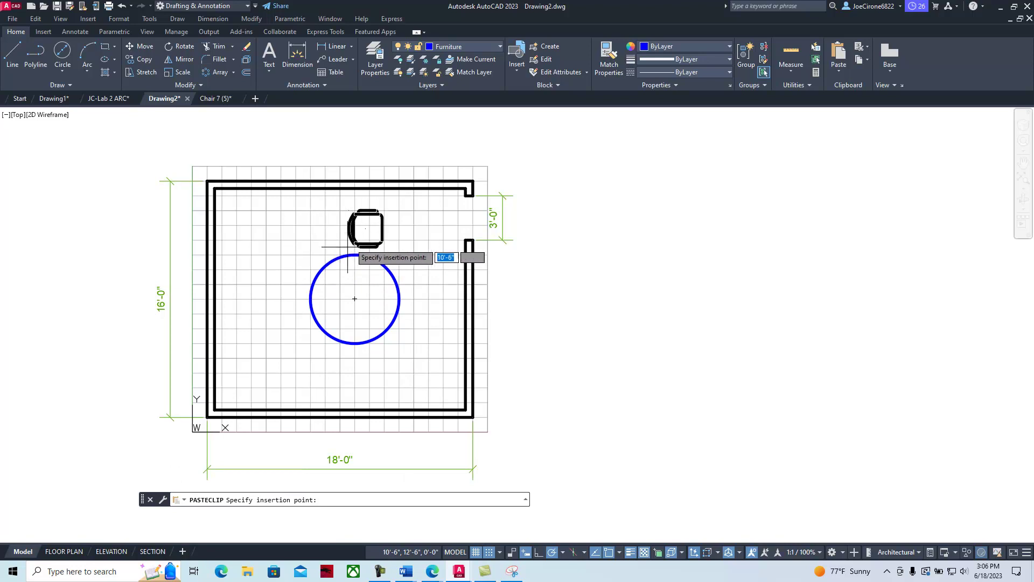
left_click(326, 241)
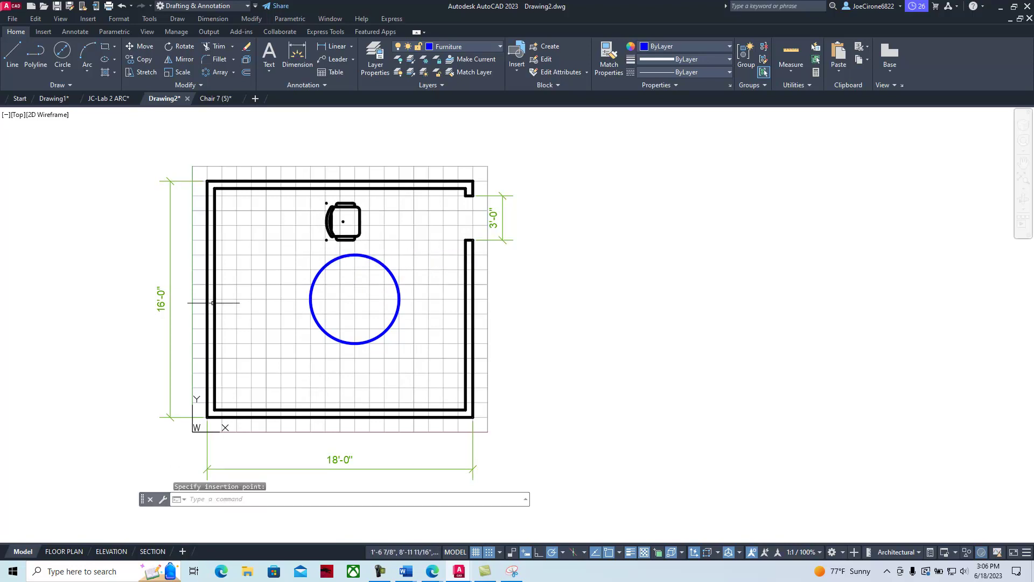
- Rotate the pasted chair a quarter turn clockwise about its centre so its backrest faces away from the round table
left_click(183, 46)
left_click(359, 221)
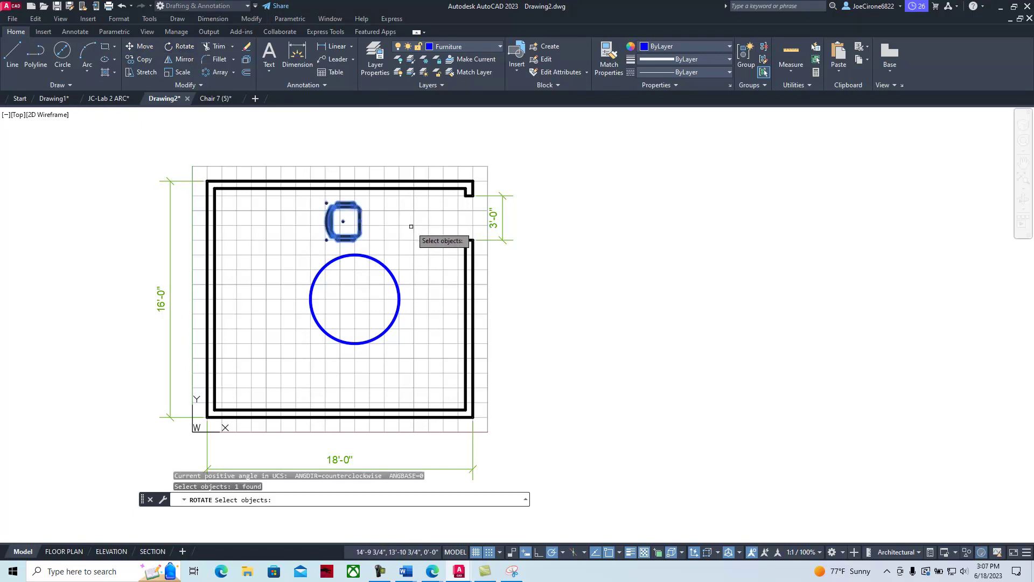
key("Return")
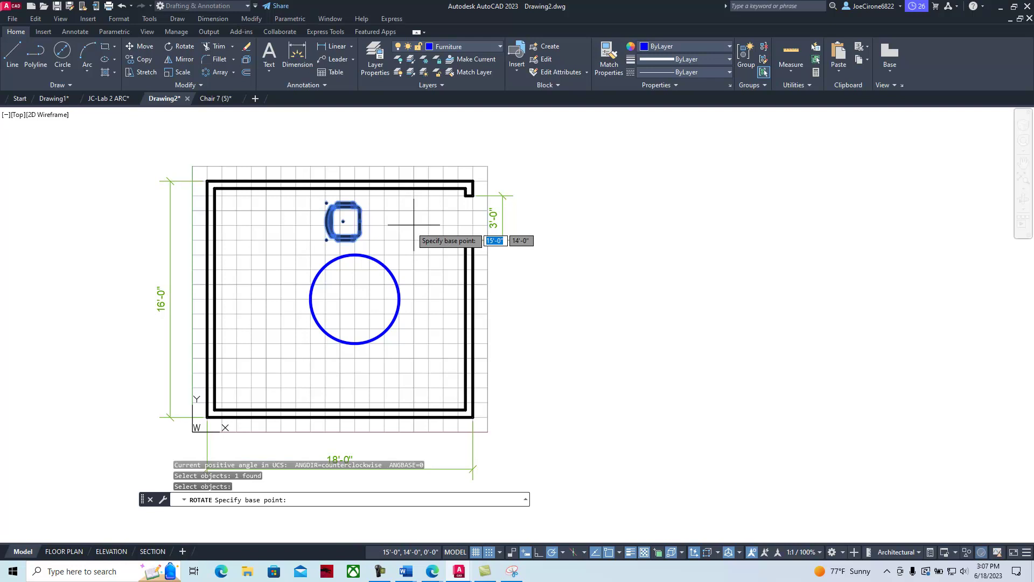
left_click(345, 219)
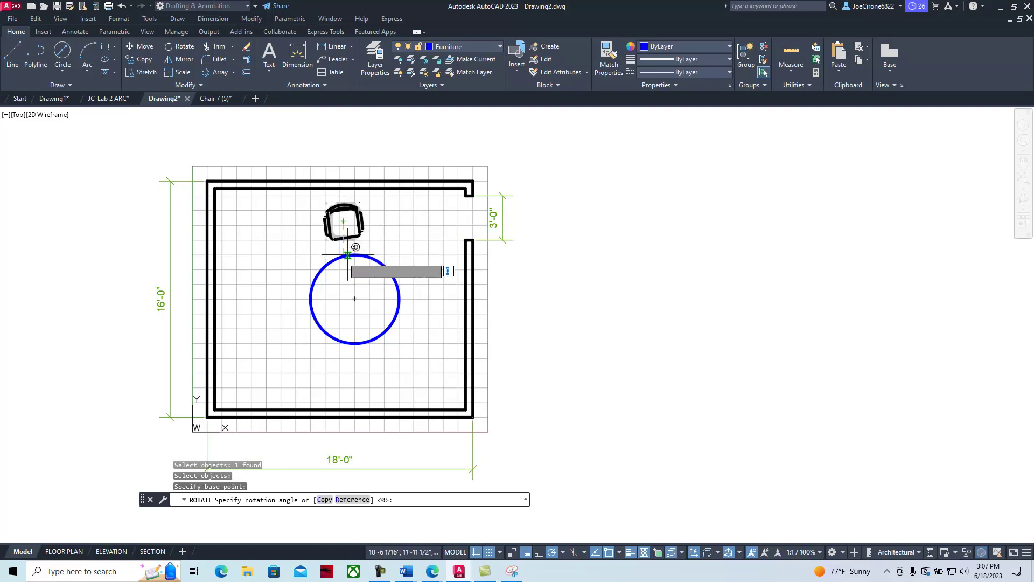
key("Return")
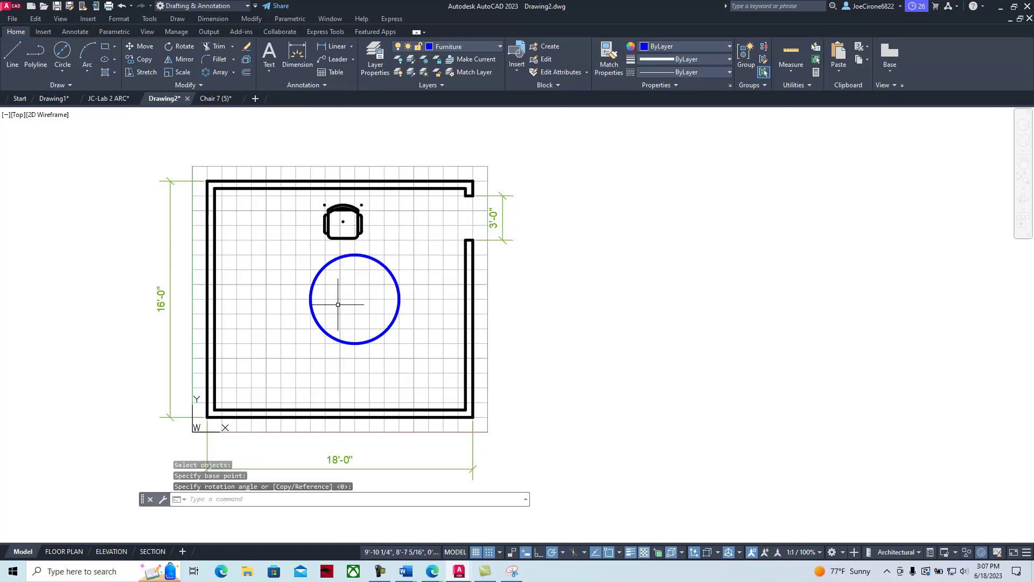
- Move the chair by its grip so it sits centred directly above the round table, with its seat facing the table
left_click(326, 237)
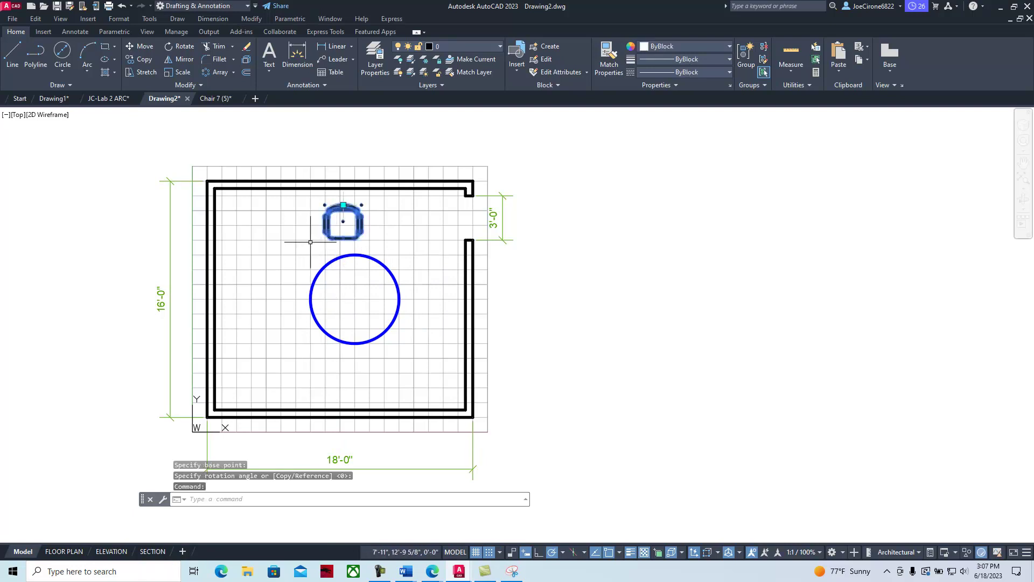
left_click(343, 205)
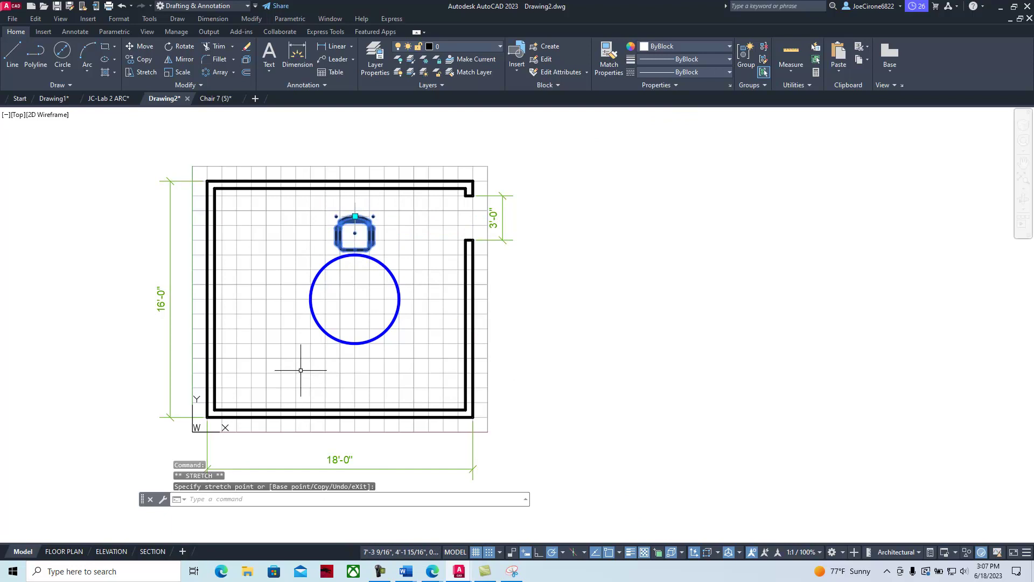
key("Escape")
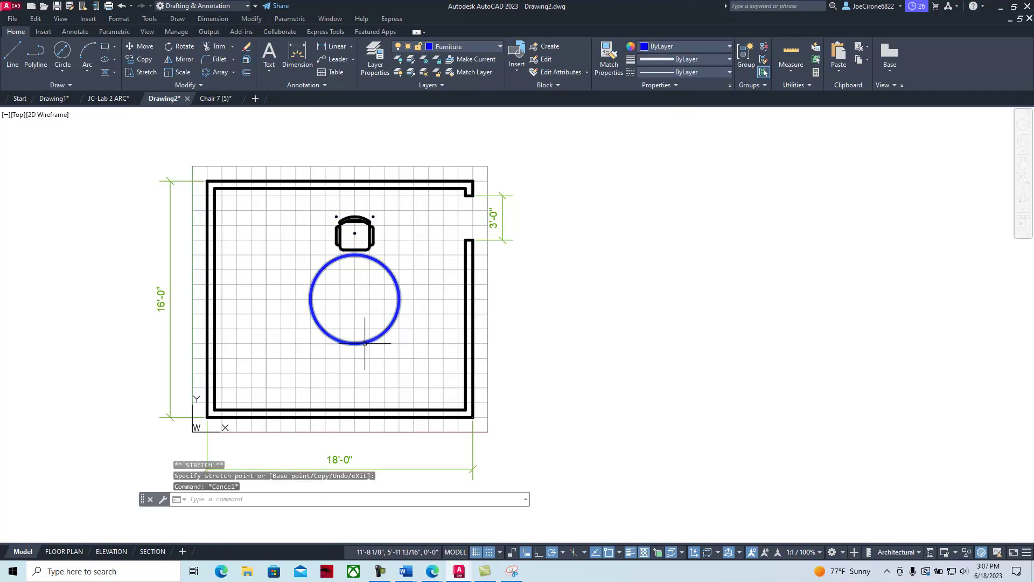
- Create a polar array of the chair around the round table's centre with 6 items filling 360 degrees, and check it against the lab PDF
left_click(234, 72)
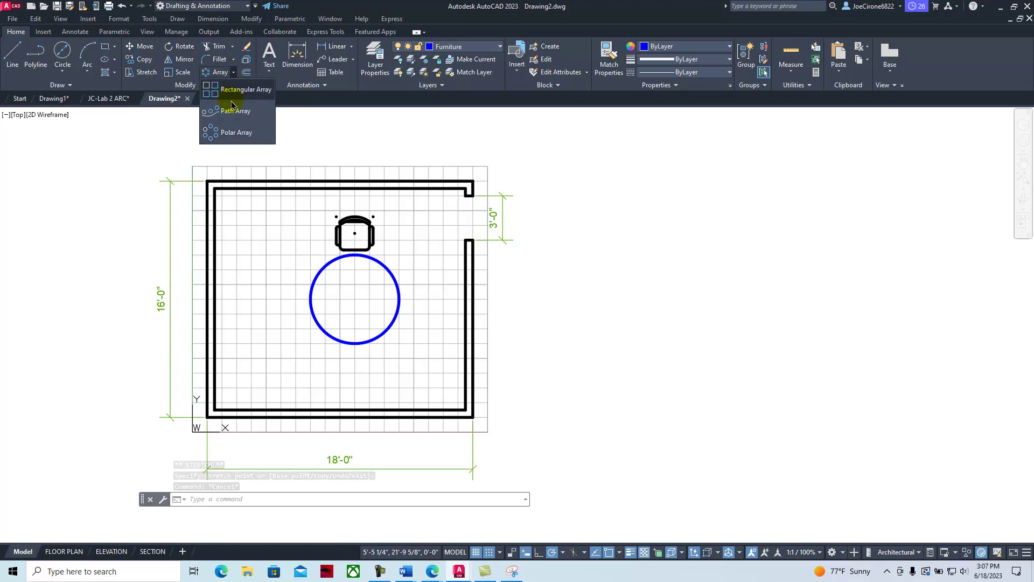
left_click(236, 132)
left_click(355, 233)
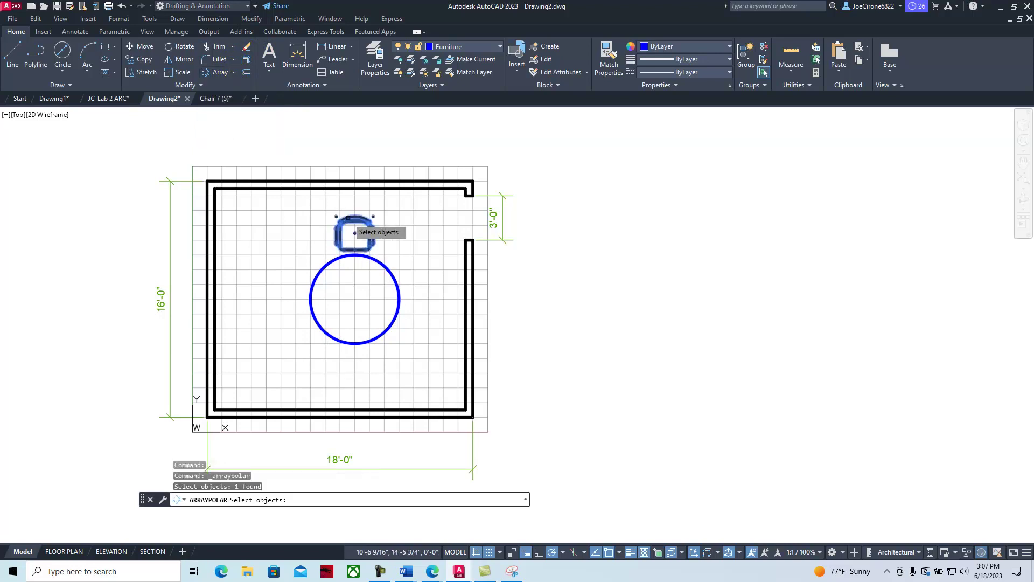
left_click(390, 207)
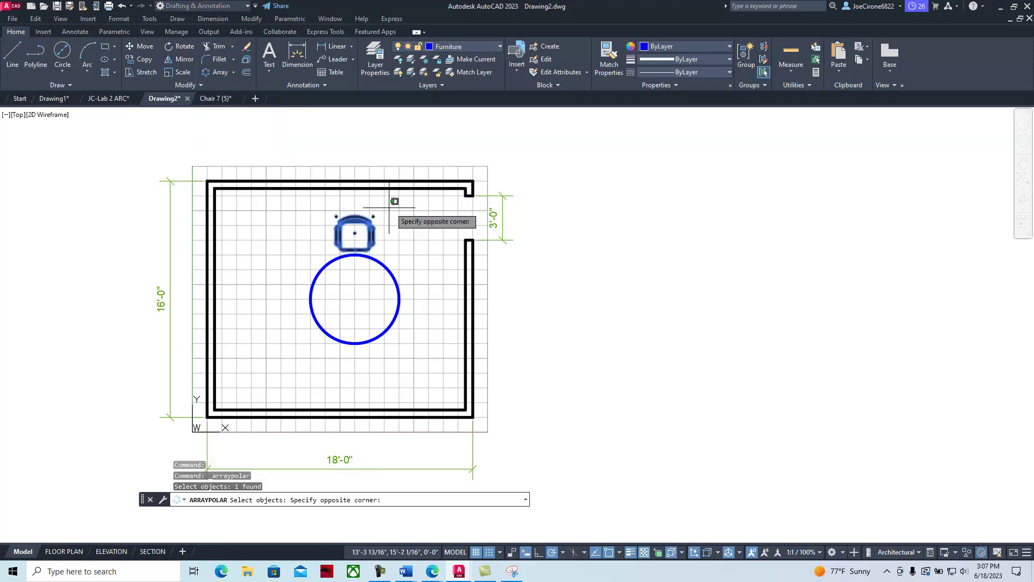
left_click(317, 242)
key("Return")
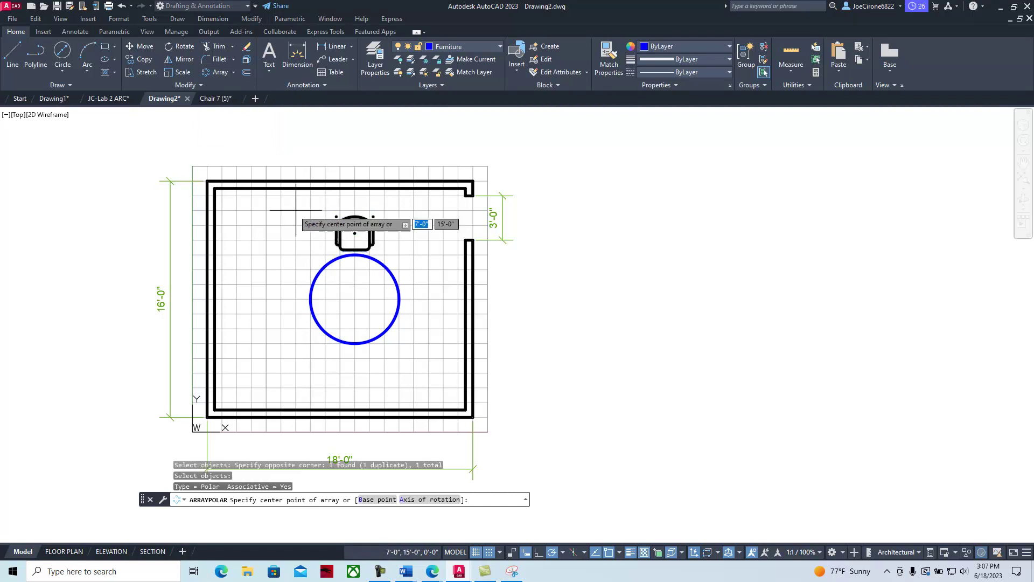
left_click(355, 299)
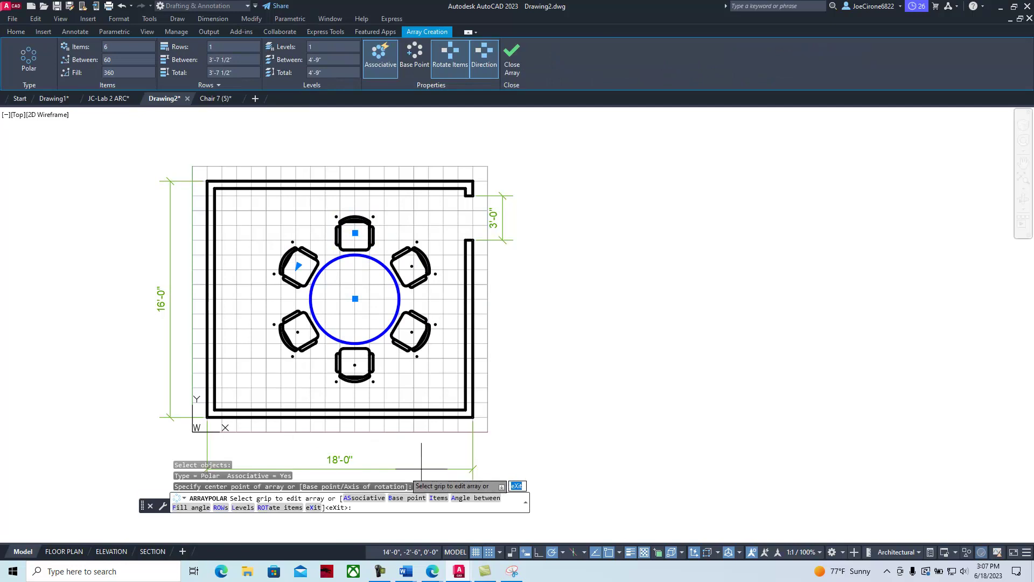
left_click(432, 571)
mouse_move(628, 19)
left_mouse_down()
mouse_move(473, 73)
mouse_move(484, 88)
mouse_move(986, 88)
mouse_move(623, 88)
mouse_move(639, 103)
mouse_move(711, 111)
mouse_move(1033, 111)
left_mouse_up()
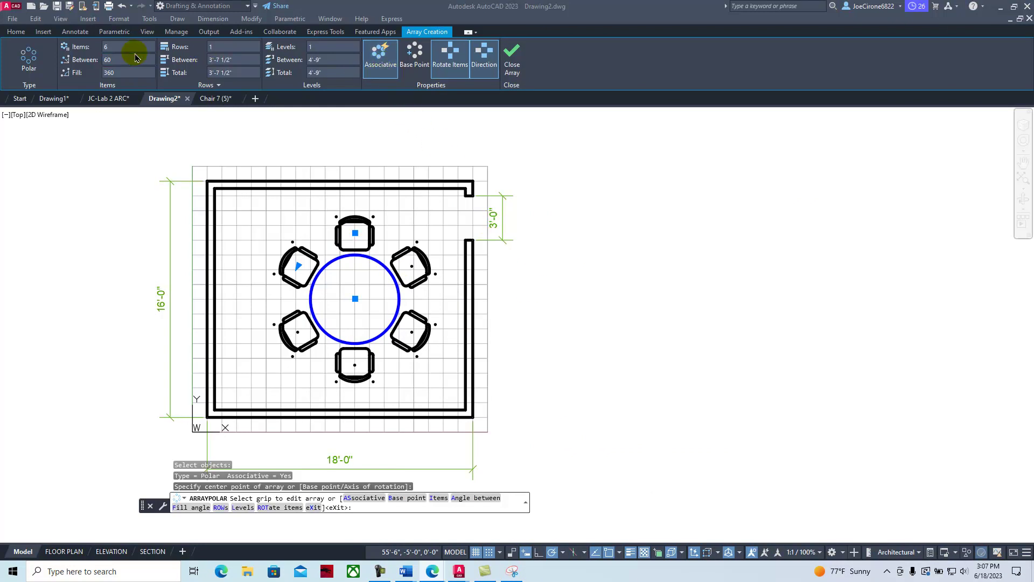
- Try item counts of 7 and 8 for the polar array of chairs
left_click(112, 47)
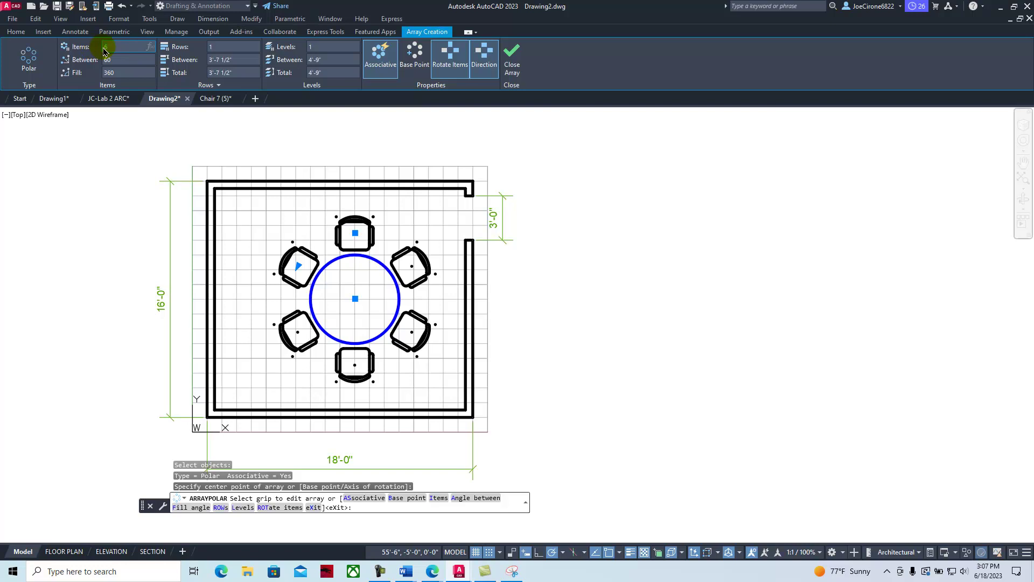
type("7")
key("Return")
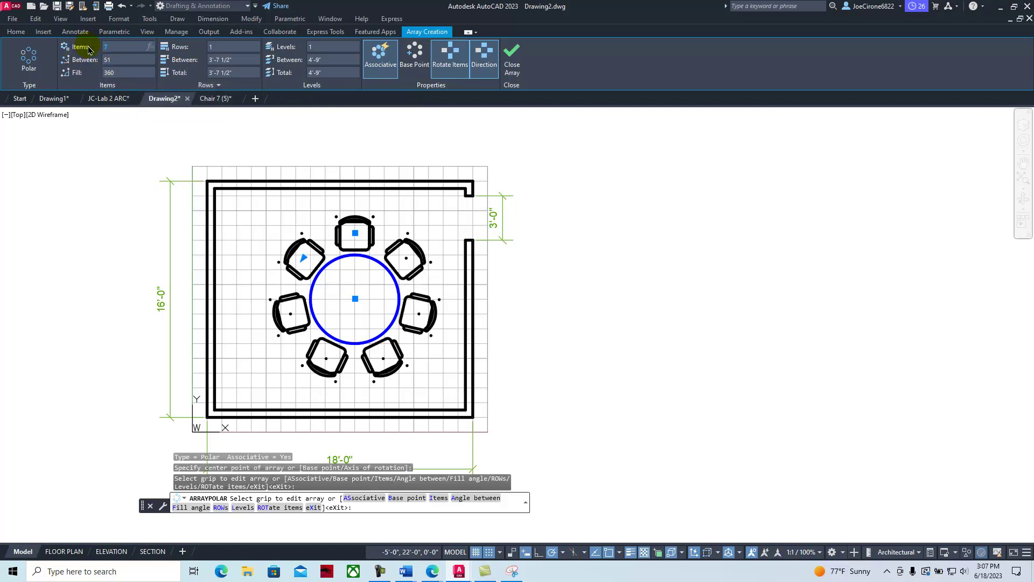
key("Return")
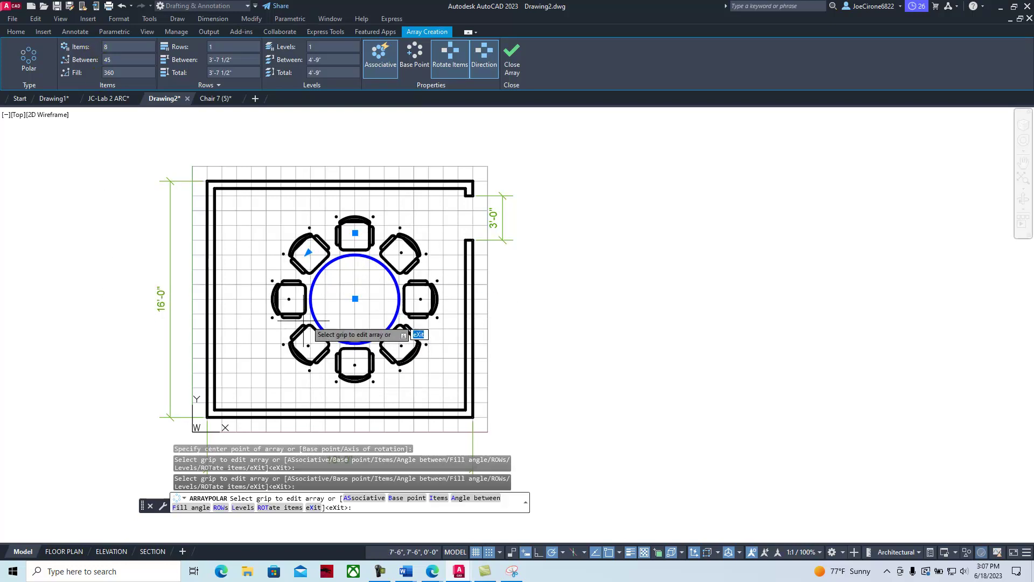
- Set the polar array's item count to 6 and finish the array of chairs
left_click(100, 53)
type("6")
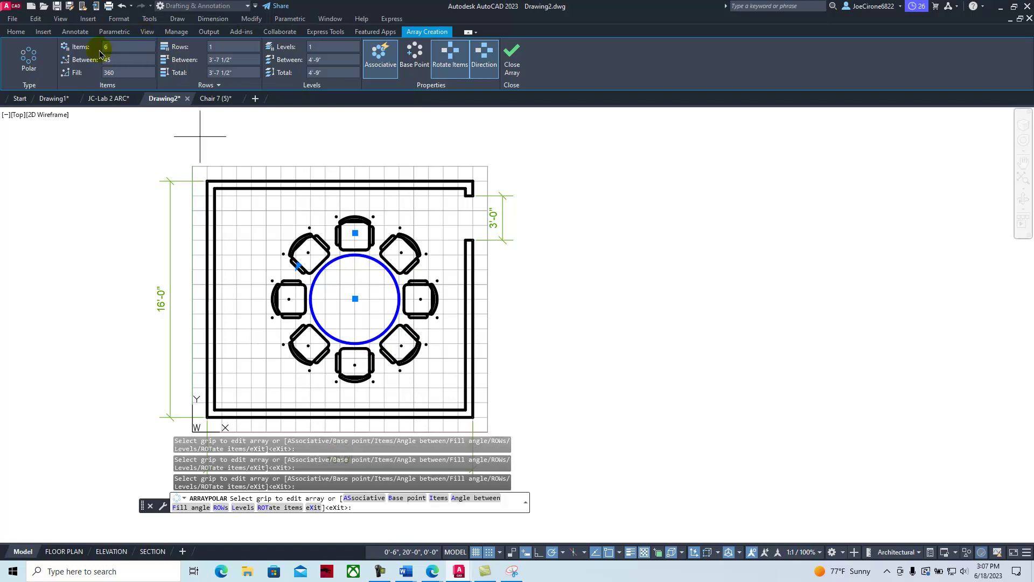
key("Return")
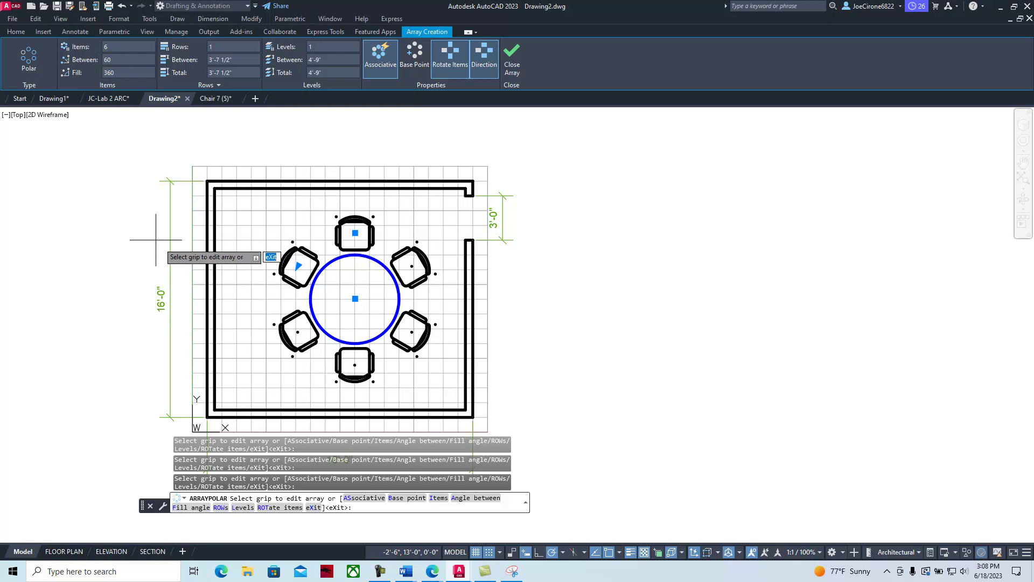
left_click(513, 58)
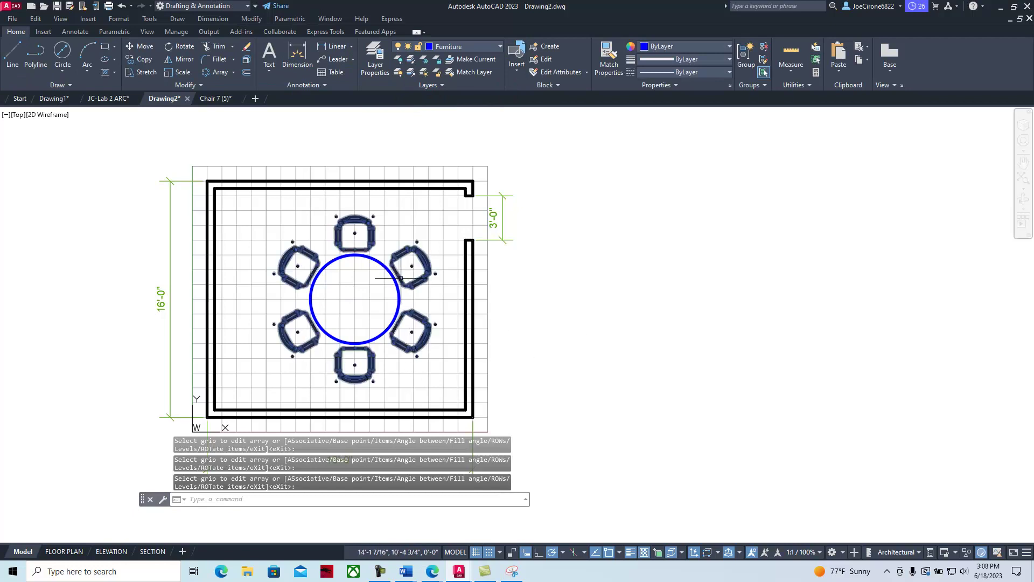
- Check the rectangular table's size and placement along the wall in the lab PDF, and start an Offset in Drawing2.dwg
key("alt+Tab")
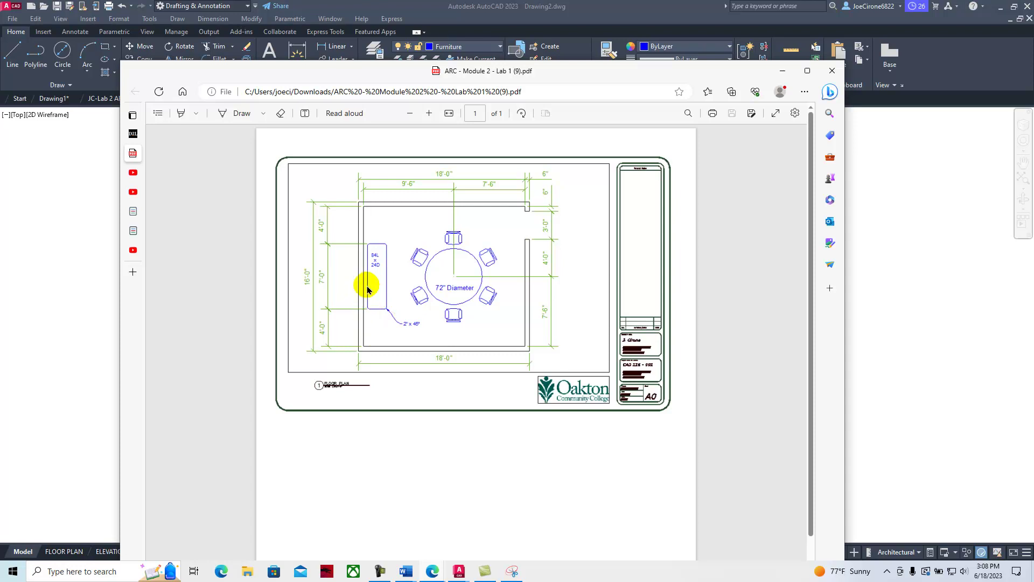
left_click_drag(381, 71, 1033, 75)
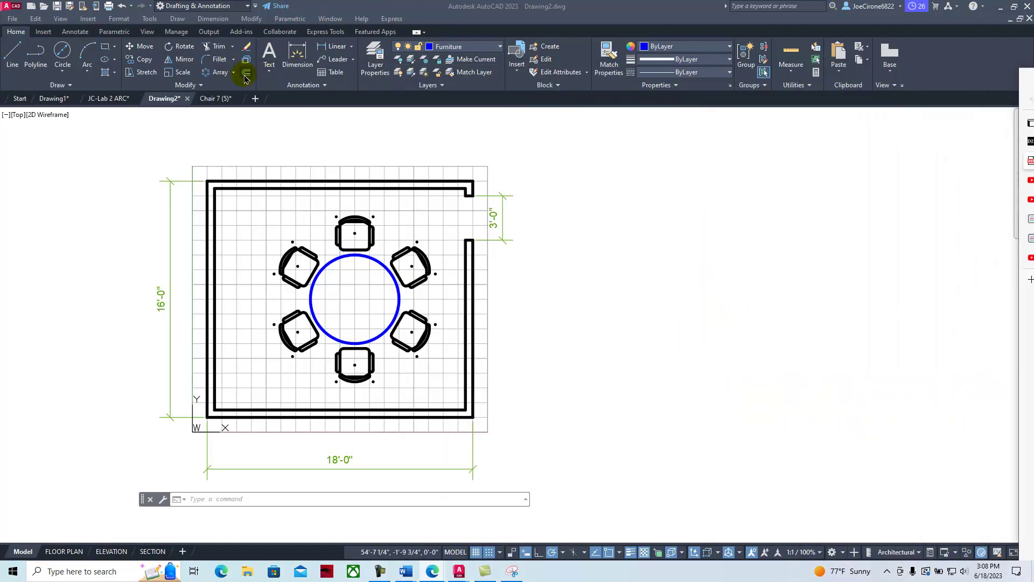
left_click(246, 100)
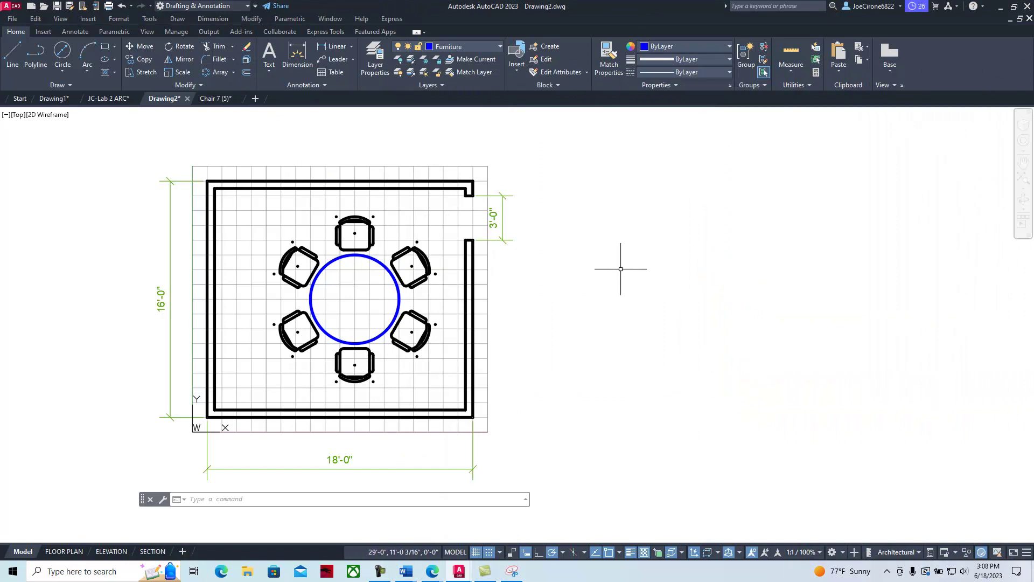
left_click(247, 73)
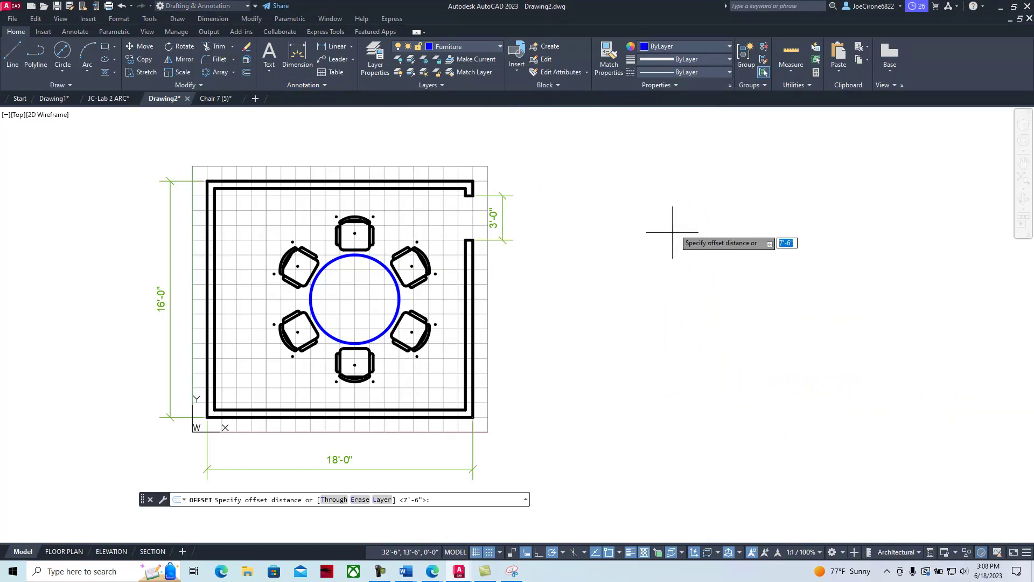
- Offset the inner line of the room's top wall 4' down into the room
type("4")
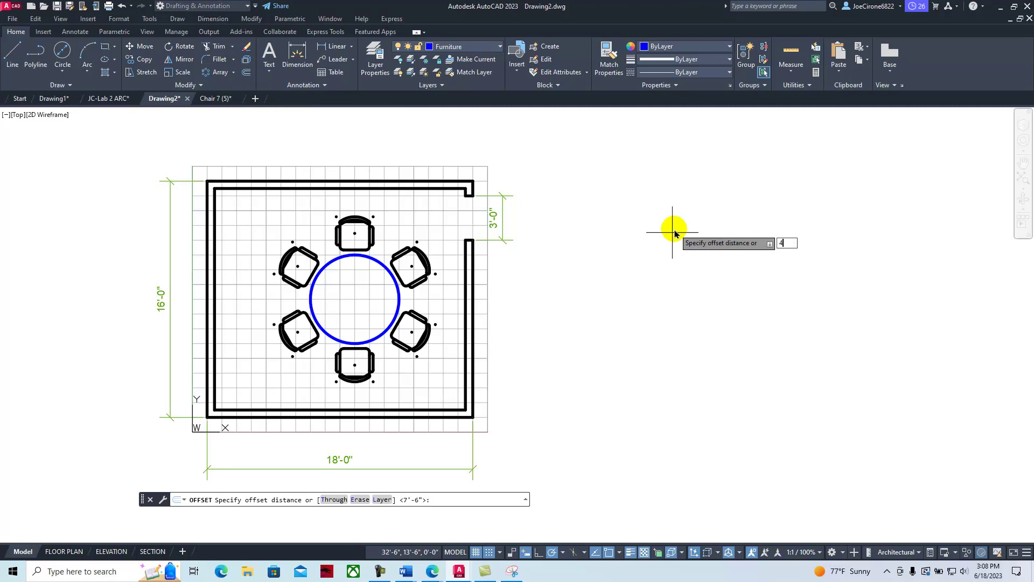
key("Return")
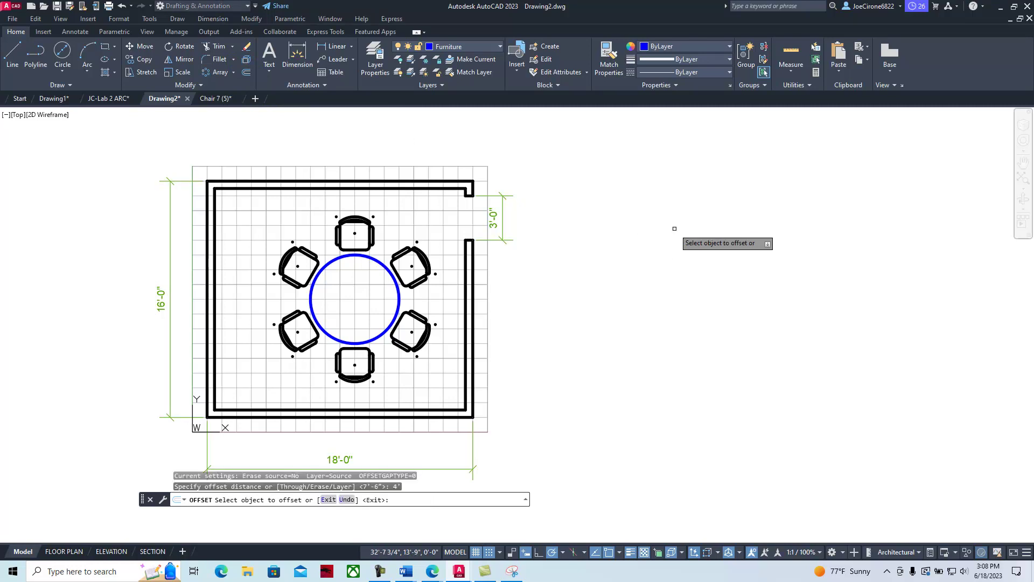
left_click(227, 188)
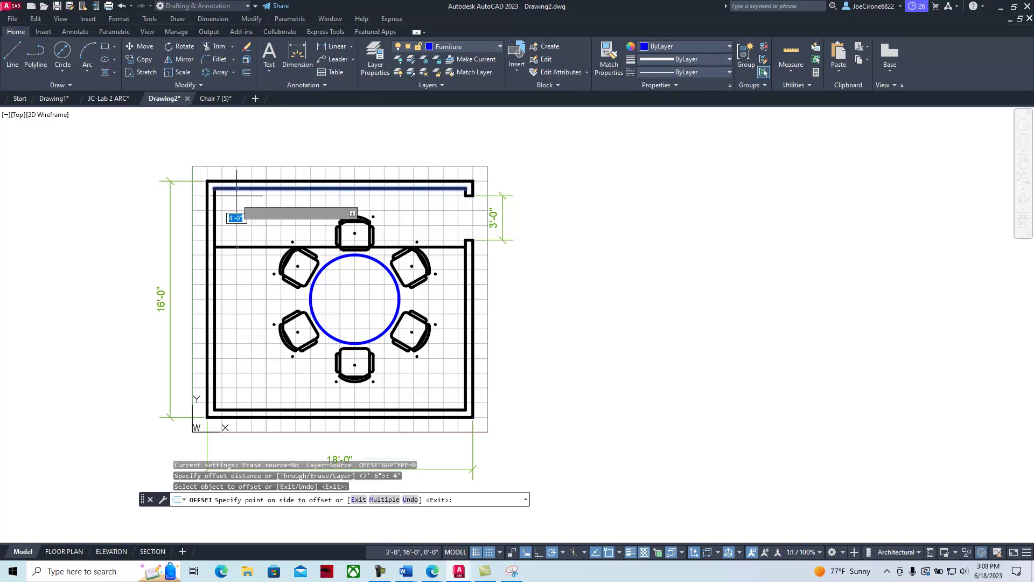
left_click(240, 218)
right_click(250, 224)
left_click(269, 225)
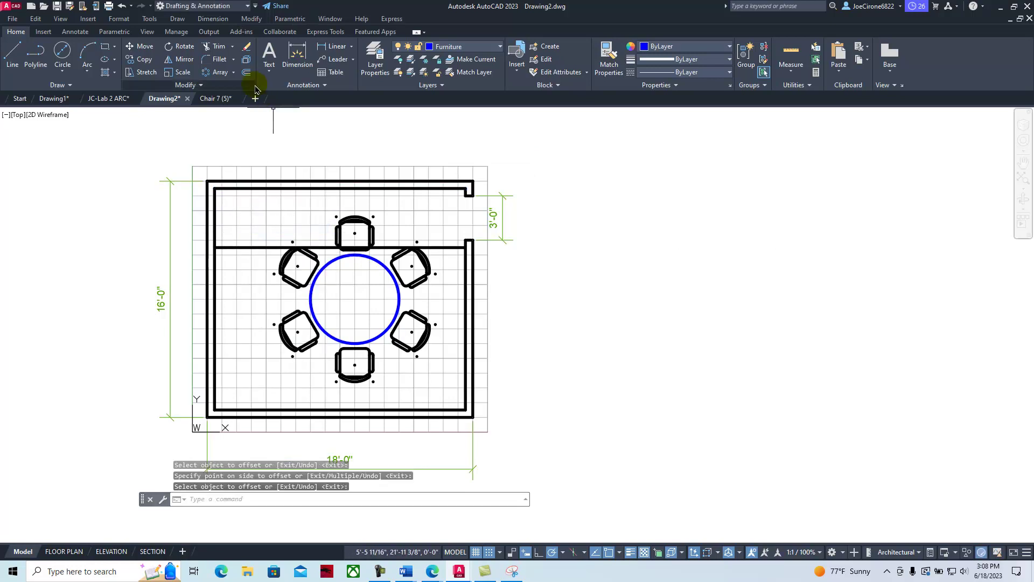
- Offset the new horizontal line across the room another 7' downward
right_click(277, 127)
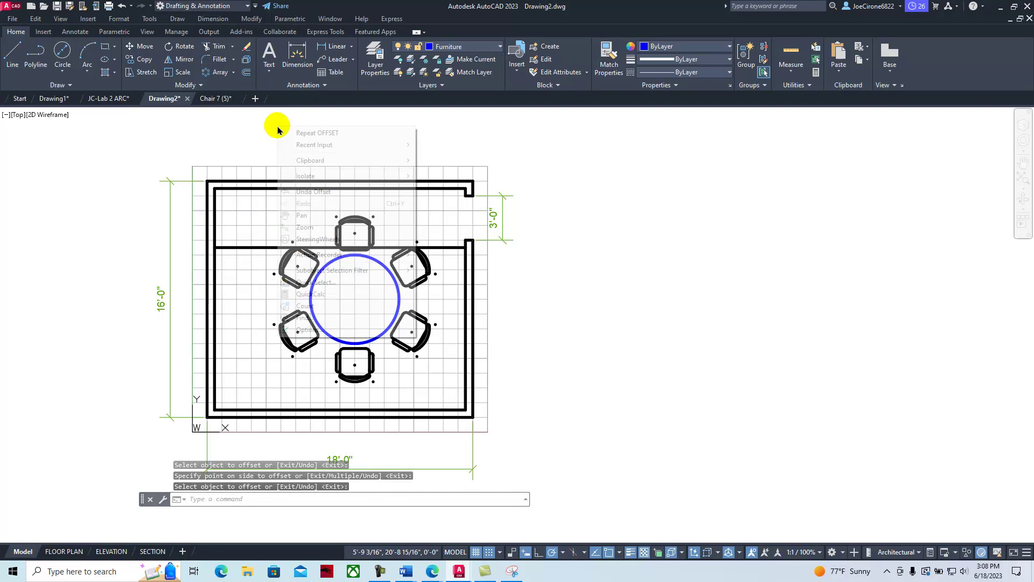
left_click(315, 135)
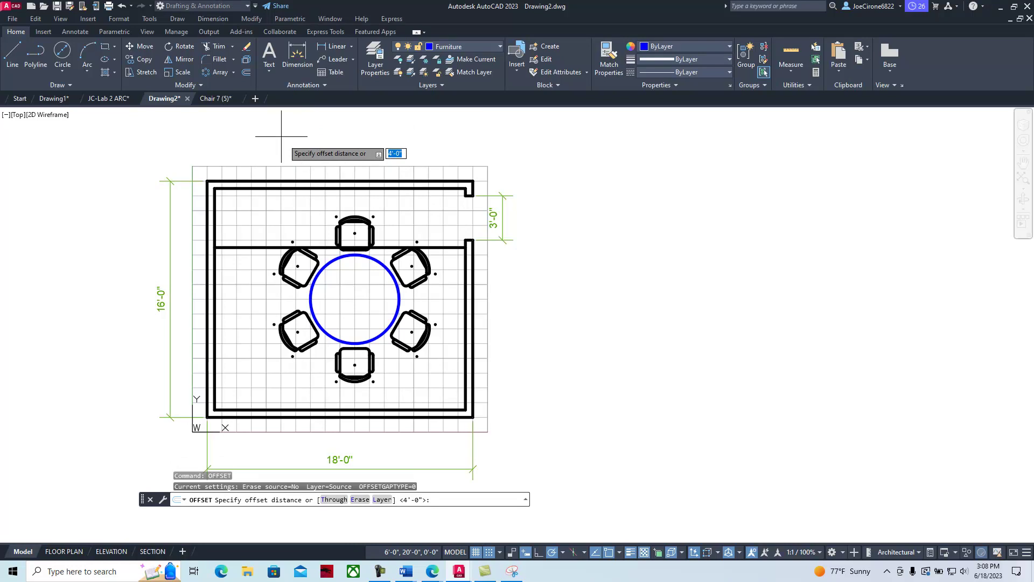
type("7")
key("Return")
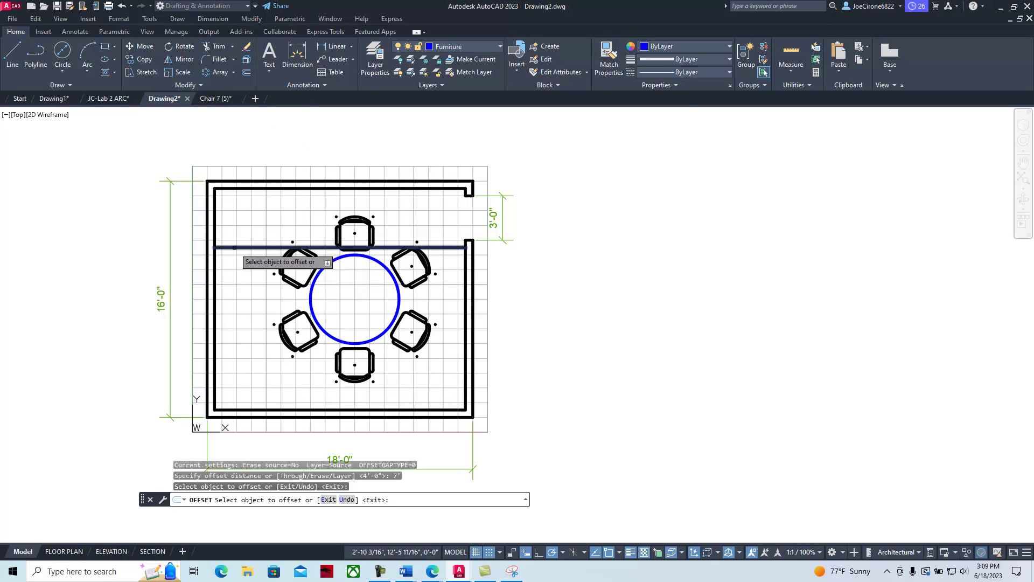
left_click(237, 246)
left_click(249, 293)
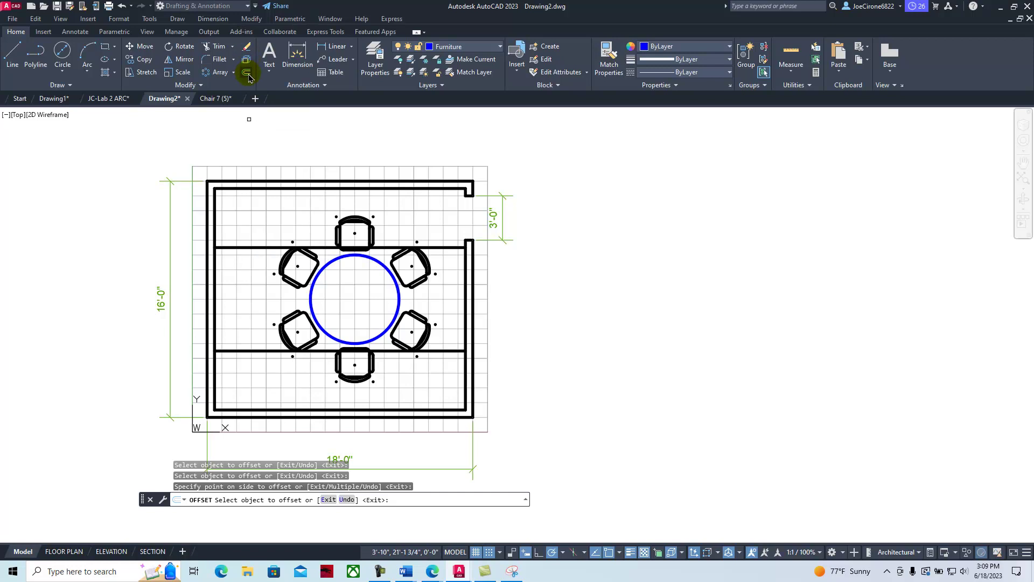
right_click(268, 130)
left_click(285, 135)
- Offset the inner line of the left wall 2" into the room
right_click(290, 133)
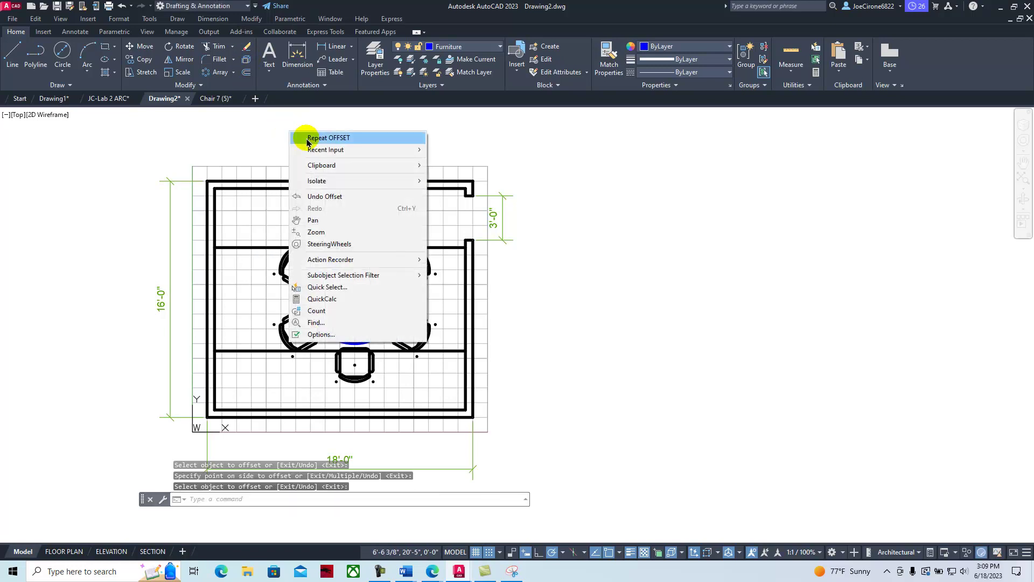
left_click(308, 140)
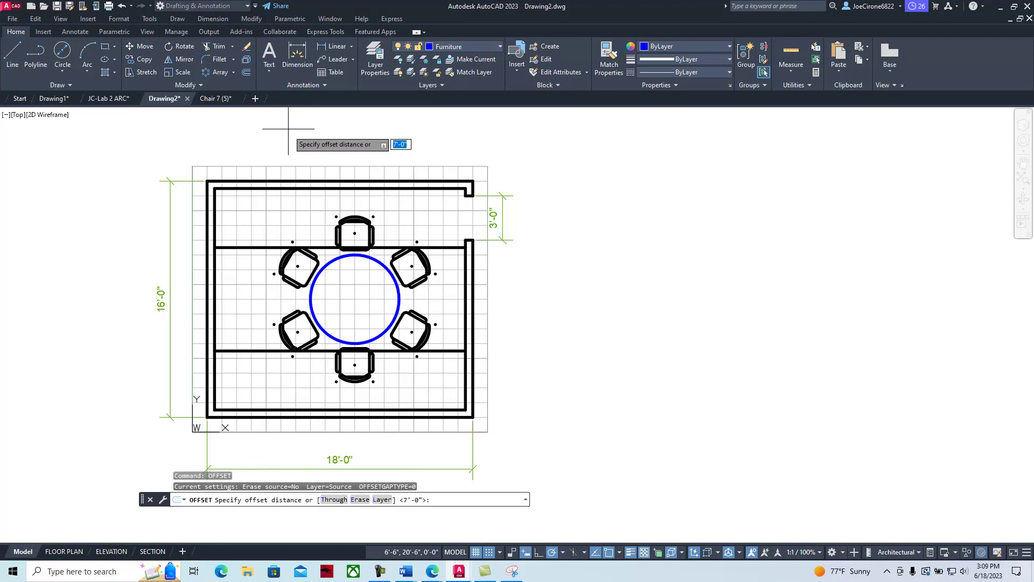
key("Return")
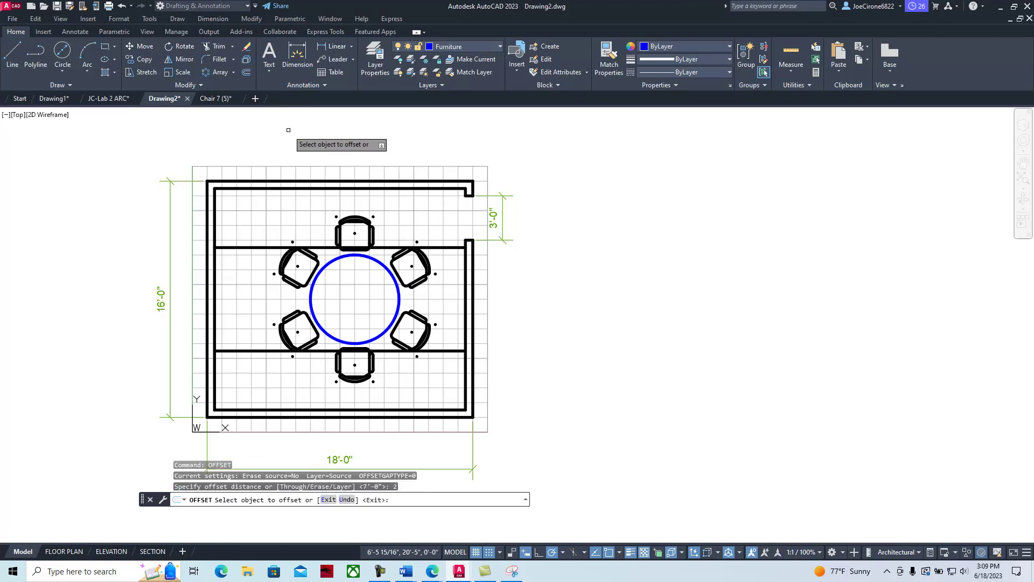
left_click(214, 264)
left_click(229, 269)
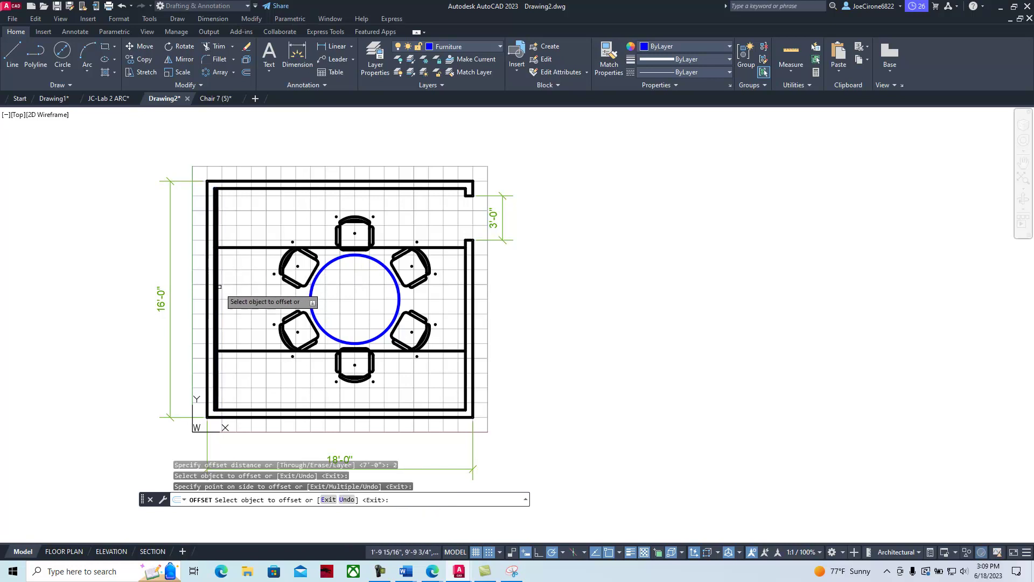
scroll(219, 287, "up", 5)
scroll(213, 290, "down", 4)
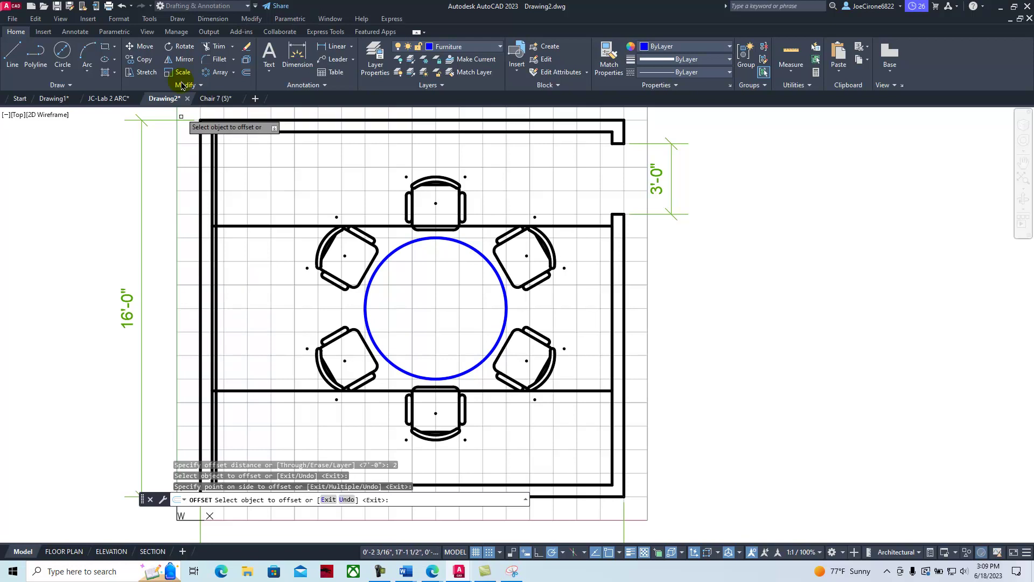
- Try to trim the left offset line above the upper horizontal line, and undo the trim
left_click(210, 47)
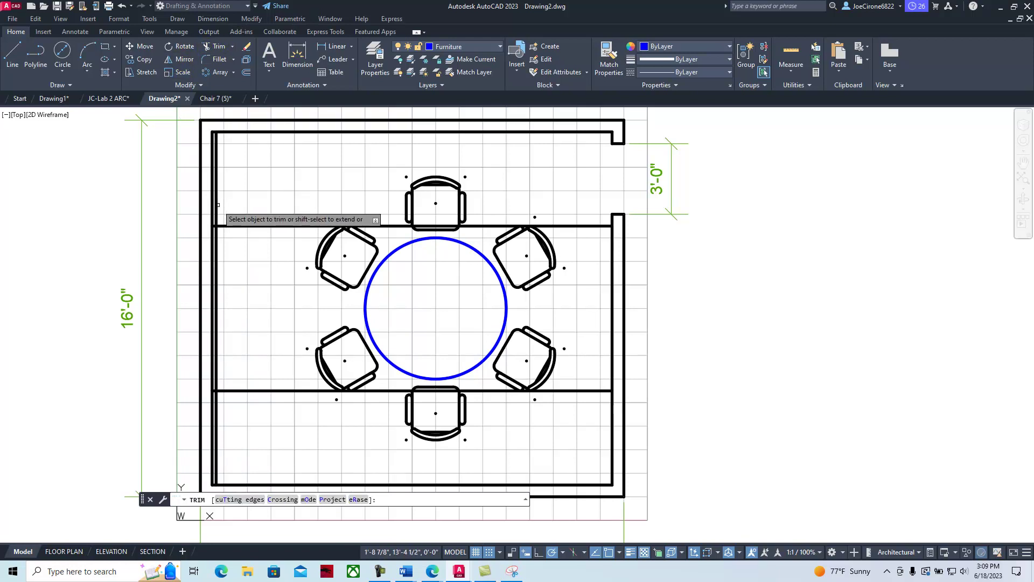
left_click(219, 205)
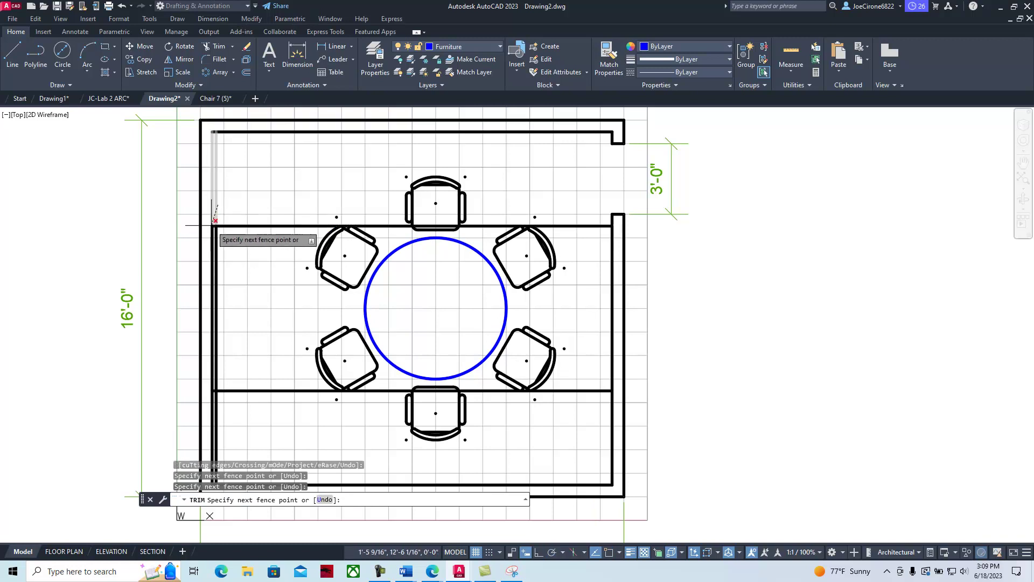
left_click(215, 209)
scroll(215, 210, "up", 5)
key("Return")
scroll(221, 291, "down", 5)
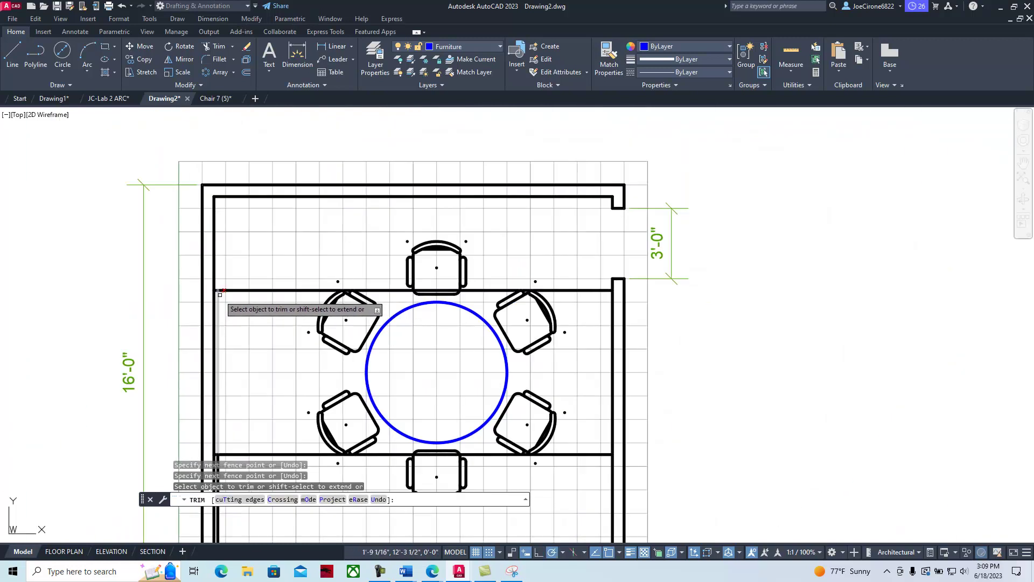
left_click(247, 290)
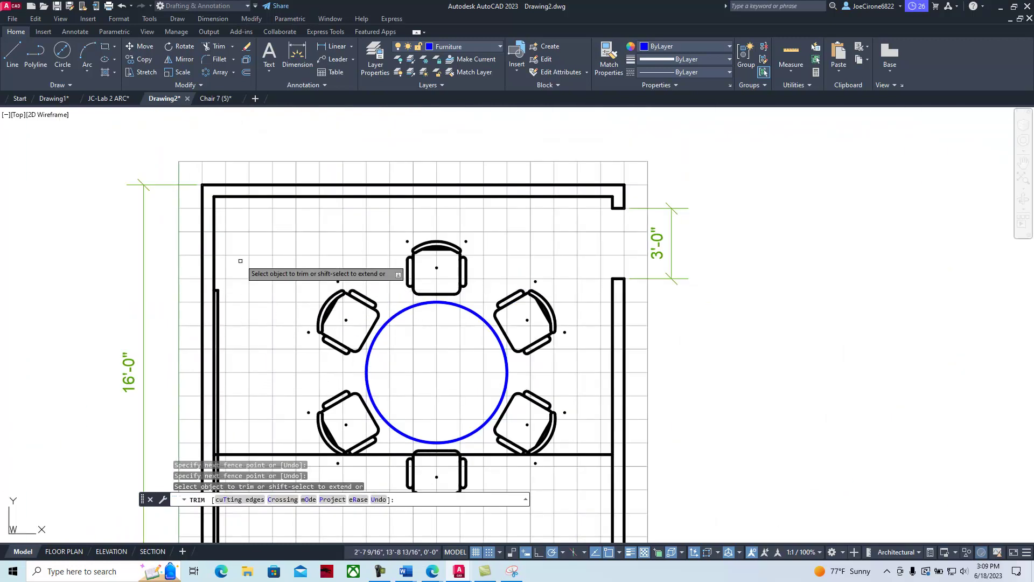
left_click(123, 12)
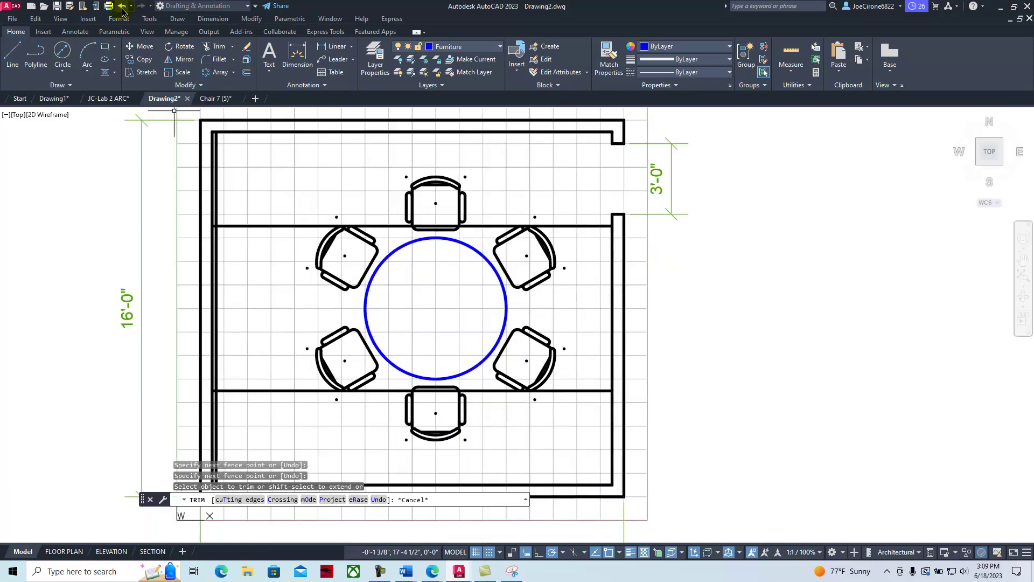
- Trim the left offset line beyond both horizontal lines and remove the short stubs of those lines at the wall
left_click(218, 48)
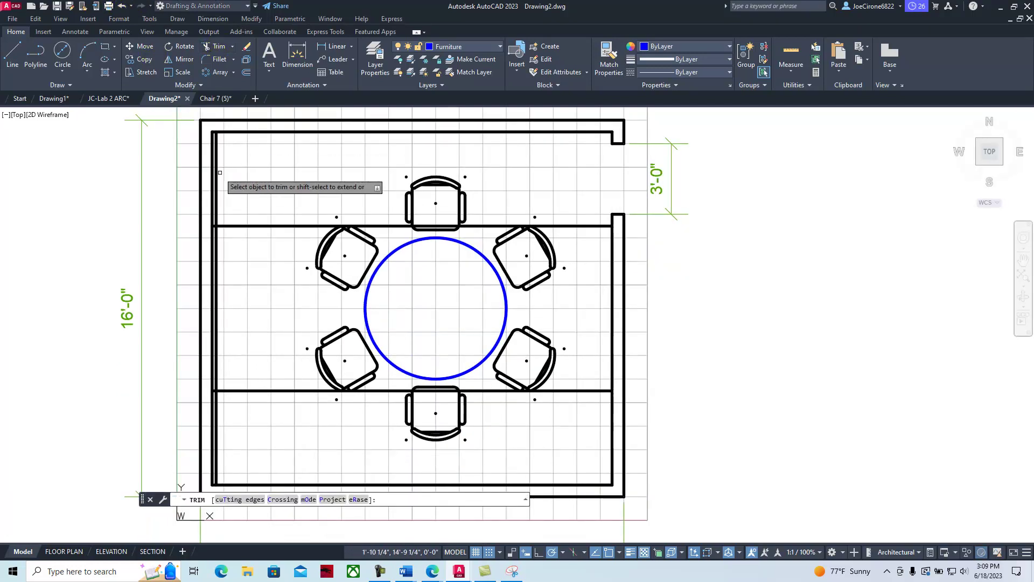
left_click(219, 428)
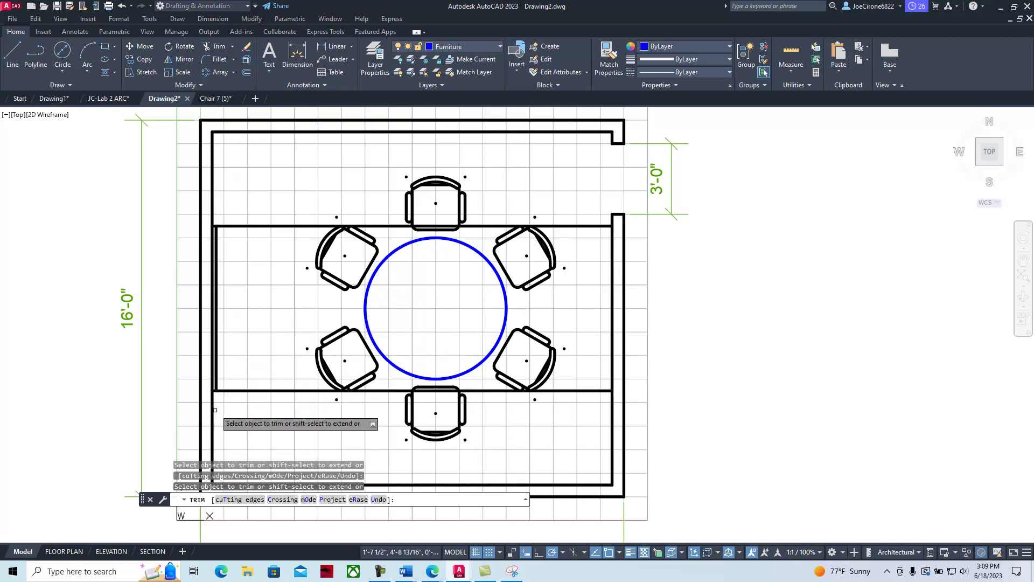
scroll(215, 410, "up", 10)
left_click(206, 211)
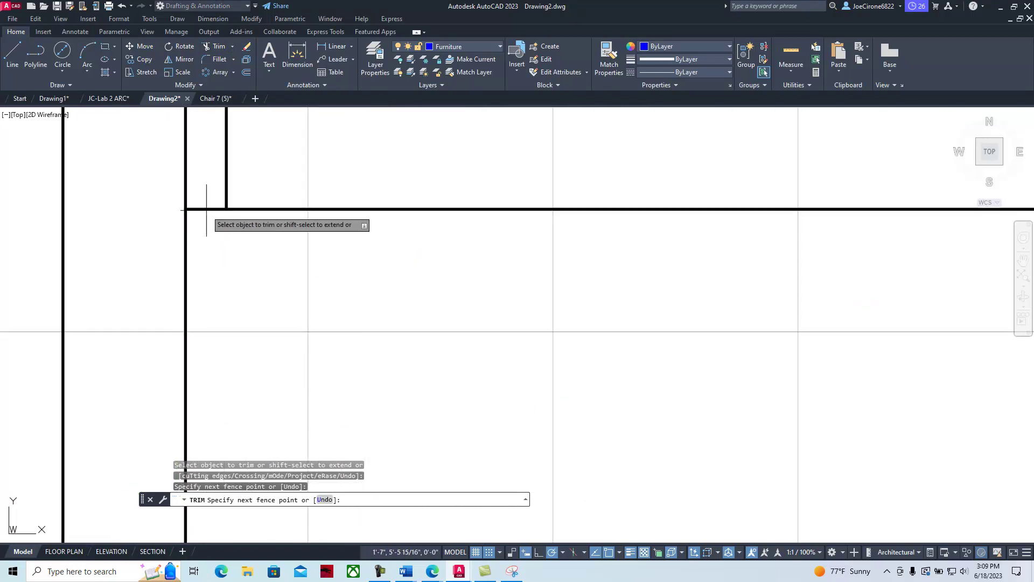
left_click(206, 237)
key("Return")
scroll(215, 226, "down", 8)
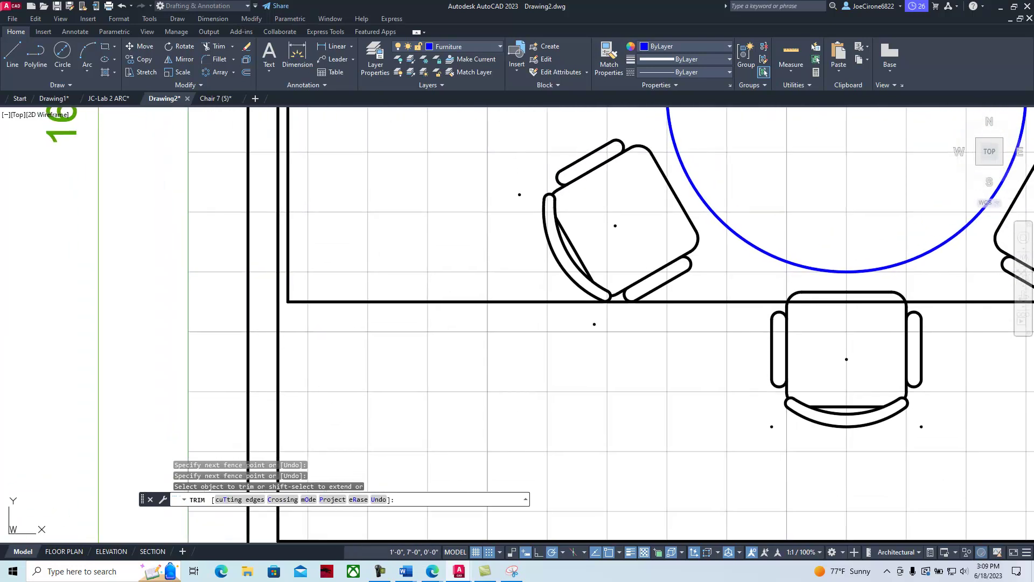
scroll(358, 349, "down", 8)
scroll(354, 276, "up", 10)
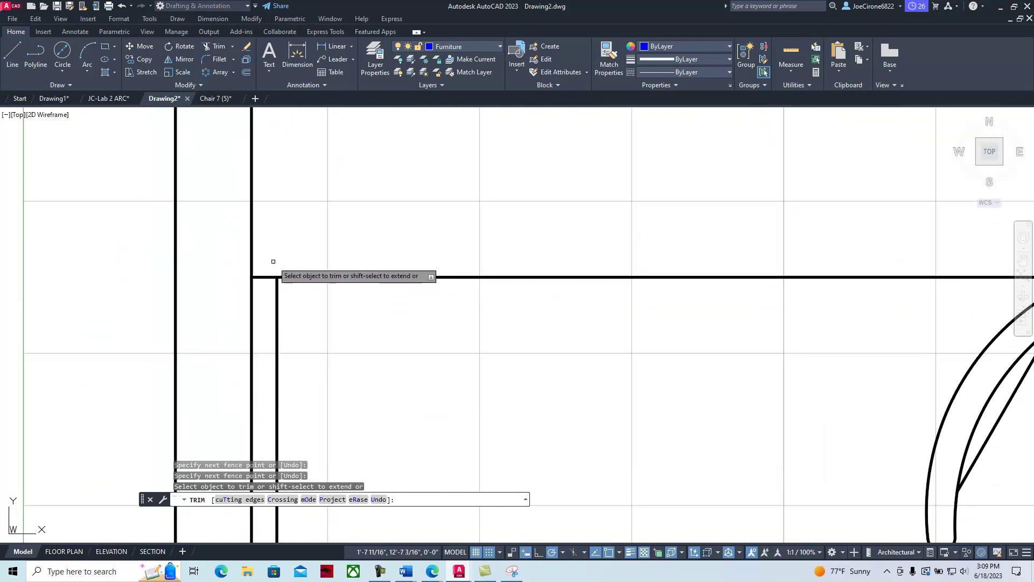
scroll(312, 266, "down", 10)
middle_click_drag(347, 326, 336, 275)
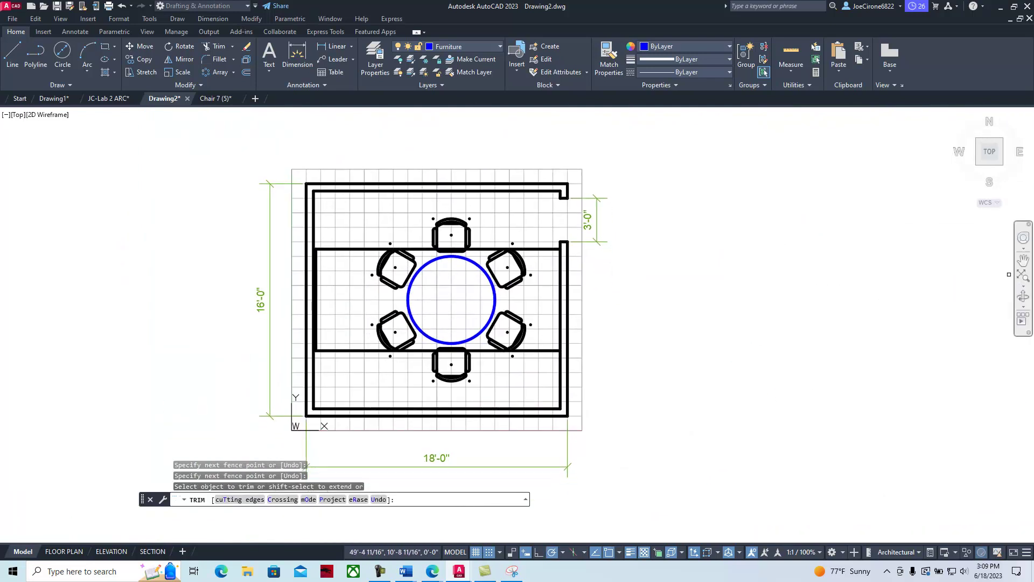
- Check the rectangular furniture piece's size and corner chamfer in the Module 2 Lab 1 reference PDF, and leave the Trim command
mouse_move(1032, 274)
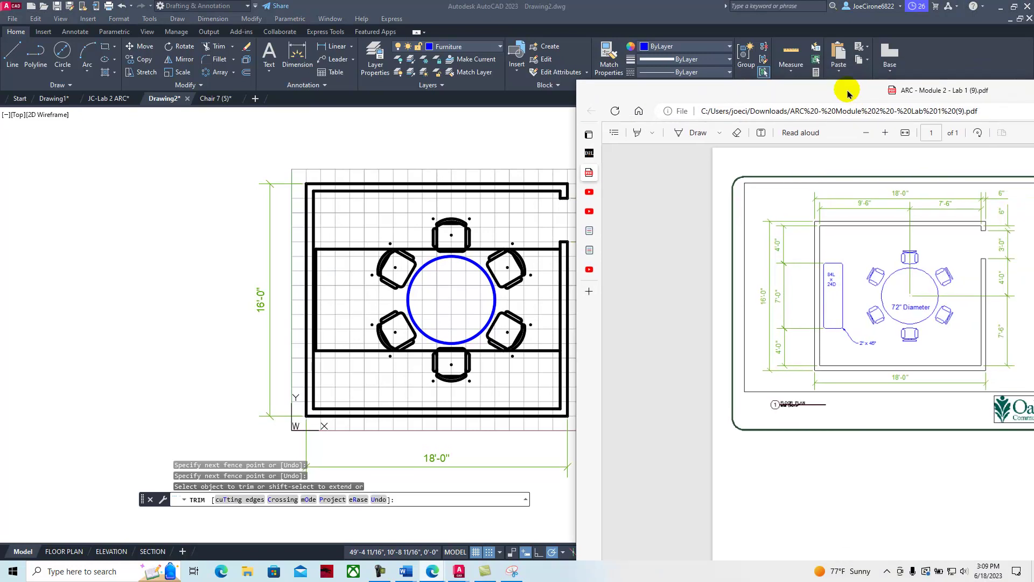
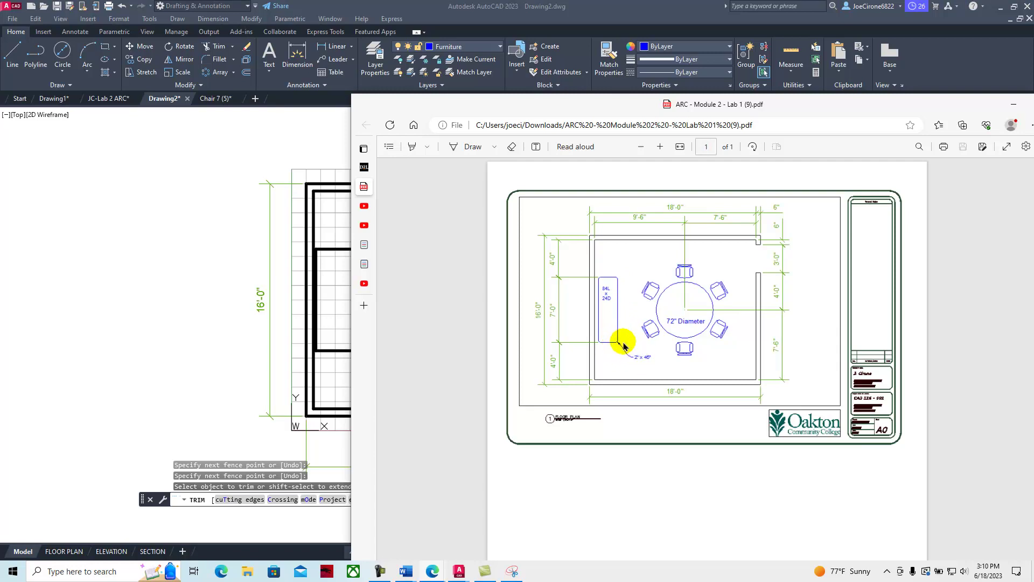
left_click_drag(600, 114, 1030, 134)
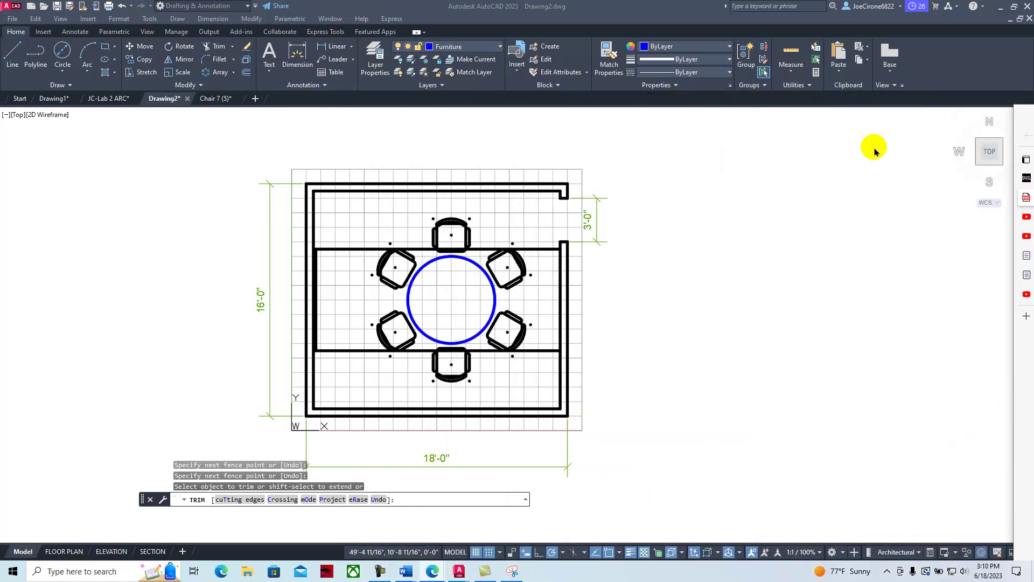
left_click(246, 77)
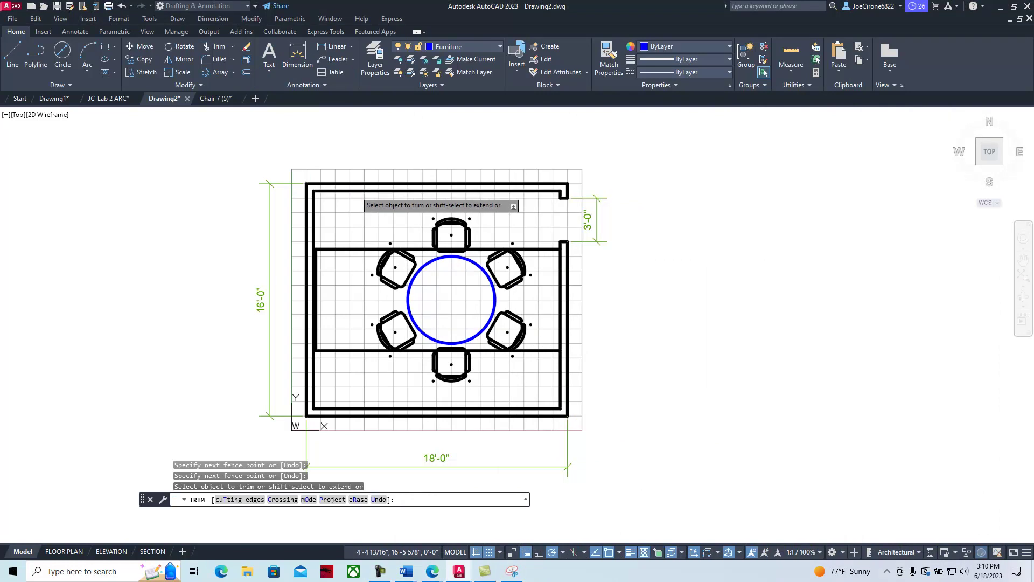
left_click(332, 223)
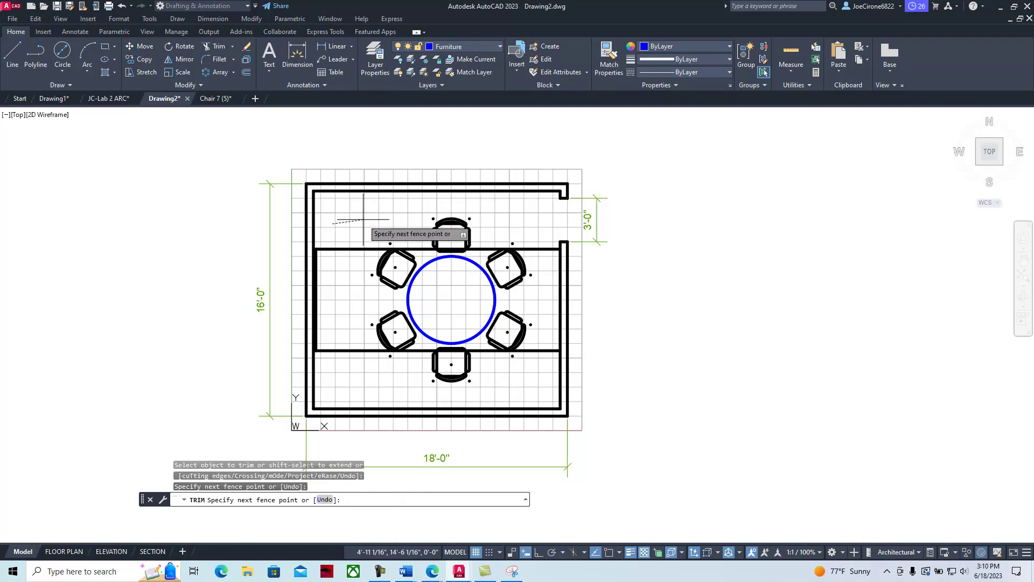
key("Escape")
- Offset the furniture rectangle's left vertical line 24" toward the round table
left_click(246, 74)
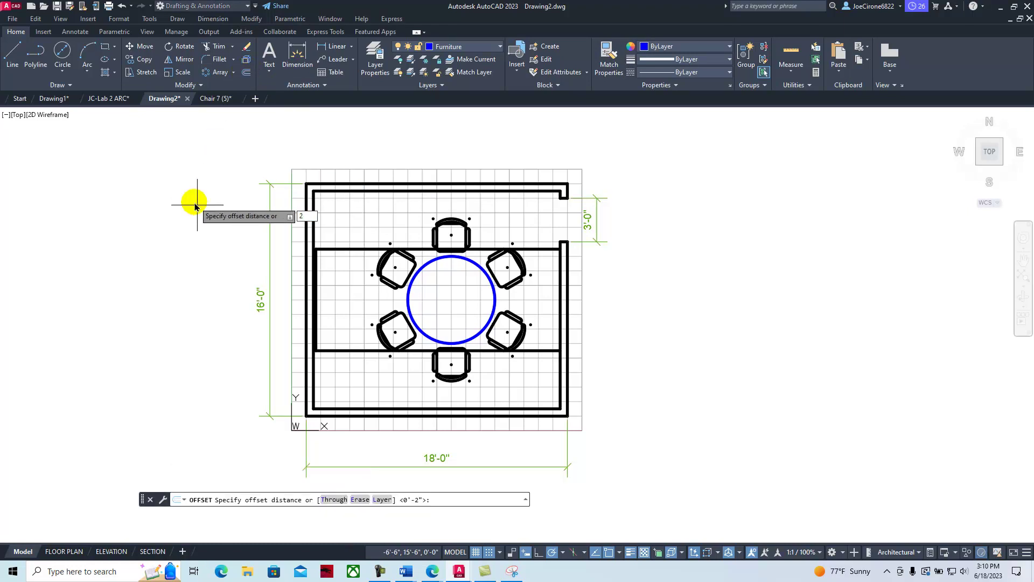
type("24")
key("Return")
scroll(286, 296, "up", 8)
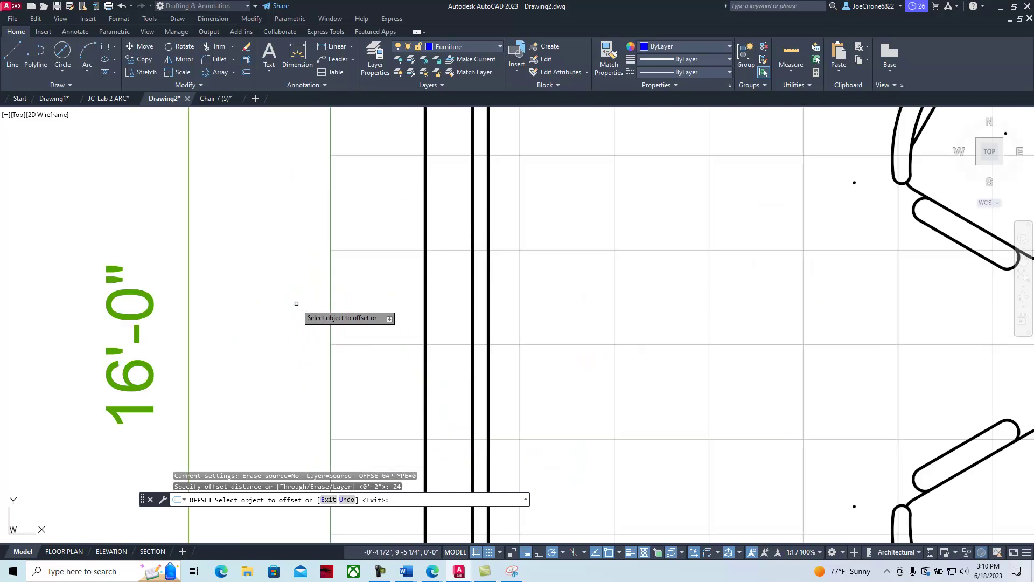
left_click(488, 267)
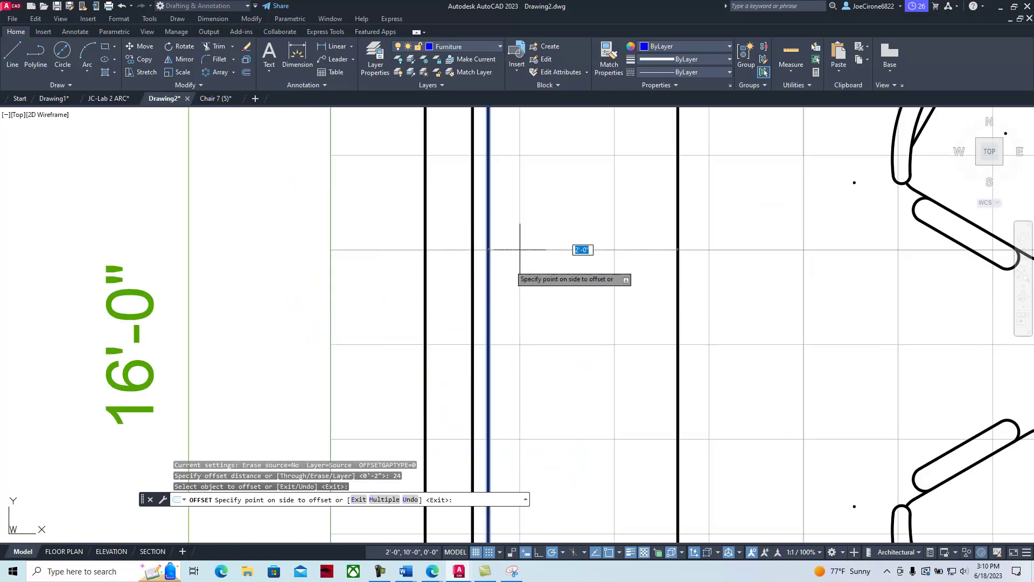
left_click(662, 296)
- Trim the upper horizontal line on the table side of the new vertical line to form the furniture rectangle's top edge
scroll(662, 296, "down", 5)
middle_click_drag(637, 309, 547, 322)
scroll(547, 322, "up", 6)
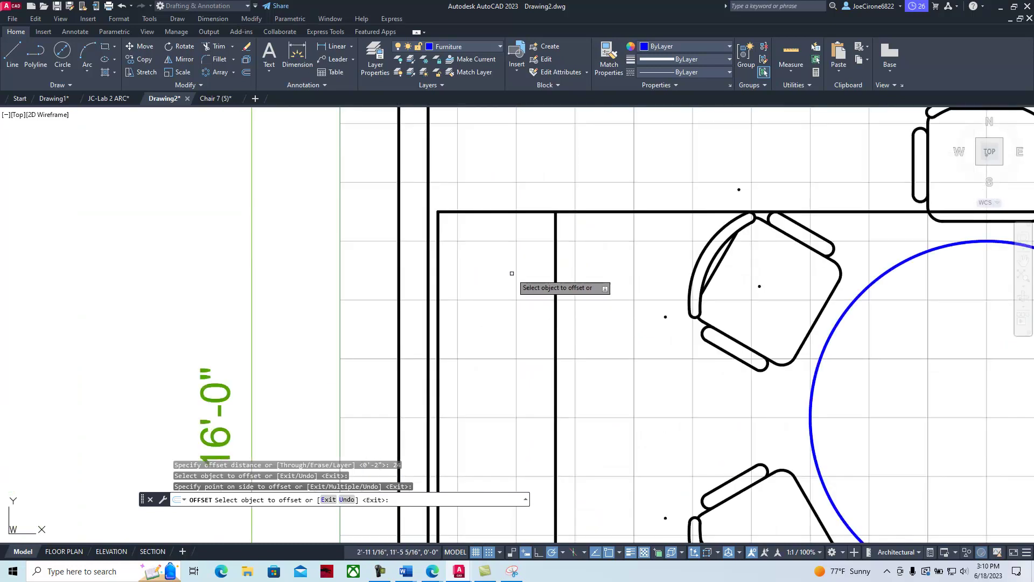
left_click(218, 50)
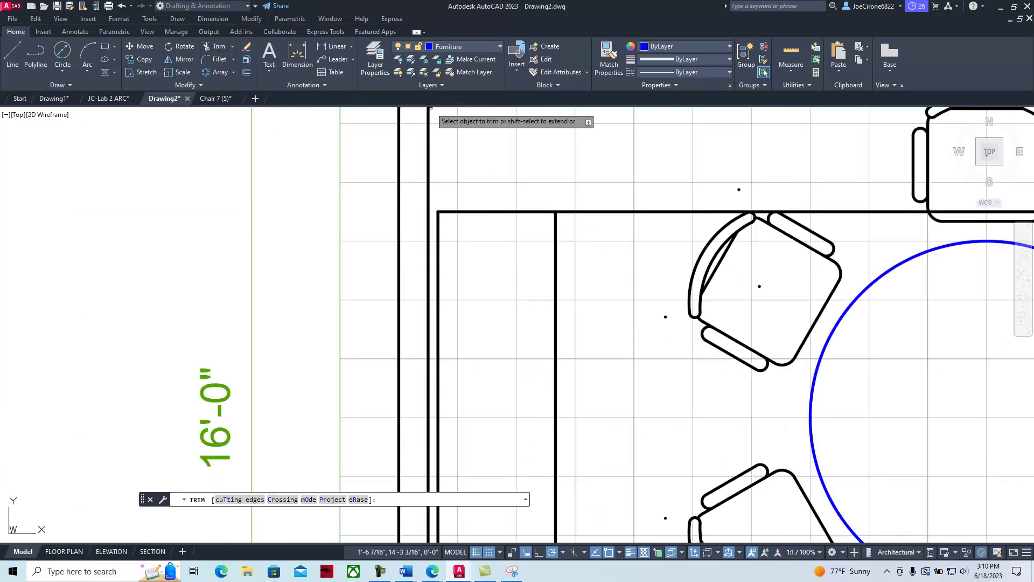
left_click(589, 185)
left_click(608, 244)
key("Return")
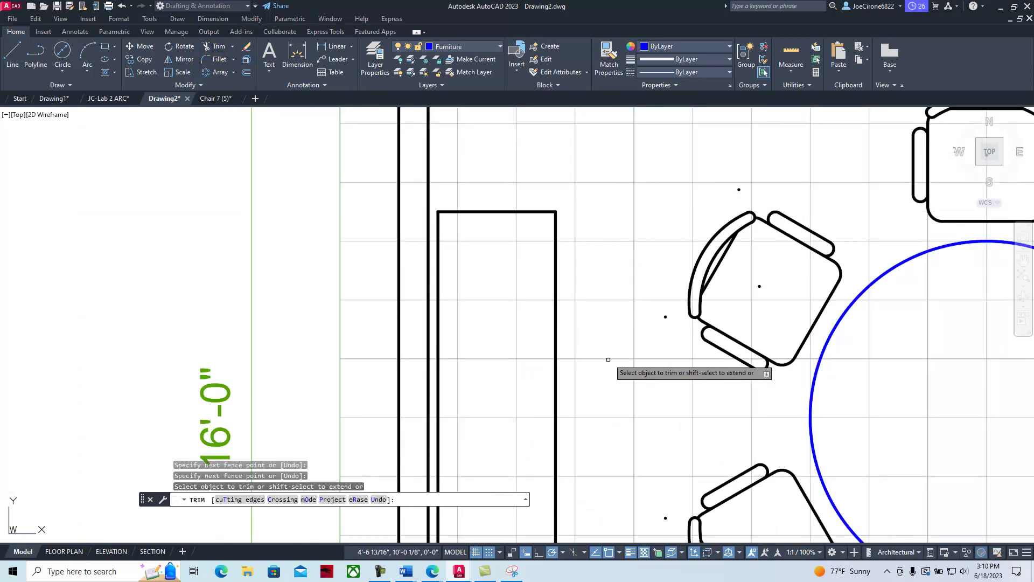
- Trim the lower horizontal line beyond the right vertical line to close the furniture rectangle, and leave the Trim command
middle_click_drag(608, 361, 549, 189)
left_click(544, 389)
left_click(543, 451)
key("Return")
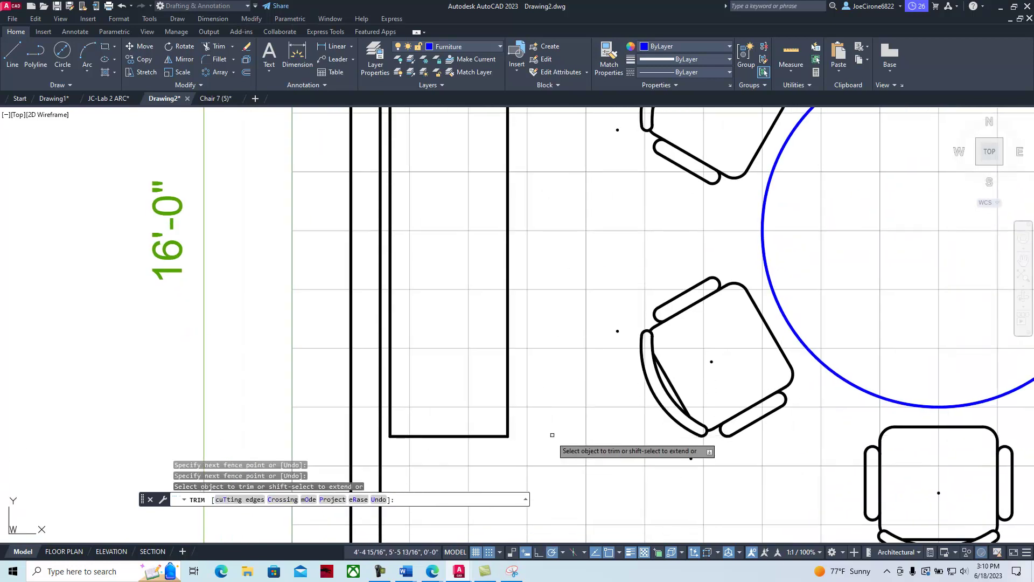
scroll(555, 377, "down", 6)
scroll(558, 374, "up", 3)
scroll(558, 373, "up", 2)
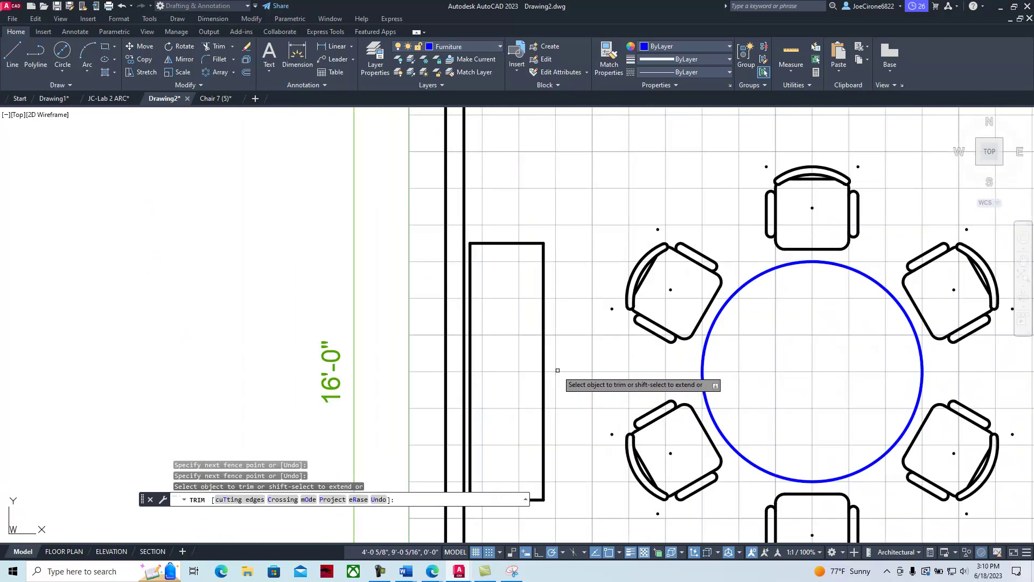
key("Escape")
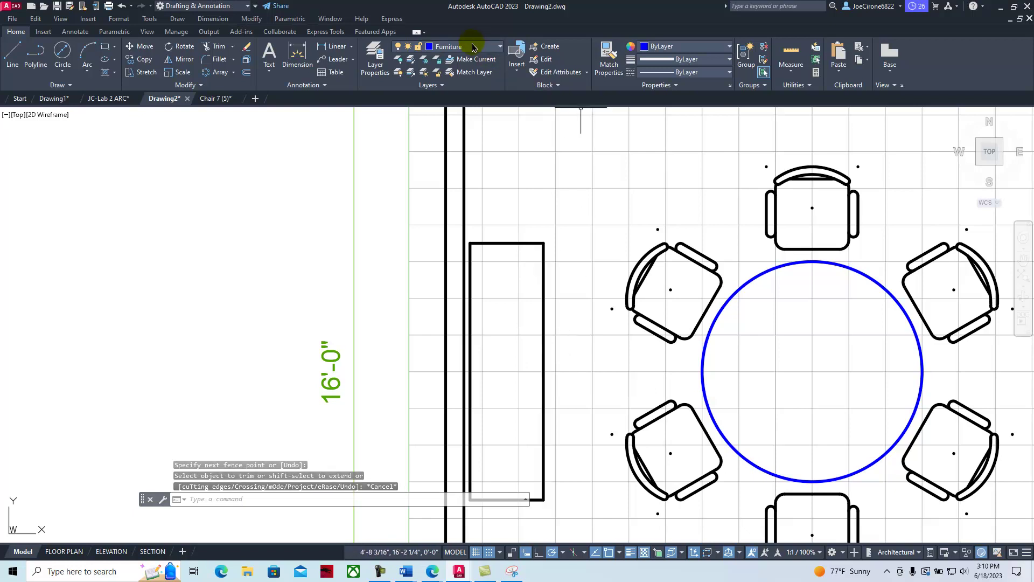
- Move all four edges of the furniture rectangle beside the left wall onto the Furniture layer
left_click(522, 243)
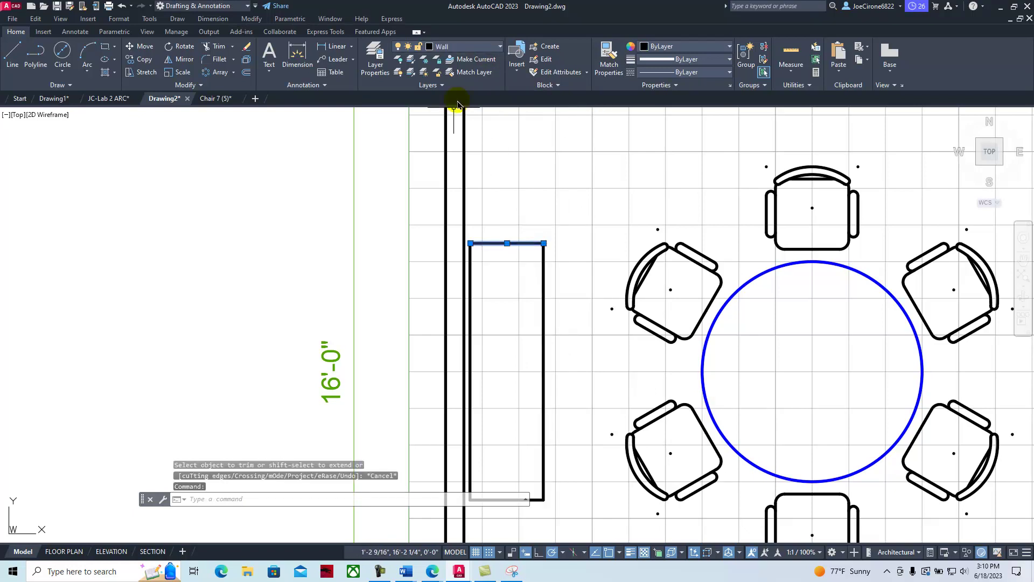
left_click(481, 52)
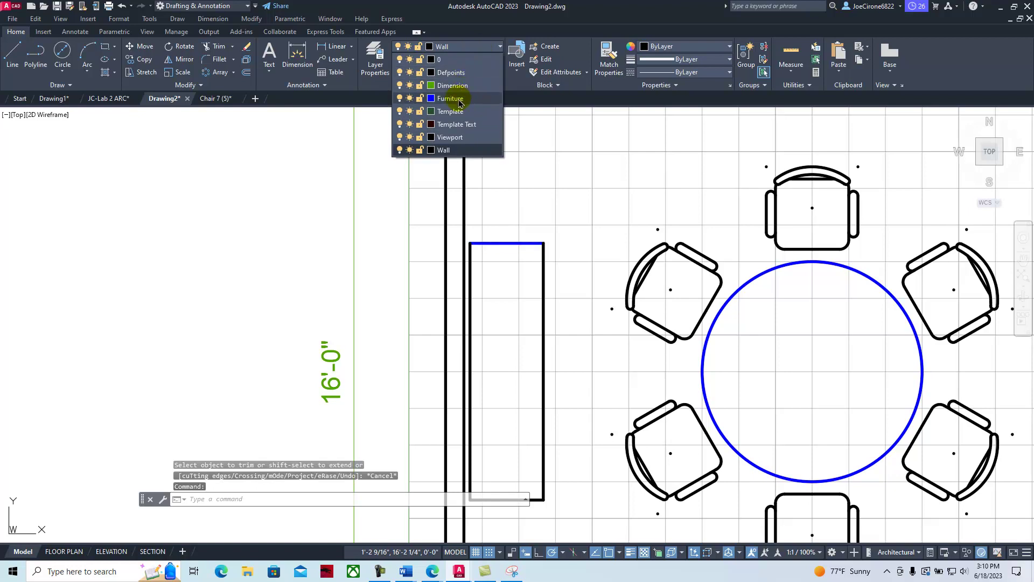
left_click(455, 97)
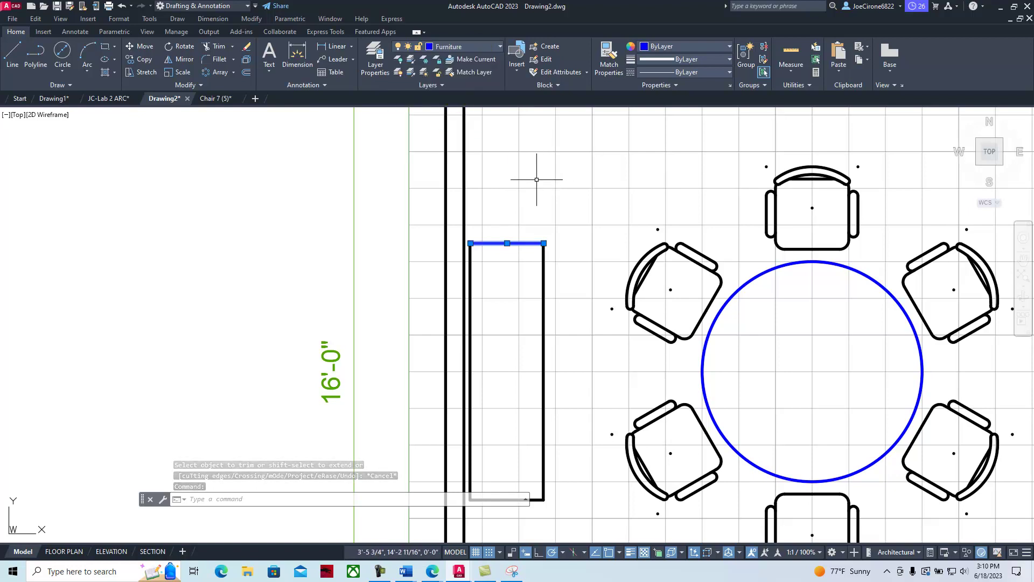
key("Escape")
scroll(573, 230, "down", 2)
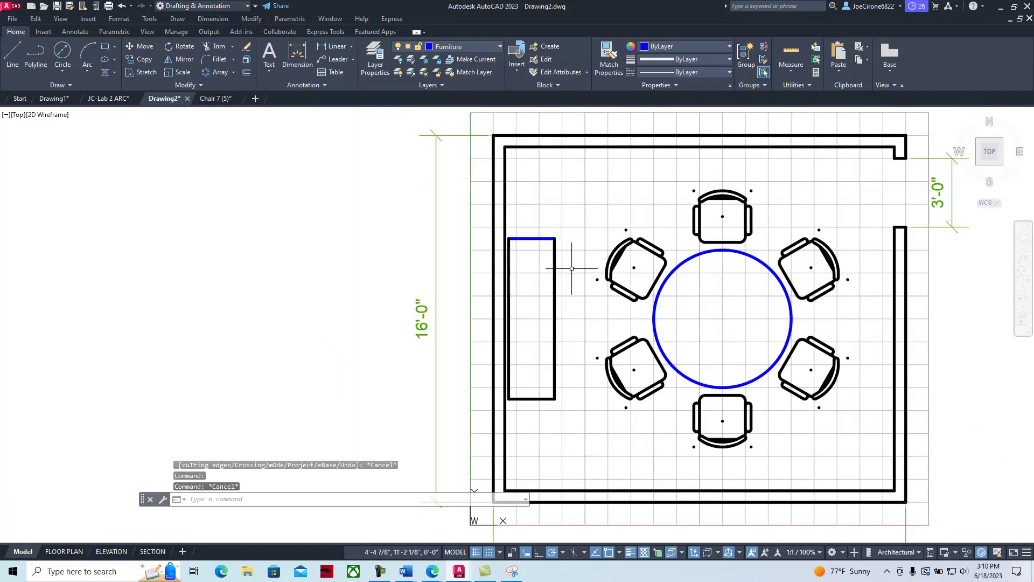
left_click(569, 227)
left_click(507, 418)
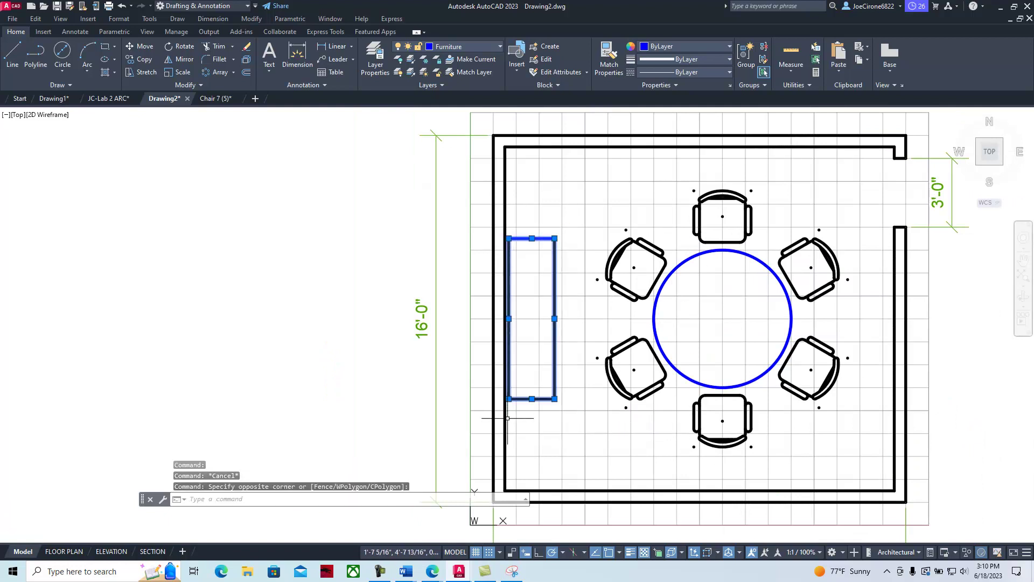
left_click(485, 46)
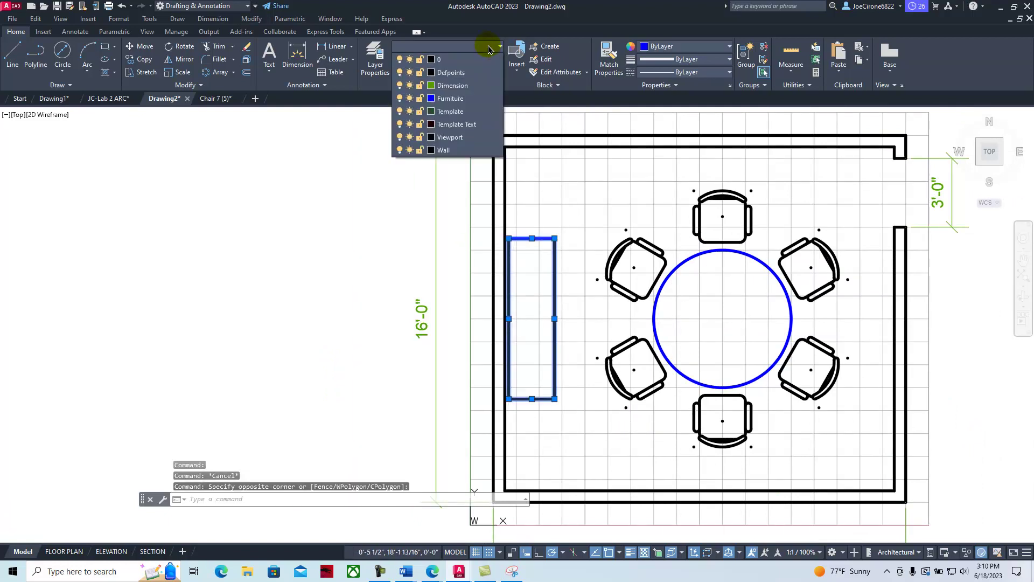
left_click(452, 98)
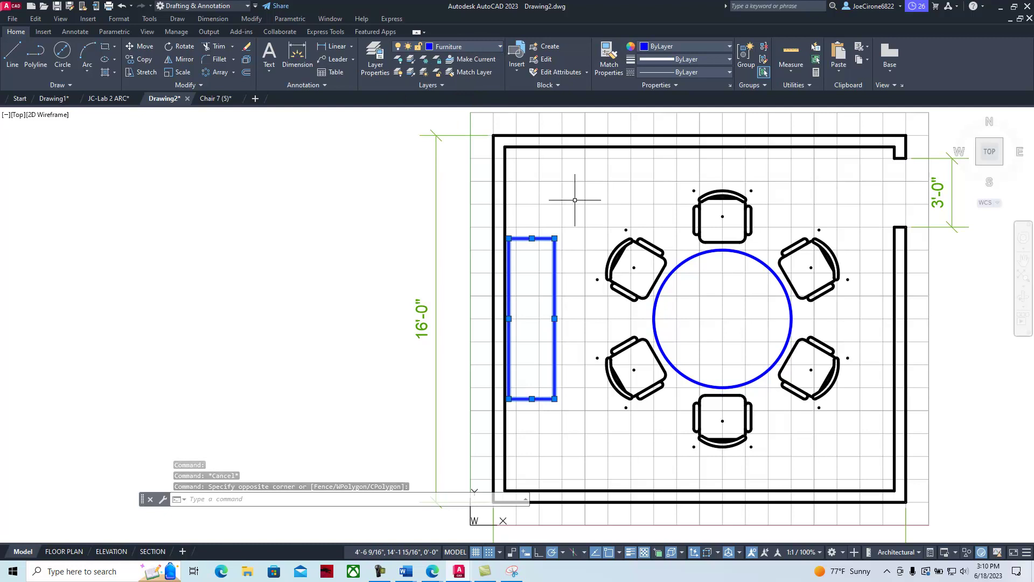
key("Escape")
- Chamfer the furniture rectangle's lower corner on the table side with both chamfer distances at 2"
scroll(571, 439, "up", 6)
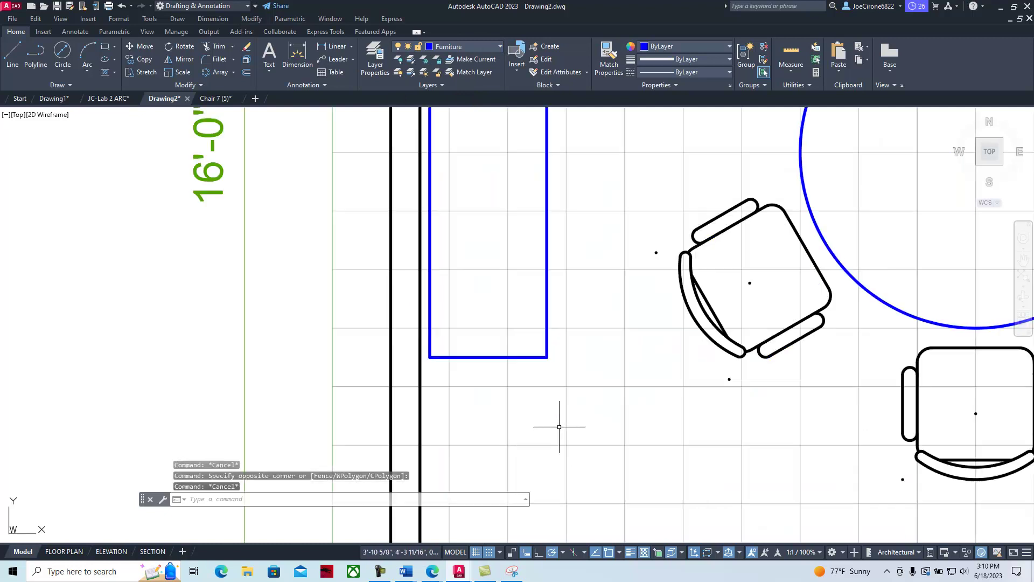
left_click(233, 59)
left_click(231, 99)
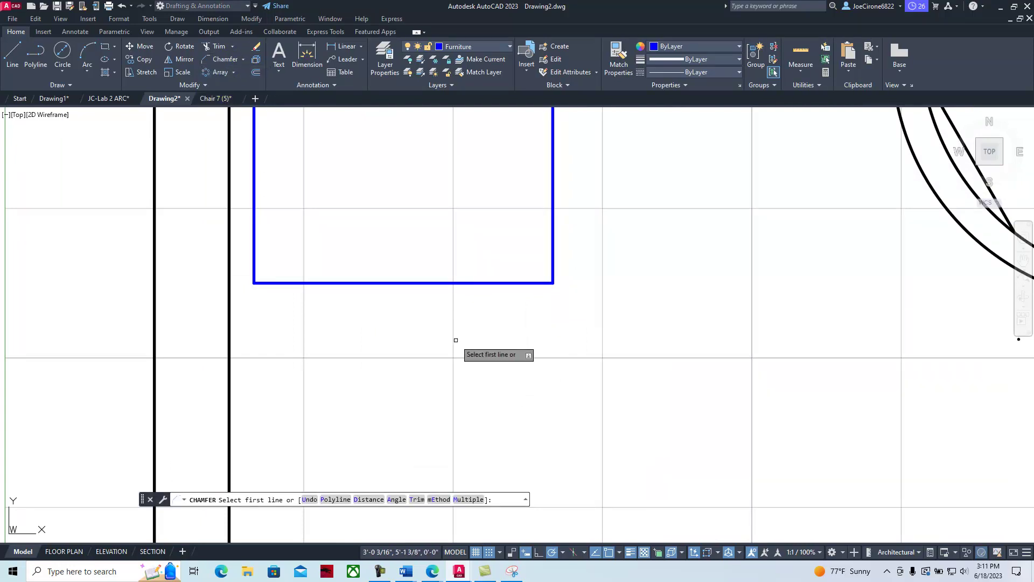
key("Down")
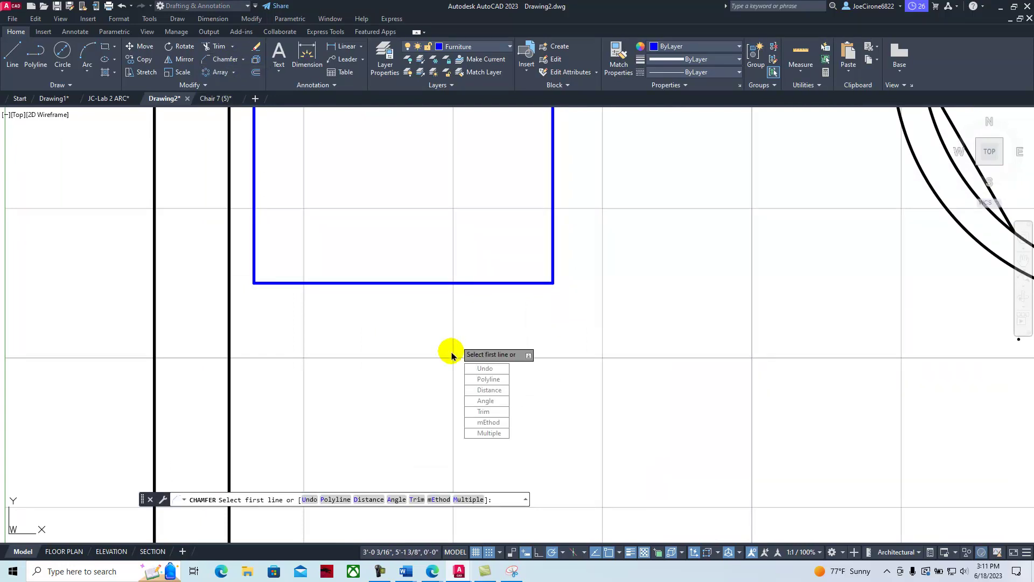
left_click(477, 390)
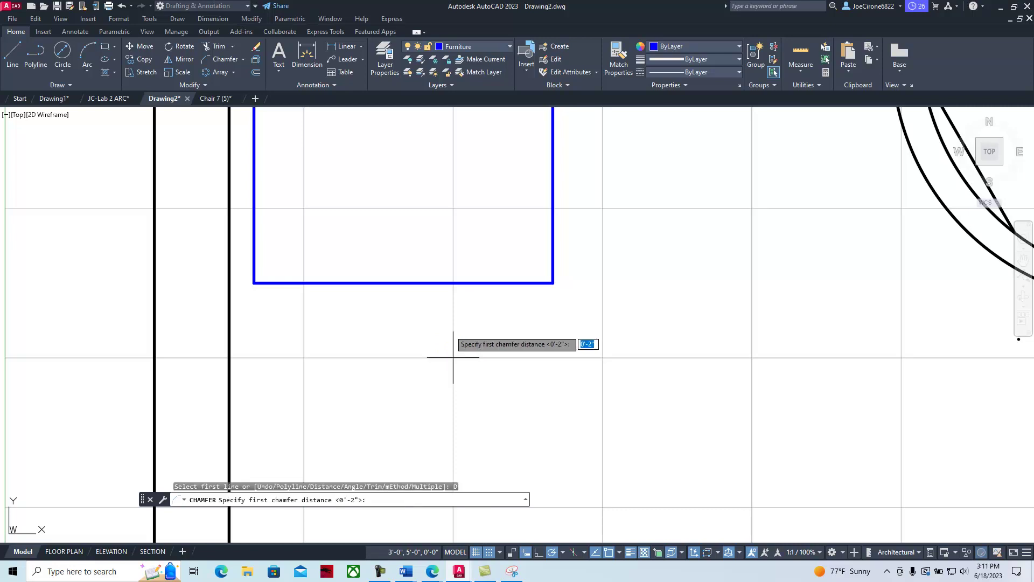
key("Return")
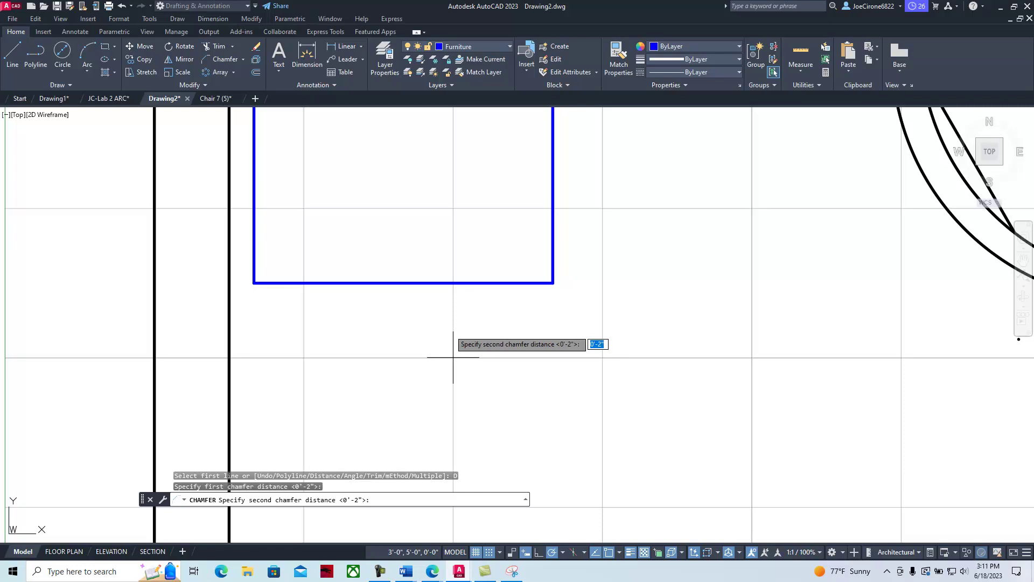
key("Return")
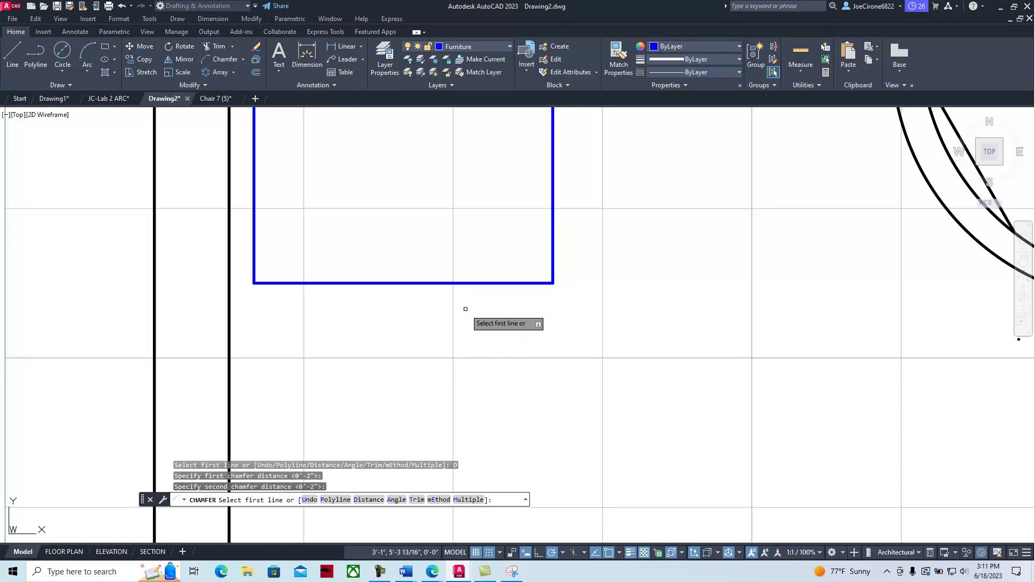
left_click(500, 281)
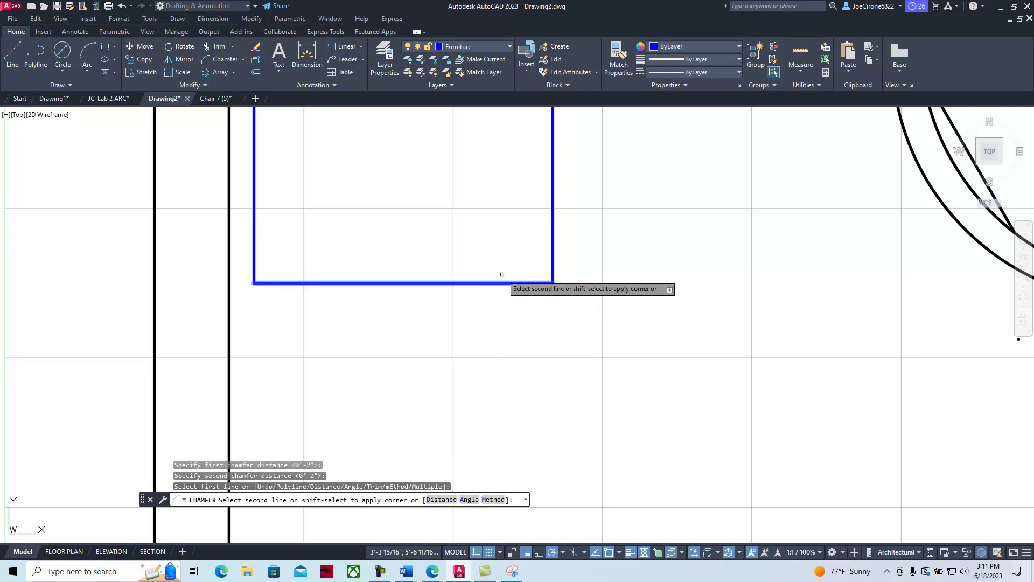
left_click(555, 226)
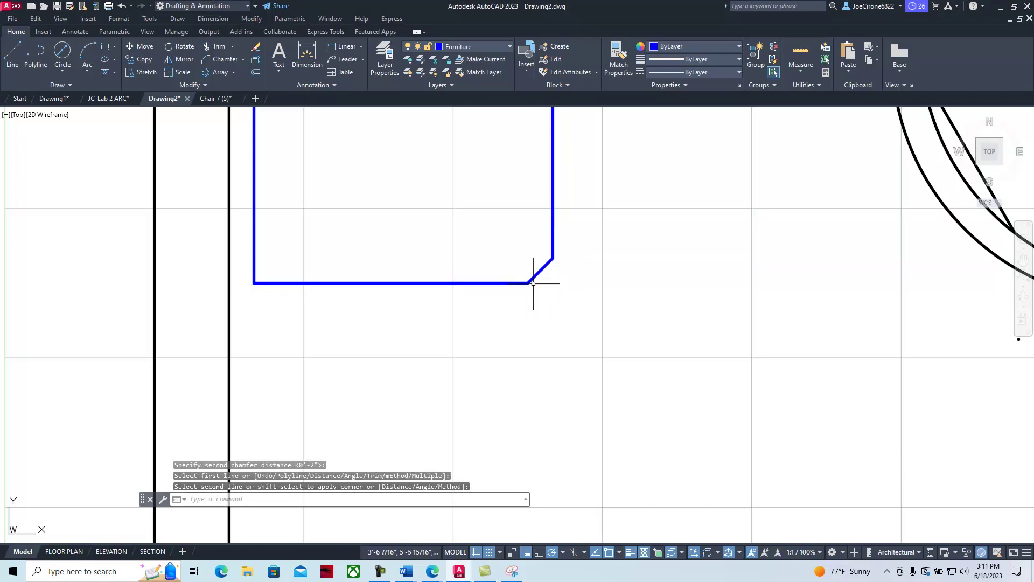
- Chamfer the furniture rectangle's lower corner on the wall side with the same 2" distances
right_click(448, 245)
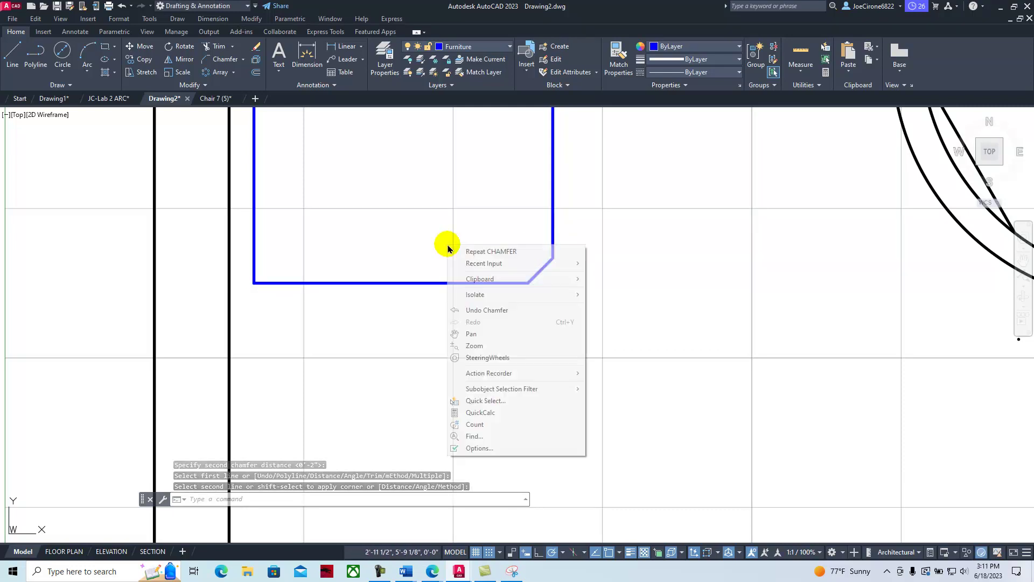
left_click(481, 251)
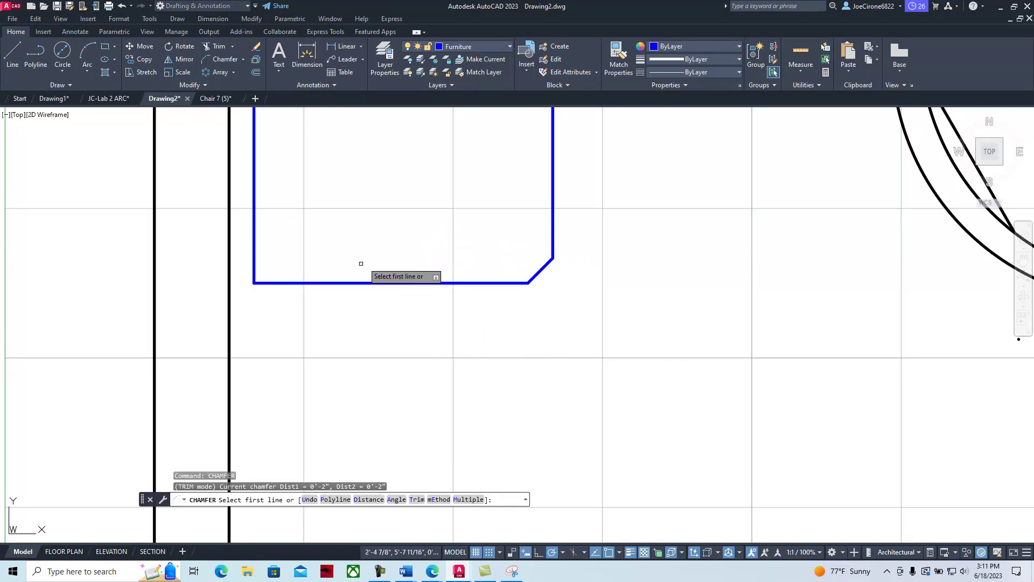
left_click(311, 282)
left_click(258, 249)
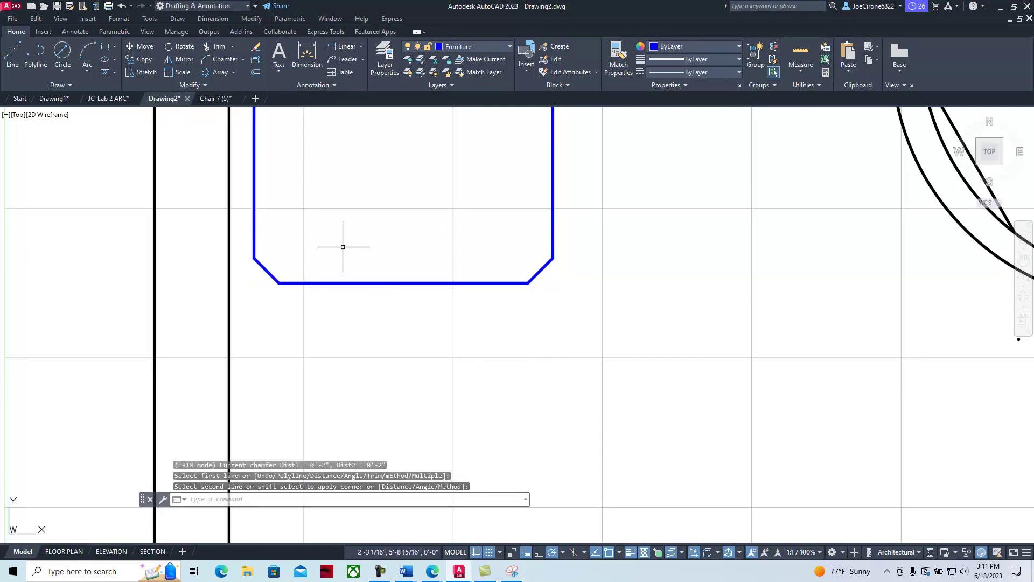
- Chamfer the furniture rectangle's upper corner on the table side with the same 2" distances
scroll(342, 246, "down", 5)
scroll(353, 234, "up", 1)
scroll(418, 332, "up", 6)
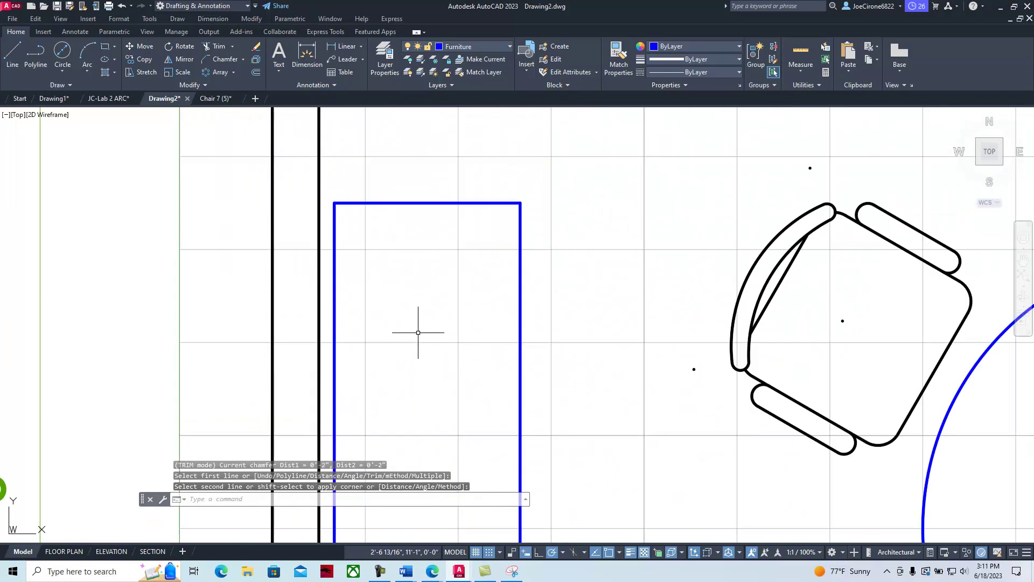
right_click(440, 291)
left_click(469, 293)
left_click(493, 204)
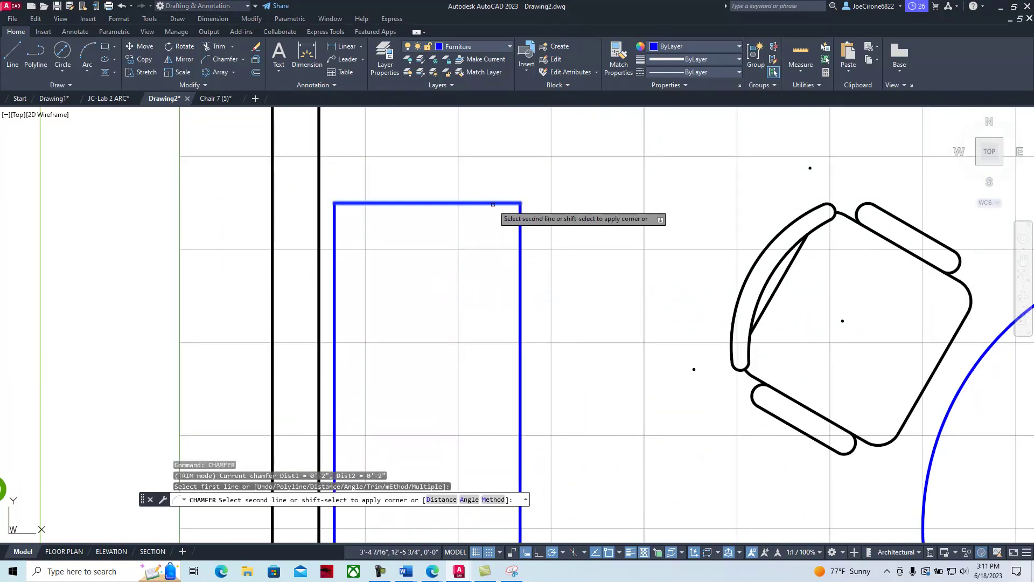
left_click(519, 230)
- Chamfer the furniture rectangle's upper corner on the wall side with the same 2" distances
right_click(490, 242)
left_click(519, 247)
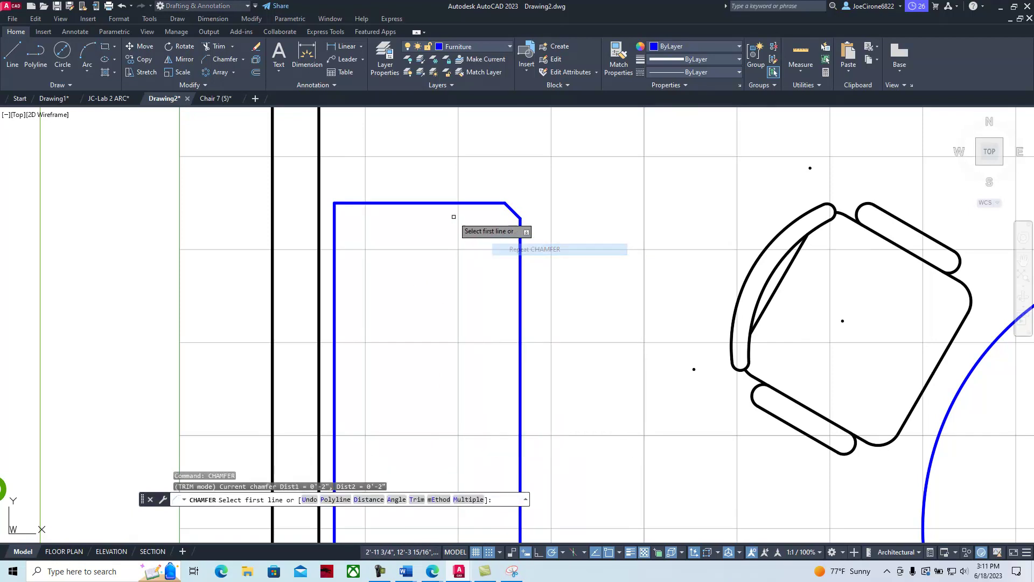
left_click(397, 202)
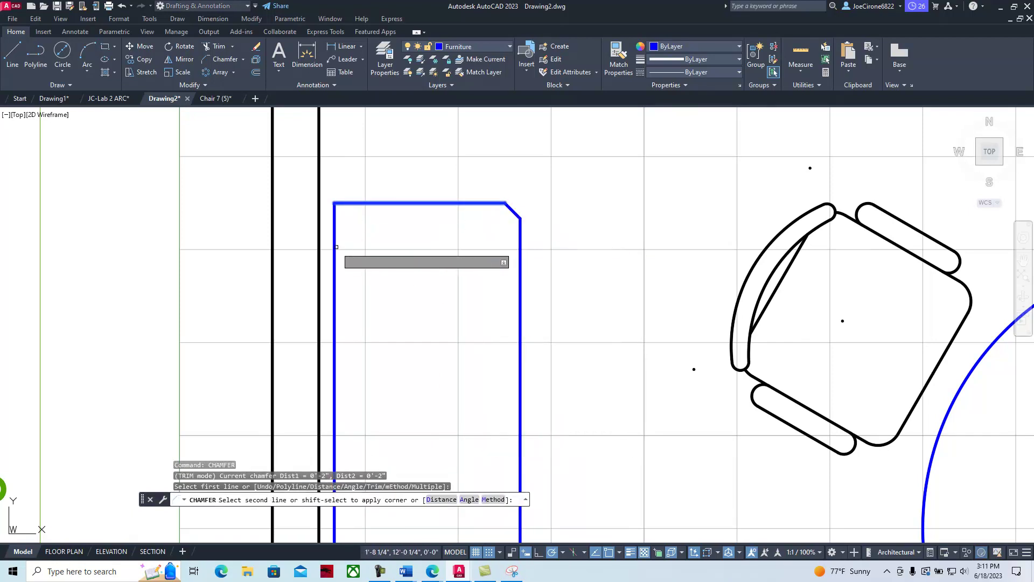
left_click(336, 247)
scroll(338, 244, "down", 4)
middle_click_drag(352, 297, 329, 204)
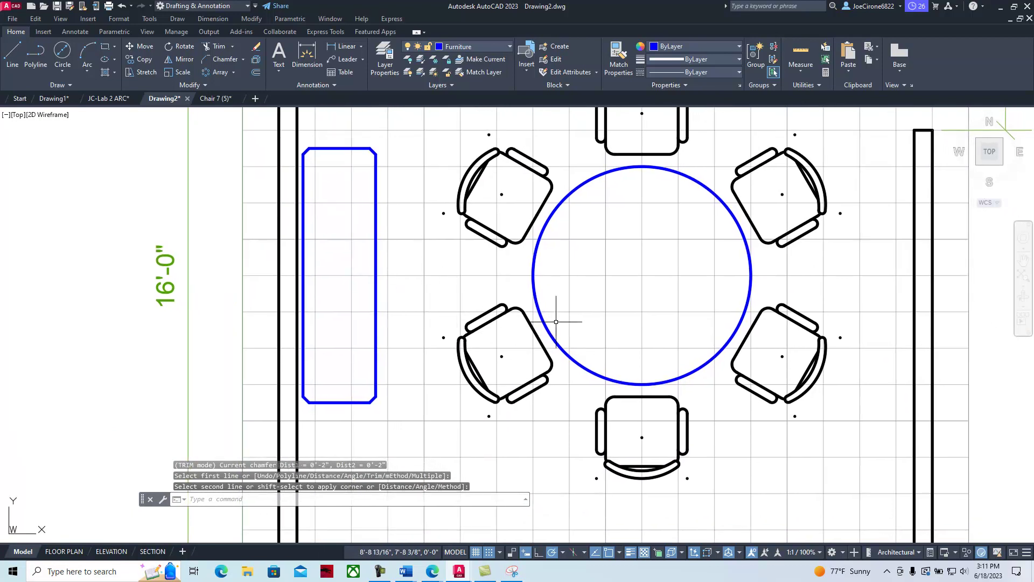
scroll(556, 322, "down", 2)
middle_click_drag(555, 323, 442, 318)
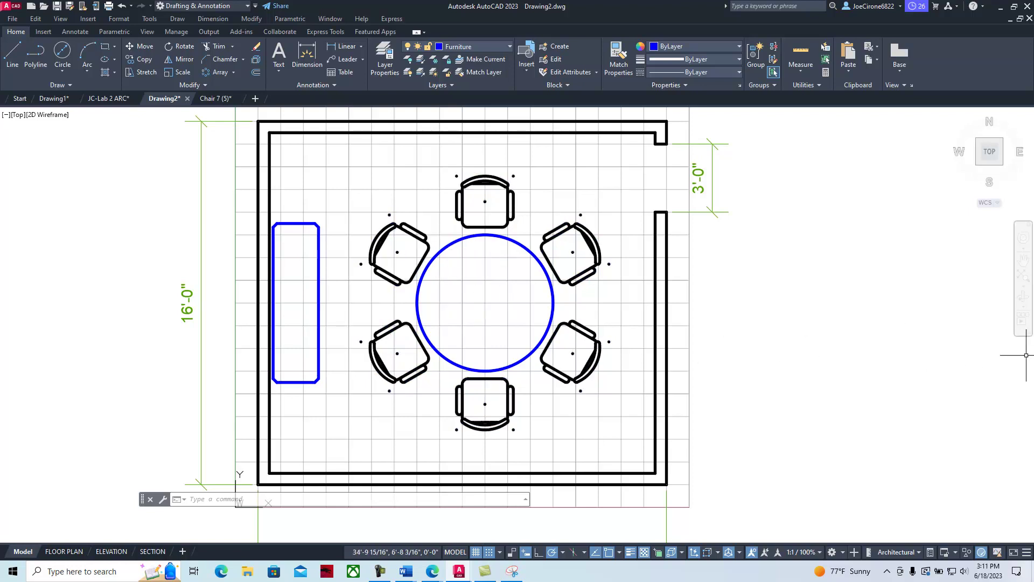
- Bring up the Module 2 Lab 1 reference PDF and arrange it side by side with the drawing window
mouse_move(1026, 355)
left_mouse_down()
mouse_move(1033, 131)
mouse_move(643, 129)
left_mouse_up()
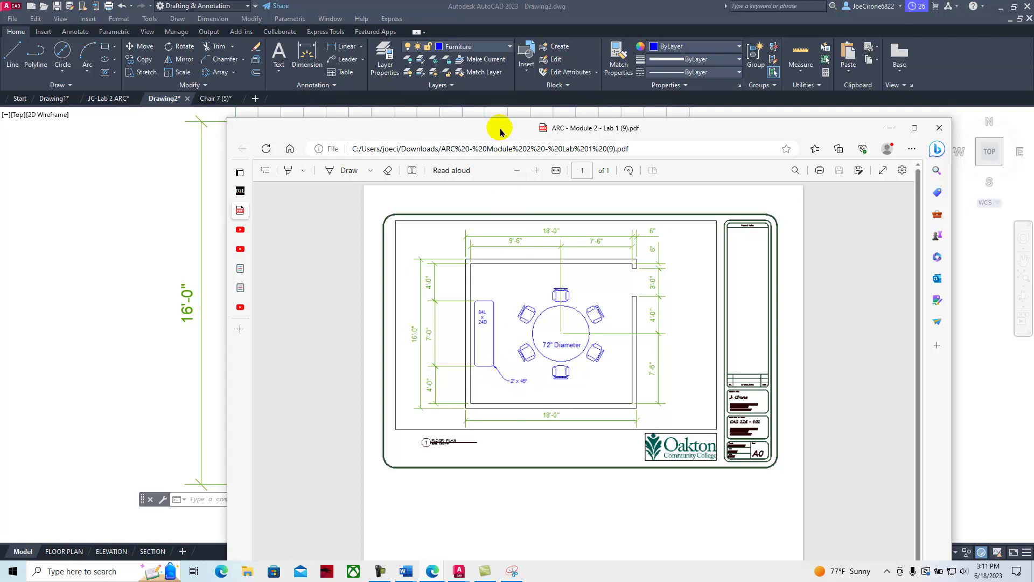
mouse_move(499, 133)
left_mouse_down()
mouse_move(506, 124)
mouse_move(649, 119)
mouse_move(1033, 127)
left_mouse_up()
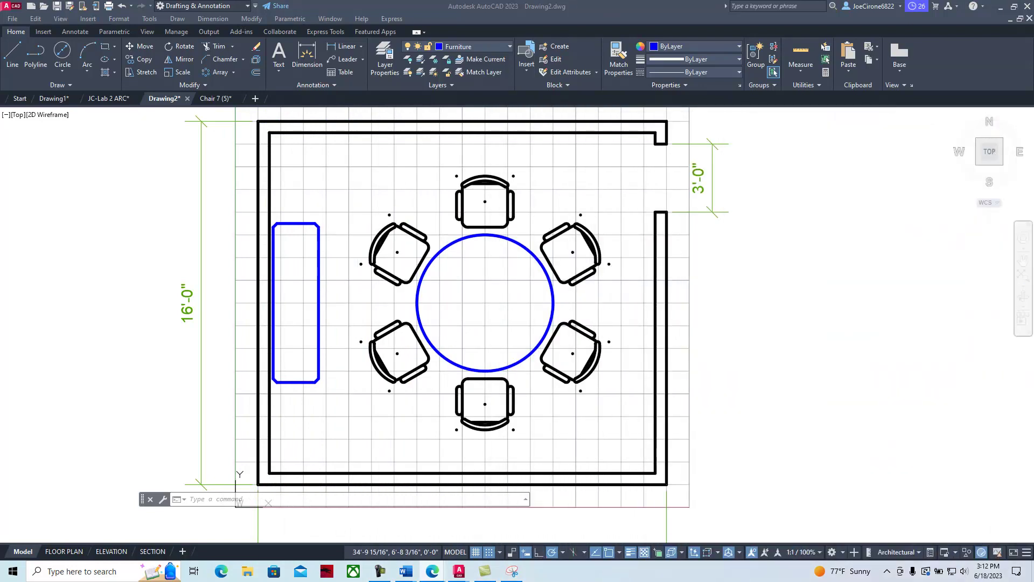
left_click(1013, 8)
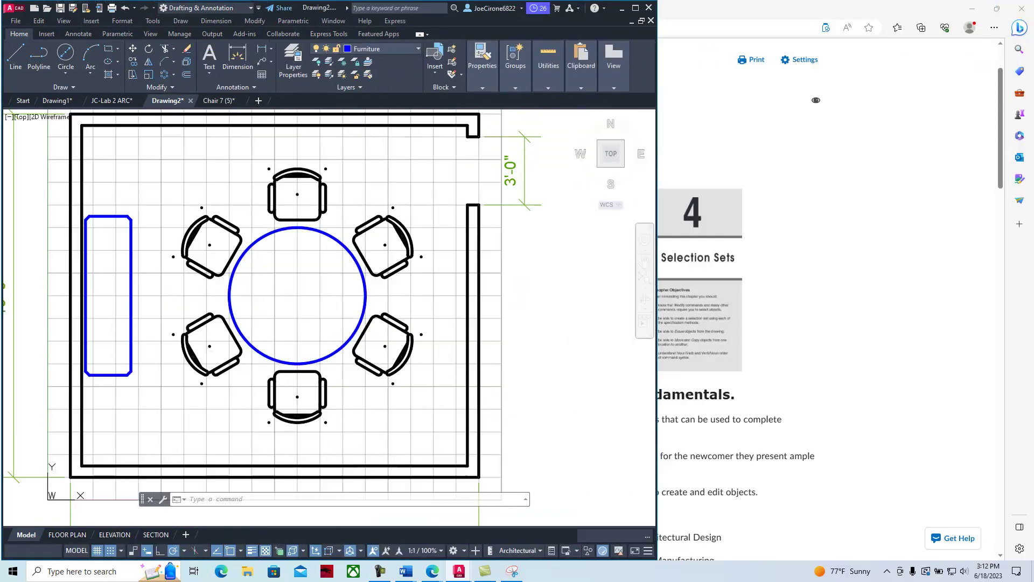
left_click_drag(1032, 127, 503, 16)
left_click_drag(316, 157, 658, 152)
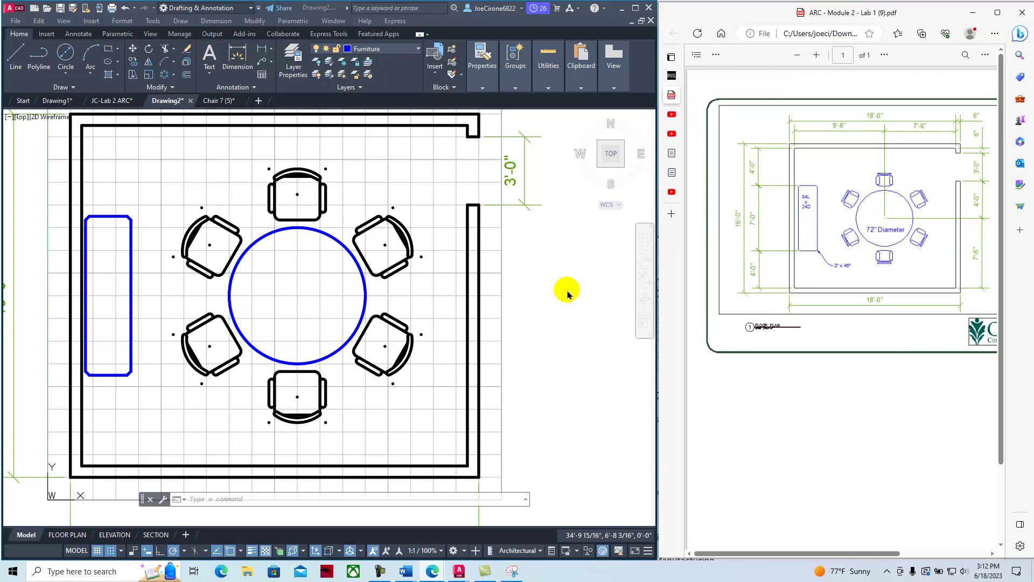
- Return to the AutoCAD drawing, fit the whole floor plan in view, and make Dimension the current layer
left_click(548, 269)
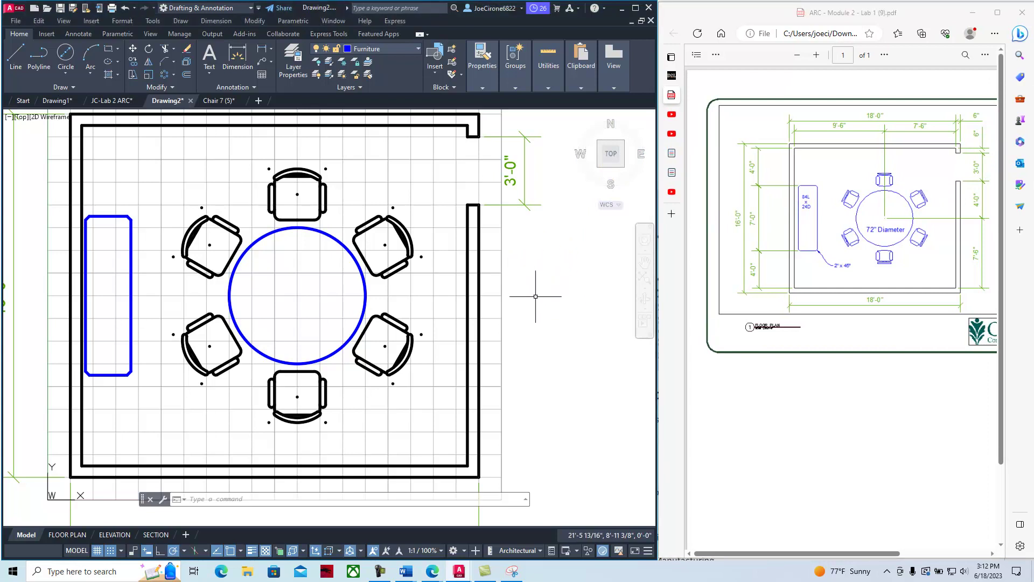
scroll(536, 296, "down", 3)
middle_click_drag(470, 329, 434, 287)
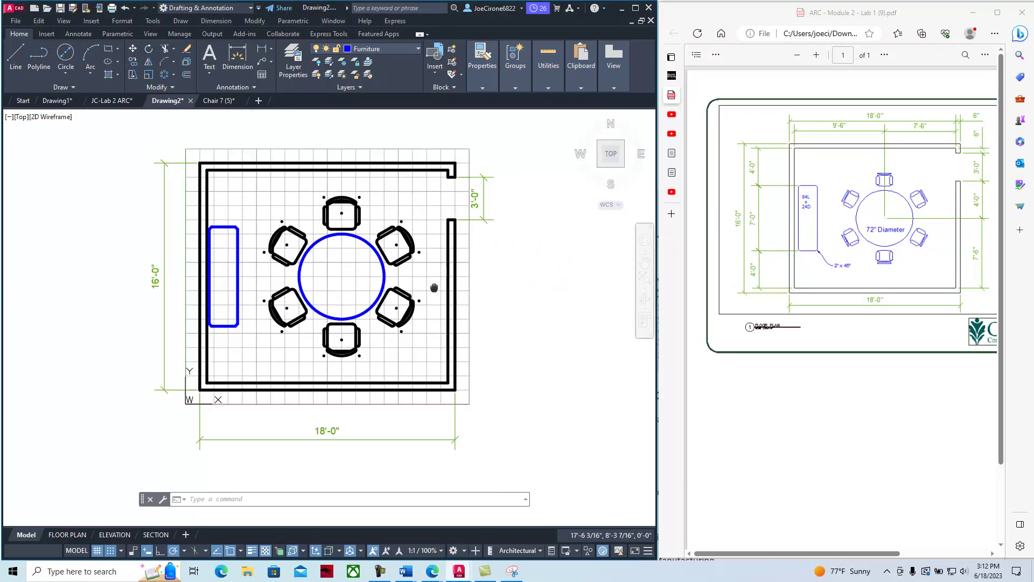
left_click(410, 51)
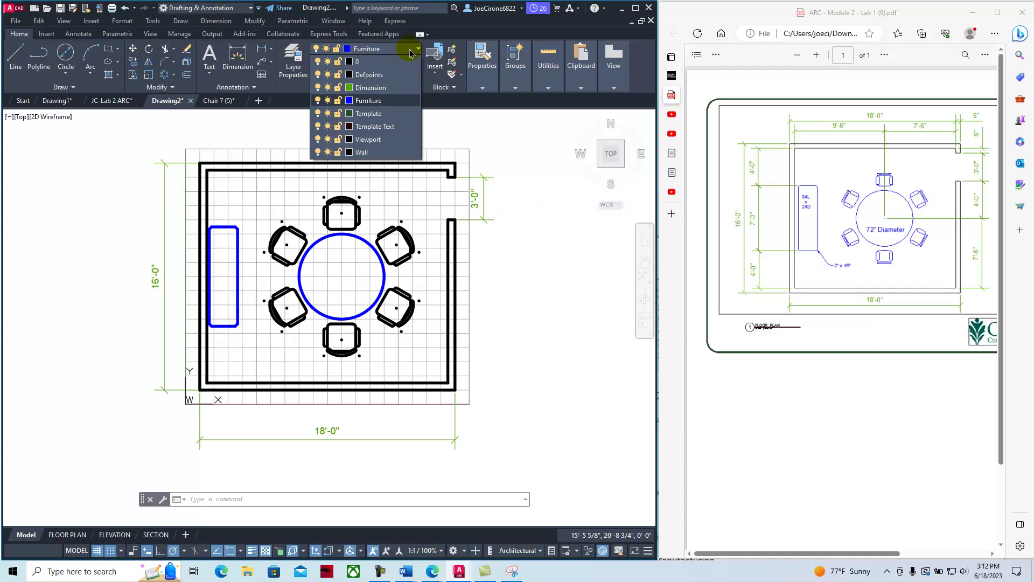
left_click(381, 78)
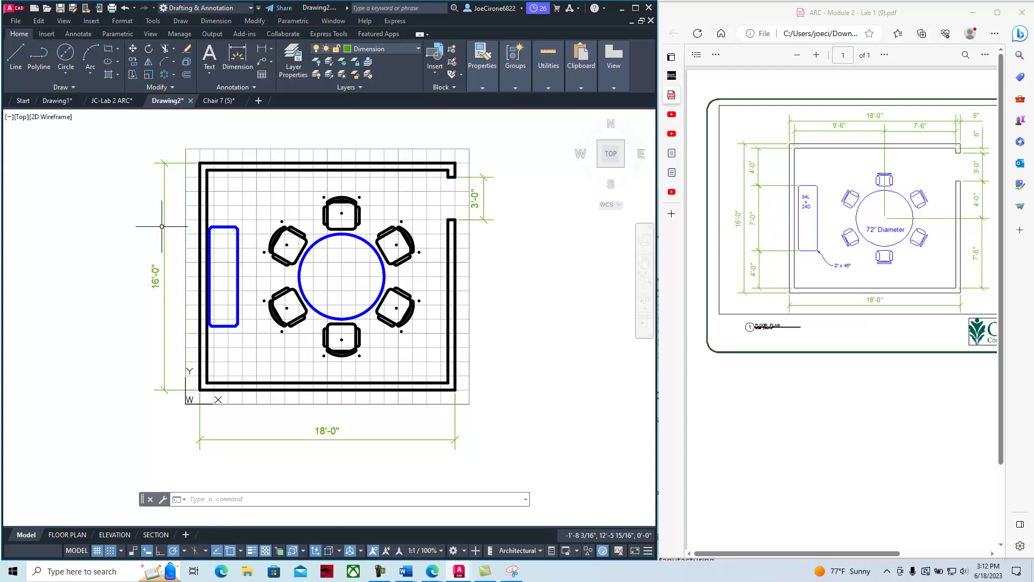
- Move the 16'-0" dimension line farther out, about 5' outside the wall
left_click(164, 162)
left_click(129, 162)
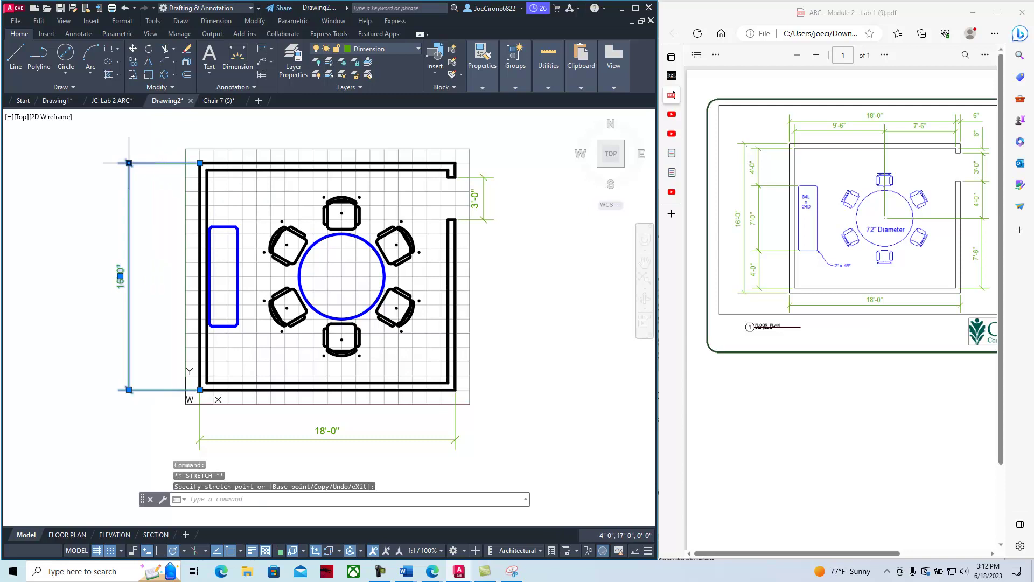
key("Escape")
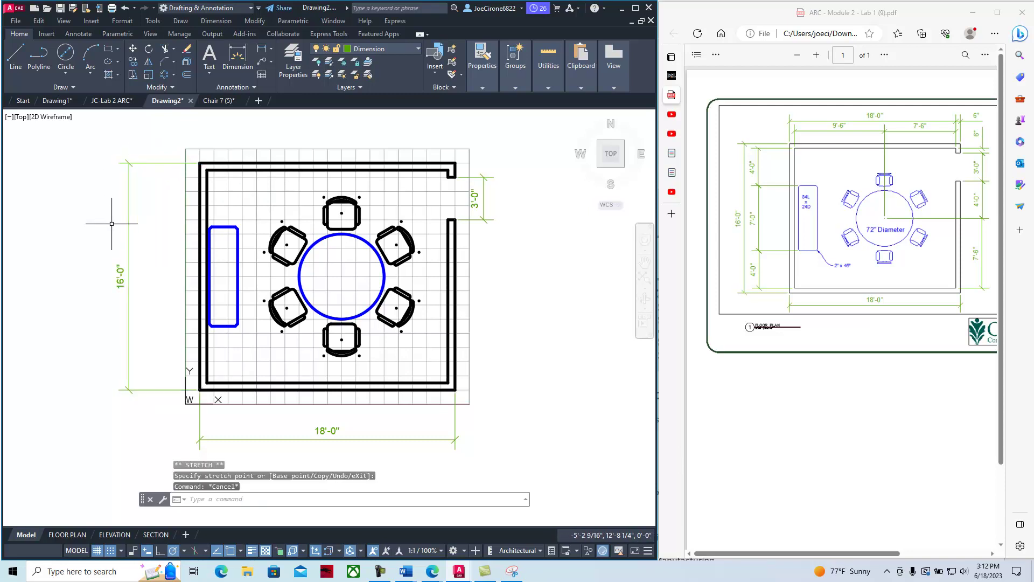
- Turn off grid snap and add a vertical linear dimension from the inner lower-left room corner to the furniture's lower edge, inside the 16'-0" dimension
left_click(271, 51)
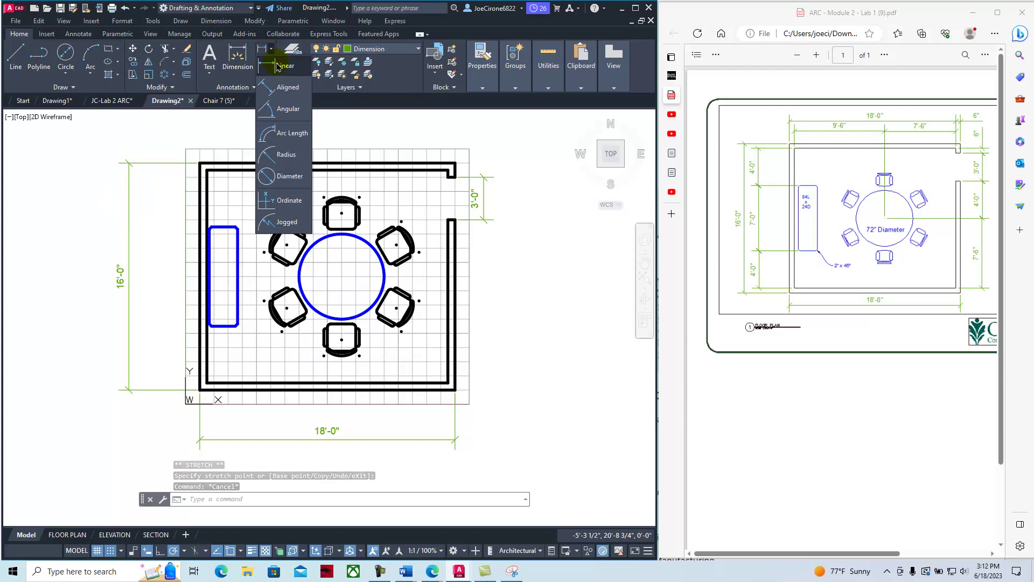
left_click(278, 65)
scroll(159, 363, "up", 3)
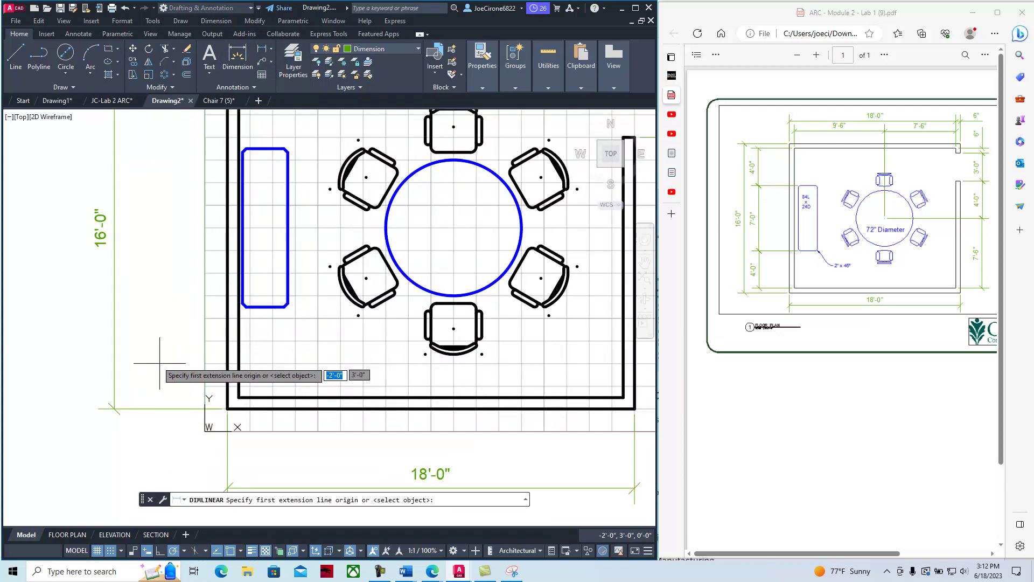
scroll(160, 363, "up", 2)
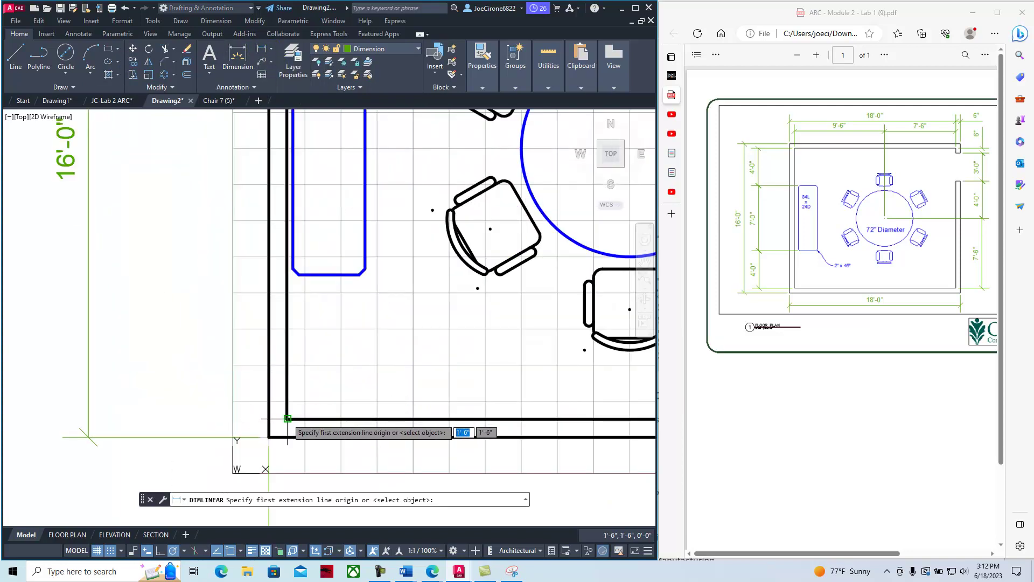
left_click(288, 418)
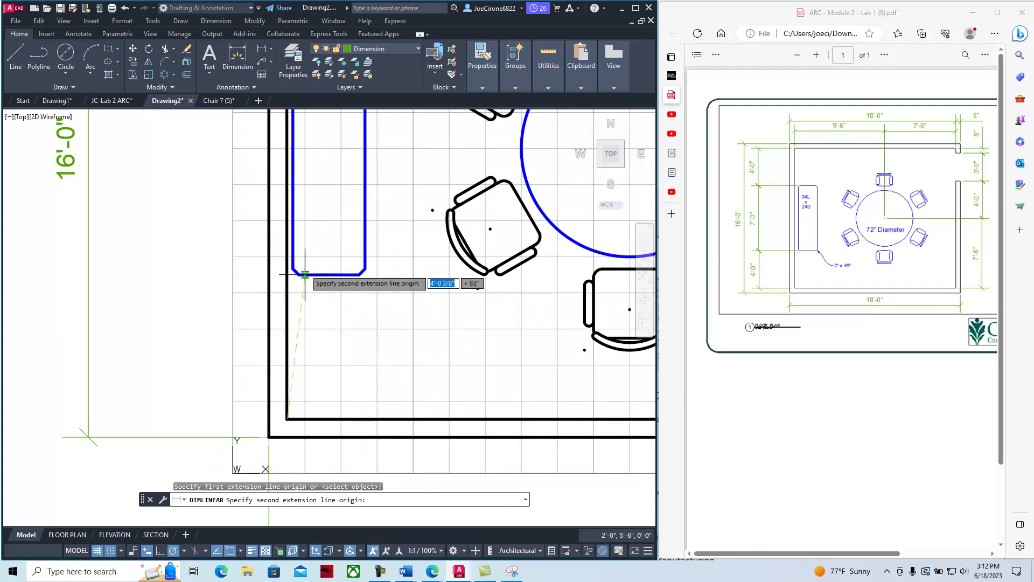
left_click(109, 550)
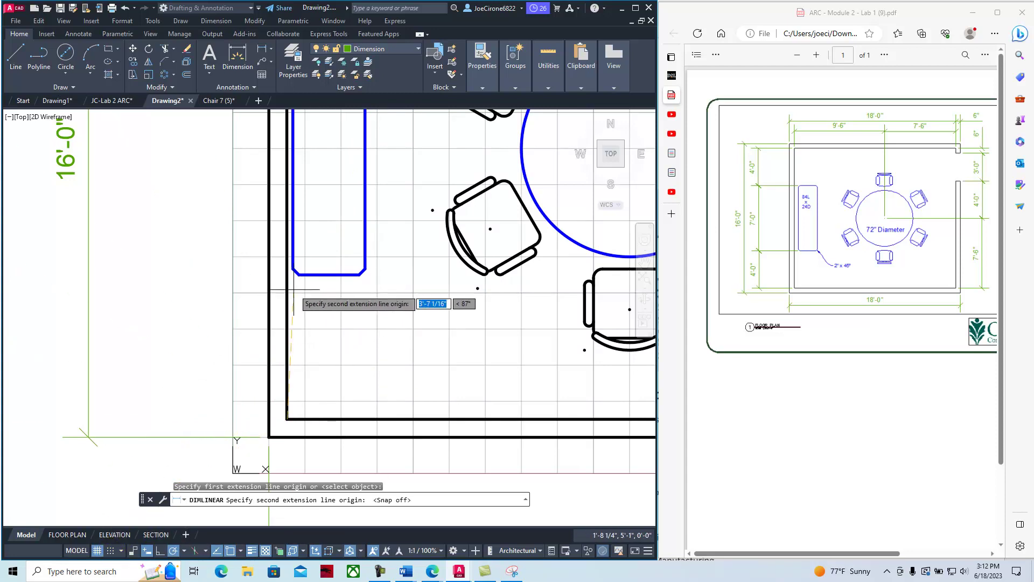
left_click(300, 274)
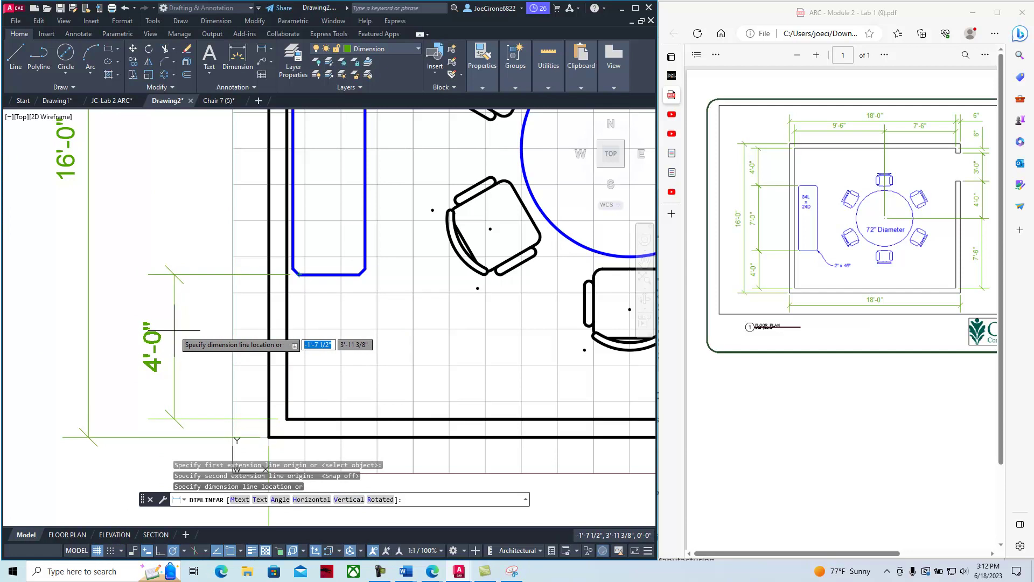
left_click(174, 330)
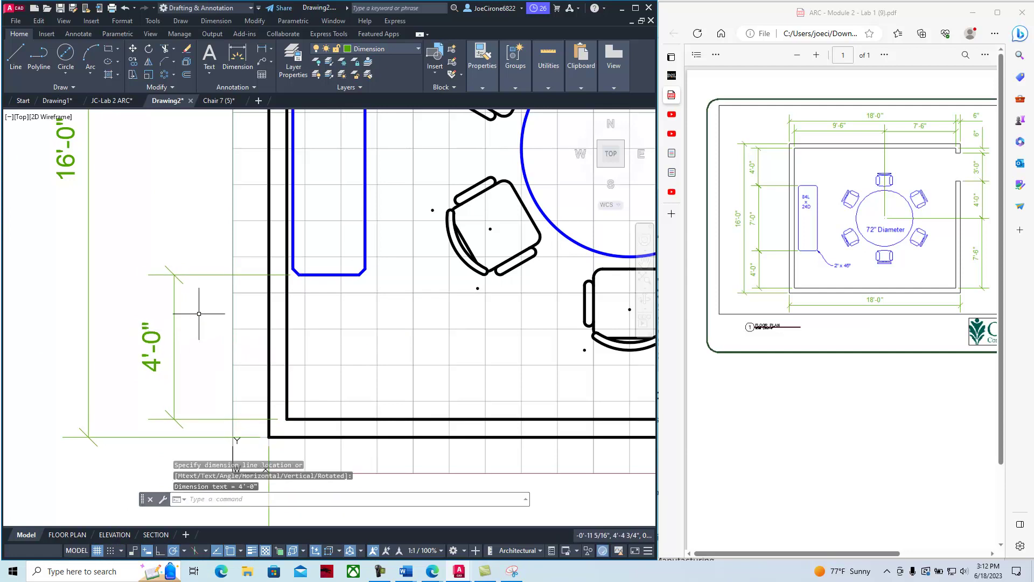
- Add a vertical linear dimension for the furniture's length between its lower and upper edges, continuing the inner dimension column
left_click(259, 50)
scroll(253, 174, "down", 4)
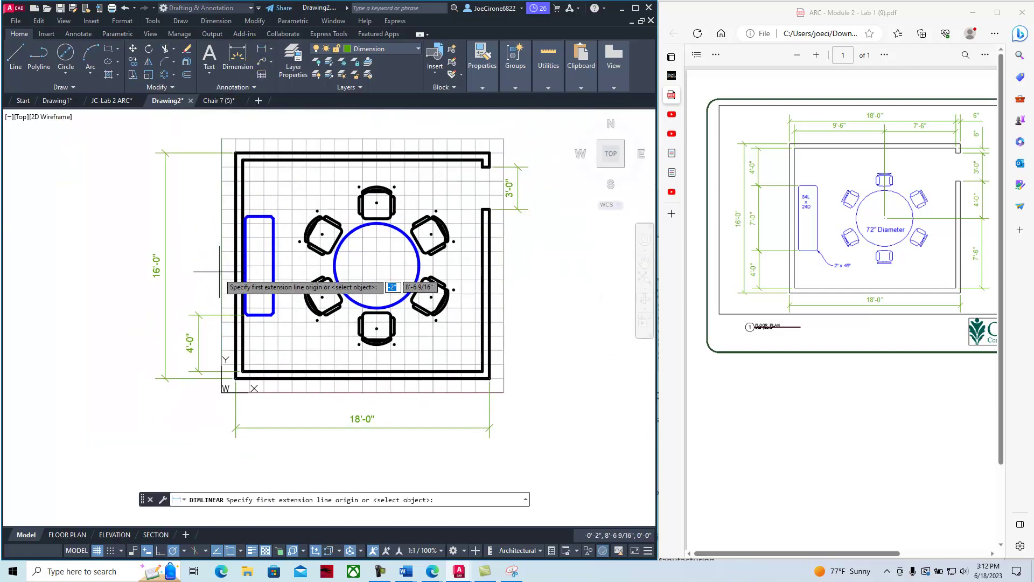
scroll(240, 287, "up", 5)
left_click(259, 370)
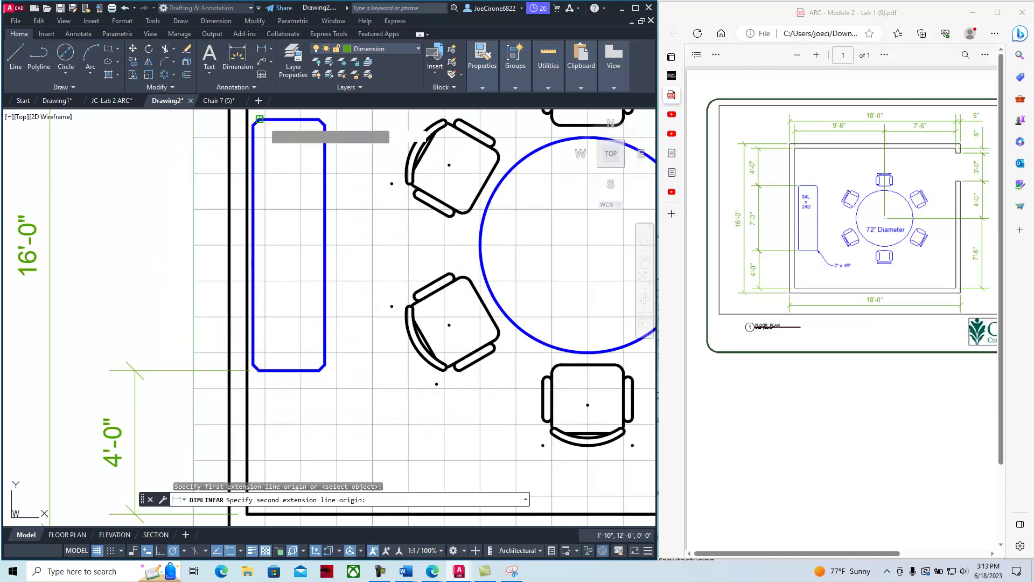
left_click(259, 118)
left_click(133, 183)
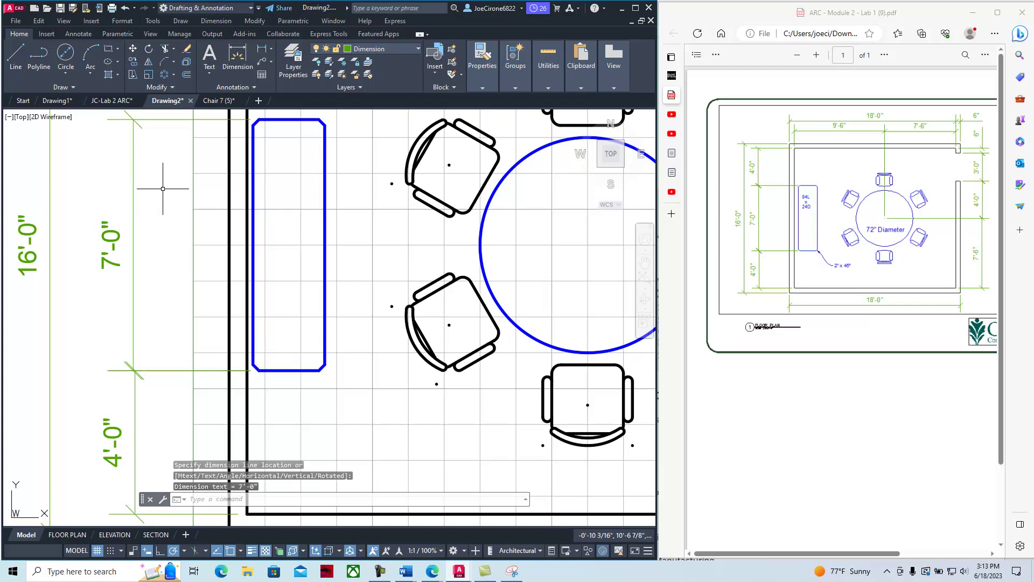
- Align the furniture length's dimension line with the dimension line below it by stretching its lower end onto that line
scroll(143, 361, "down", 3)
scroll(152, 272, "up", 8)
scroll(152, 272, "down", 4)
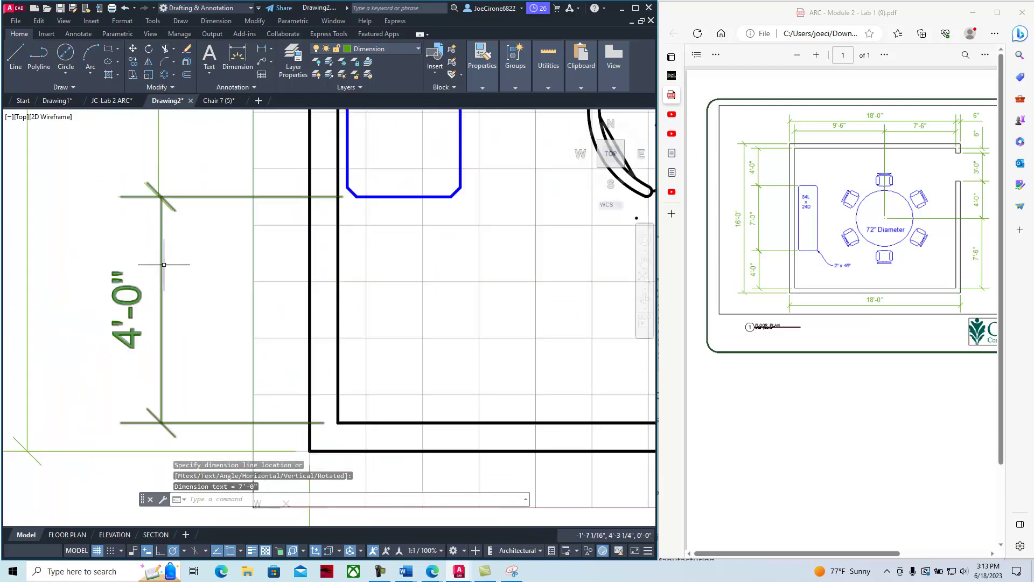
middle_click_drag(161, 270, 170, 405)
left_click(162, 273)
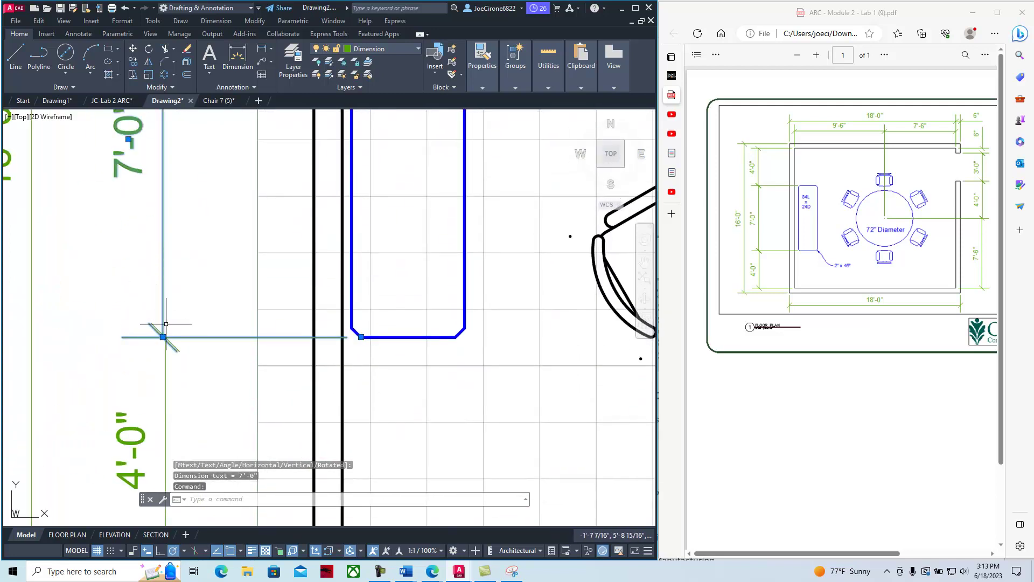
scroll(164, 362, "up", 5)
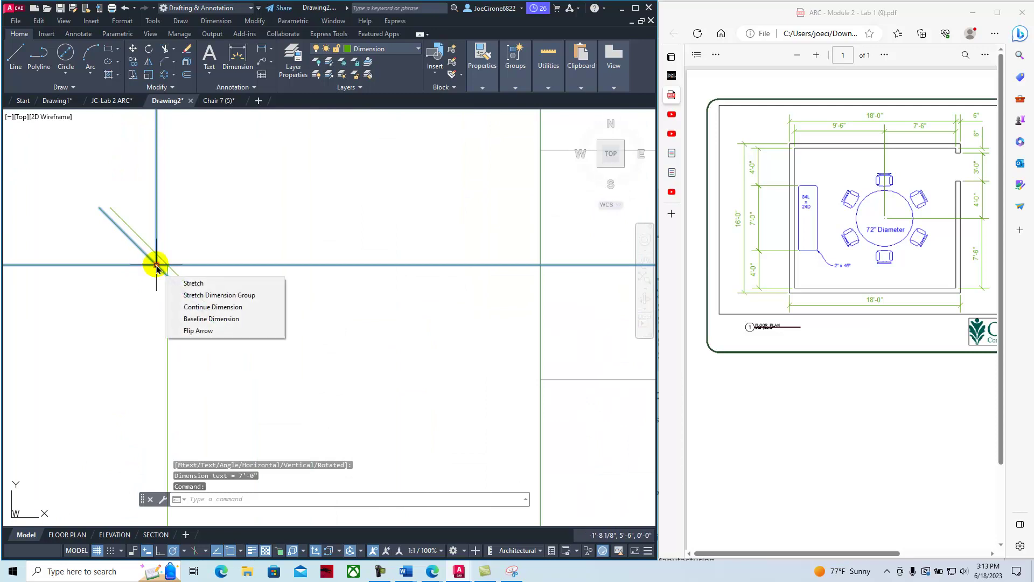
left_click(157, 264)
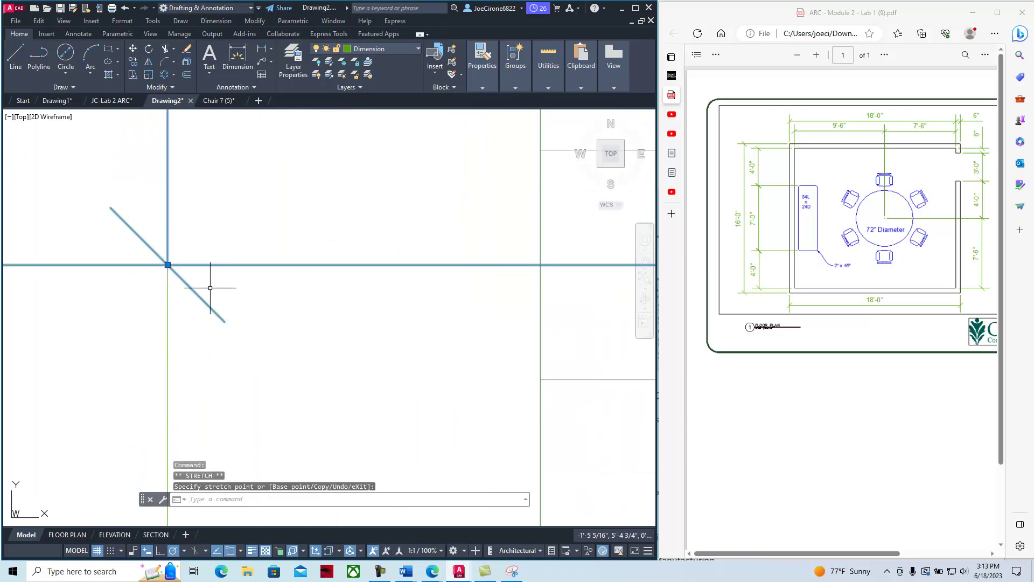
scroll(210, 287, "down", 5)
key("Escape")
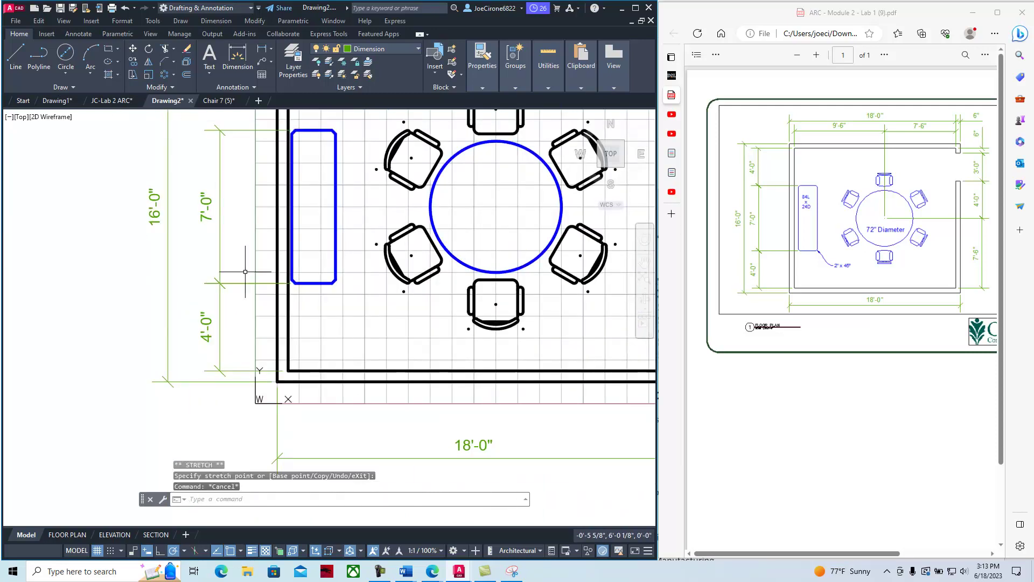
- Add a vertical linear dimension from the furniture's upper edge to the inner upper-left room corner, above the furniture length dimension
scroll(245, 272, "down", 4)
scroll(250, 280, "up", 4)
scroll(251, 280, "up", 4)
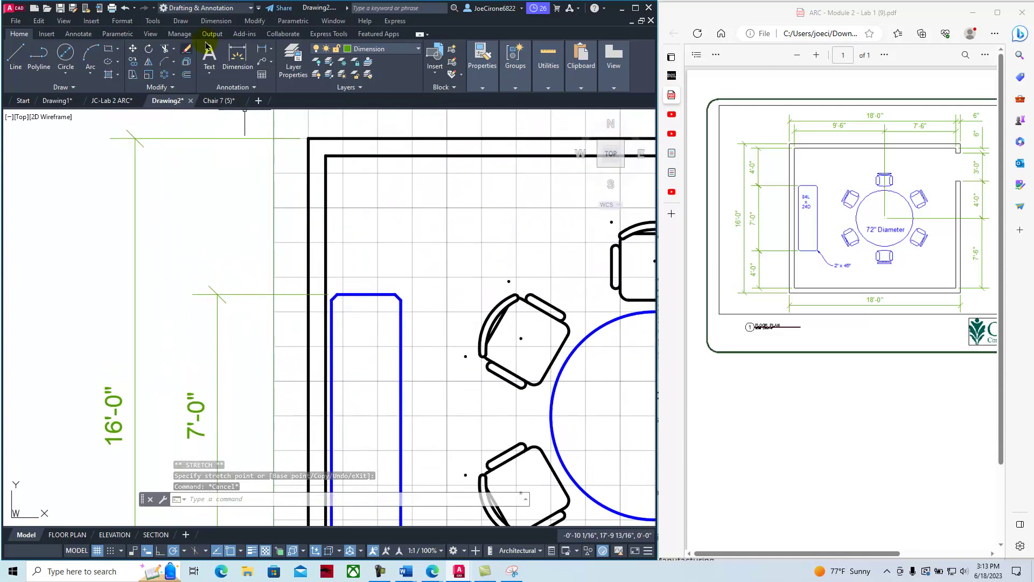
left_click(261, 50)
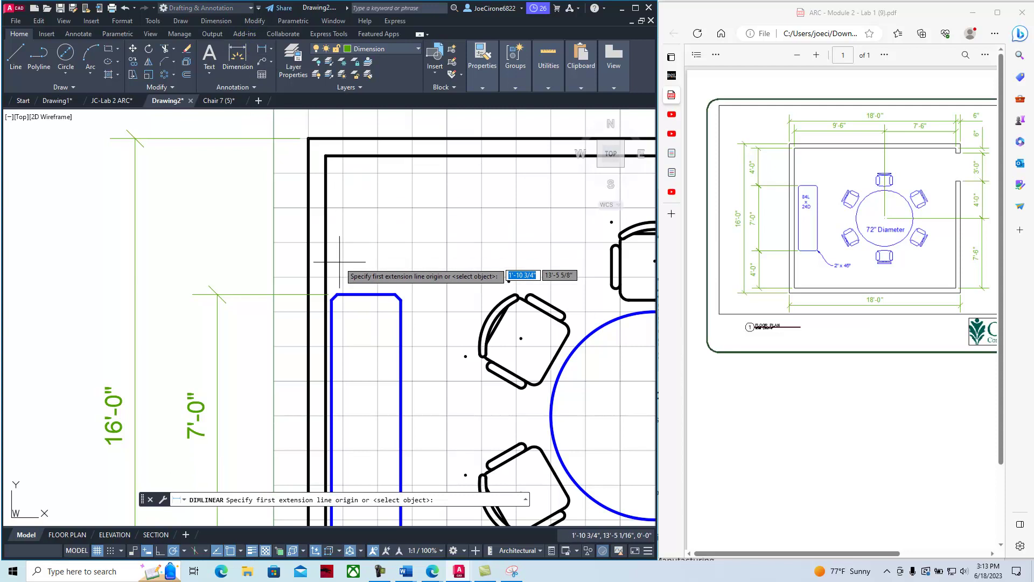
left_click(336, 295)
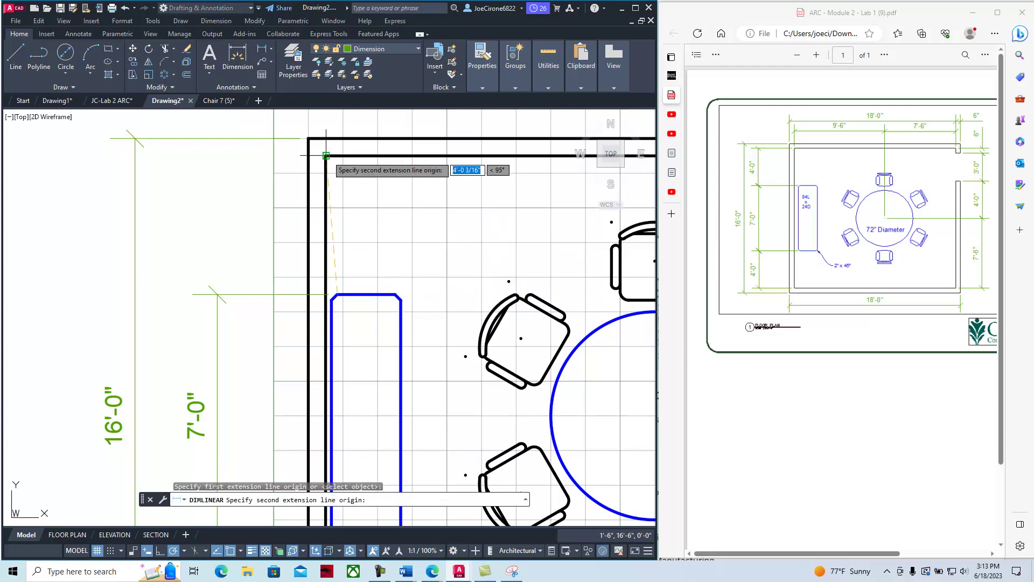
left_click(325, 156)
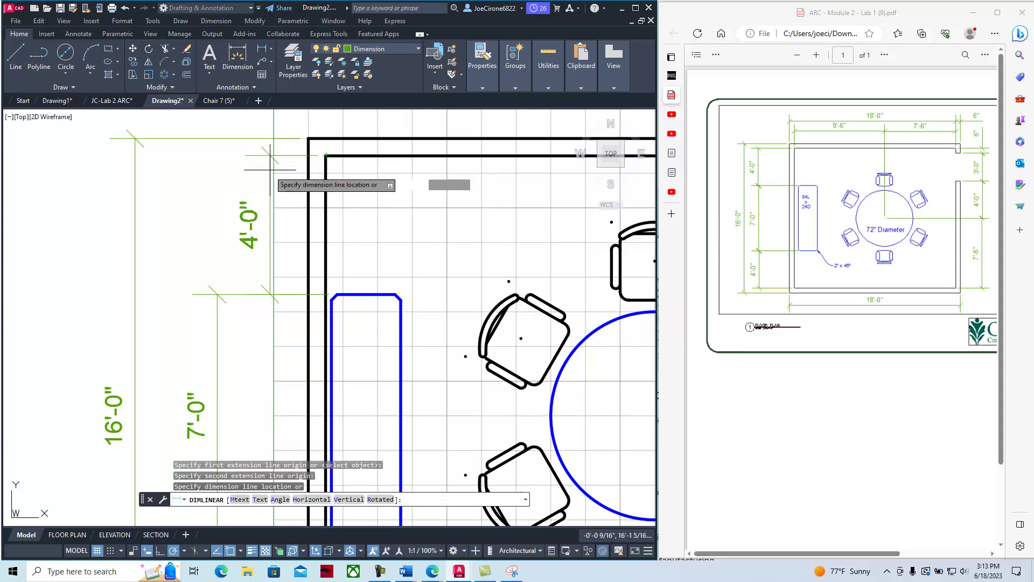
left_click(217, 176)
- Align the upper clearance dimension line with the 7'-0" dimension line by stretching its lower end onto that line
scroll(218, 302, "up", 4)
left_click(195, 215)
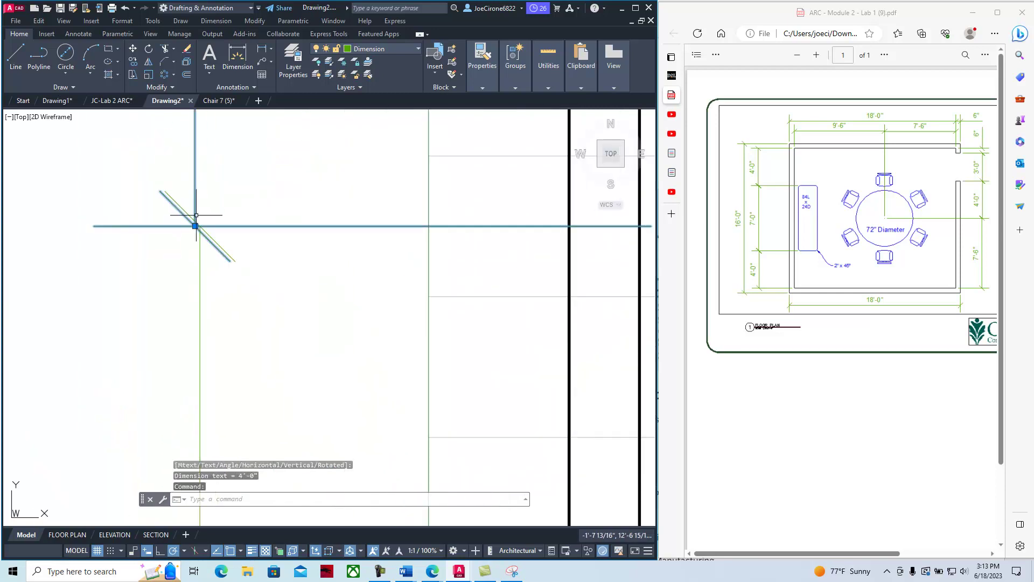
left_click(195, 225)
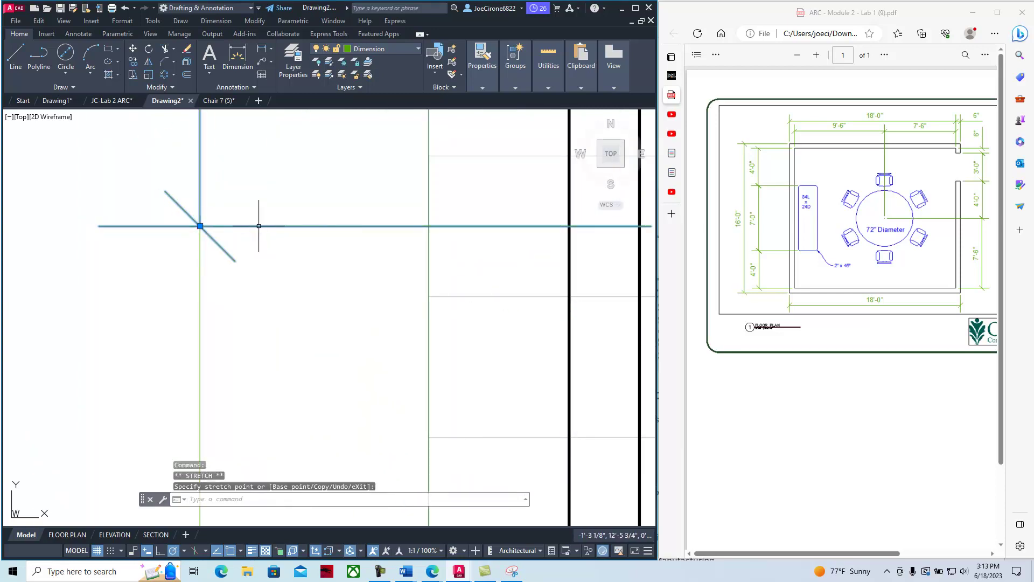
key("Escape")
scroll(264, 221, "down", 6)
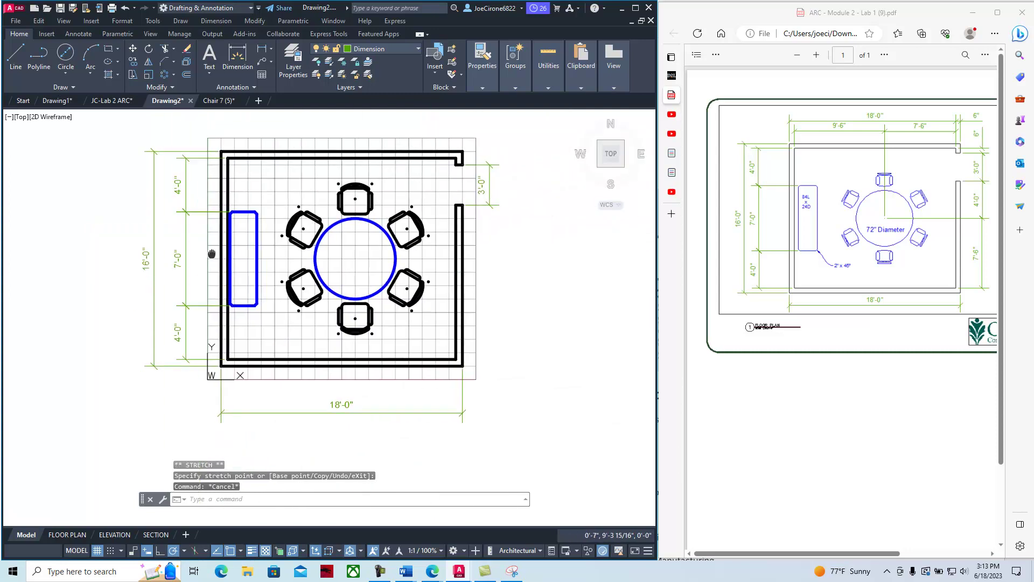
- Move the overall 18'-0" dimension line closer to the lower wall, about 1'-8" outside it
middle_click_drag(170, 294, 198, 339)
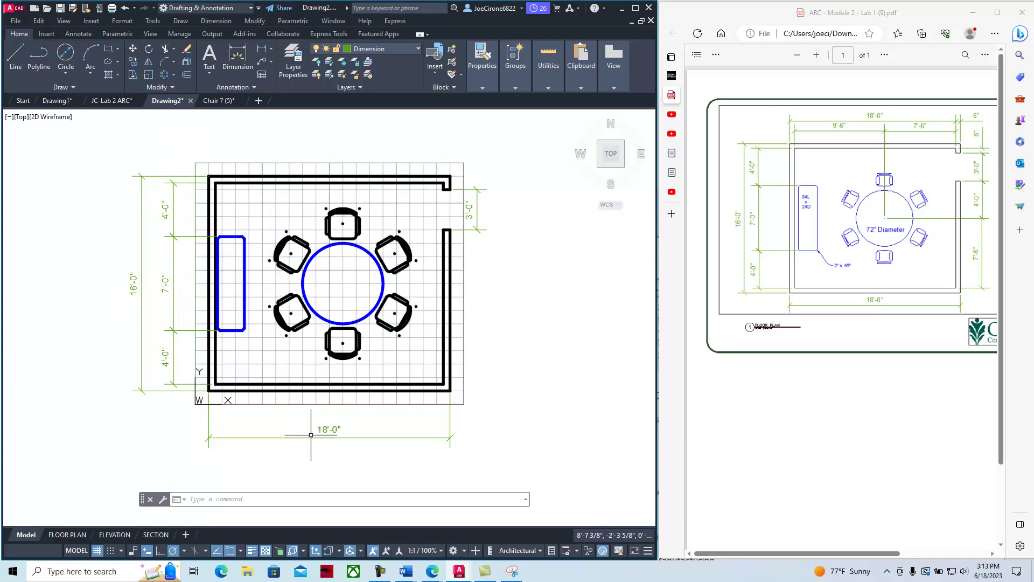
left_click(450, 438)
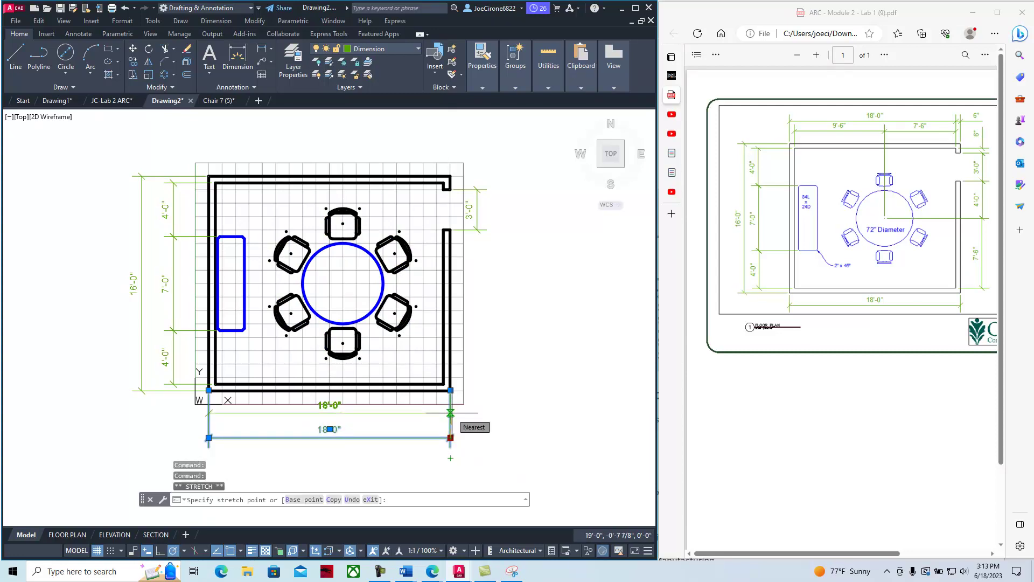
left_click(406, 413)
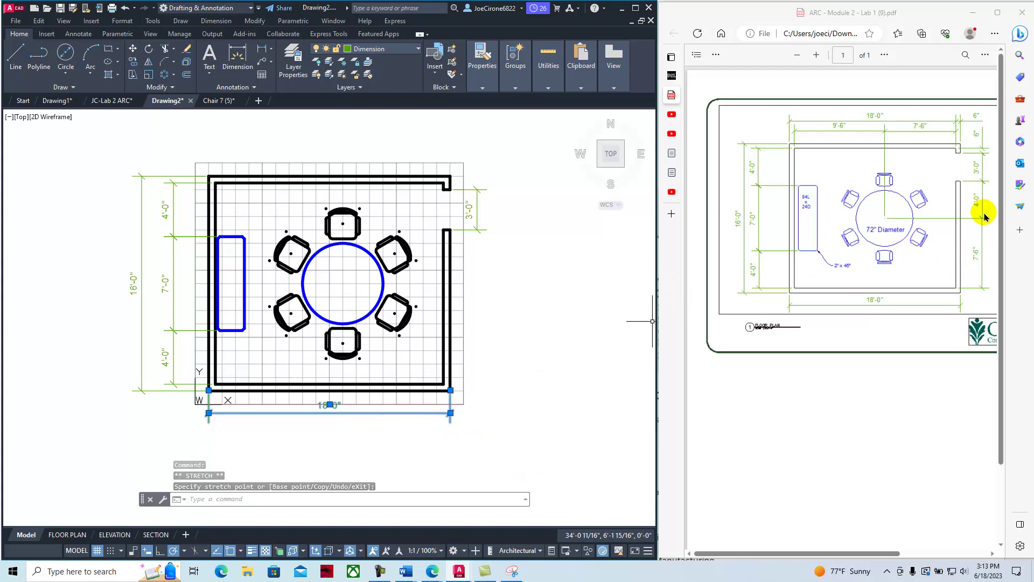
- Add a vertical linear dimension from the outer lower-right wall corner to the round table's center, placed outside the right wall
left_click(263, 50)
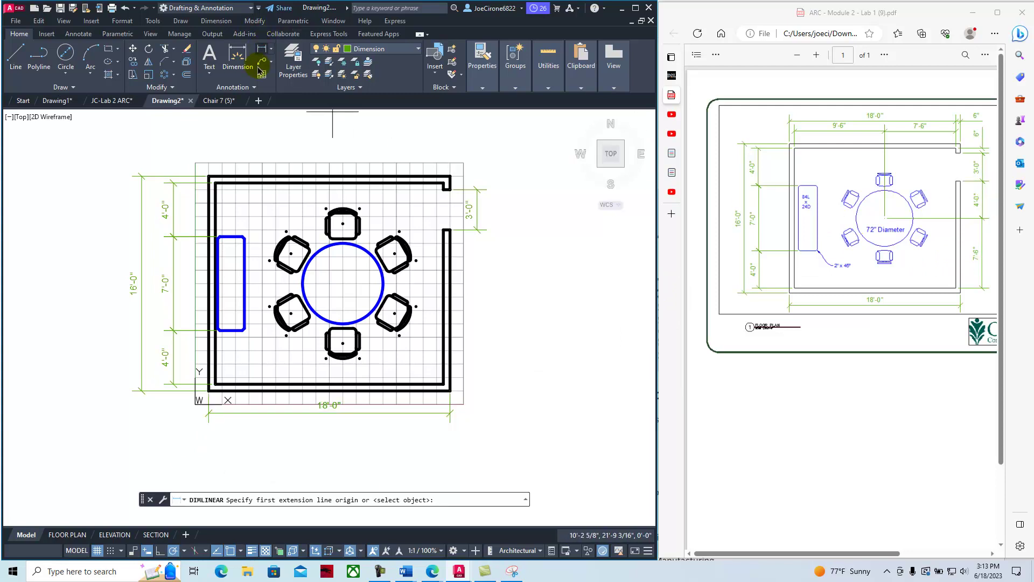
left_click(450, 390)
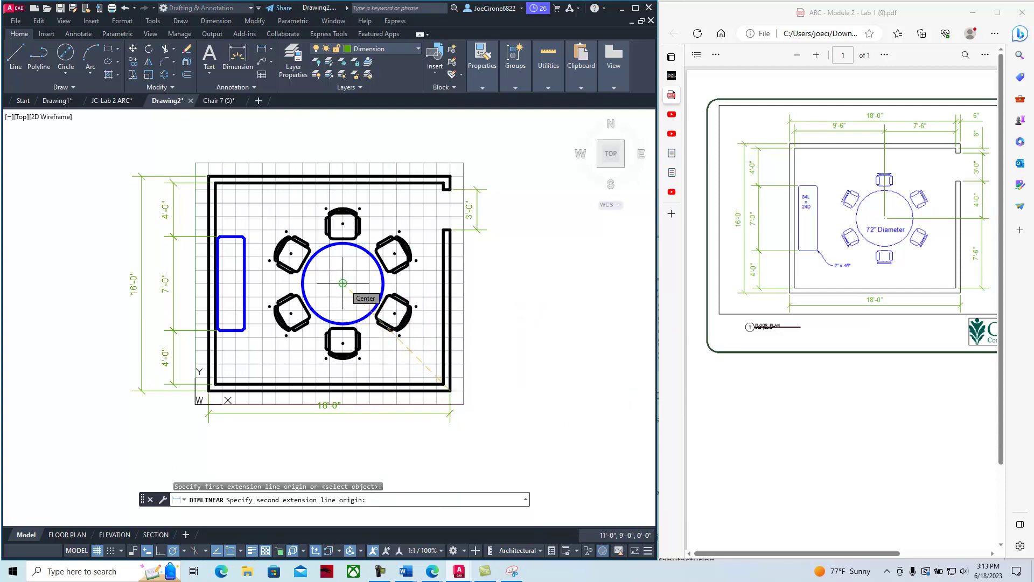
left_click(174, 551)
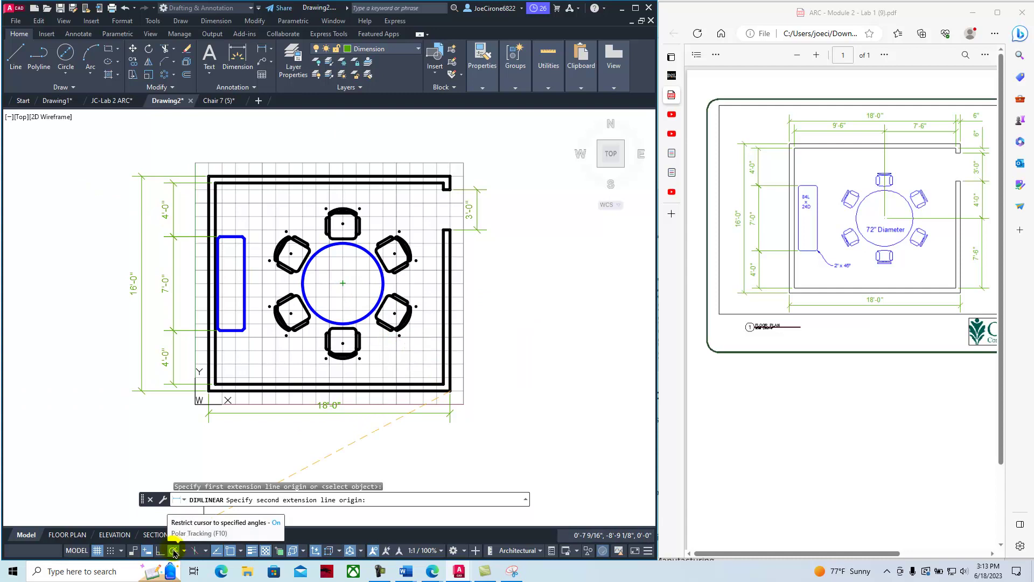
left_click(229, 551)
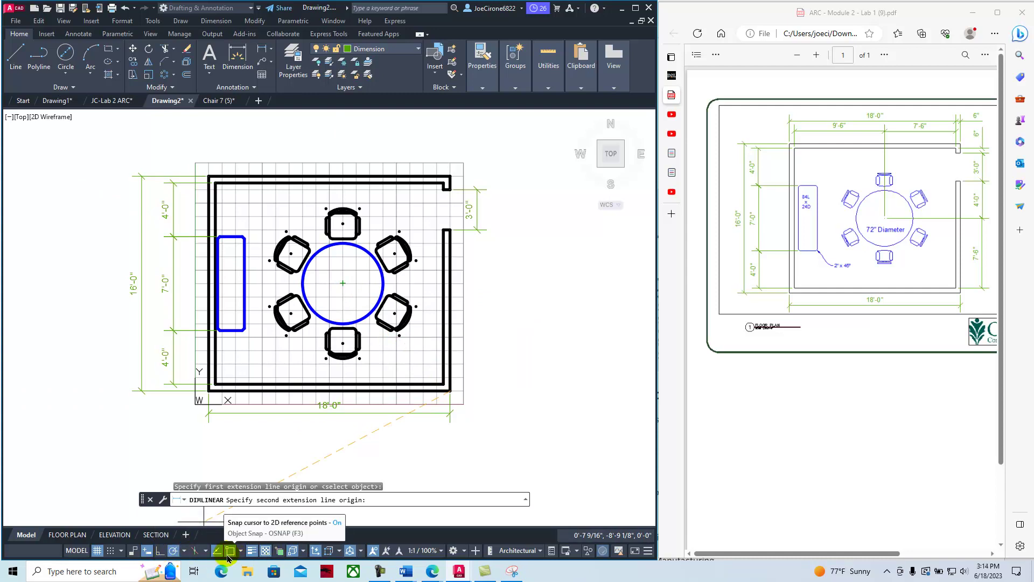
left_click(343, 283)
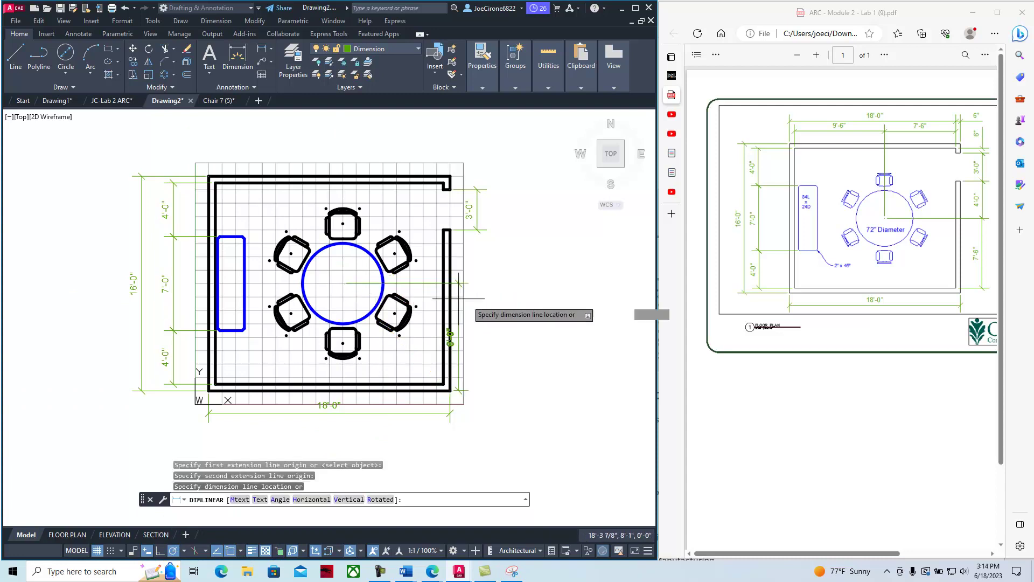
left_click(503, 341)
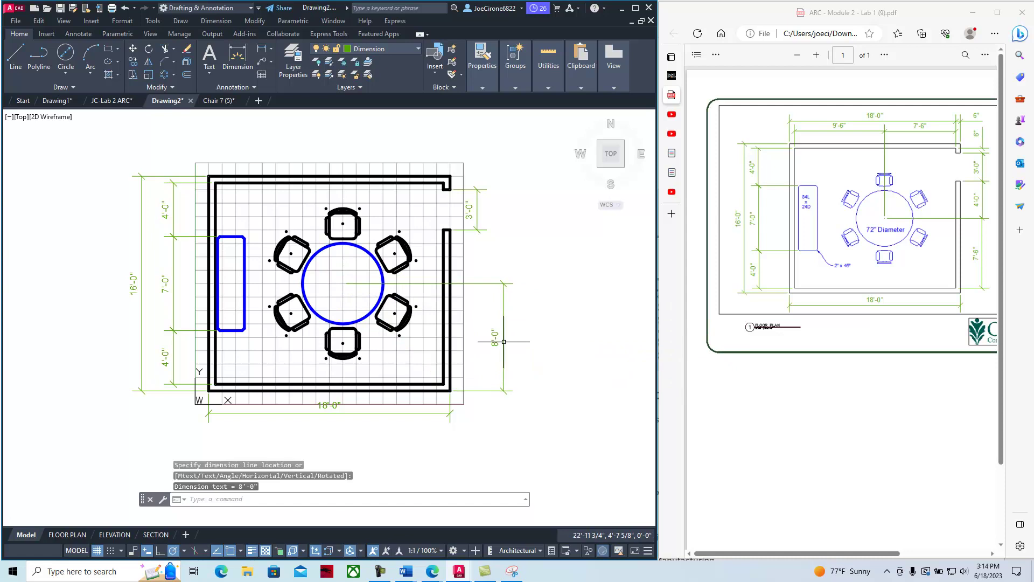
- Stretch the table-center dimension's lower extension origin from the outer to the inner lower-right wall corner
scroll(492, 414, "up", 2)
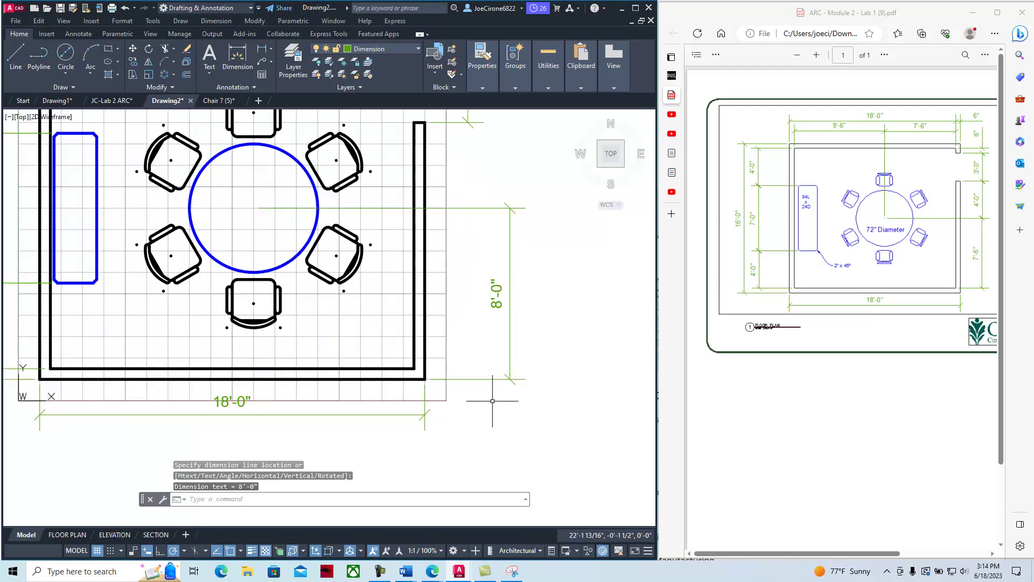
left_click(520, 378)
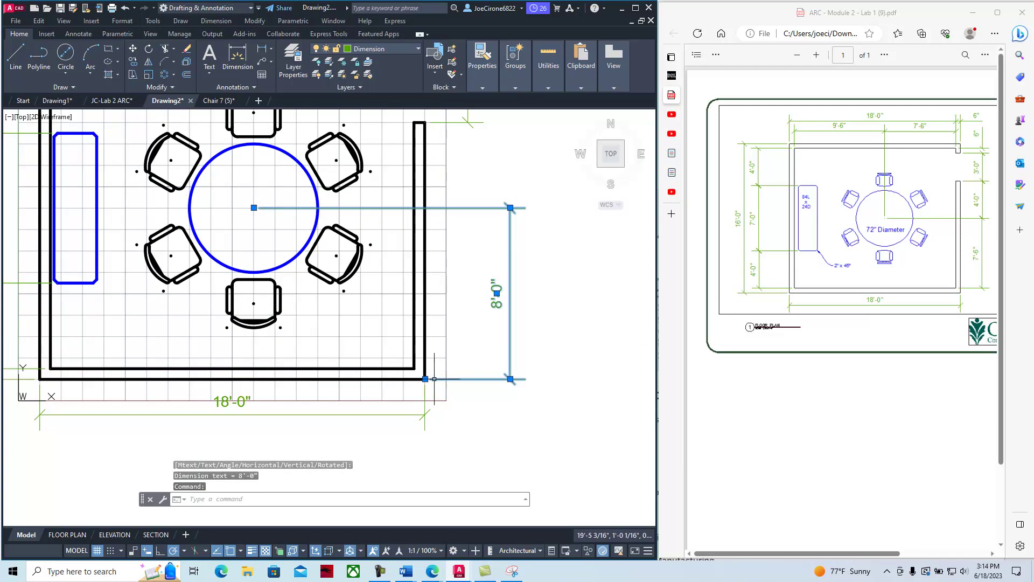
left_click(426, 379)
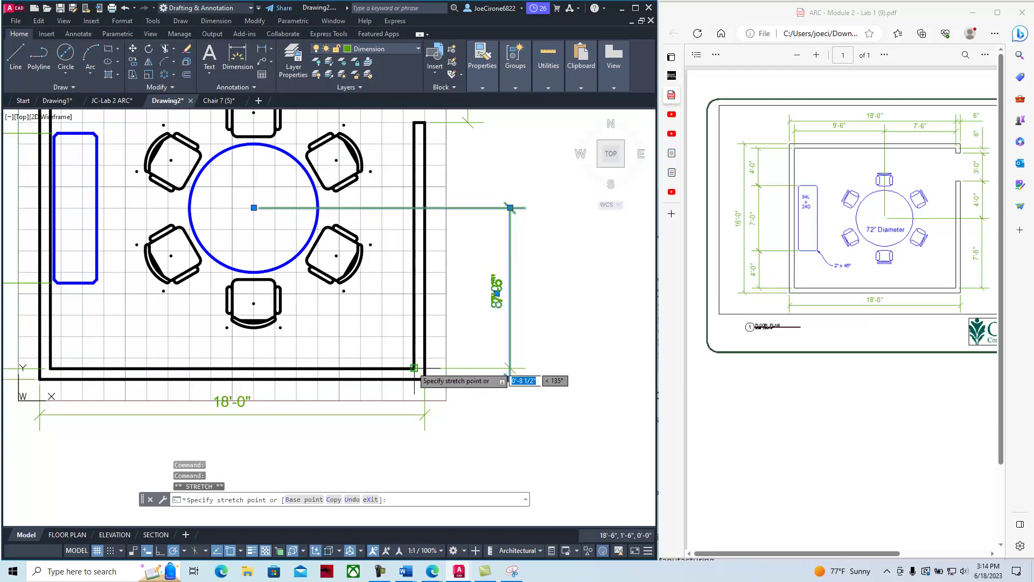
left_click(415, 369)
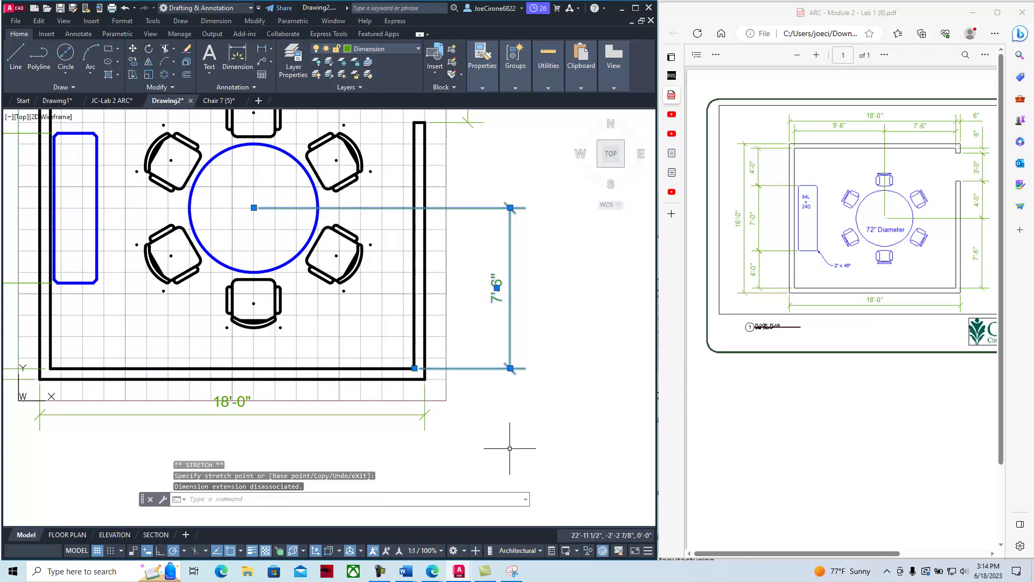
- Erase the vertical dimension between the lower-right wall corner and the round table's center
left_click(506, 320)
left_click(487, 283)
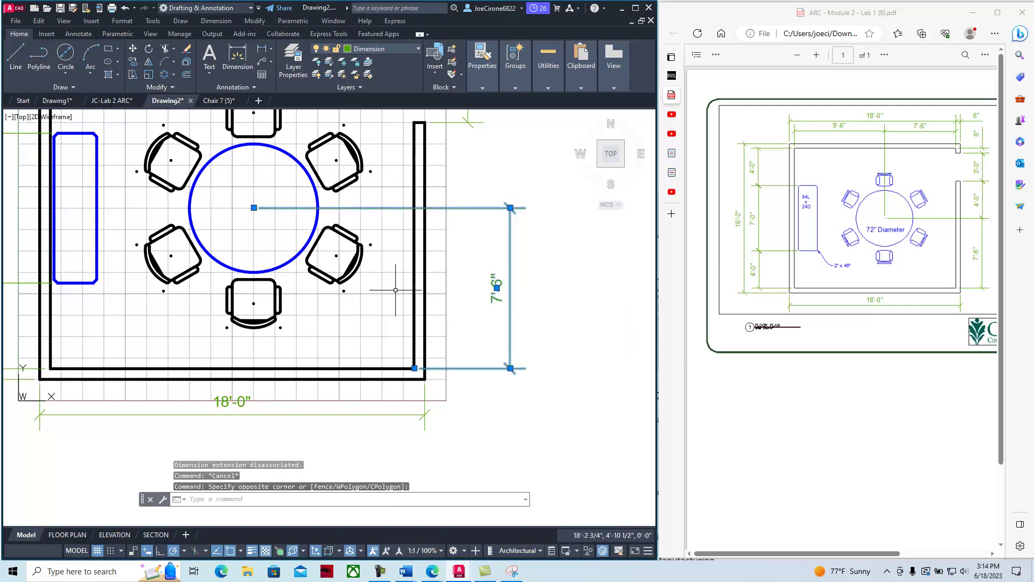
left_click(188, 50)
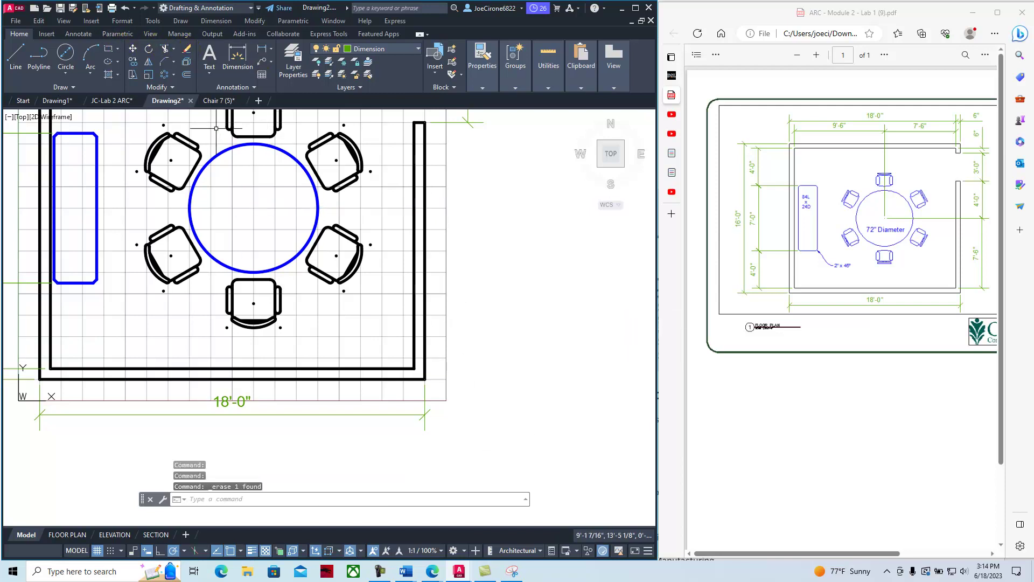
- Add a vertical linear dimension from the inner lower-right room corner to the round table's center, placed outside the right wall
left_click(263, 52)
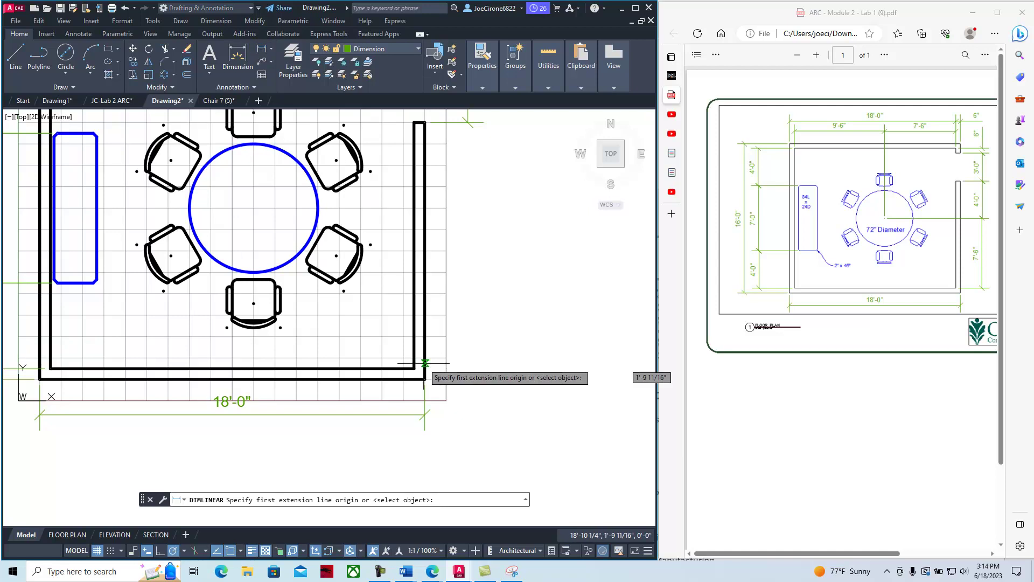
left_click(414, 368)
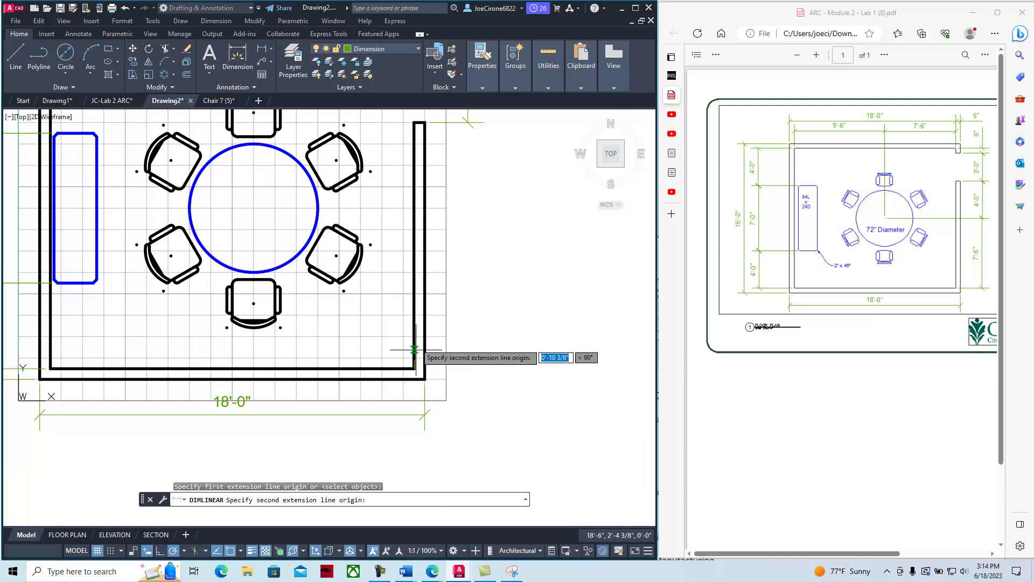
left_click(254, 208)
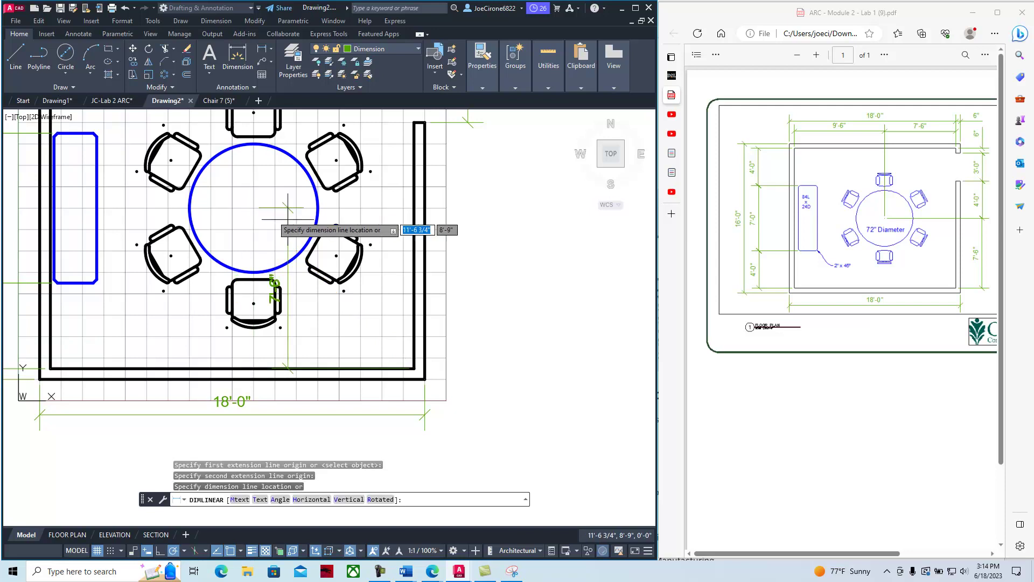
left_click(474, 305)
- Add a vertical linear dimension from the round table's center to the door opening's lower edge, in line above the lower table dimension
middle_click_drag(549, 244, 547, 337)
left_click(261, 51)
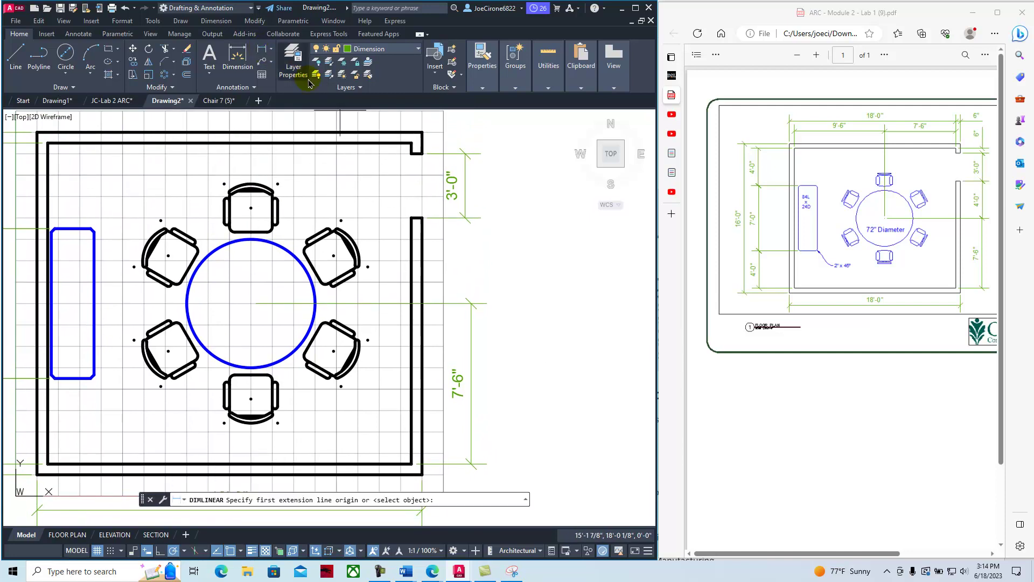
left_click(251, 303)
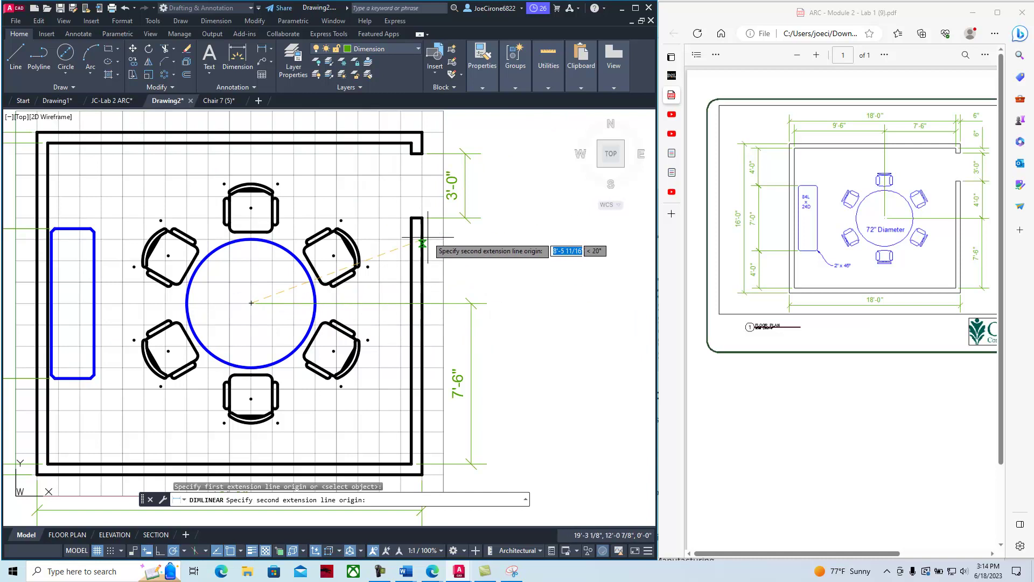
left_click(422, 218)
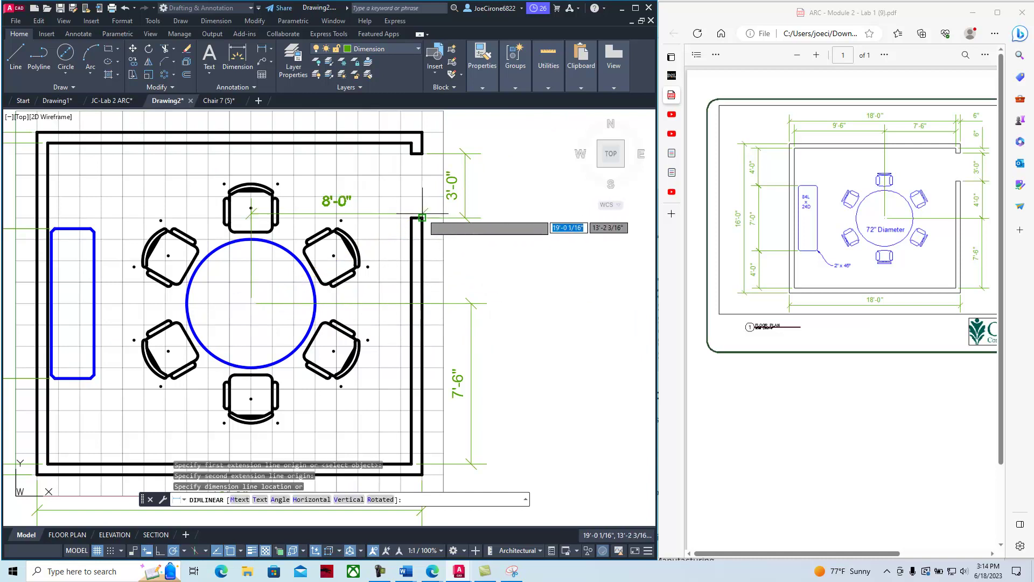
left_click(470, 262)
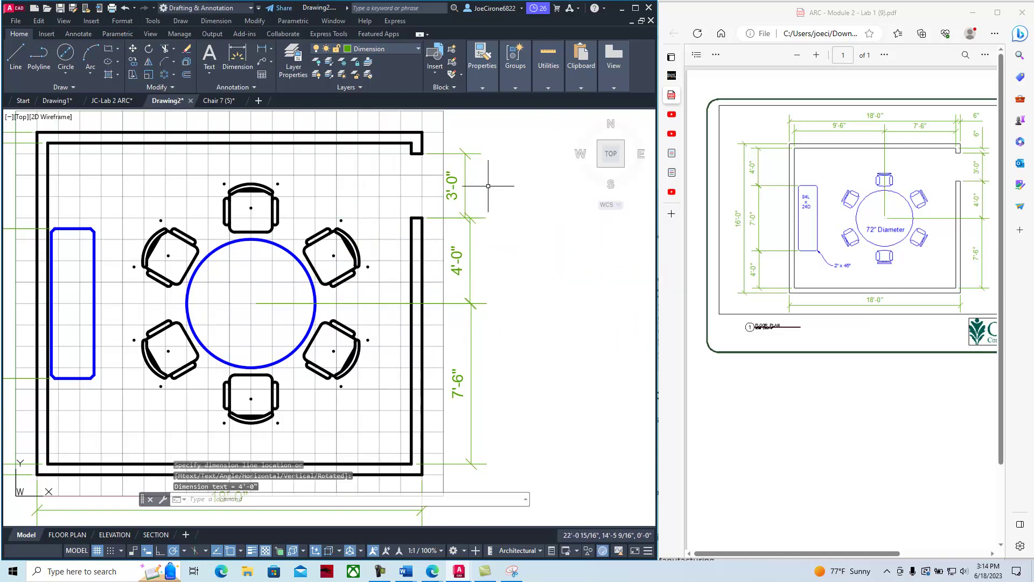
- Align the 3'-0" door opening dimension line with the 4'-0" dimension line by stretching its lower end onto that line
scroll(489, 185, "up", 4)
left_click(428, 227)
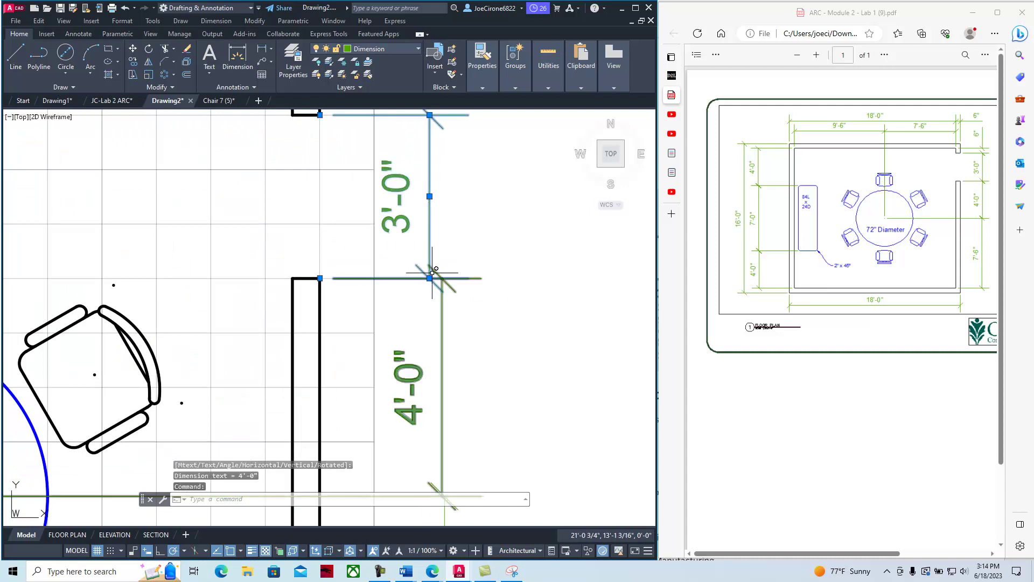
left_click(429, 278)
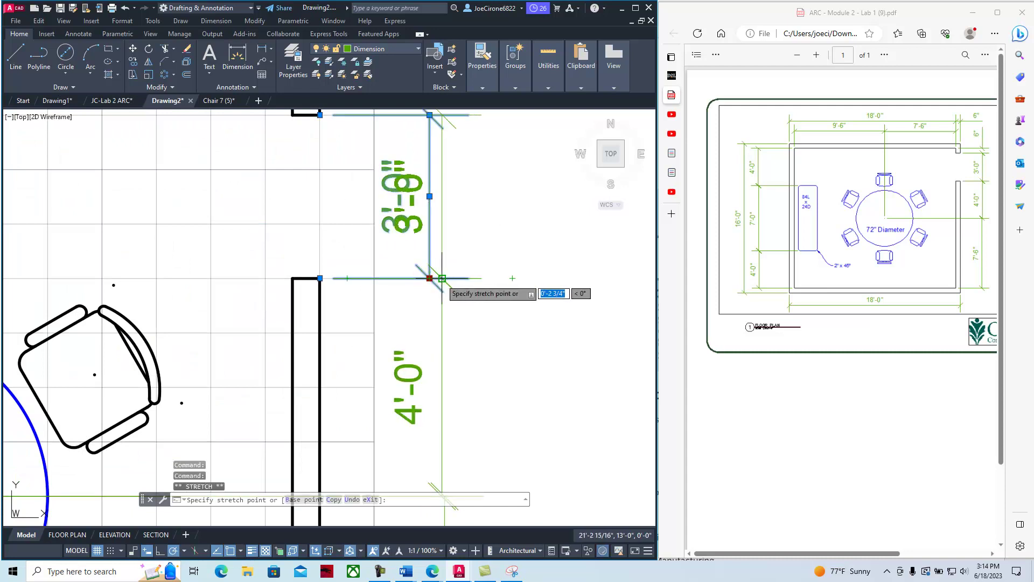
scroll(501, 276, "down", 5)
middle_click_drag(526, 301, 457, 332)
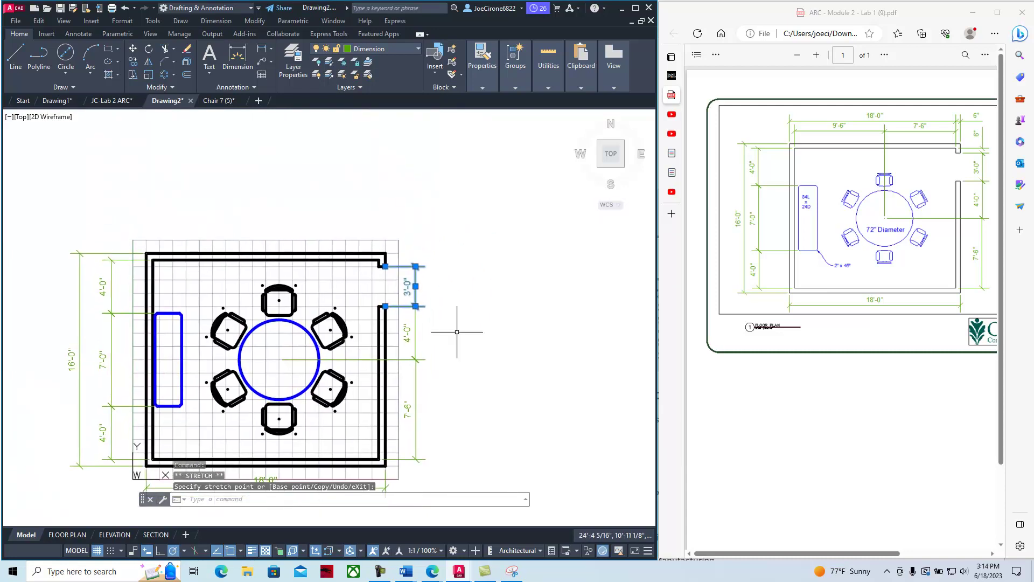
scroll(395, 240, "up", 8)
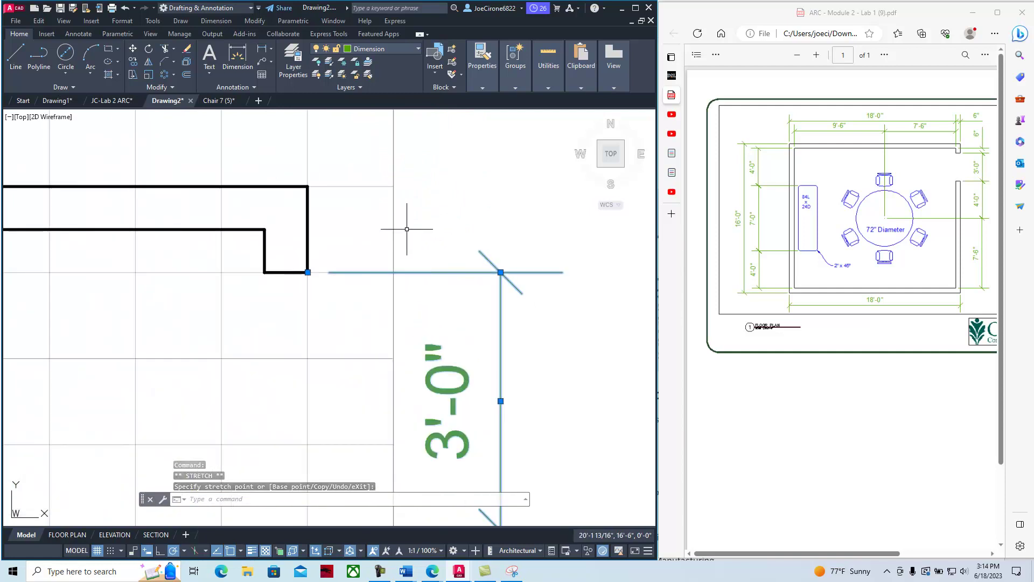
key("Escape")
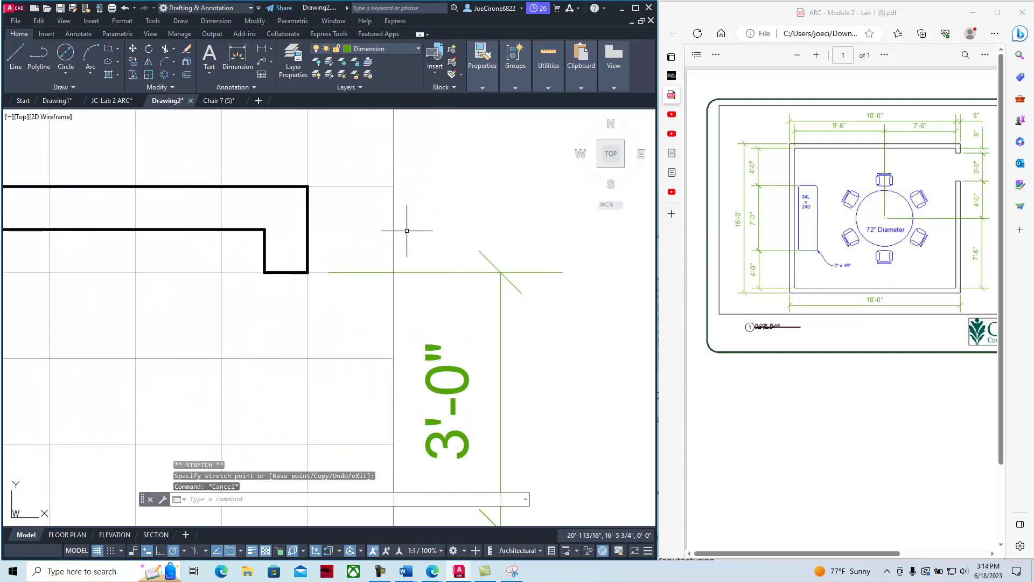
- Add a vertical linear dimension from the door opening's upper edge to the inner upper-right room corner, in line with the door opening dimension
left_click(264, 52)
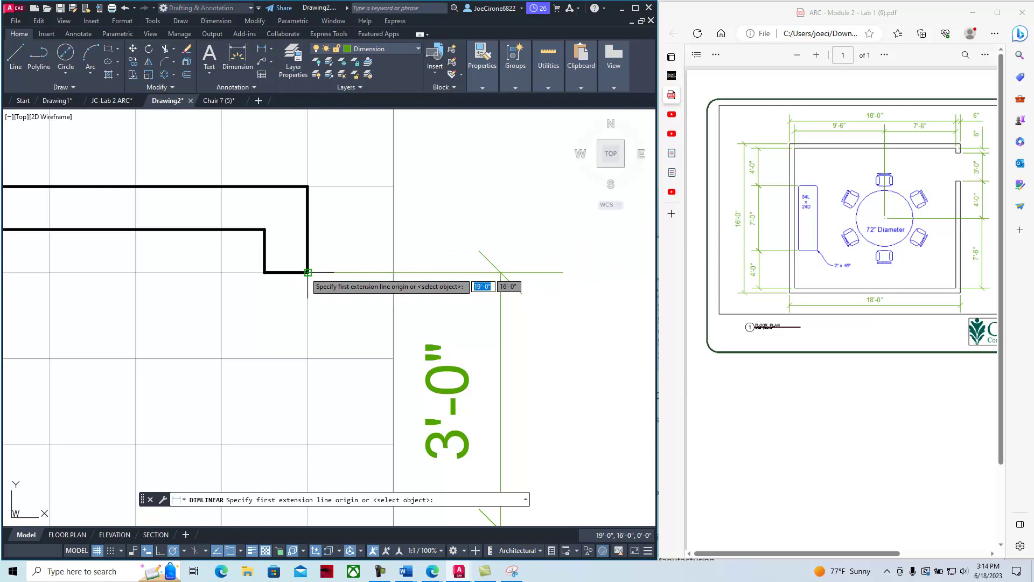
left_click(307, 272)
left_click(264, 229)
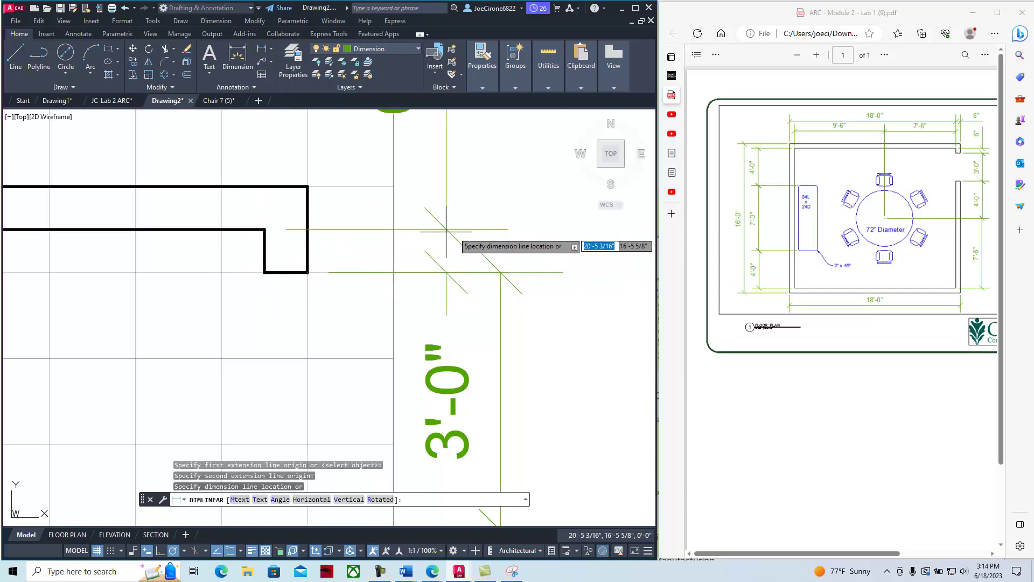
left_click(501, 235)
- Add a horizontal linear dimension for the right wall's thickness, from the inner to the outer upper-right corner, placed above the upper wall
scroll(563, 253, "down", 4)
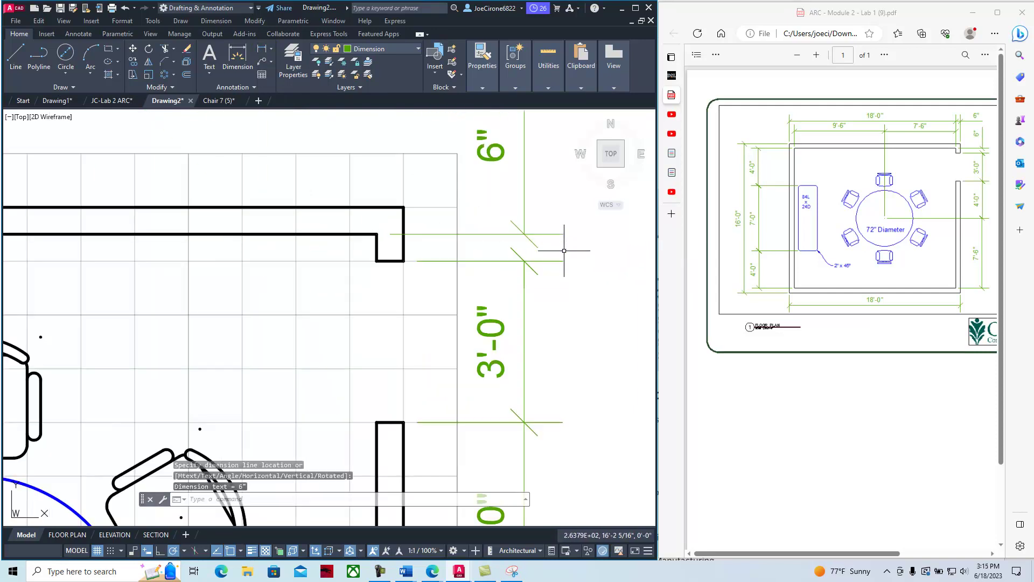
middle_click_drag(562, 261, 536, 356)
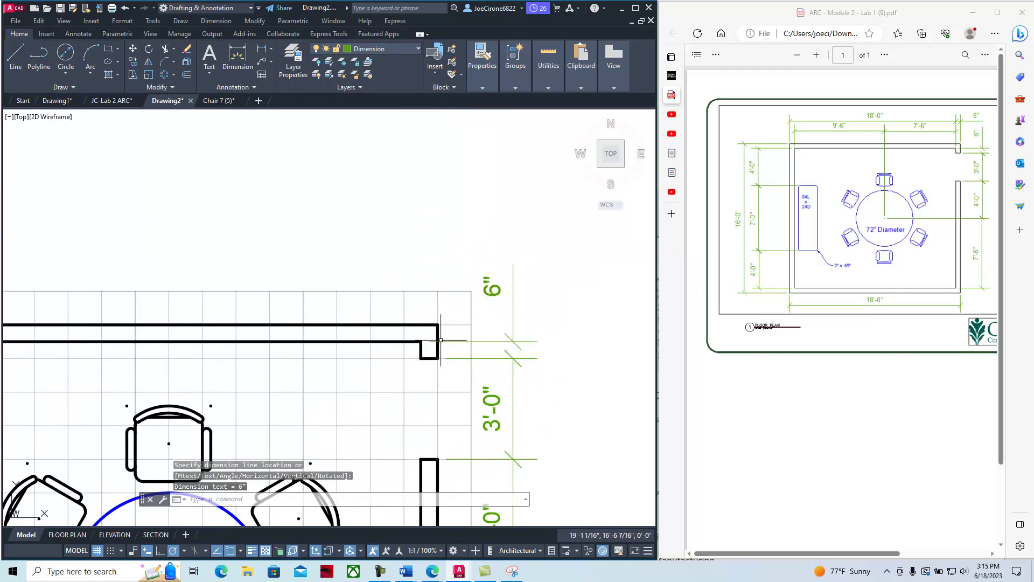
left_click(262, 50)
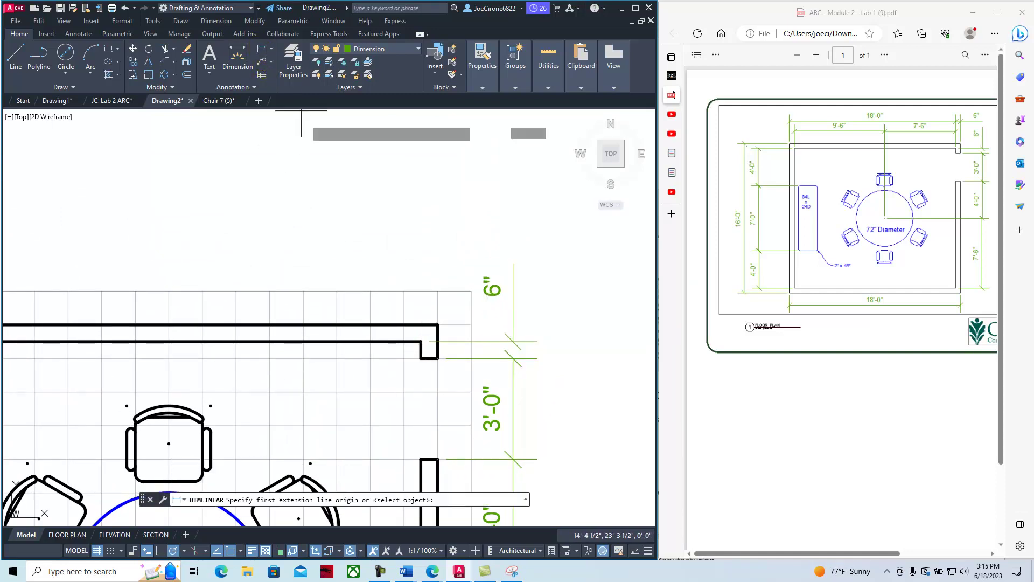
left_click(422, 341)
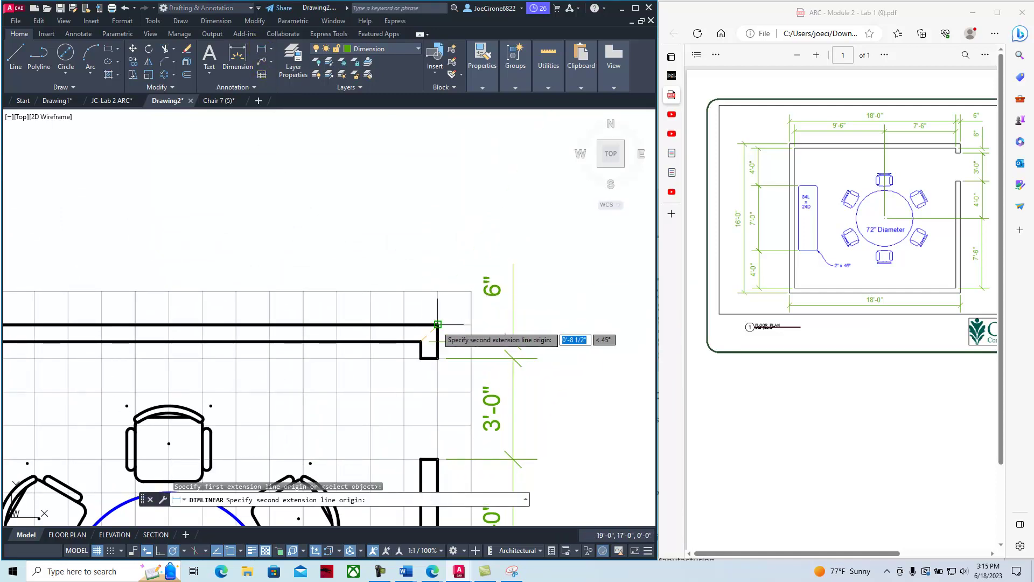
left_click(438, 324)
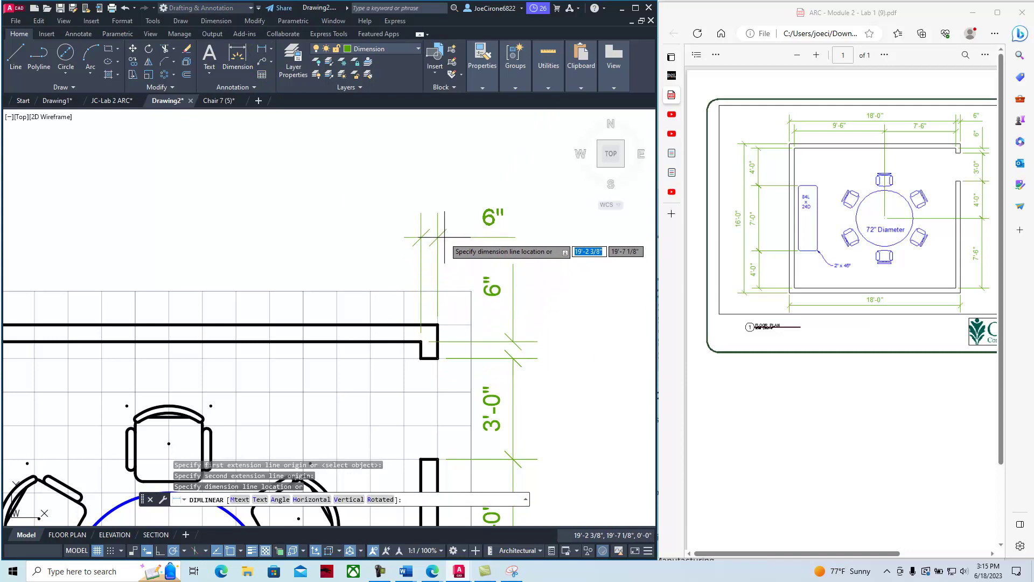
left_click(444, 236)
- Add a horizontal linear dimension from the inner upper-right room corner to the round table's center, in line with the wall thickness dimension
scroll(399, 243, "down", 3)
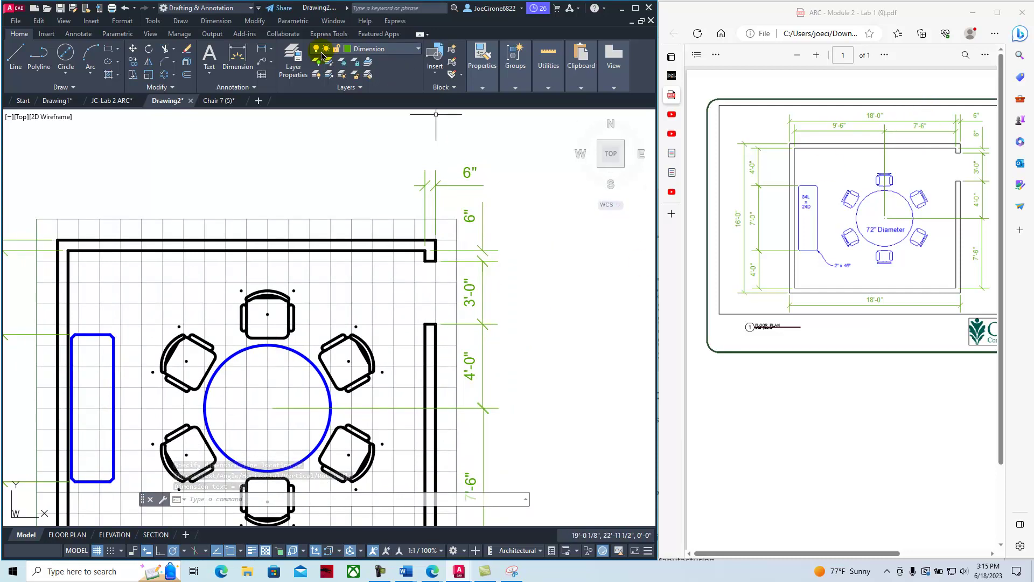
left_click(261, 51)
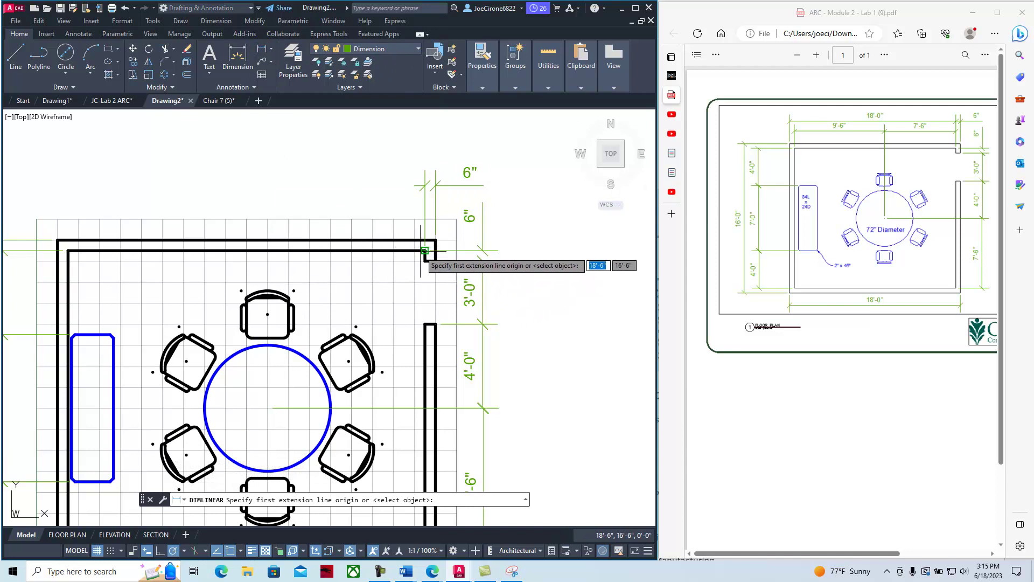
left_click(424, 251)
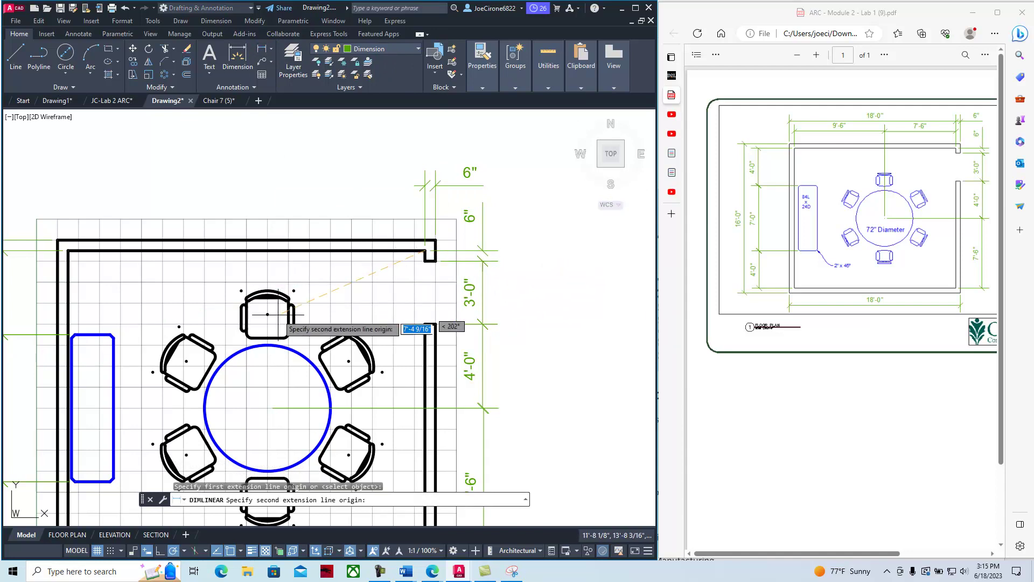
left_click(272, 408)
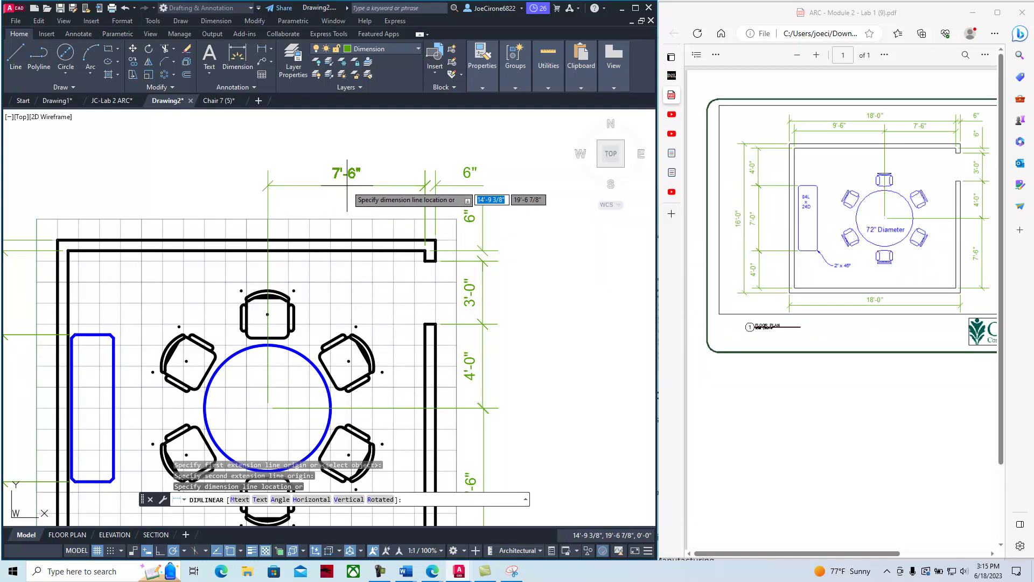
left_click(348, 185)
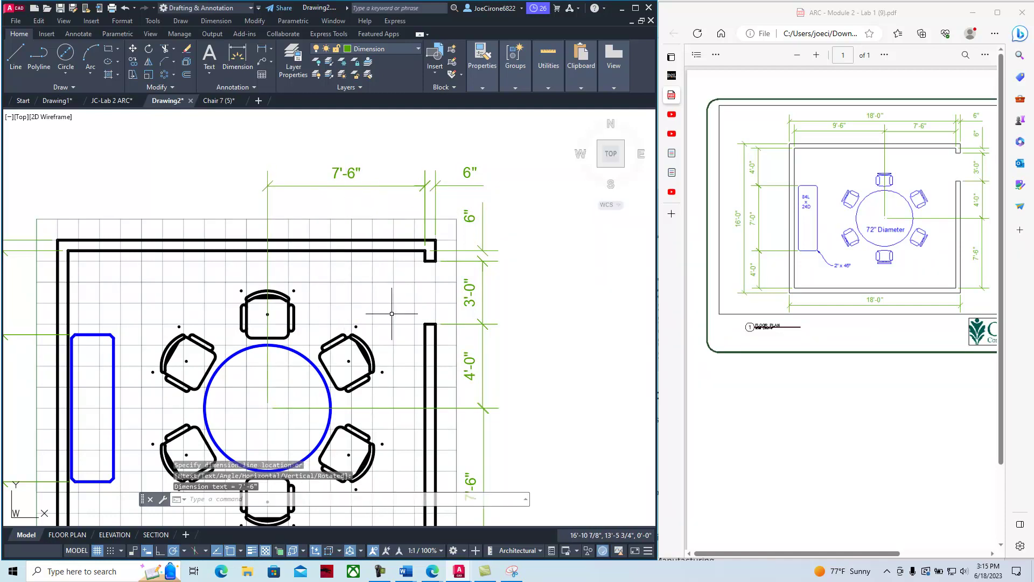
- Add a horizontal linear dimension from the round table's center to the left wall's inner face, in line with the 7'-6" dimension above the upper wall
mouse_move(304, 304)
middle_mouse_down()
mouse_move(411, 247)
mouse_move(414, 284)
middle_mouse_up()
left_click(237, 56)
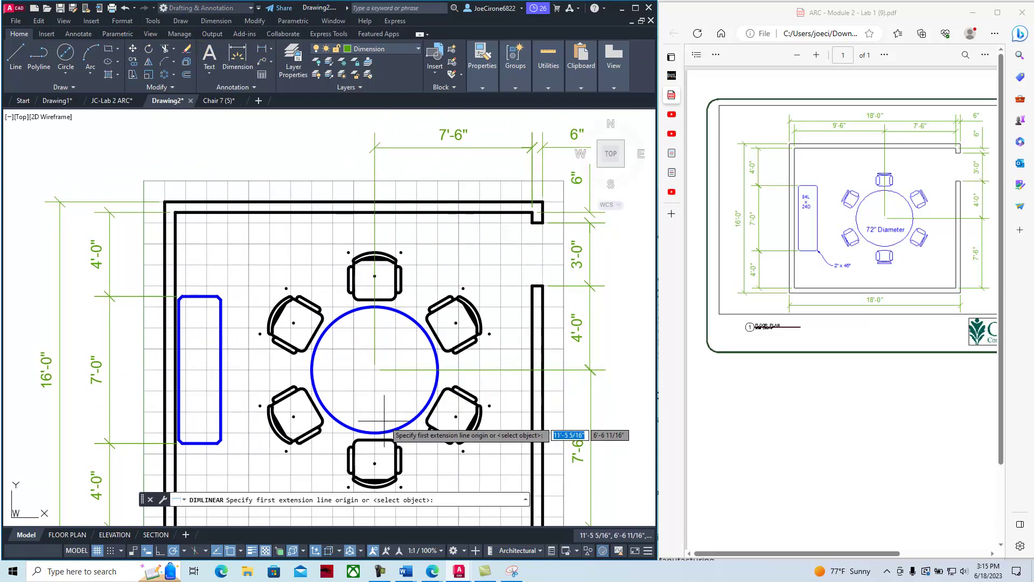
left_click(375, 369)
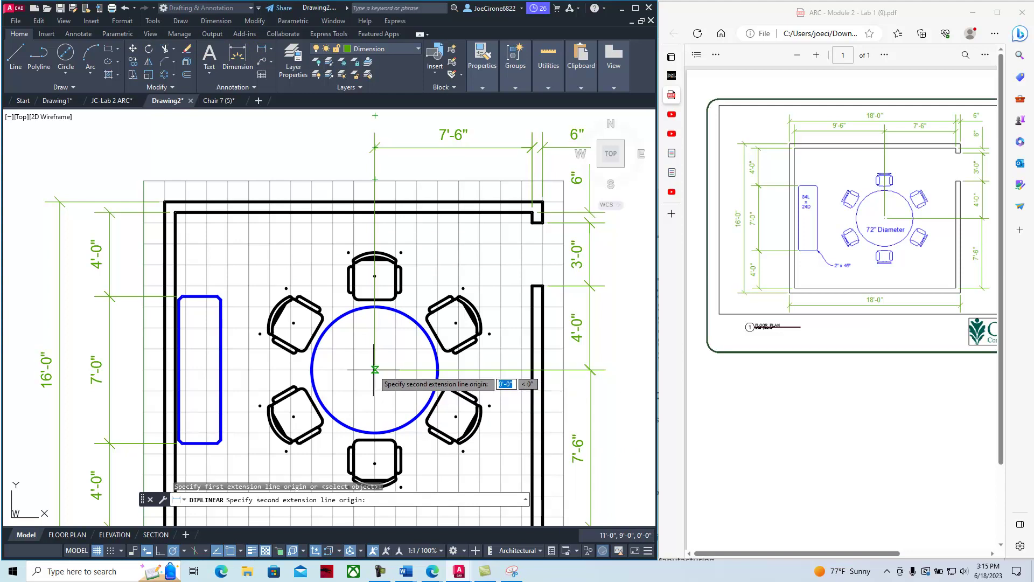
left_click(176, 201)
left_click(265, 146)
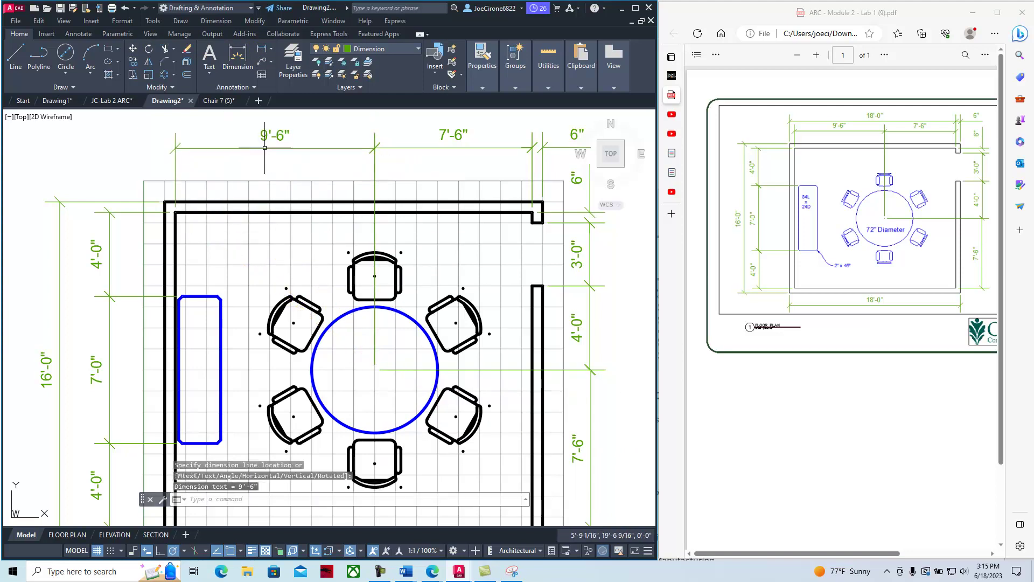
- Add an overall horizontal linear dimension between the room's outer upper-left and upper-right corners, placed above the existing row of dimensions
middle_click_drag(432, 264, 376, 347)
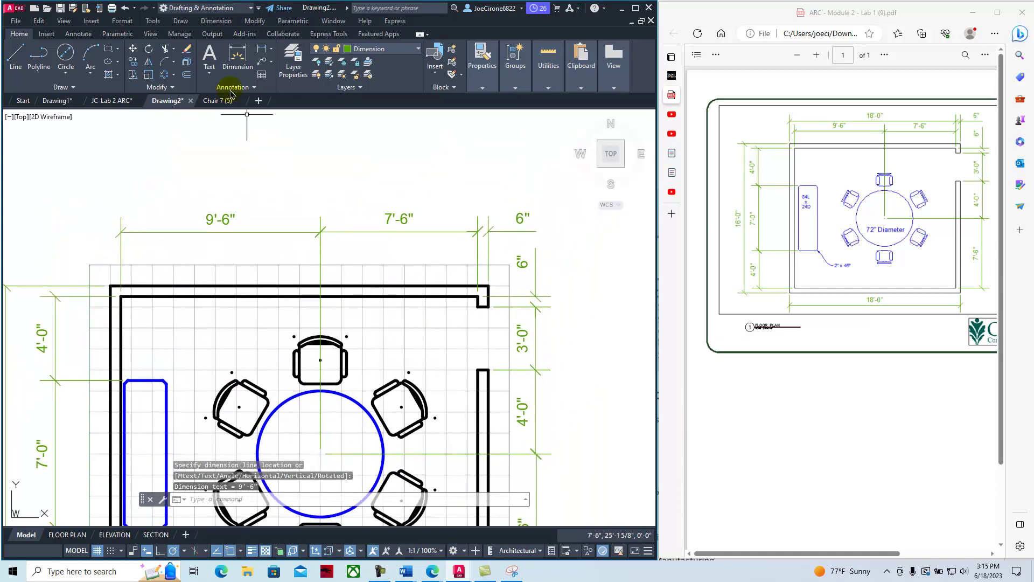
left_click(237, 56)
left_click(110, 286)
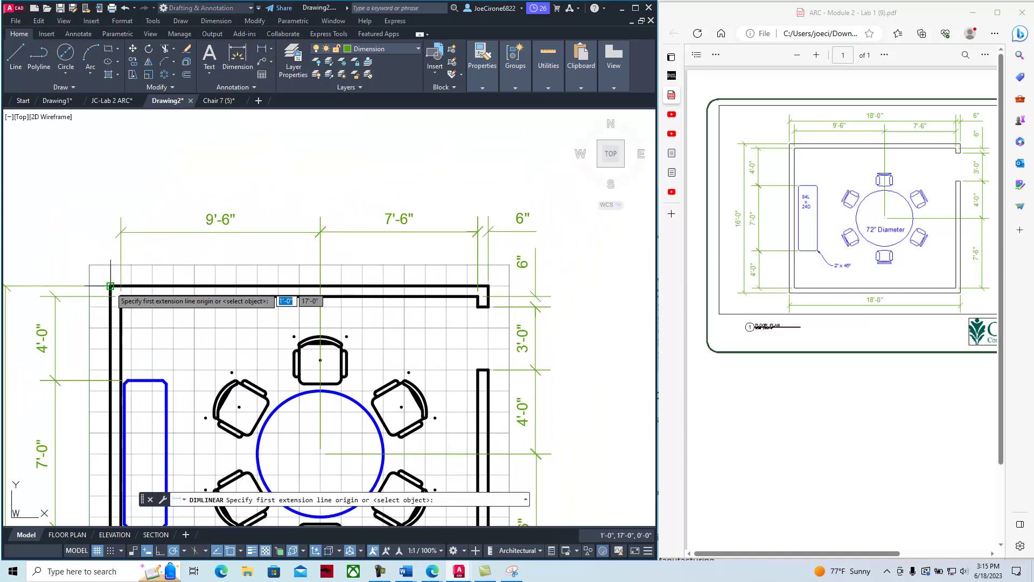
left_click(489, 286)
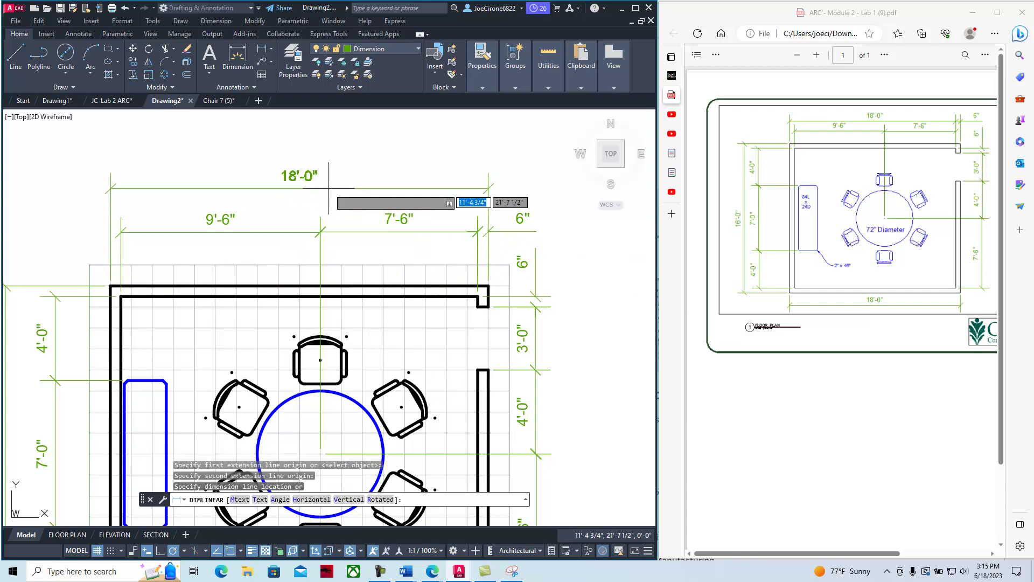
left_click(324, 199)
- Turn off the grid display in the drawing area
scroll(387, 308, "down", 4)
middle_click_drag(315, 366, 303, 291)
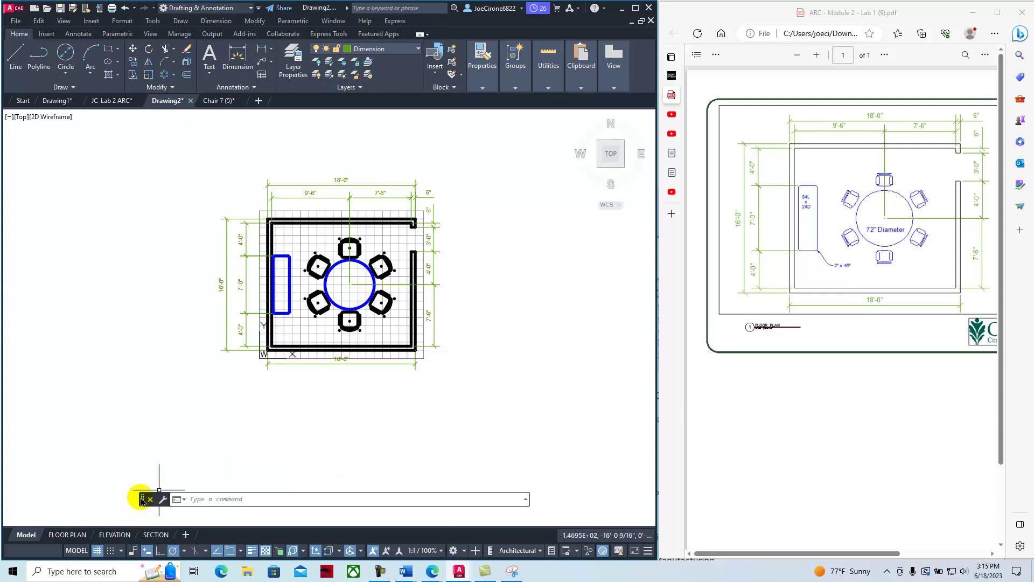
left_click(97, 550)
scroll(259, 371, "up", 3)
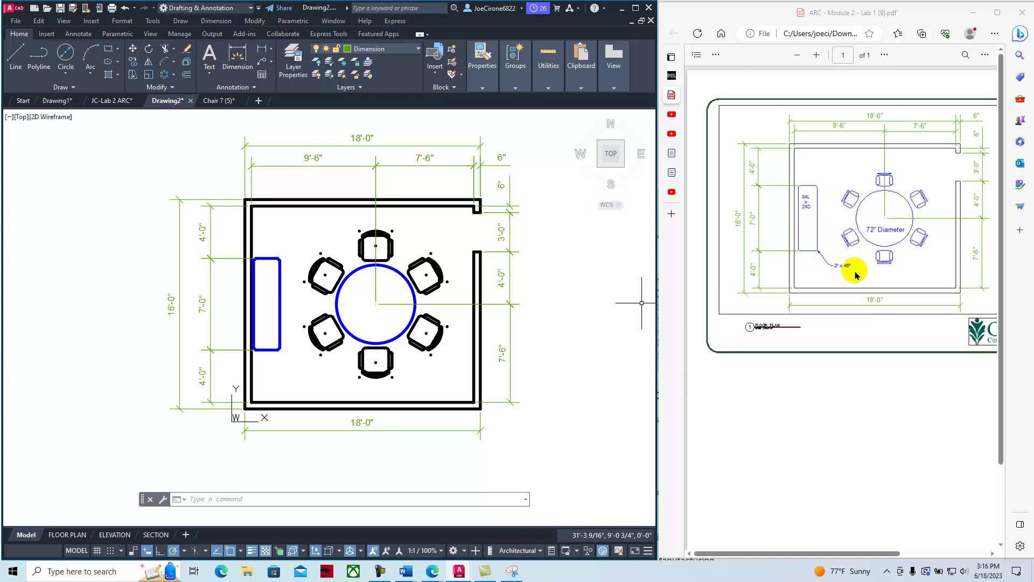
- Add the single-line text 72" Diameter below the round table's center, with middle-center (MC) justification, 4" height and 0 rotation
left_click(212, 77)
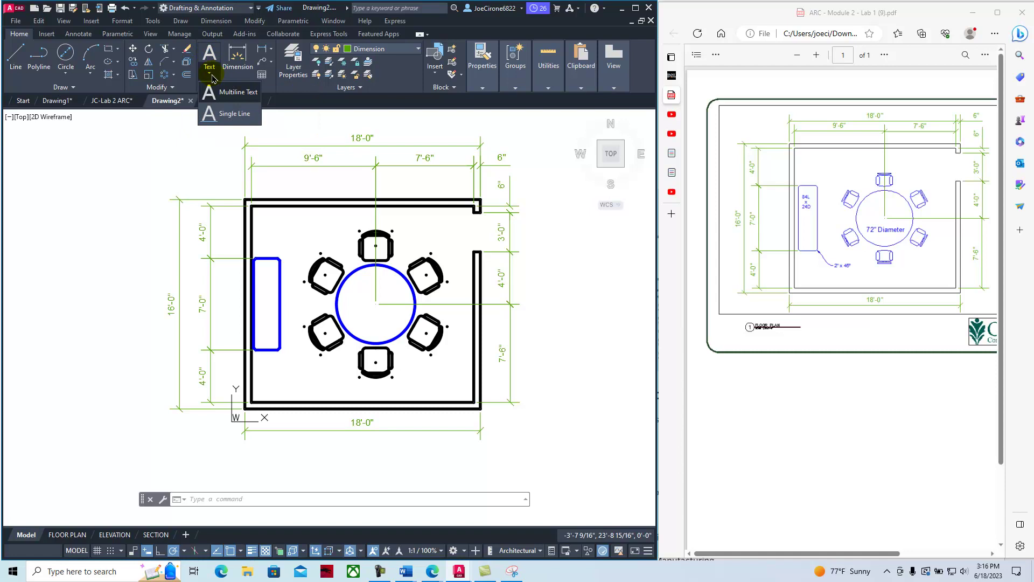
left_click(231, 114)
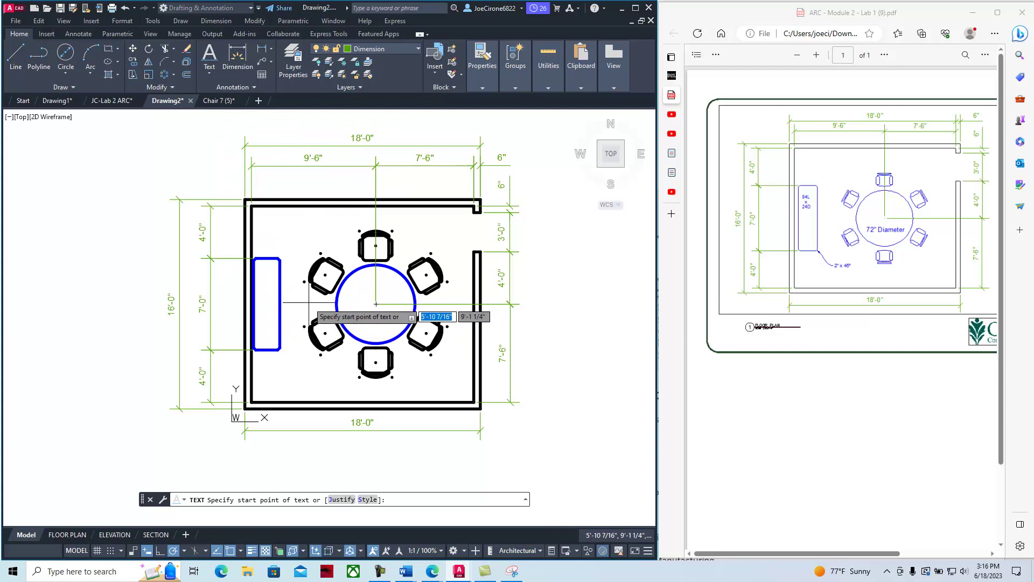
key("Down")
key("Down")
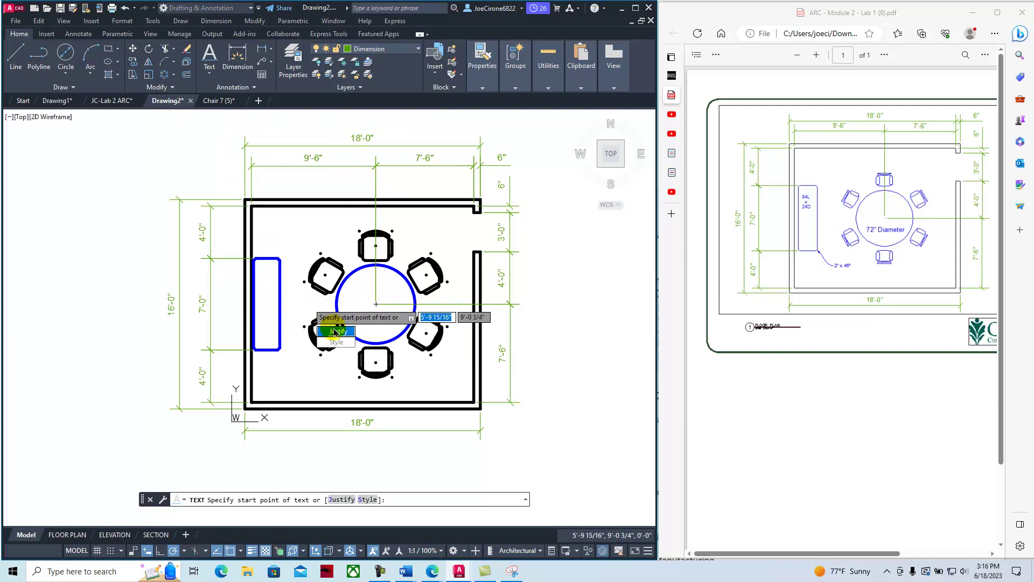
key("Return")
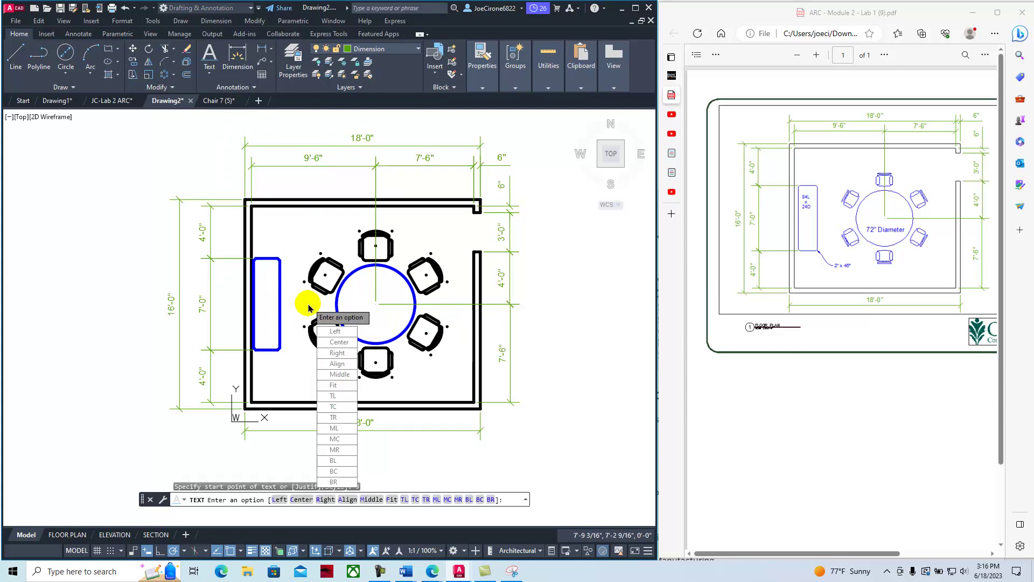
left_click(334, 440)
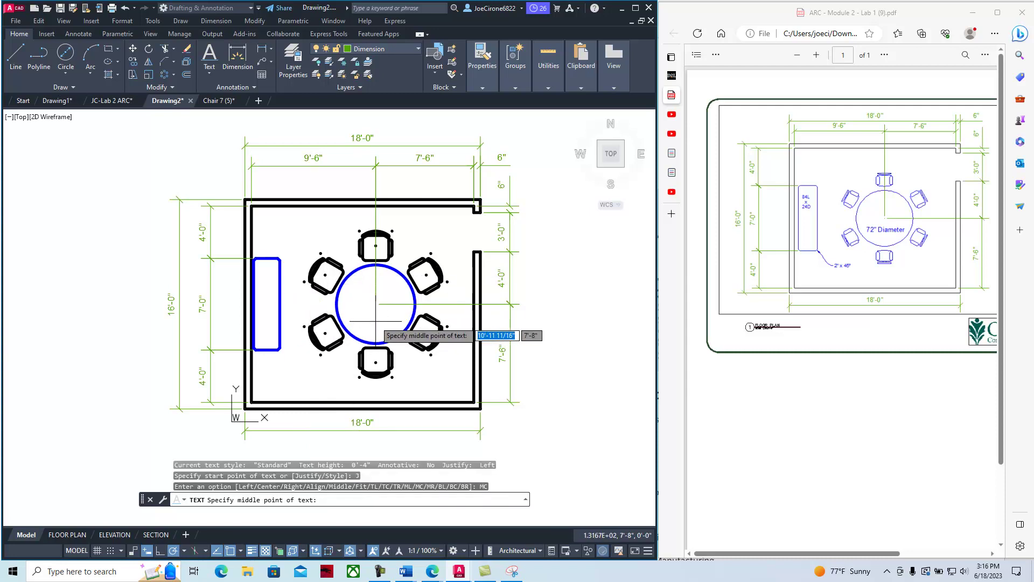
left_click(376, 321)
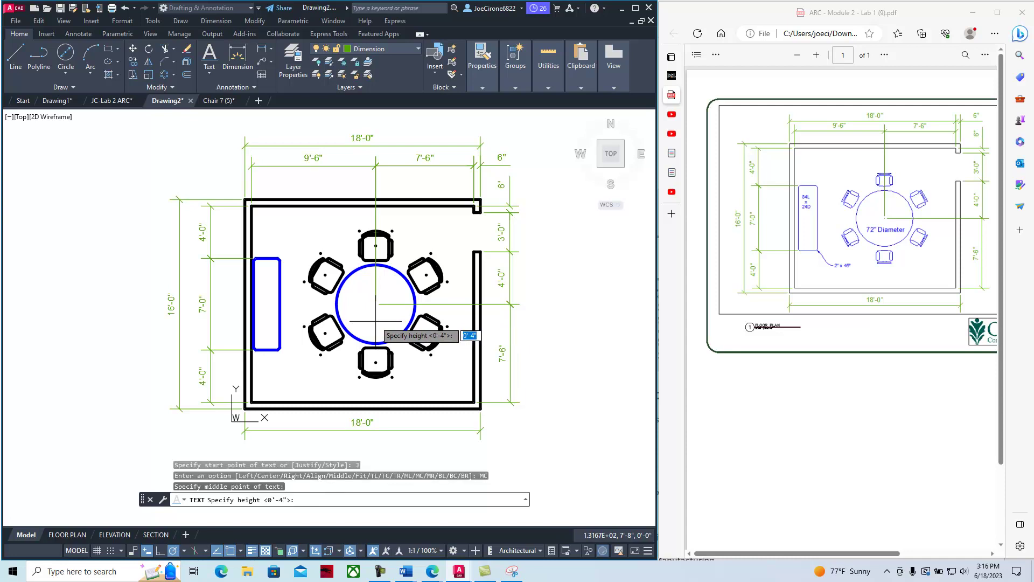
key("Return")
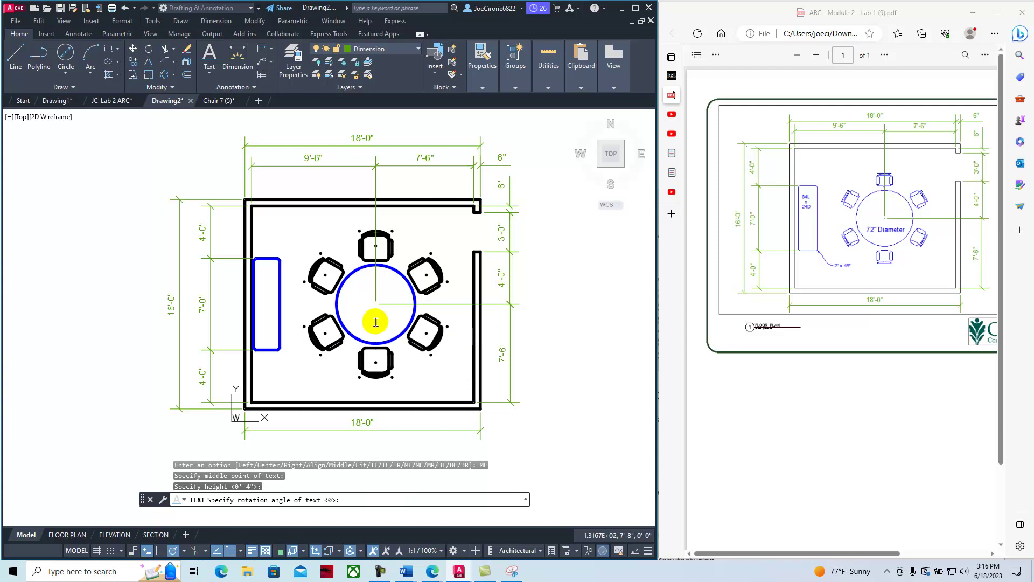
key("Return")
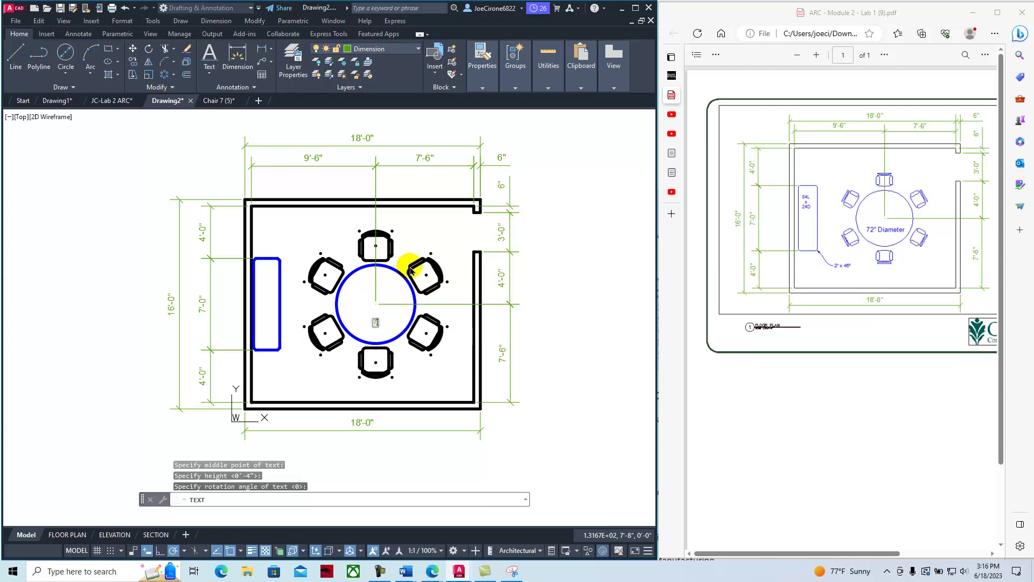
type("72\"")
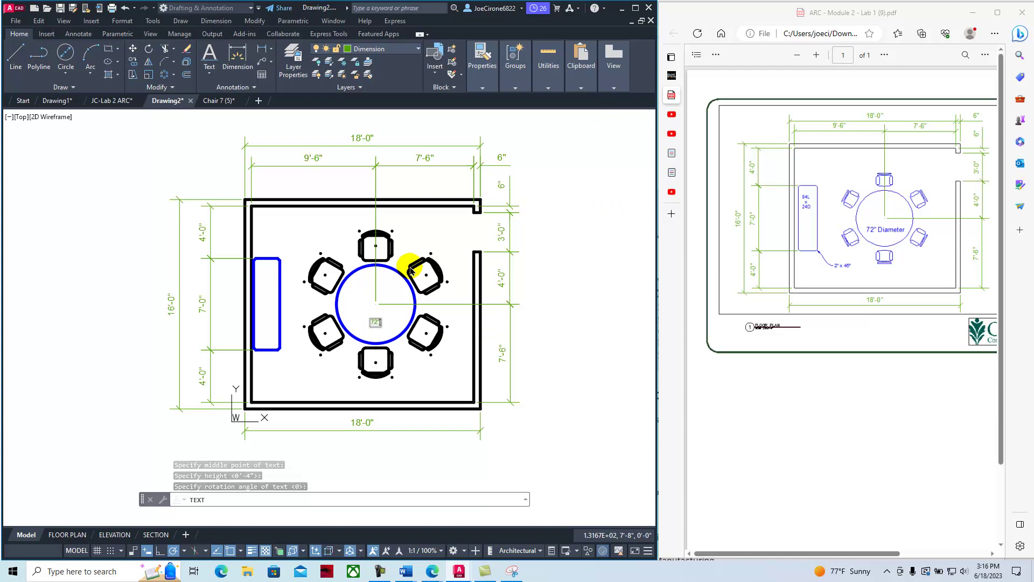
type(" Diameter")
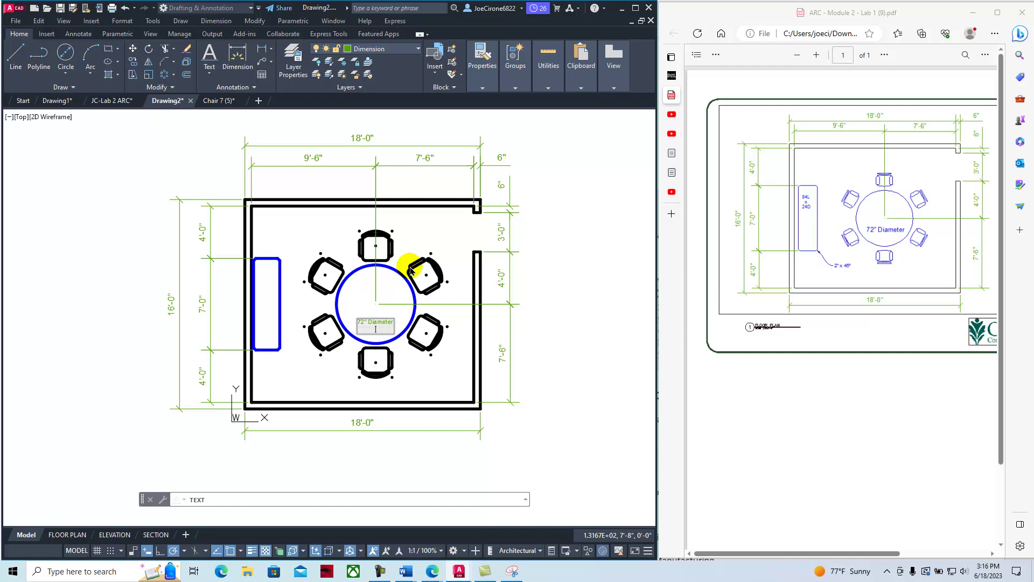
left_click(409, 269)
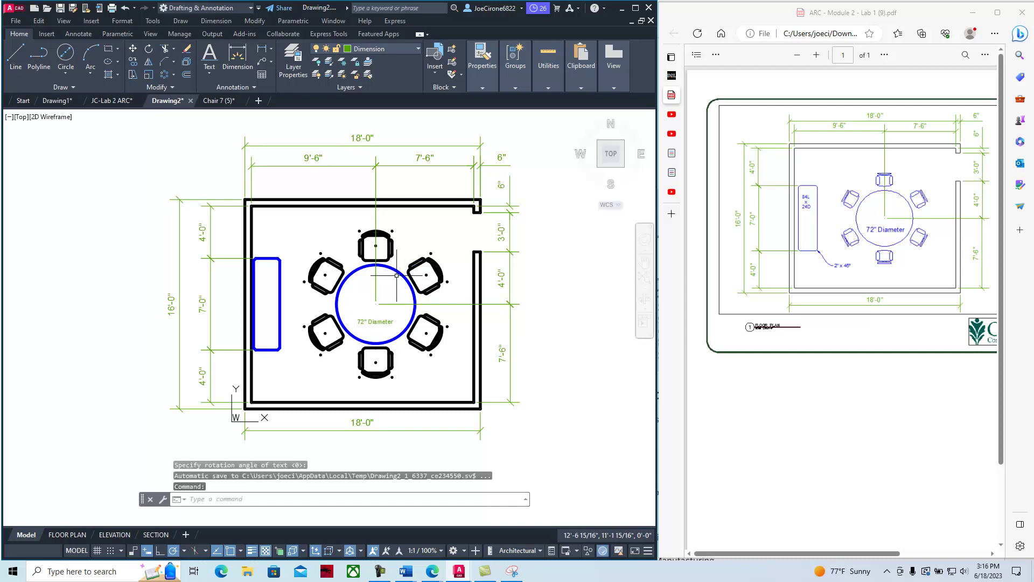
- Add multiline text inside the upper part of the rectangular table, with 84L, x and 24D on three separate lines
scroll(358, 301, "up", 6)
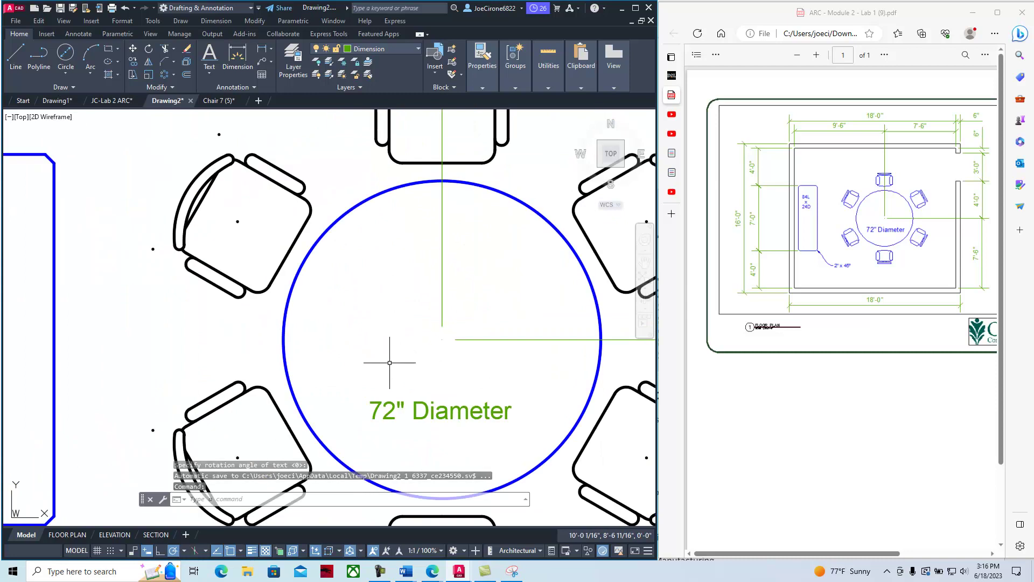
scroll(437, 389, "down", 2)
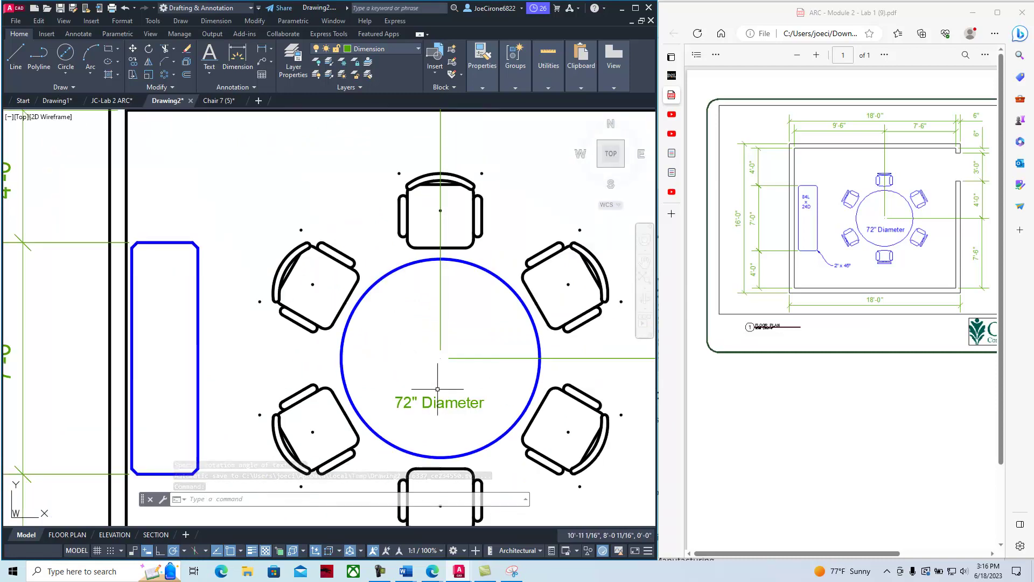
middle_click_drag(272, 357, 392, 343)
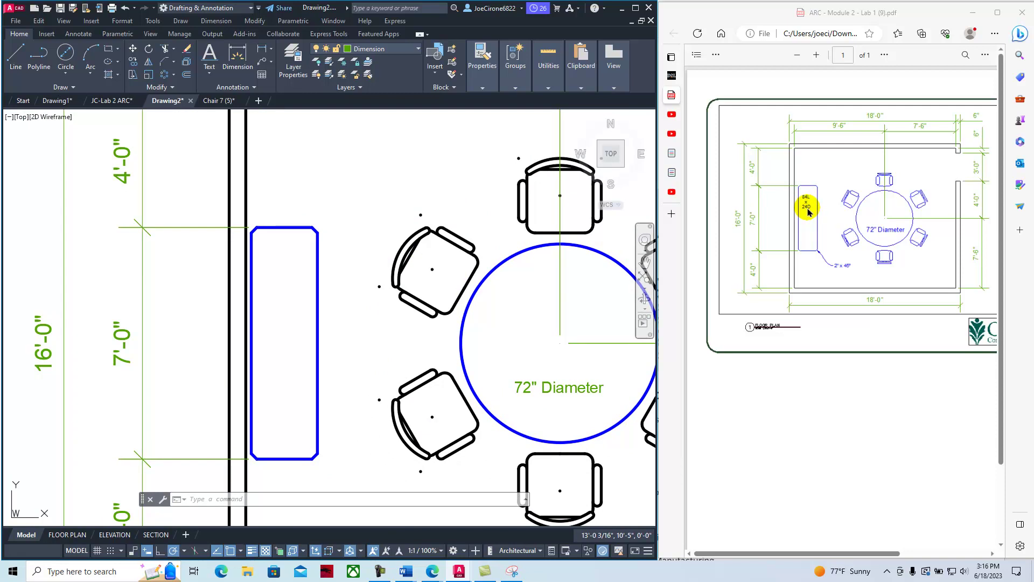
left_click(211, 77)
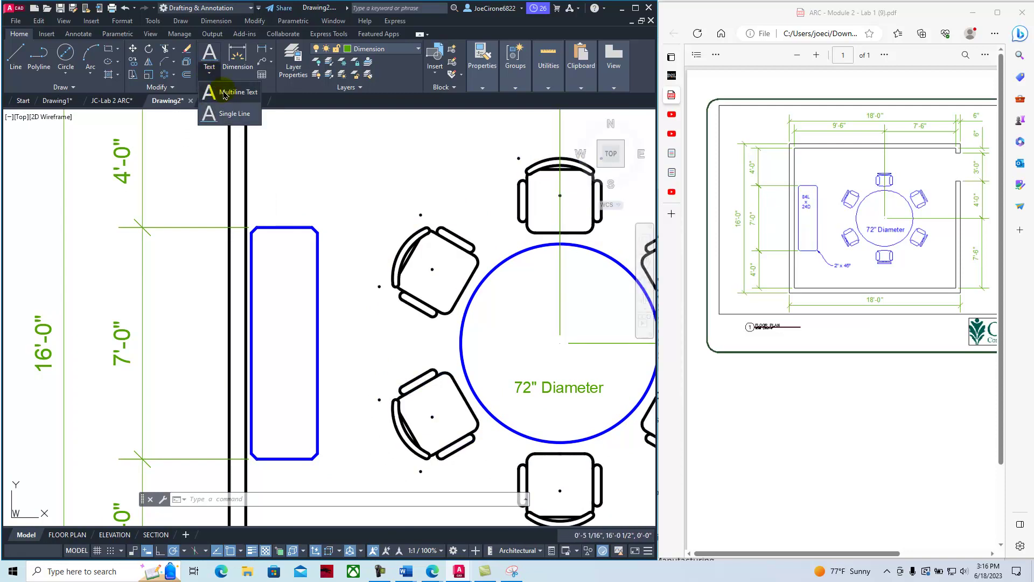
left_click(226, 94)
left_click(257, 240)
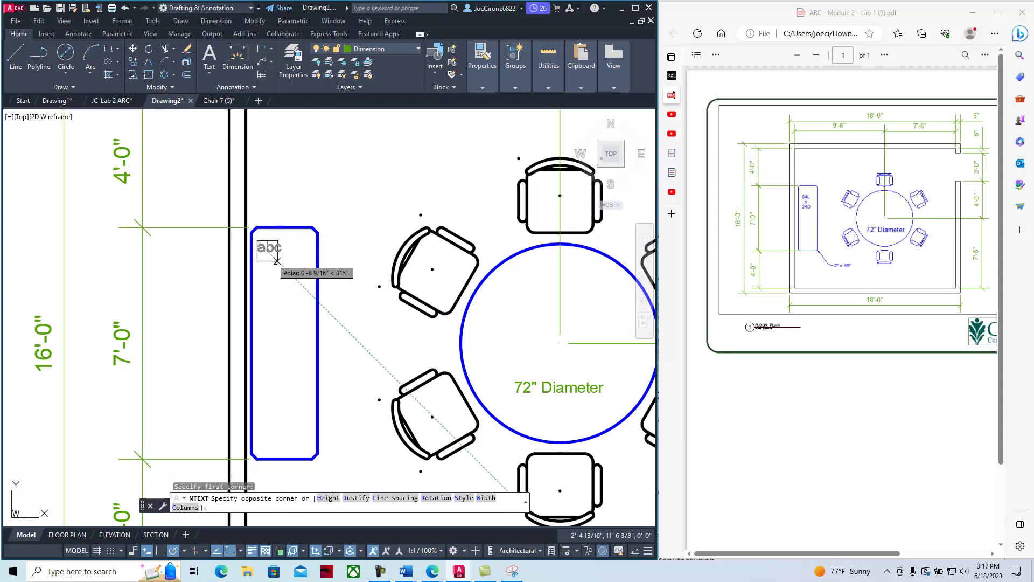
left_click(311, 363)
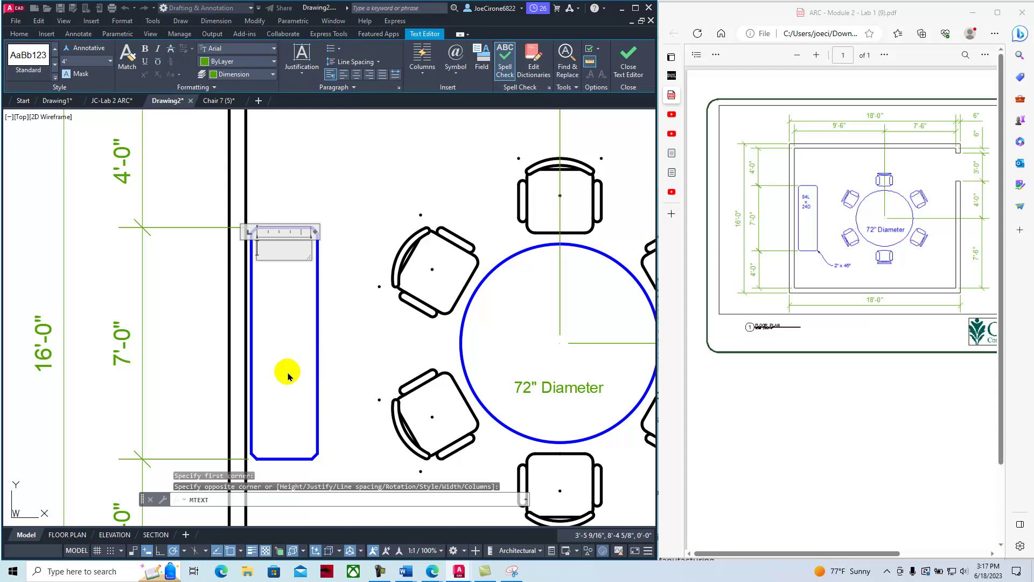
type("84")
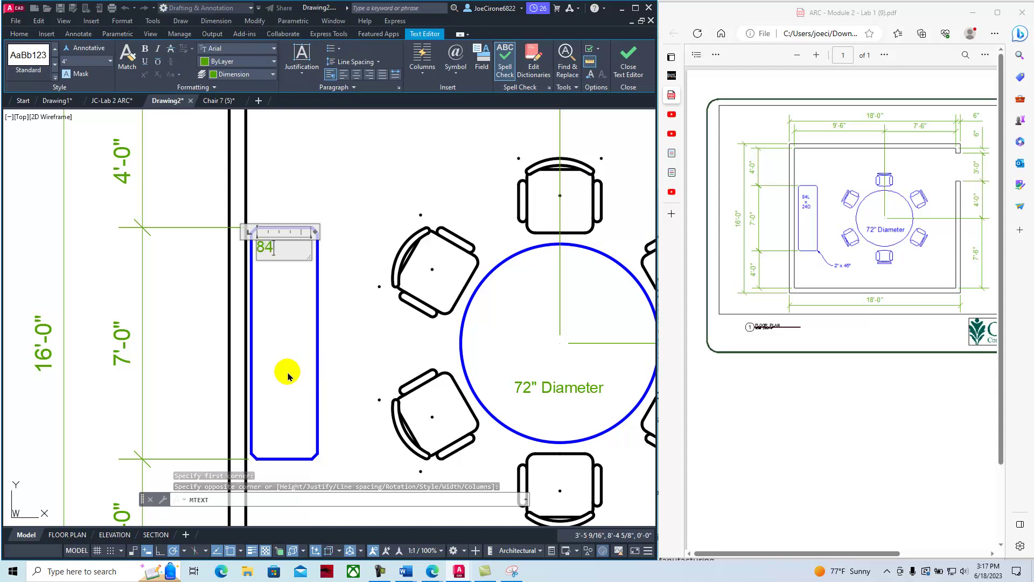
type("L")
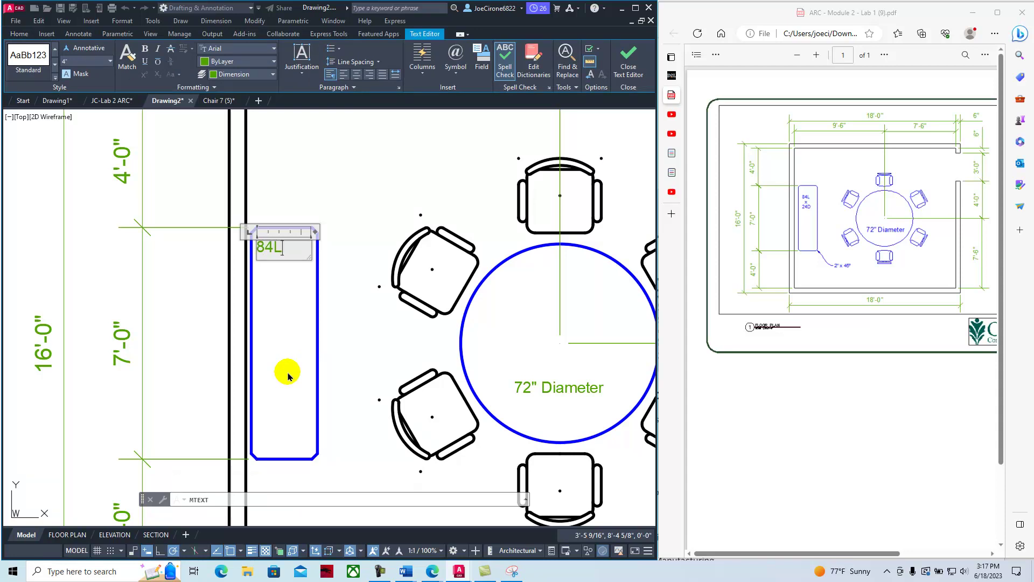
key("Return")
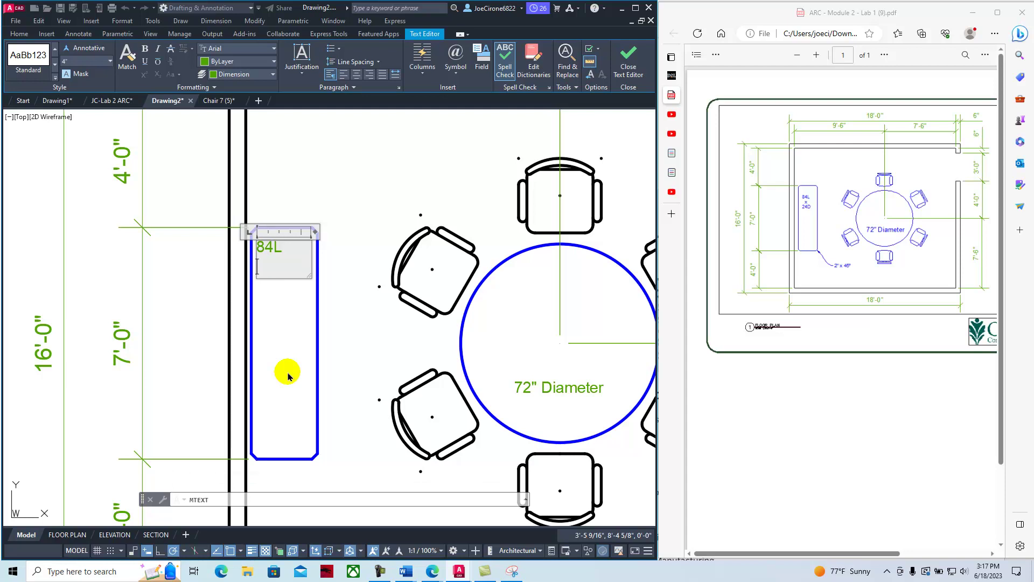
type("x")
key("Return")
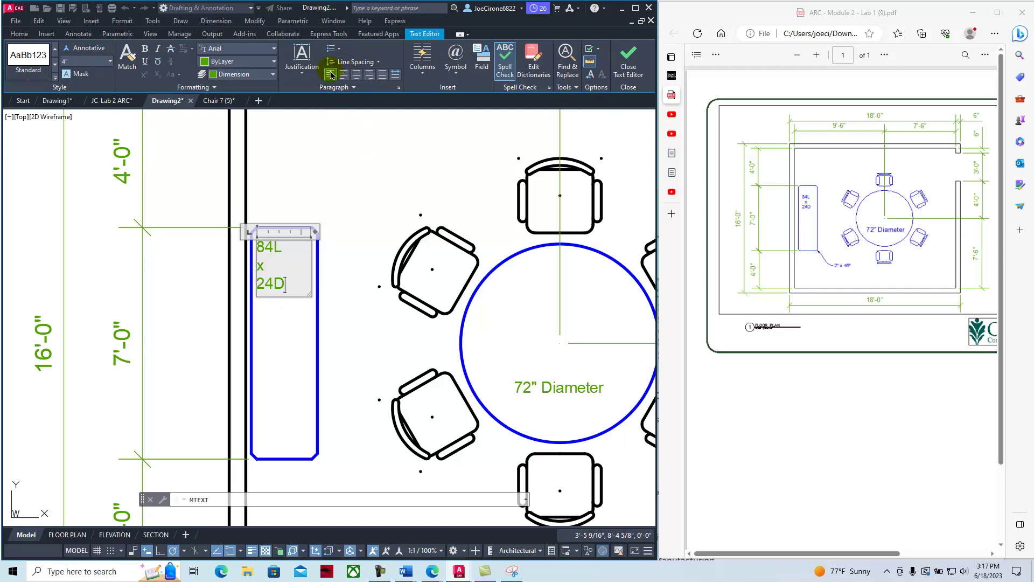
- Center-align all three lines of the rectangular table's size label and finish editing the text
left_click_drag(296, 273, 259, 248)
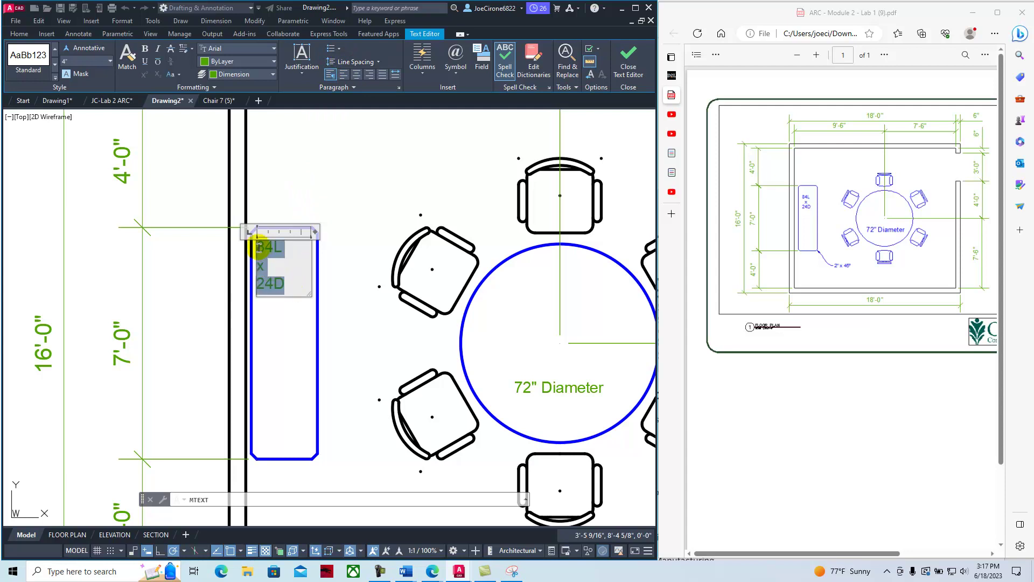
left_click(356, 78)
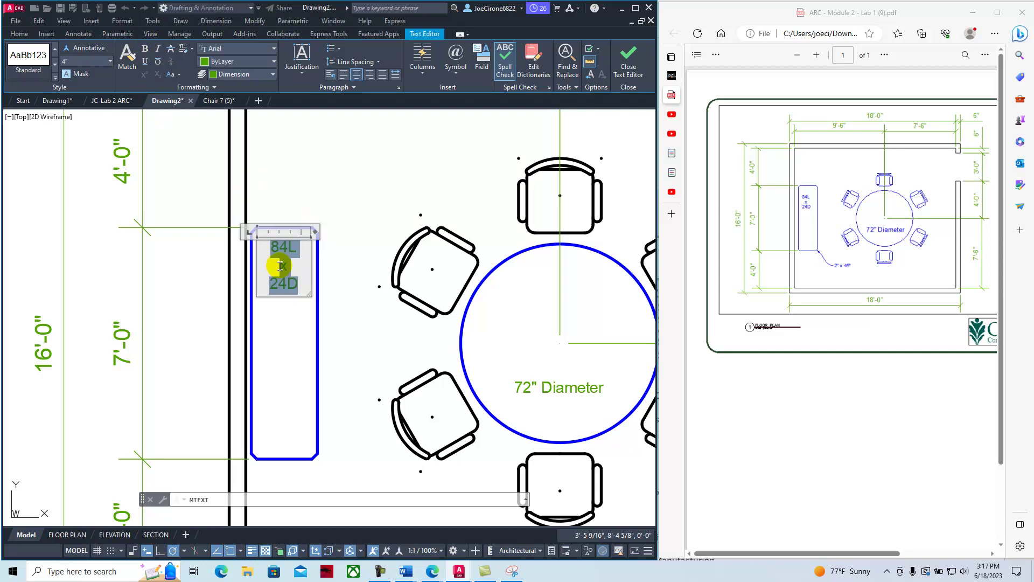
left_click(516, 131)
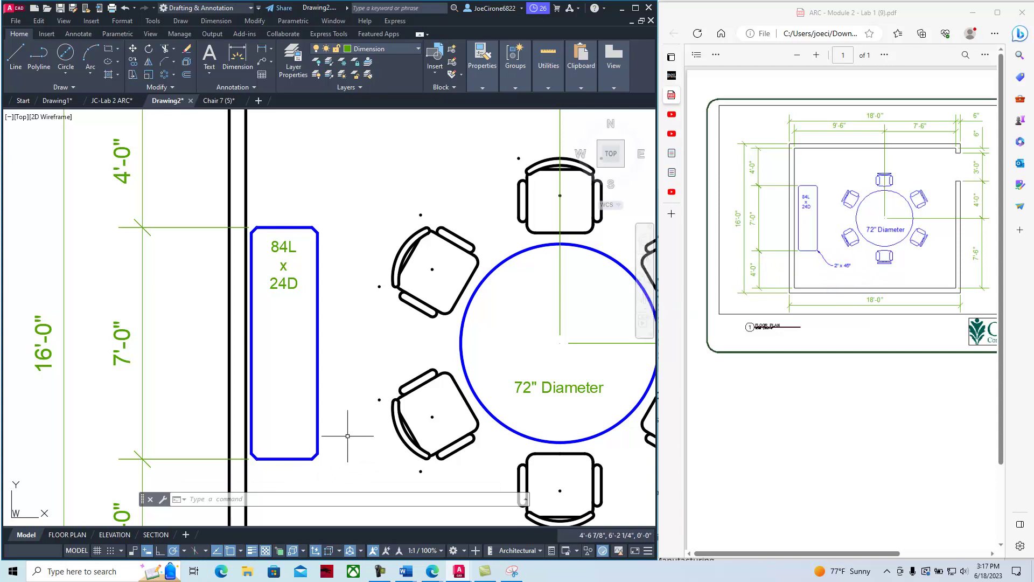
- Place a curved multileader with its arrowhead on the rectangular table's lower-right chamfer and its landing below and right of the table
mouse_move(347, 449)
middle_mouse_down()
mouse_move(316, 439)
mouse_move(245, 302)
middle_mouse_up()
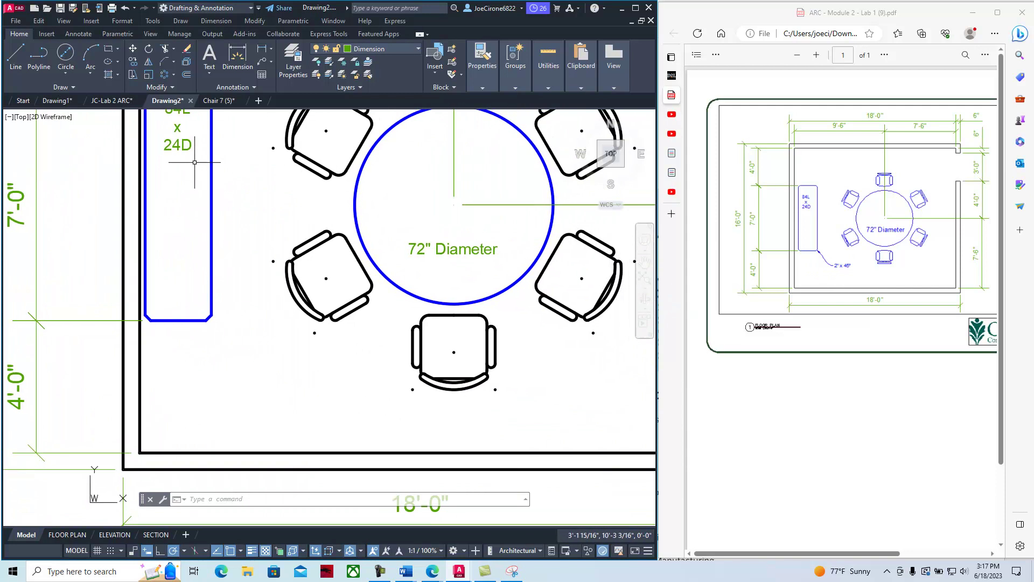
left_click(261, 67)
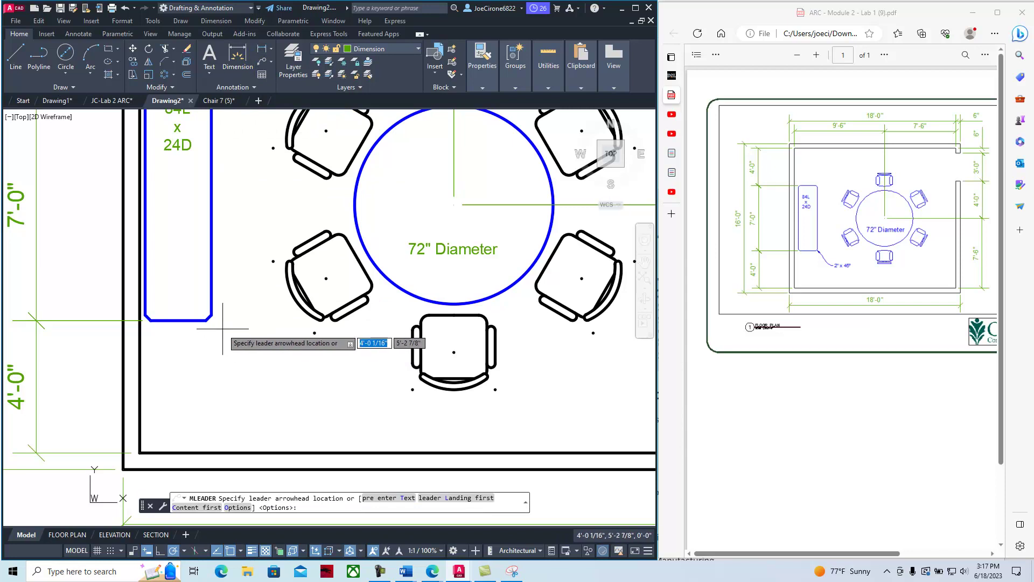
left_click(209, 318)
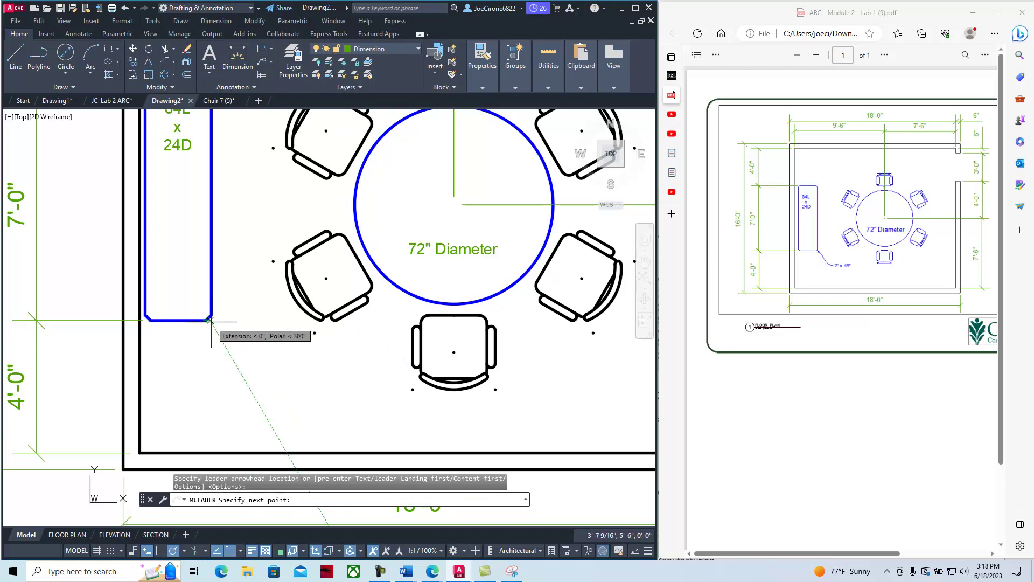
left_click(229, 371)
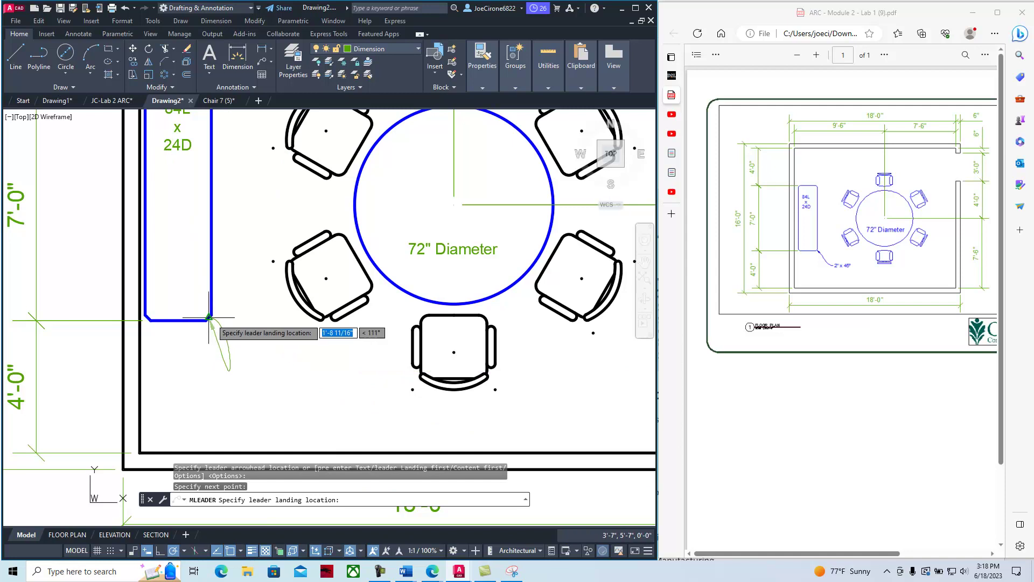
left_click(249, 370)
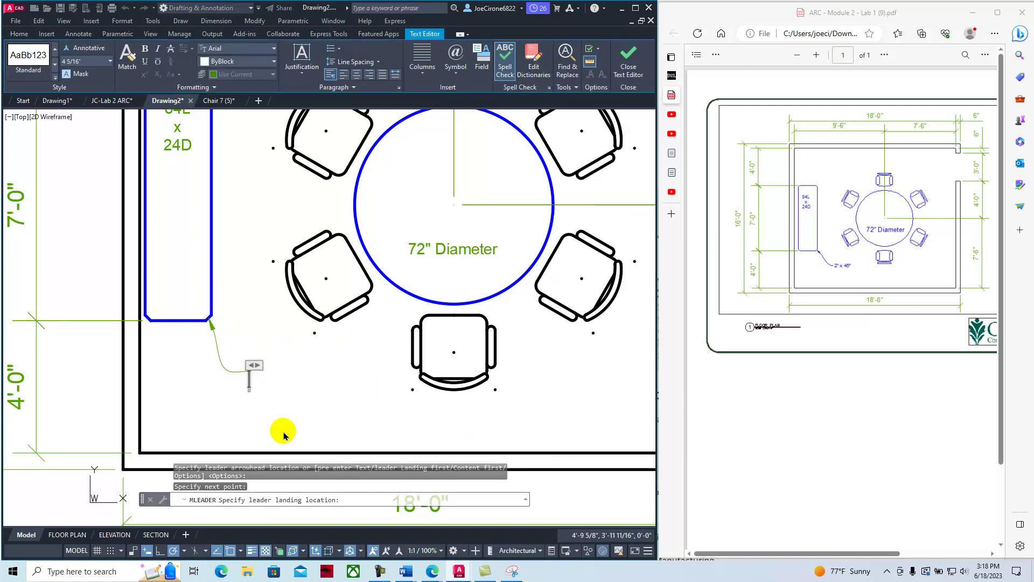
- Enter 2"Chamfer 45° as the leader text, including the degree symbol, and finish editing the note
type("2\"Chamfer 45")
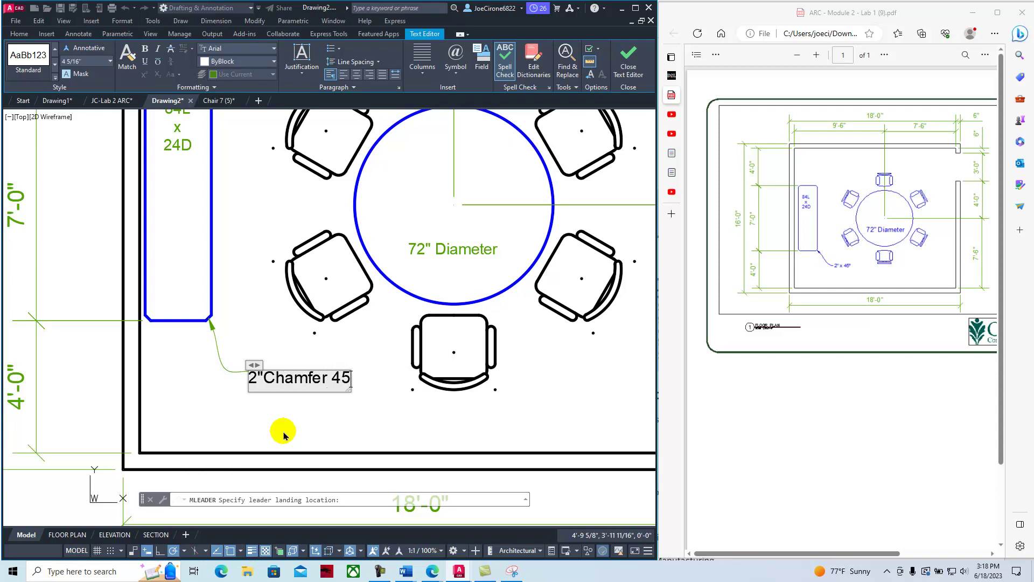
left_click(456, 69)
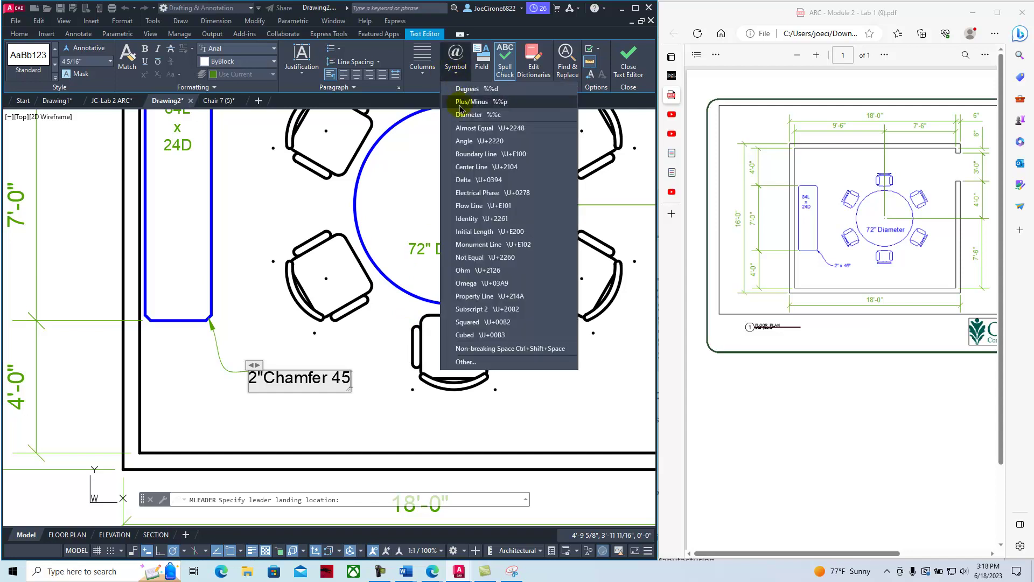
left_click(466, 89)
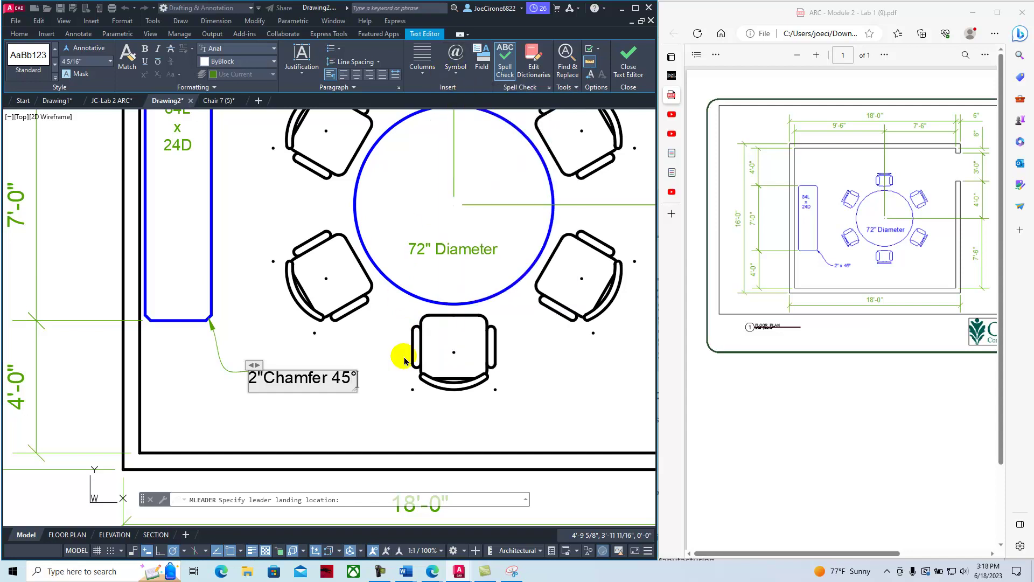
left_click(628, 59)
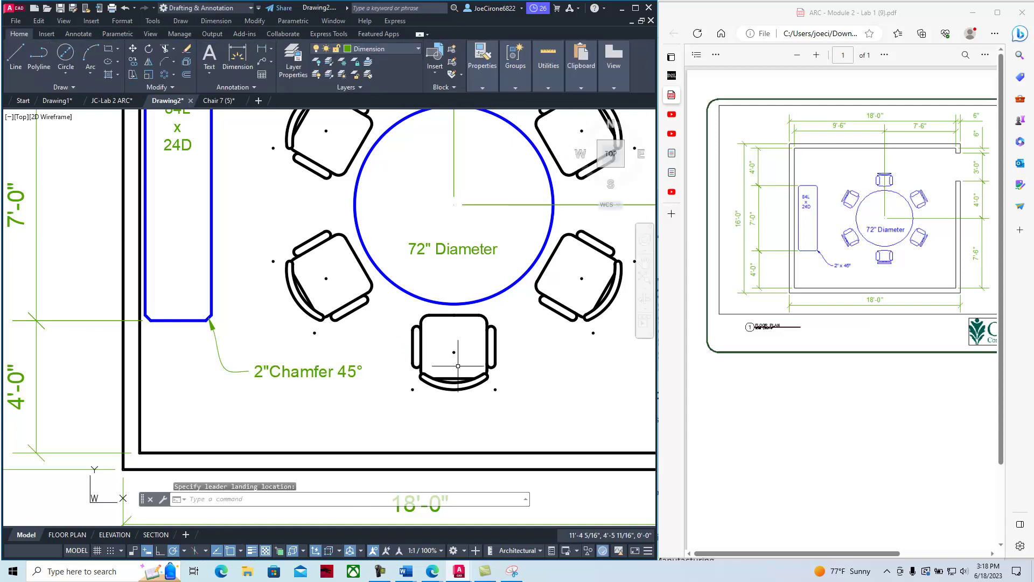
- Switch from model space to the FLOOR PLAN layout
scroll(544, 421, "down", 3)
middle_click_drag(552, 415, 386, 399)
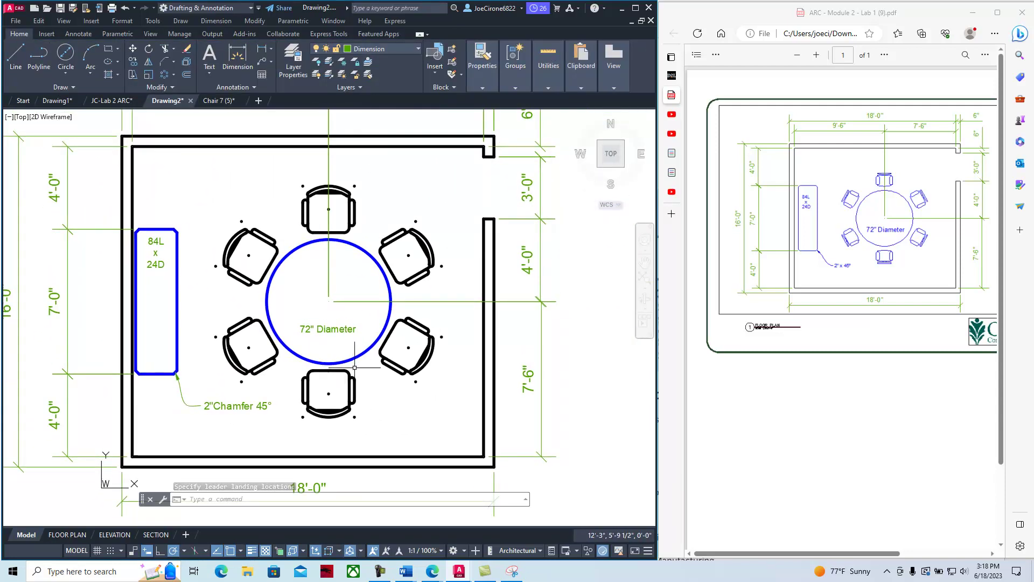
scroll(378, 384, "down", 3)
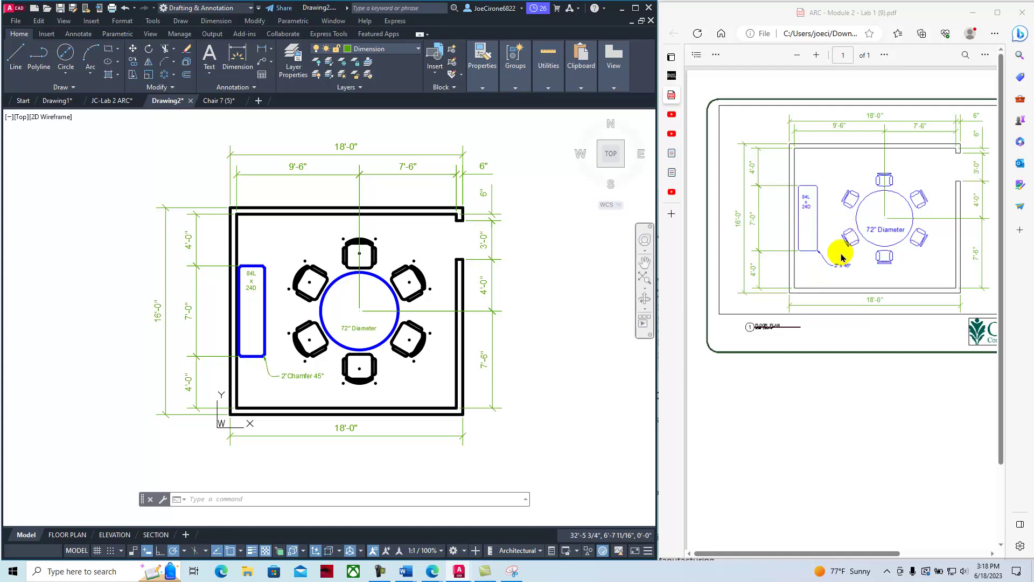
mouse_move(62, 535)
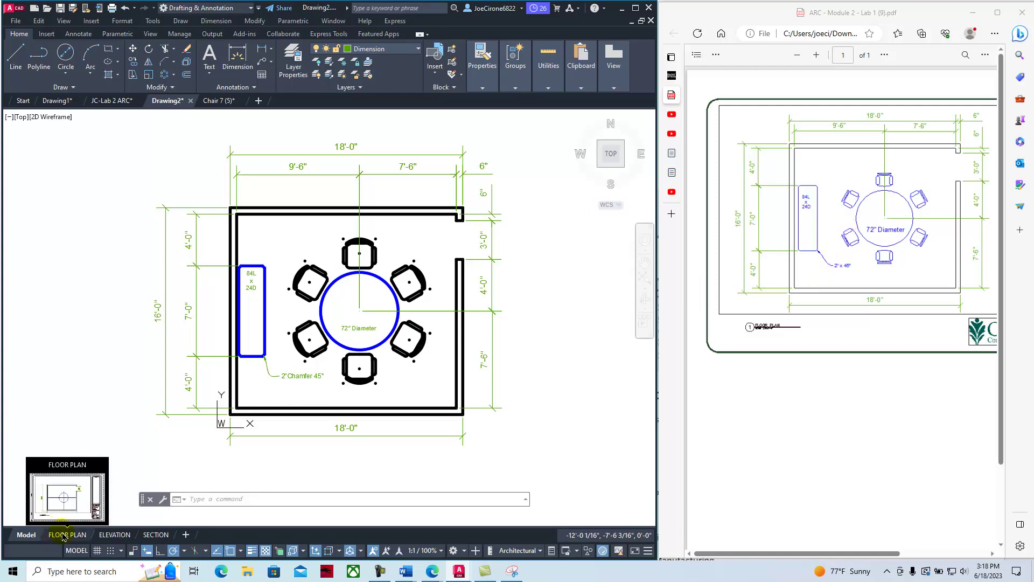
left_click(67, 535)
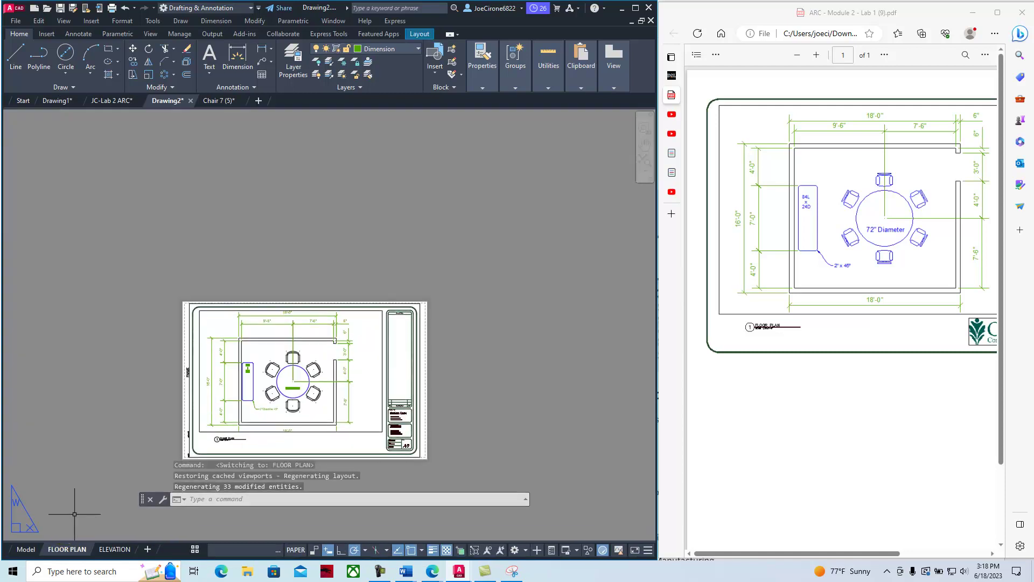
- Activate the layout's viewport and fit the fully dimensioned plan inside its frame
middle_click_drag(402, 365, 423, 298)
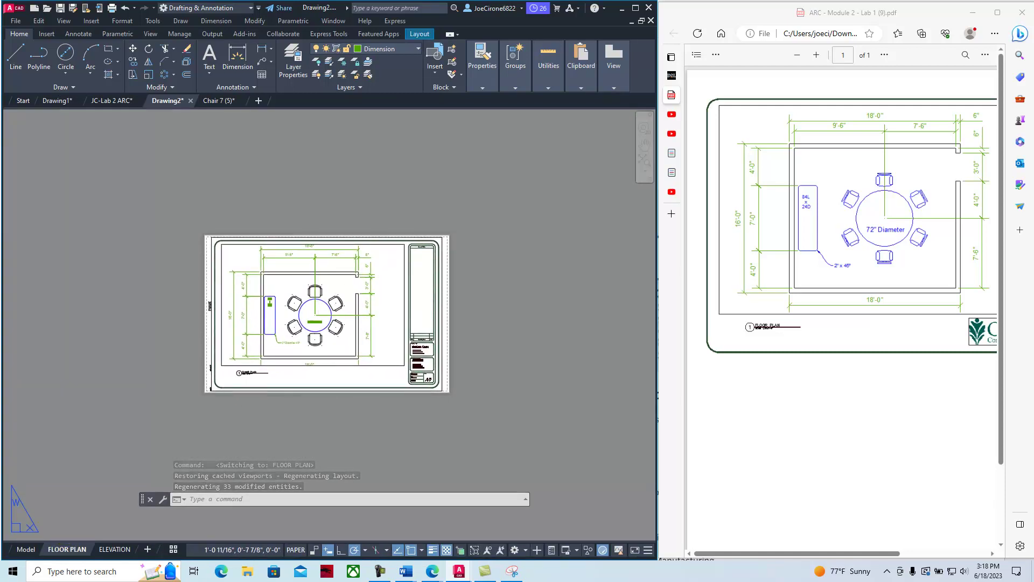
double_click(389, 278)
scroll(377, 290, "down", 6)
scroll(377, 290, "up", 6)
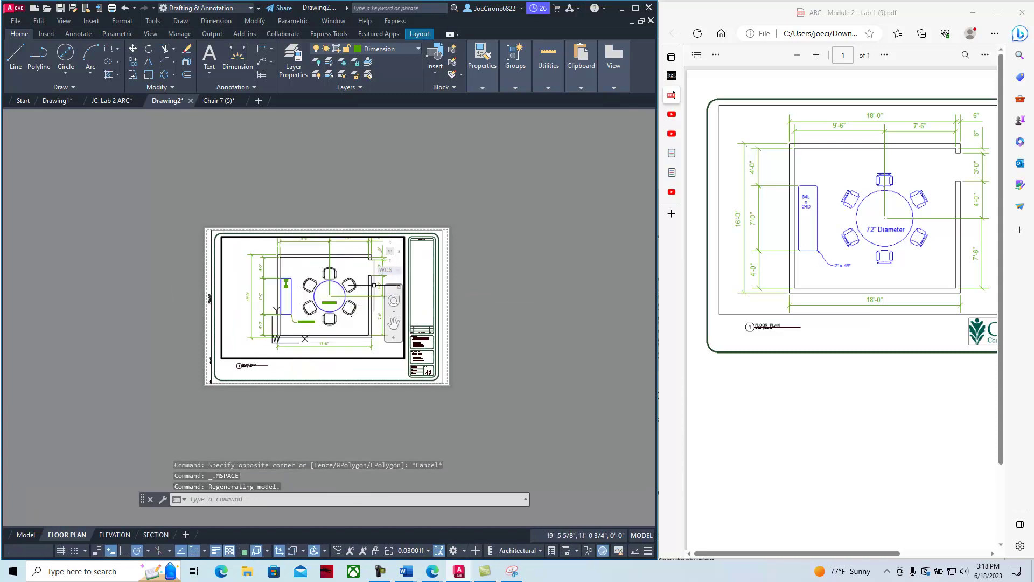
scroll(370, 296, "down", 6)
scroll(370, 302, "up", 6)
scroll(361, 296, "down", 3)
scroll(355, 293, "up", 3)
middle_click_drag(329, 285, 321, 301)
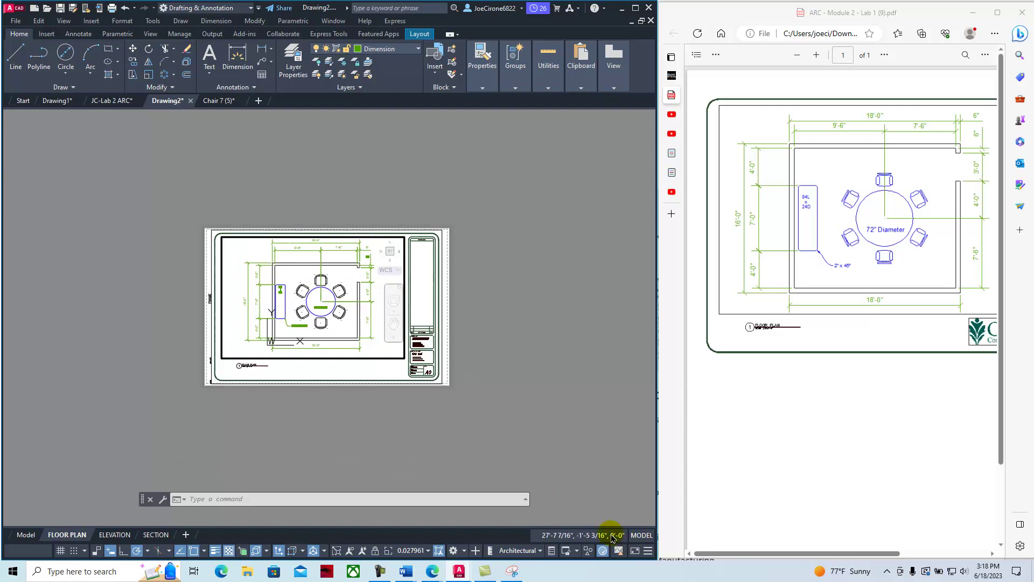
- Maximize the drawing program's window and return from the viewport to paper space
left_click(635, 8)
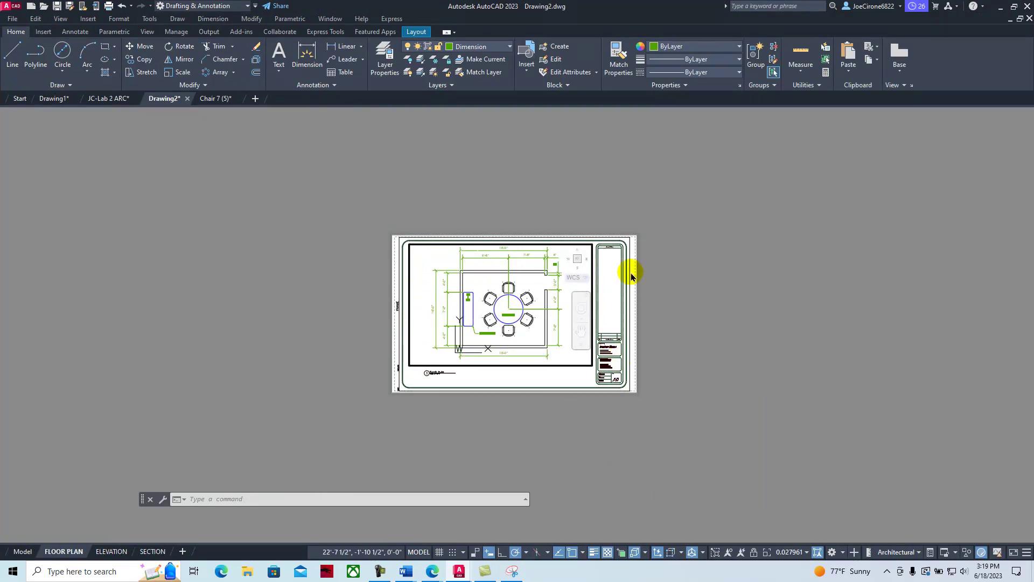
double_click(619, 286)
scroll(655, 317, "up", 5)
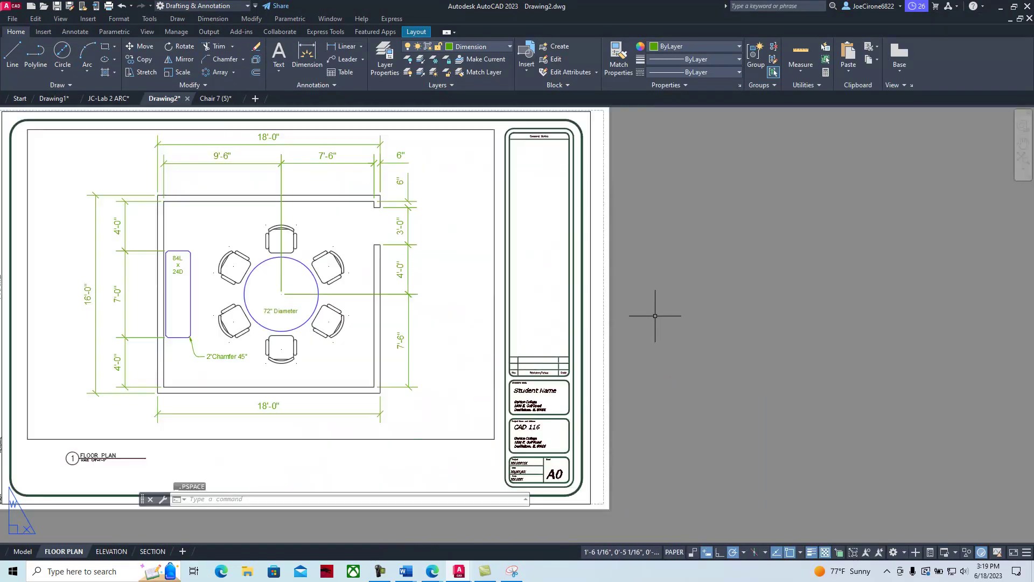
scroll(641, 314, "down", 5)
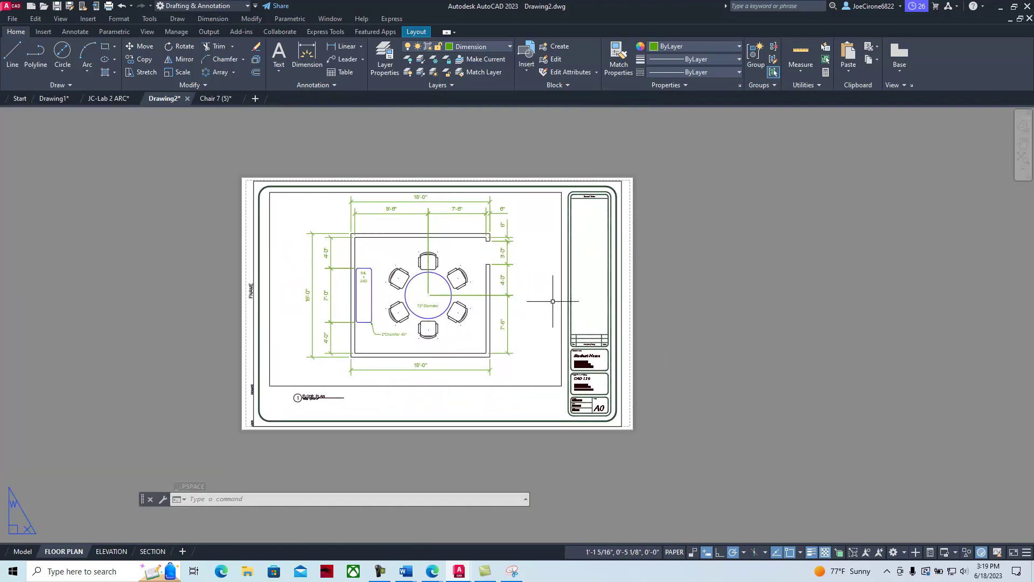
- Reactivate the floor plan viewport and set its scale to 1/4" = 1'-0"
double_click(539, 283)
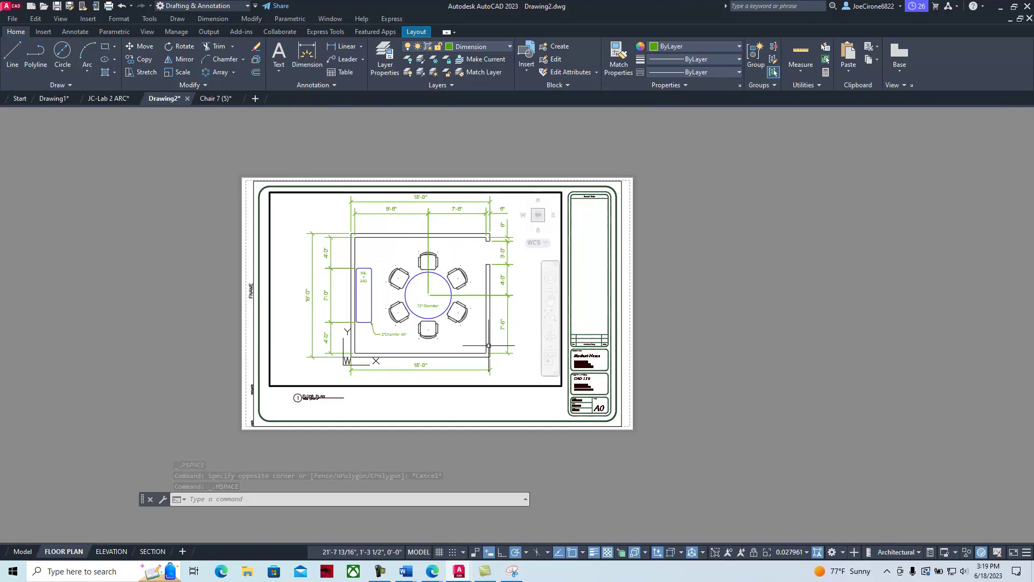
left_click(792, 552)
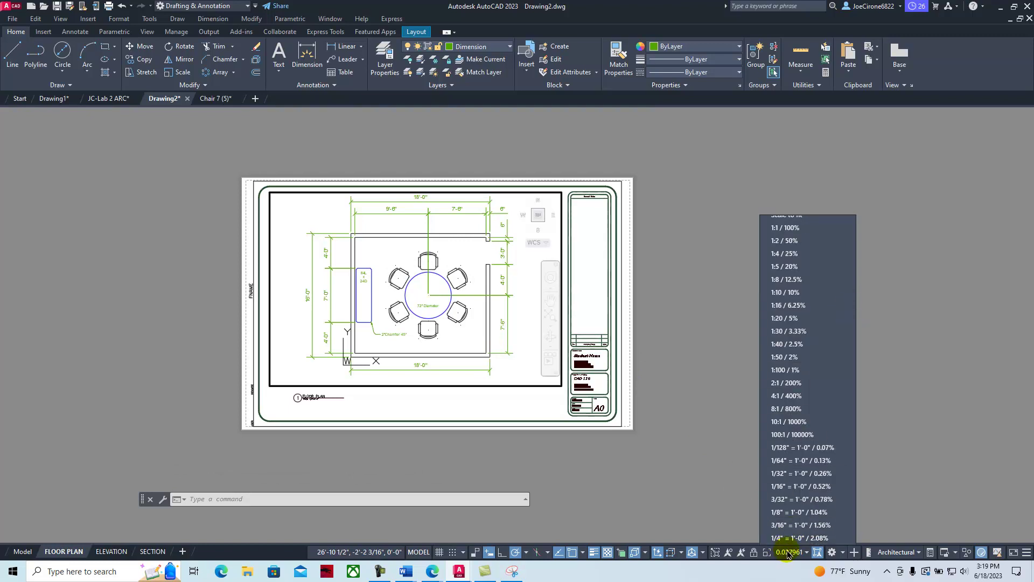
scroll(837, 439, "down", 2)
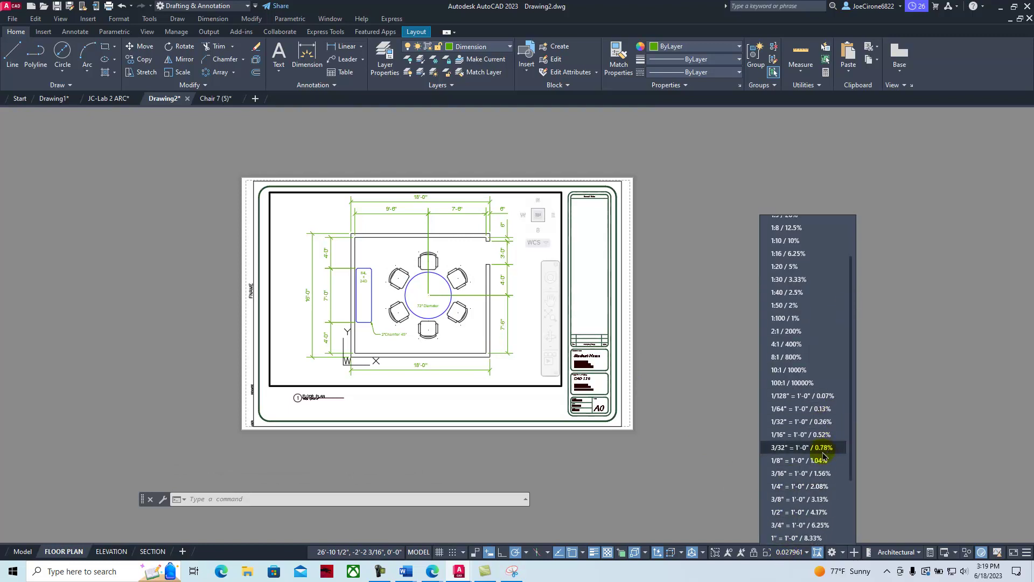
left_click(795, 486)
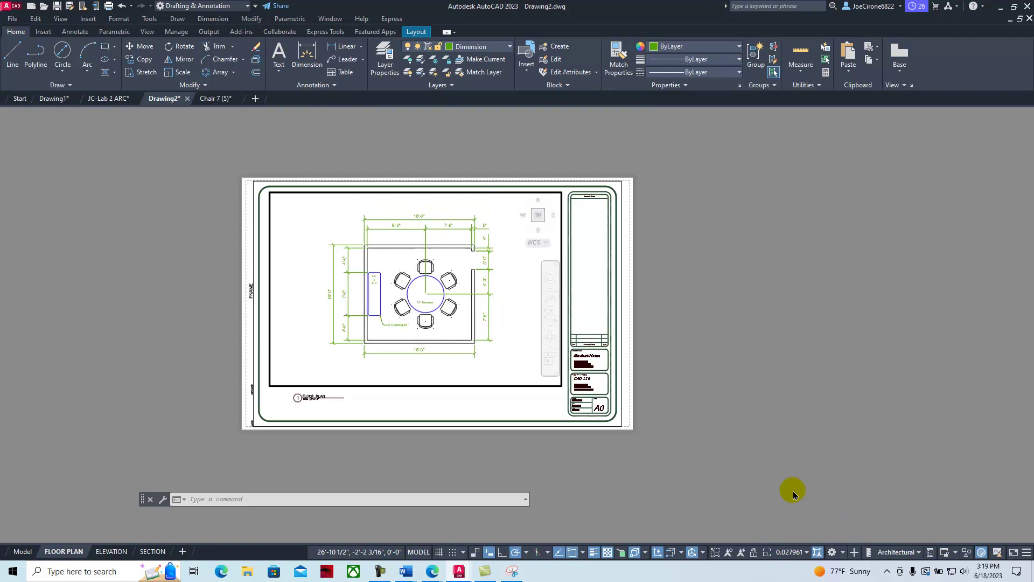
- Try a viewport scale of 1/2" = 1'-0" for the floor plan
left_click(806, 552)
scroll(799, 461, "down", 2)
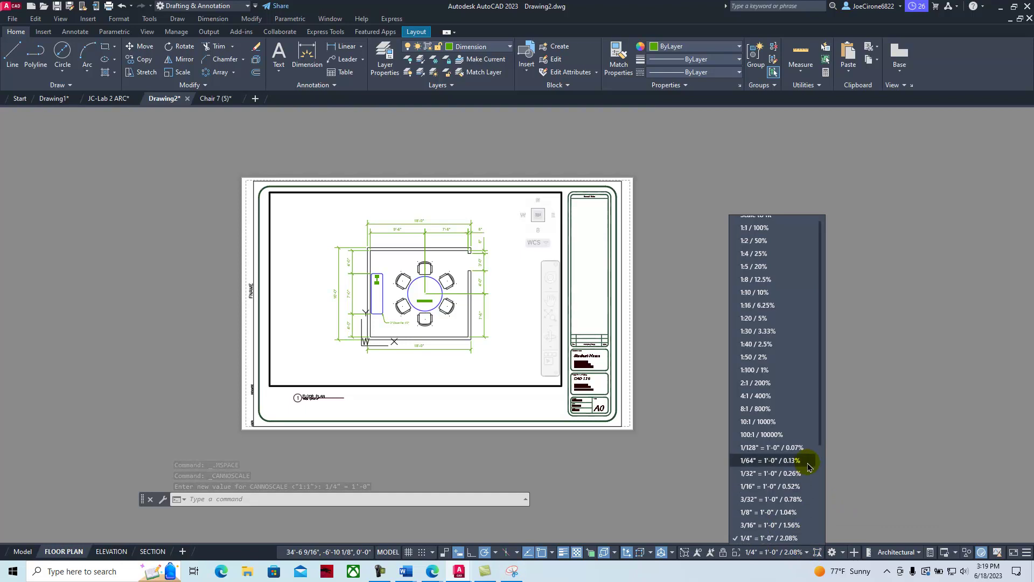
left_click(784, 512)
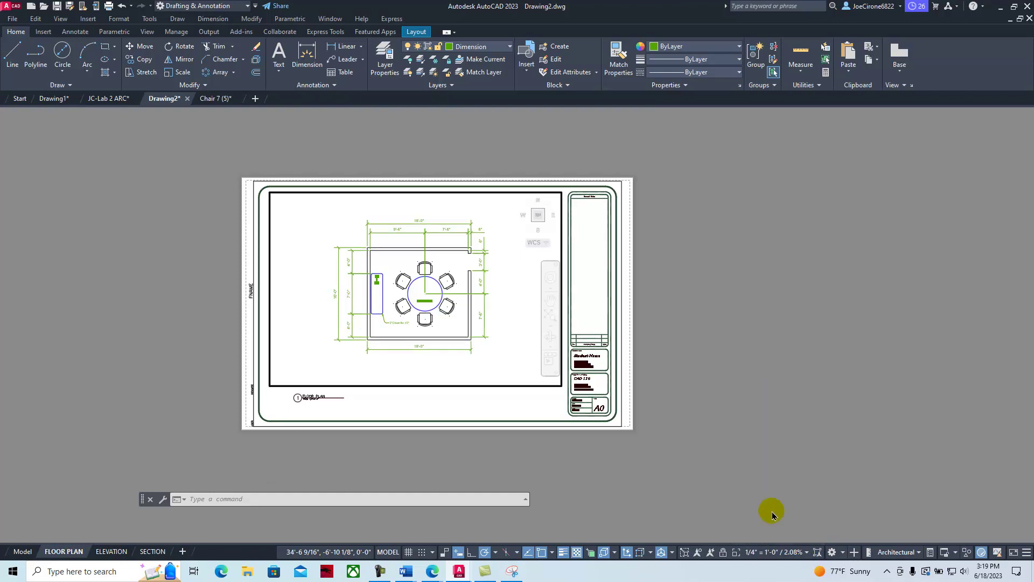
- Set the viewport scale back to 1/4" = 1'-0", reposition the plan within the frame and lock the viewport
left_click(802, 555)
scroll(811, 526, "down", 1)
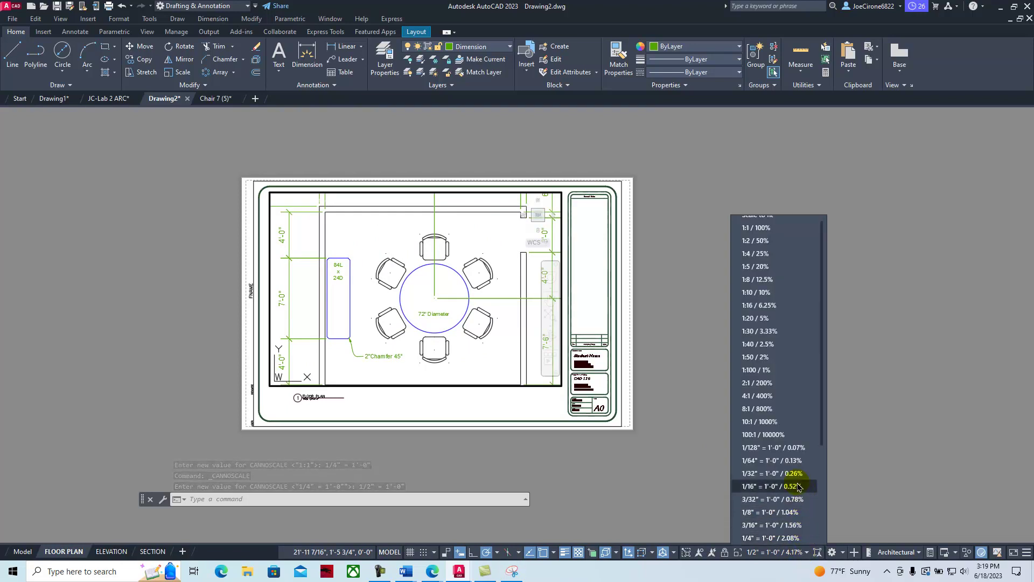
scroll(796, 490, "down", 1)
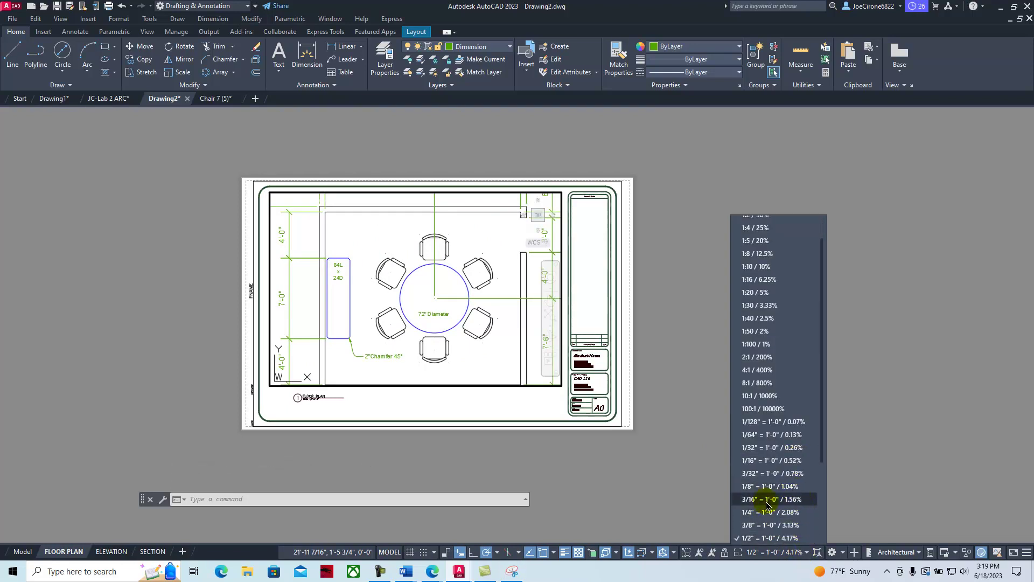
left_click(768, 511)
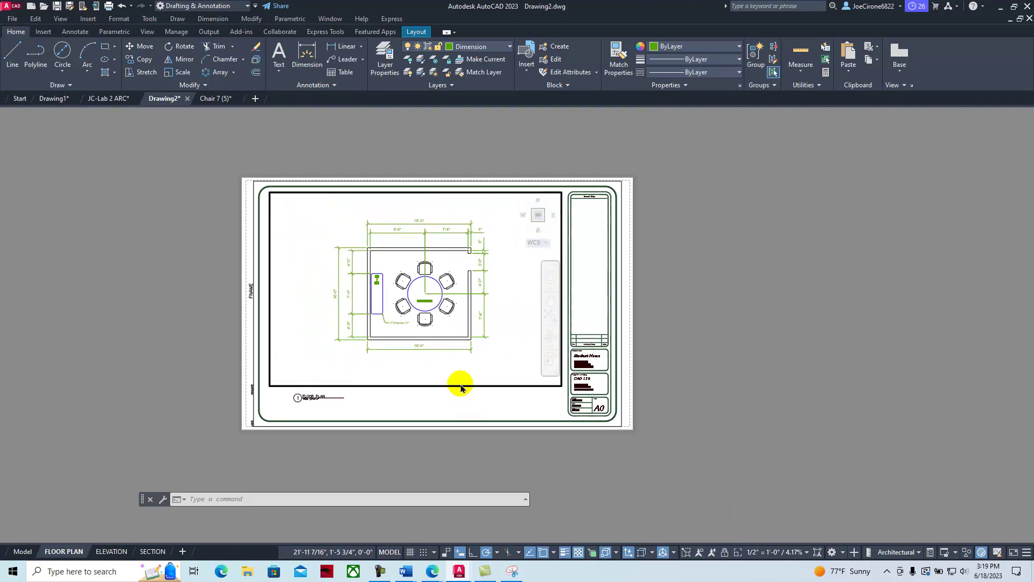
middle_click_drag(450, 296, 443, 291)
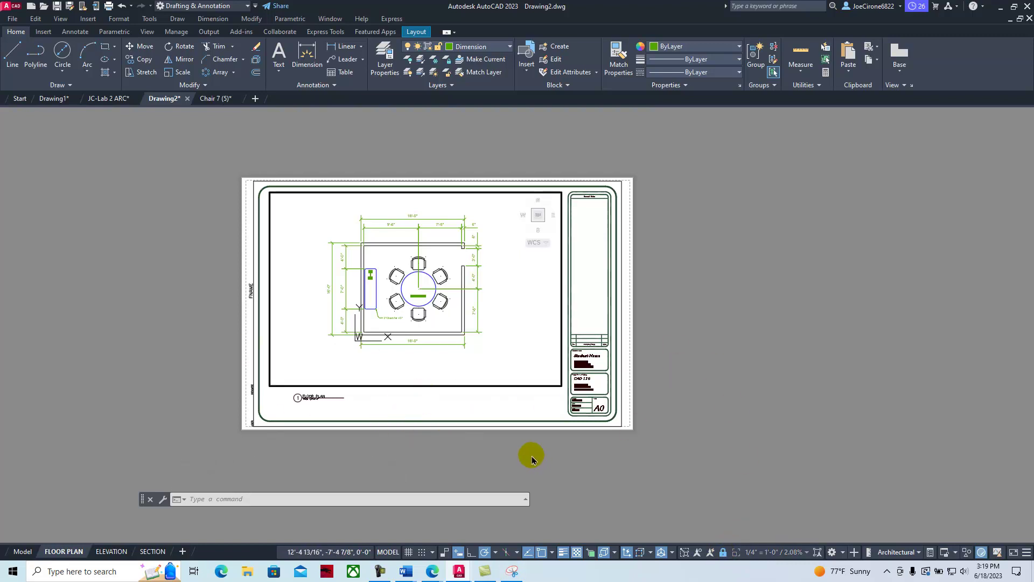
- Leave the viewport and change the detail scale attribute in the FLOOR PLAN title to 1/4"=1'-0"
scroll(591, 302, "up", 2)
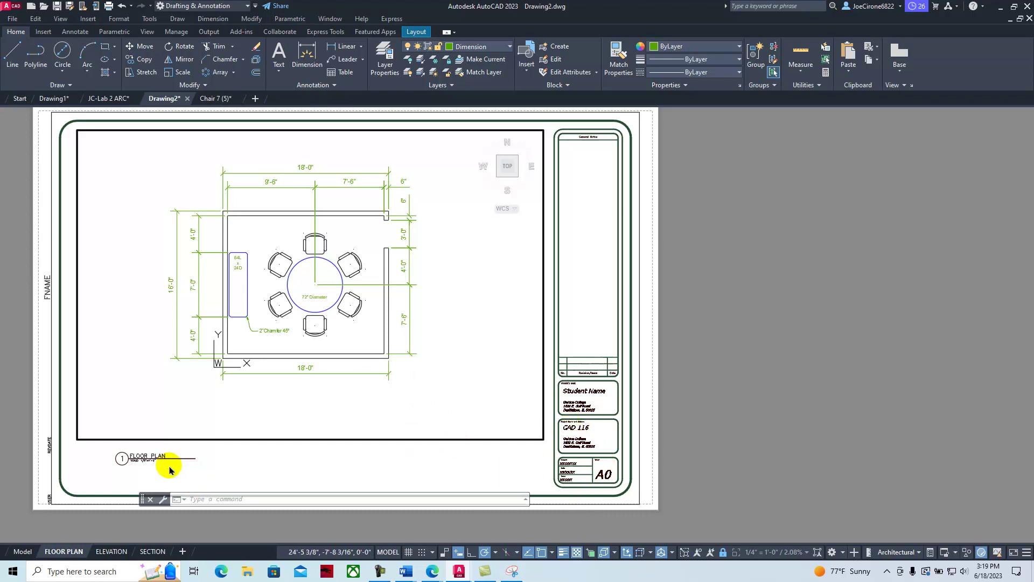
scroll(152, 467, "up", 2)
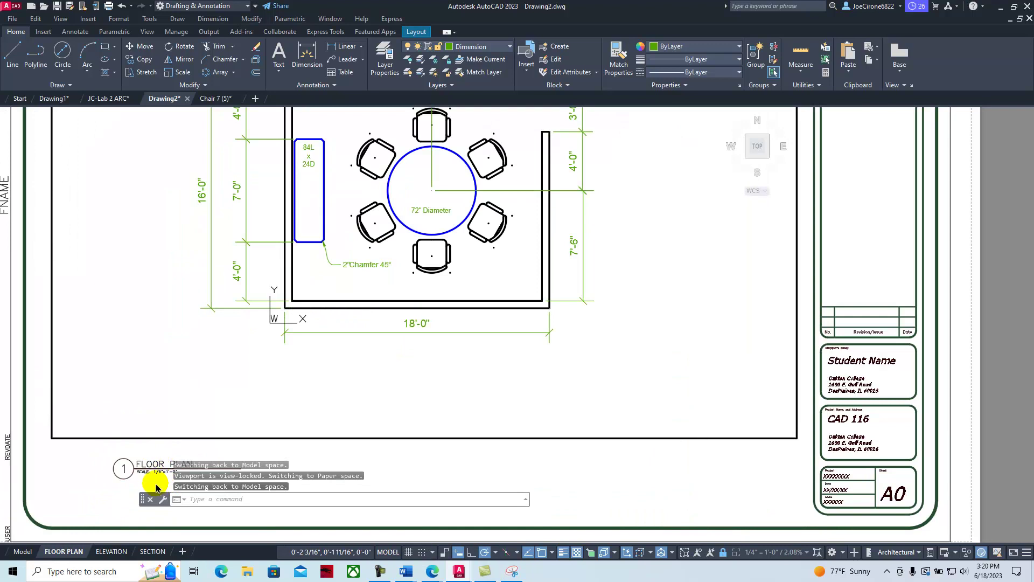
double_click(154, 467)
middle_click_drag(155, 469, 366, 380)
scroll(367, 380, "up", 4)
double_click(371, 387)
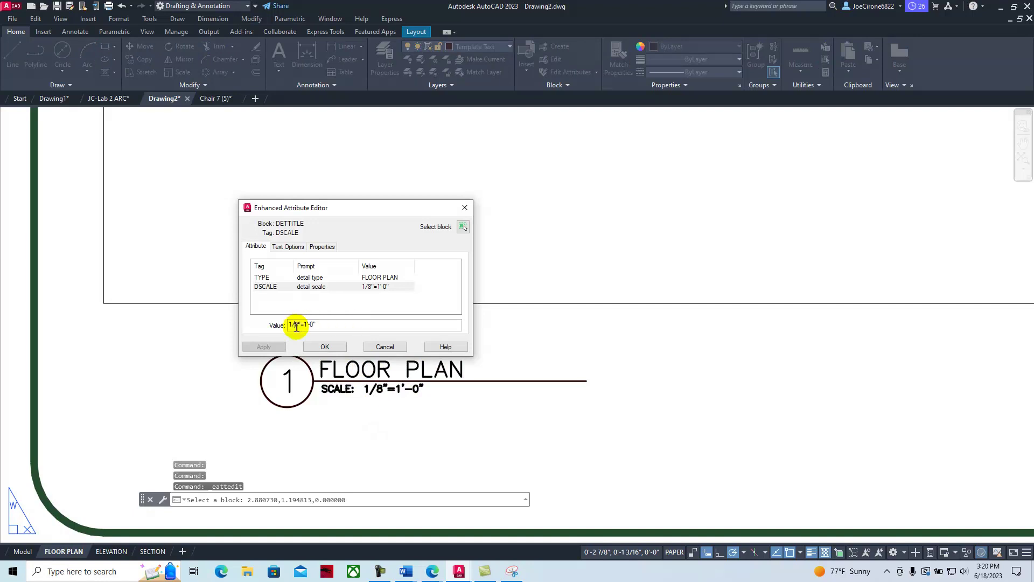
type("4")
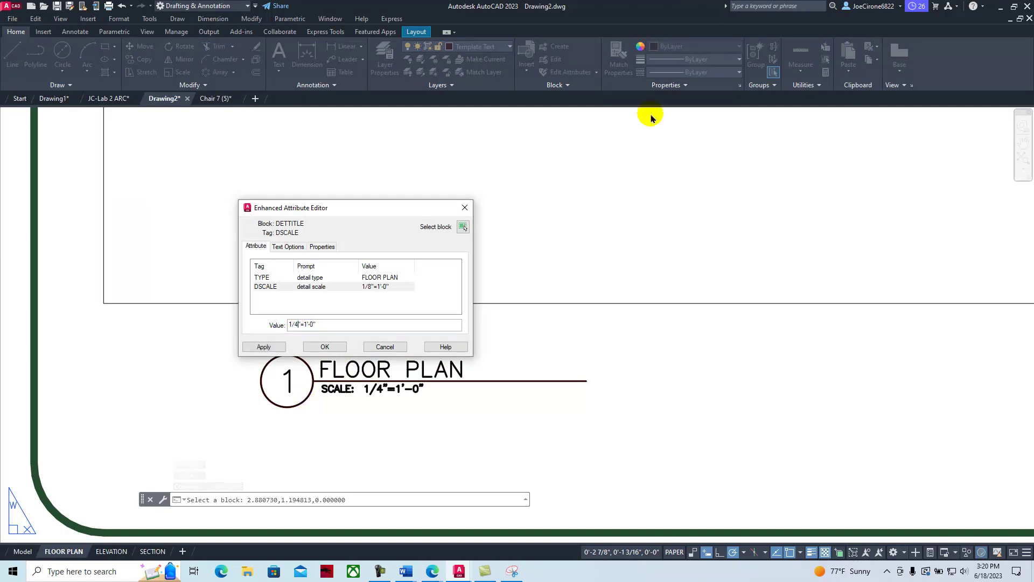
left_click(324, 347)
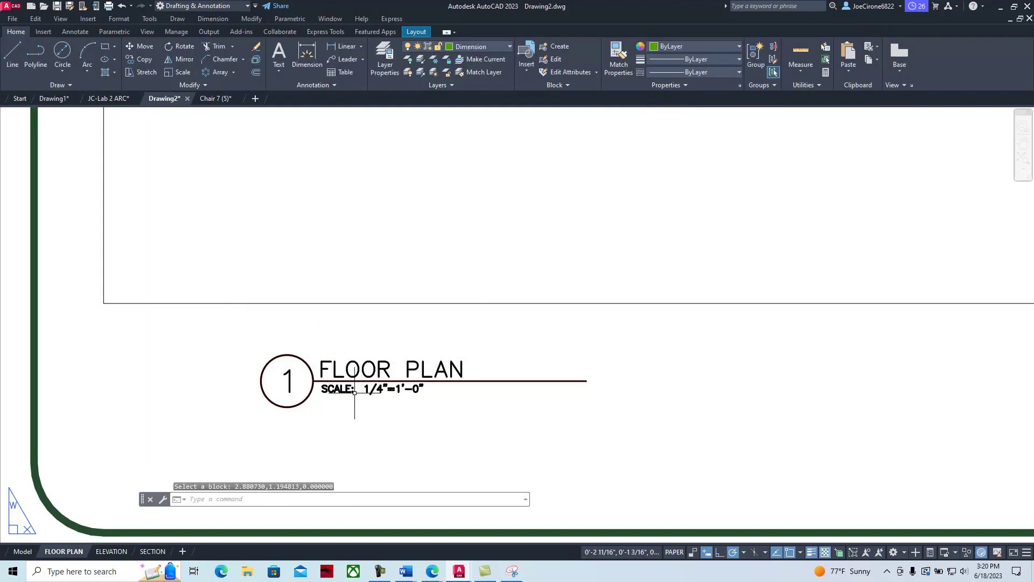
scroll(423, 384, "down", 6)
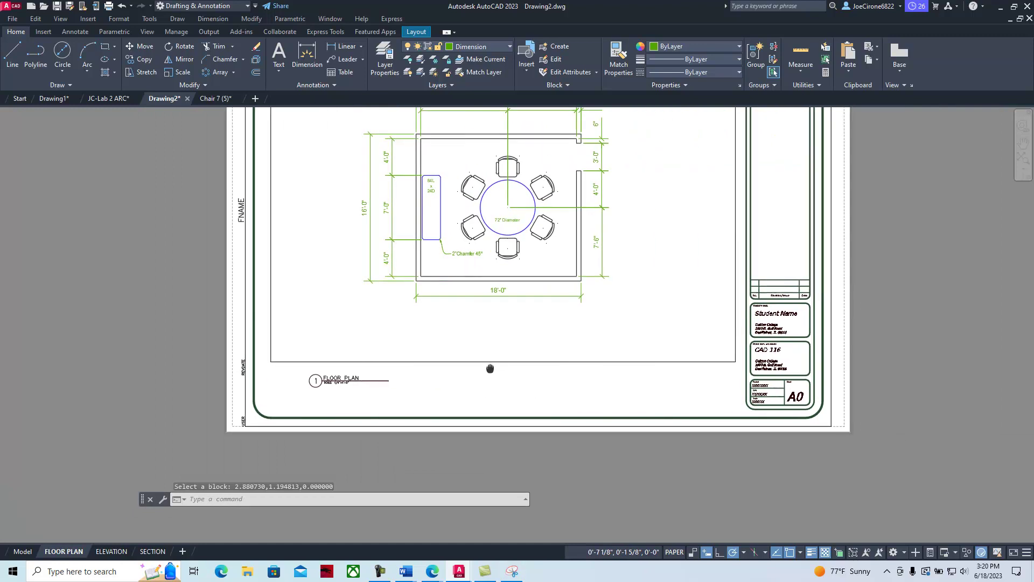
- Replace the student name placeholder in the title block with "Your Name Here"
scroll(508, 339, "up", 4)
double_click(545, 315)
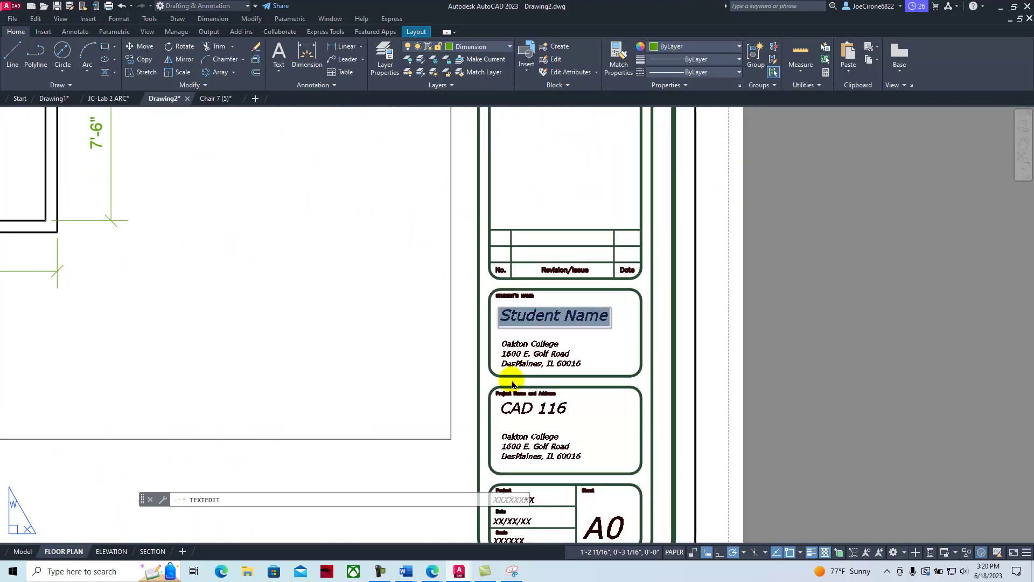
type("Your")
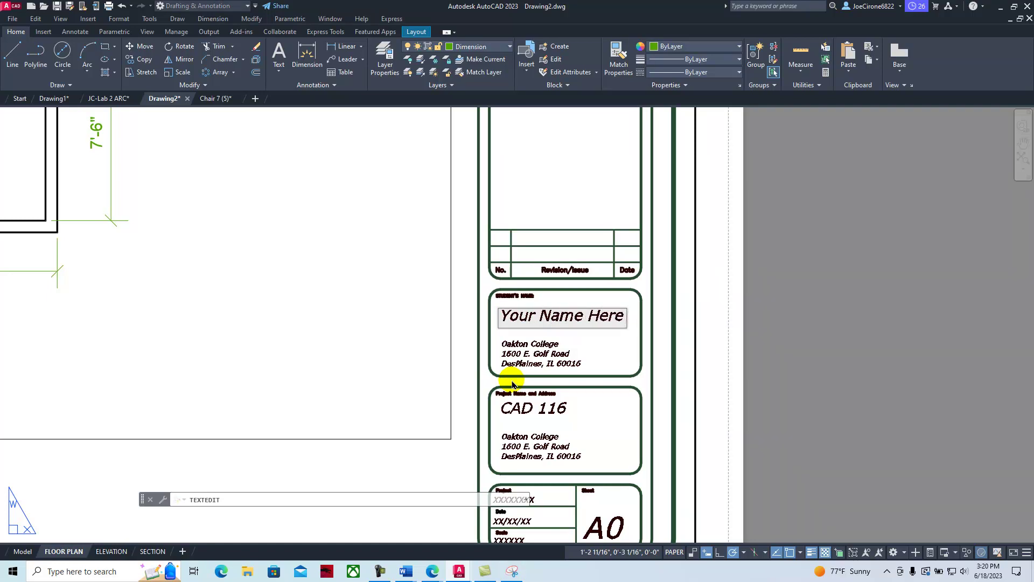
left_click(512, 384)
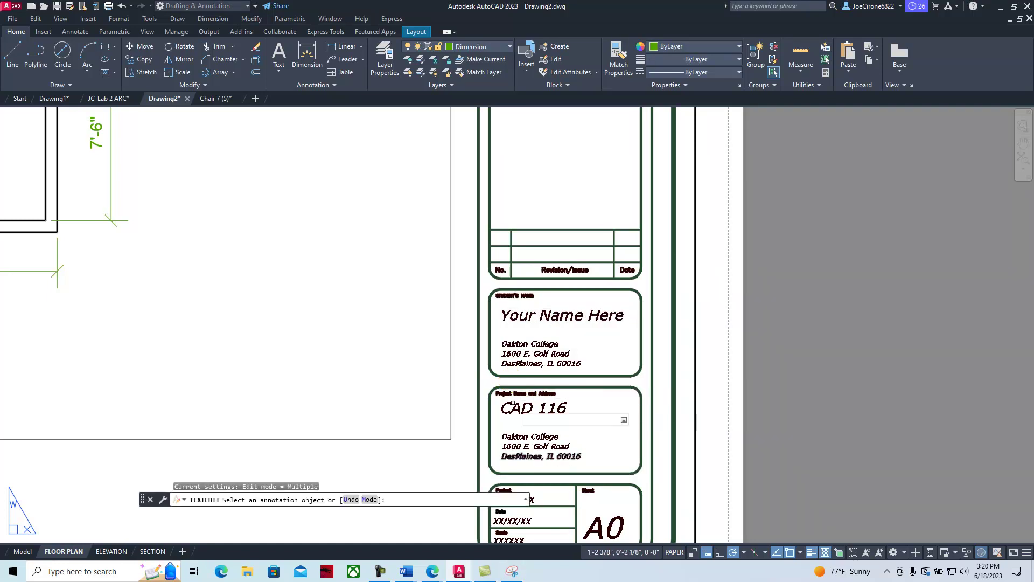
- Set the Scale text in the title block to 1/4"=1'
middle_click_drag(513, 400, 460, 276)
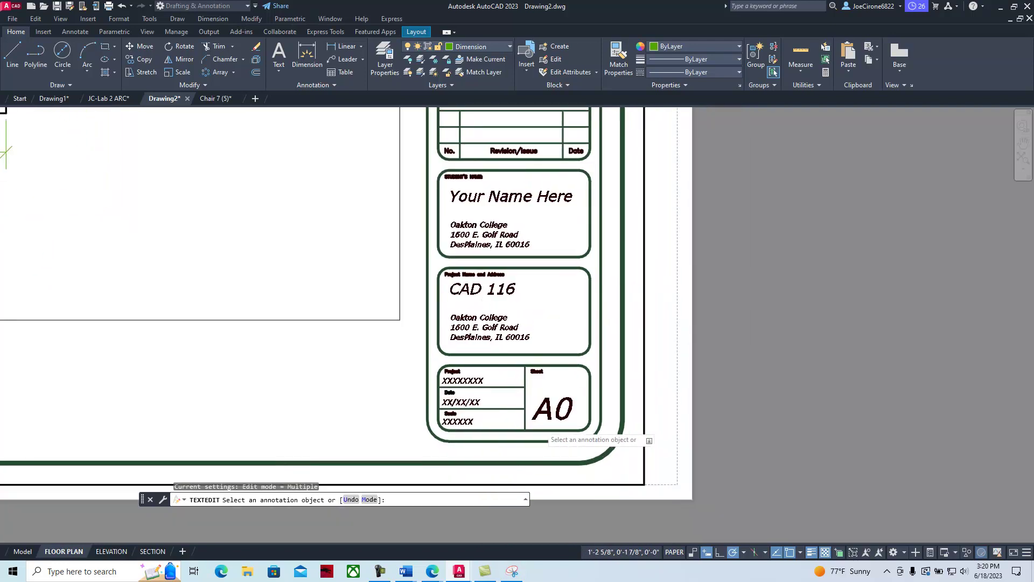
middle_click_drag(469, 375, 484, 280)
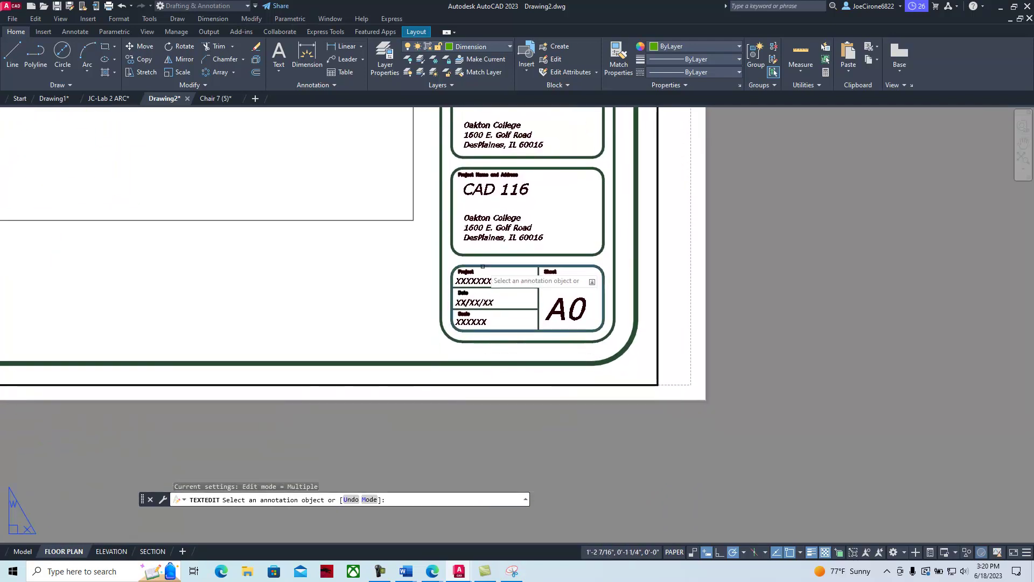
scroll(461, 305, "up", 4)
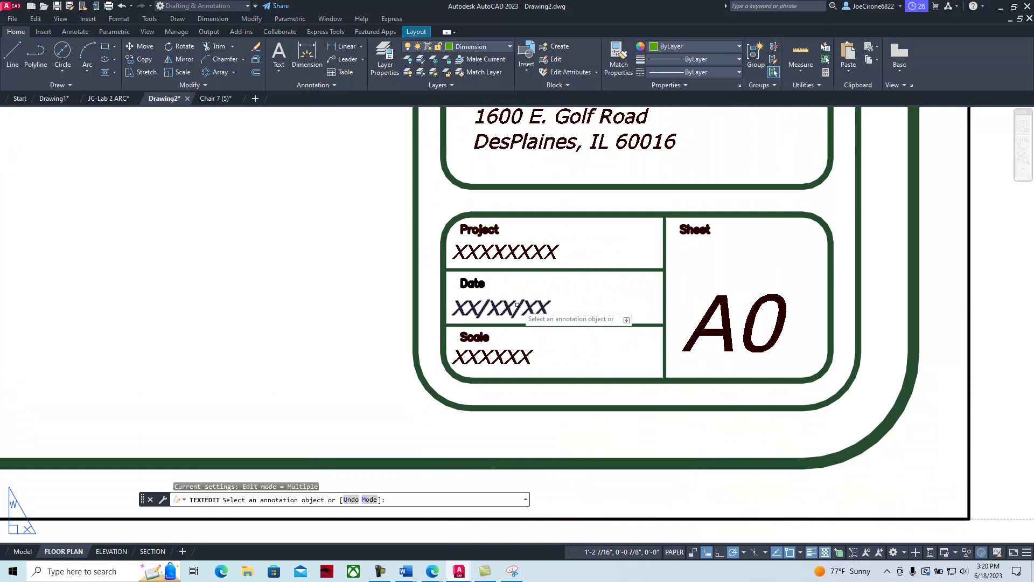
left_click(520, 306)
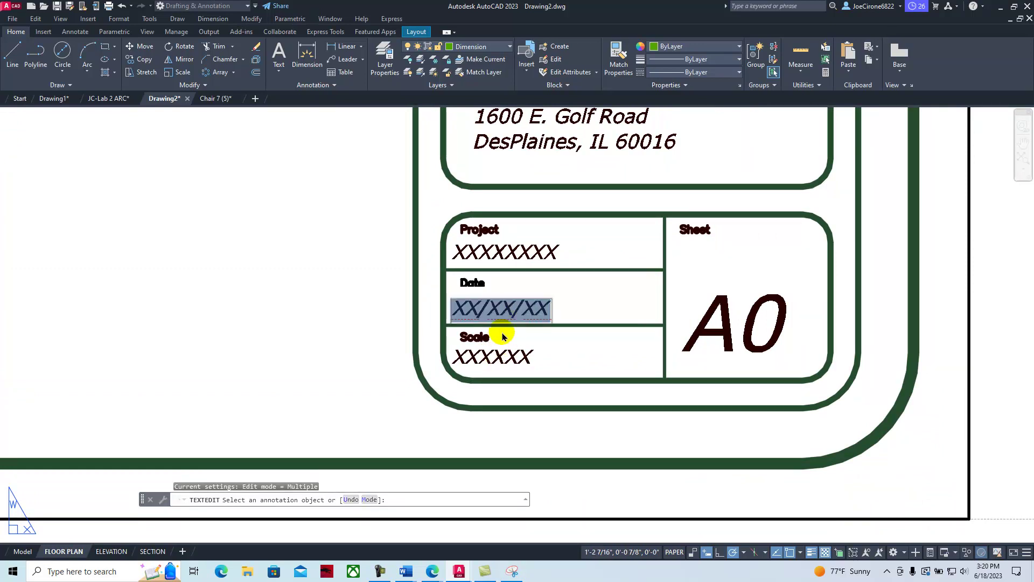
left_click(492, 353)
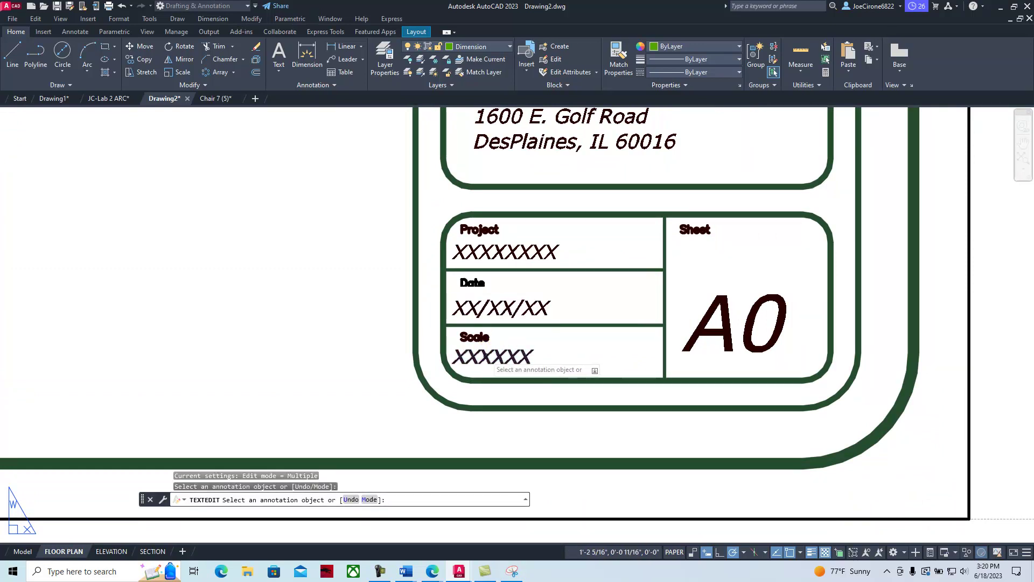
left_click(492, 357)
type("1")
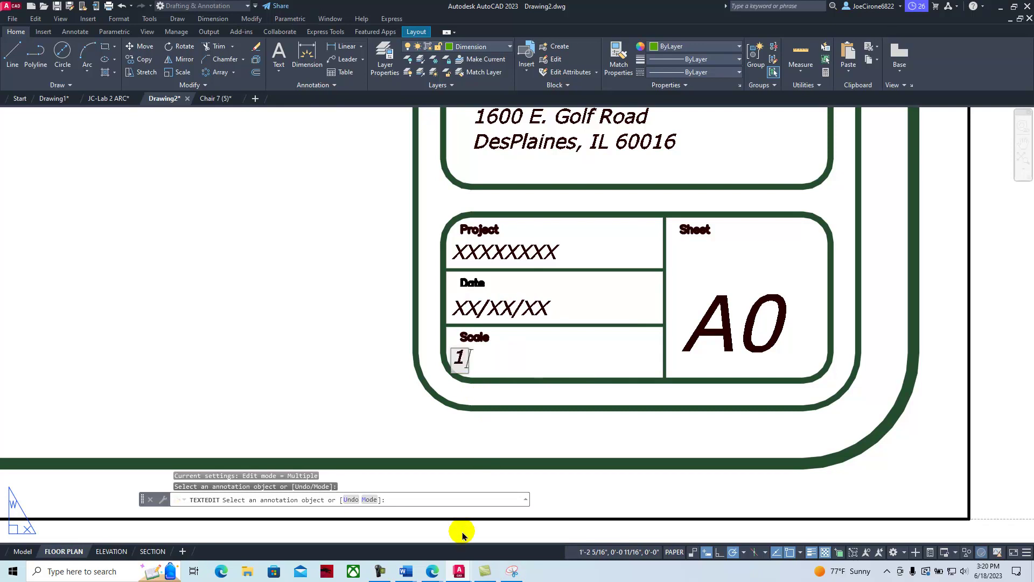
type("/4\"=")
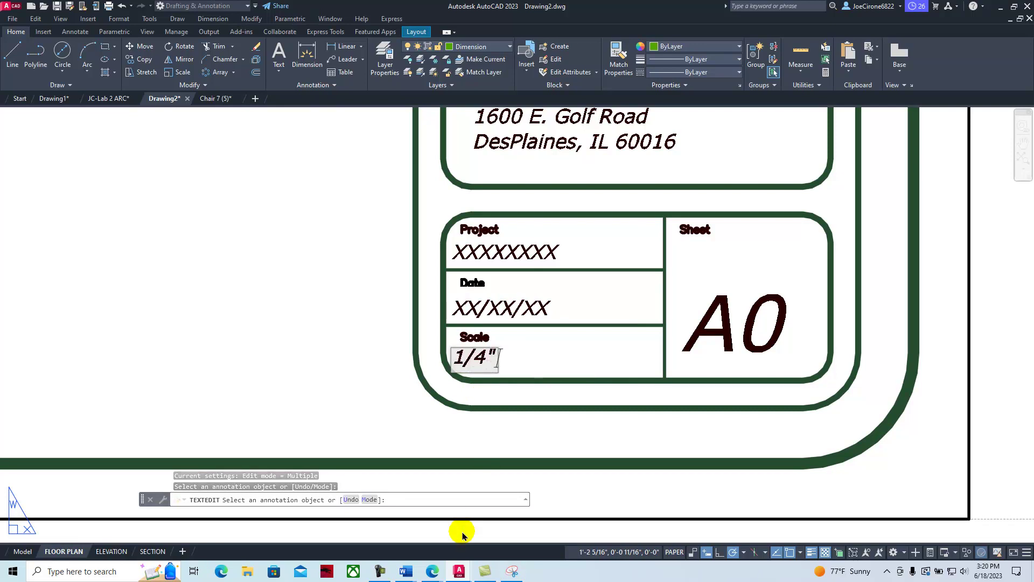
type("1'")
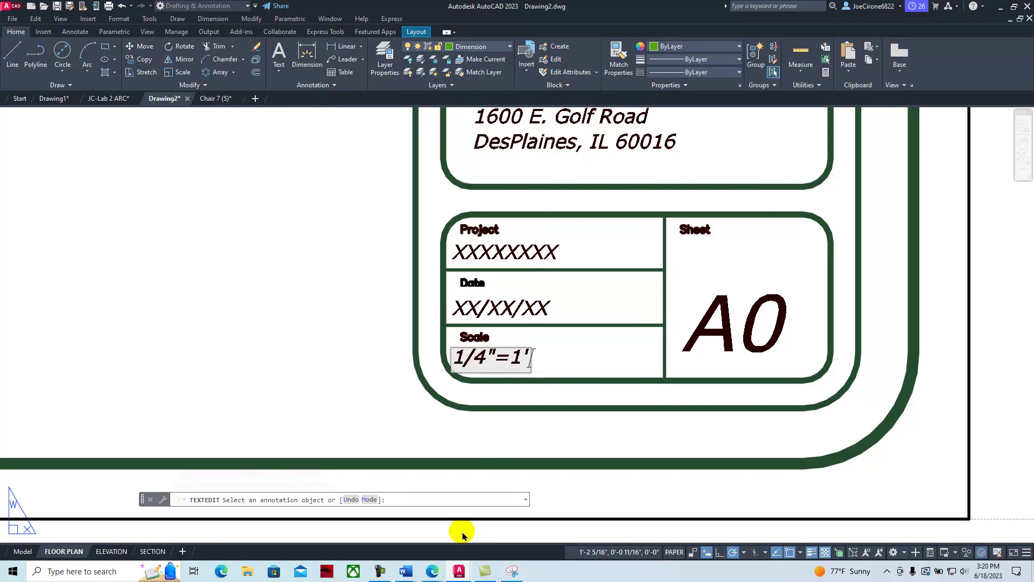
left_click(462, 535)
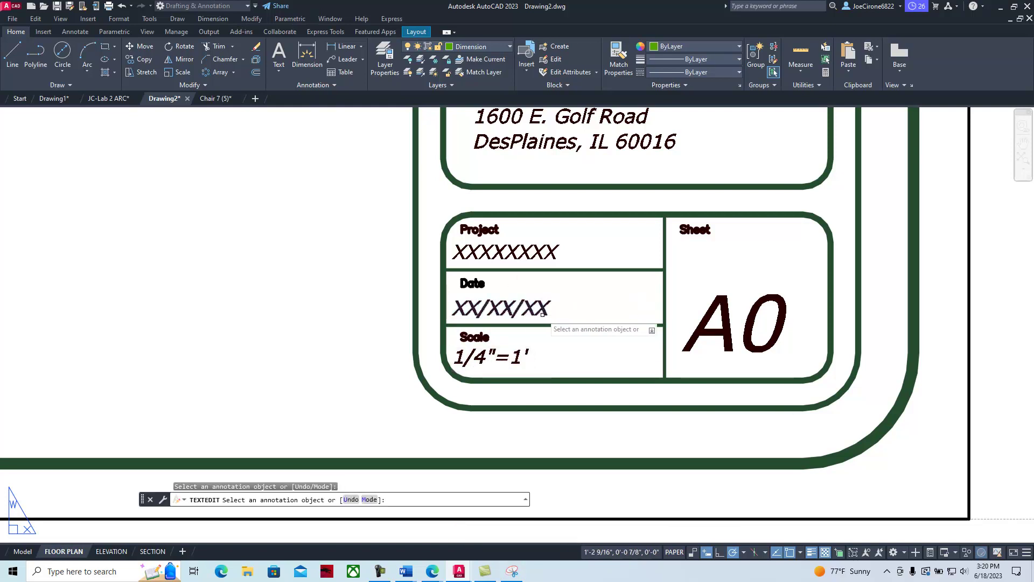
- Replace the Date placeholder in the title block with 06/18/23
left_click(530, 310)
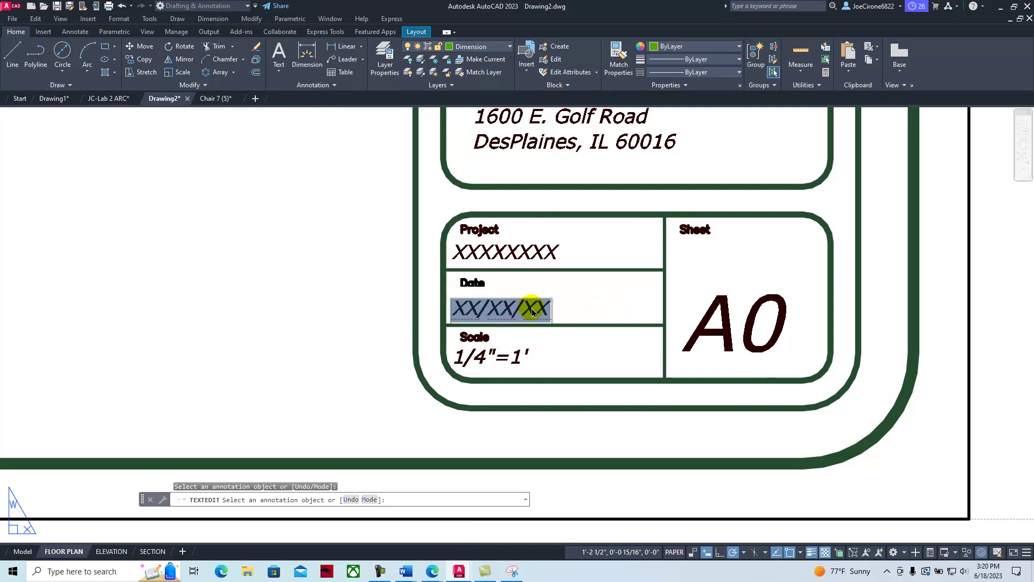
left_click(530, 312)
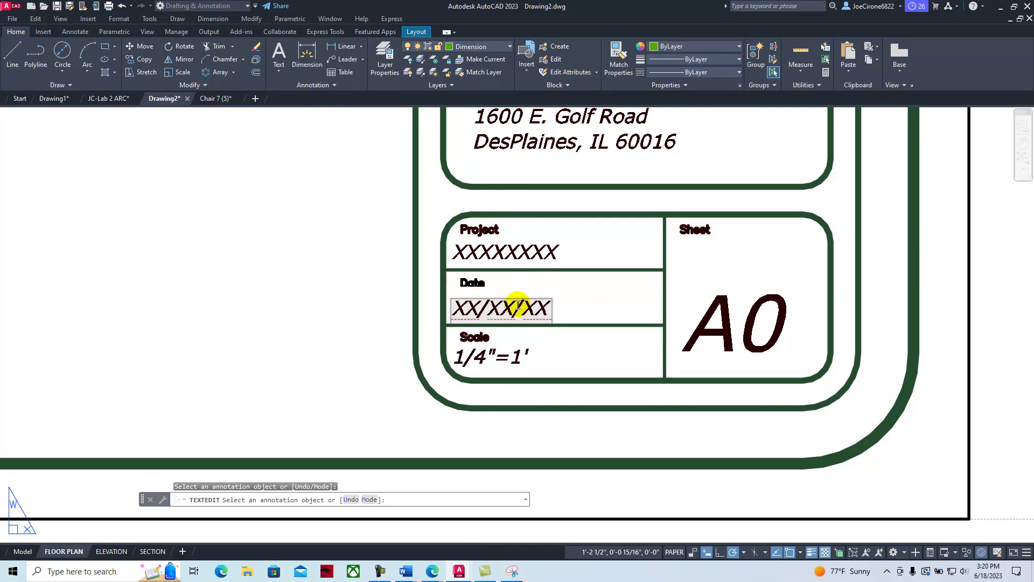
key("Escape")
key("Escape")
left_click(541, 327)
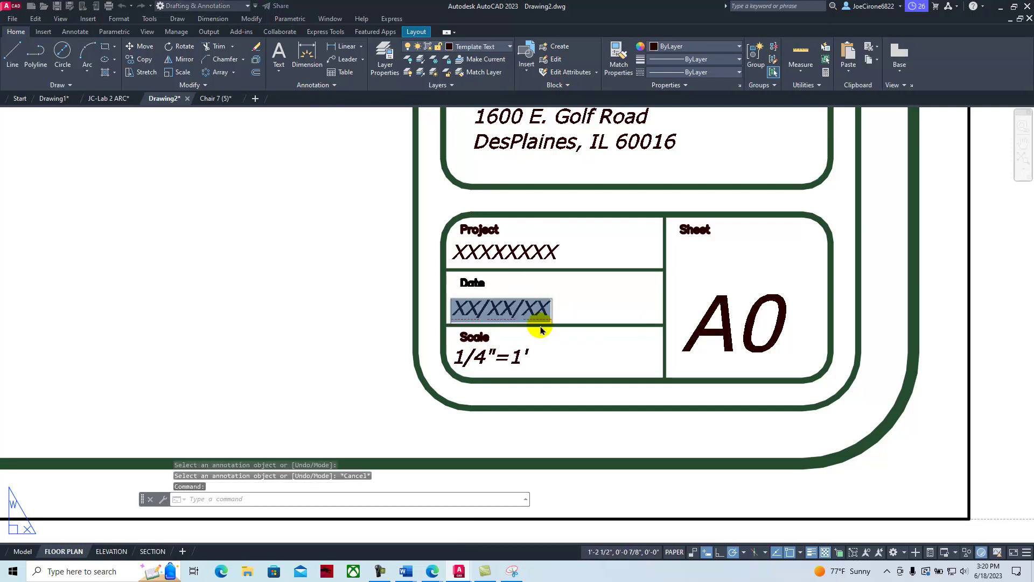
double_click(541, 326)
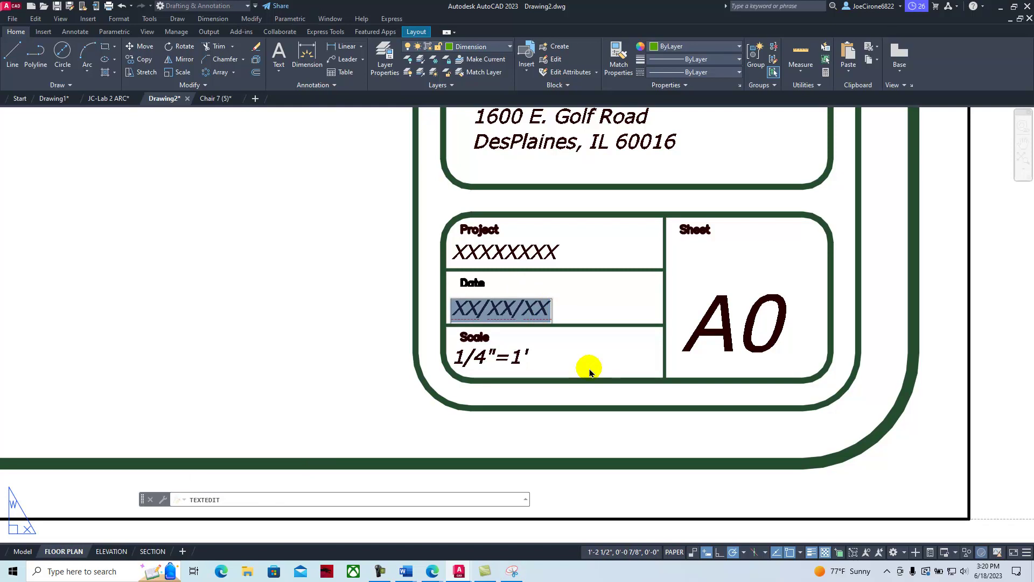
type("06/18/23")
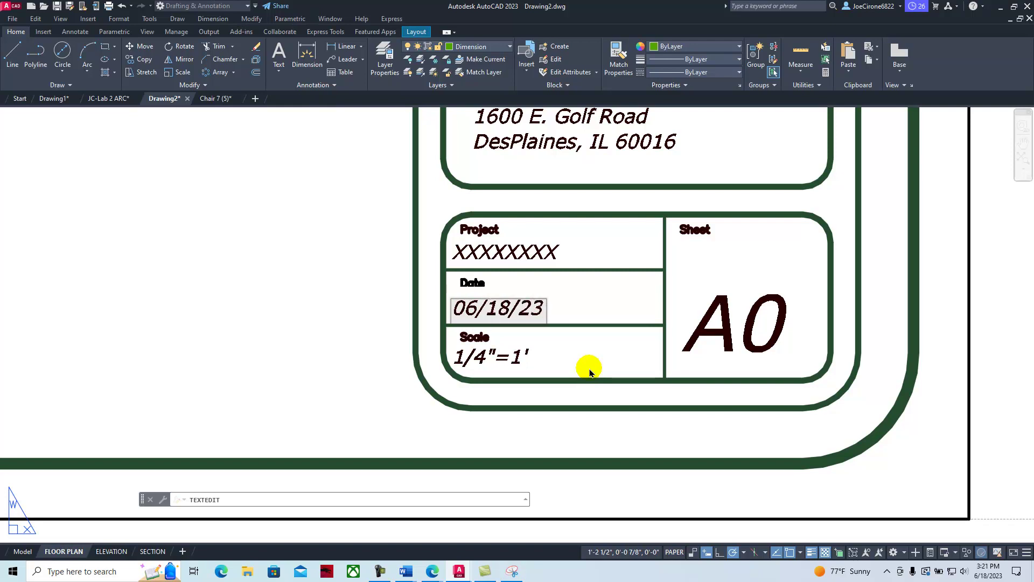
left_click(347, 304)
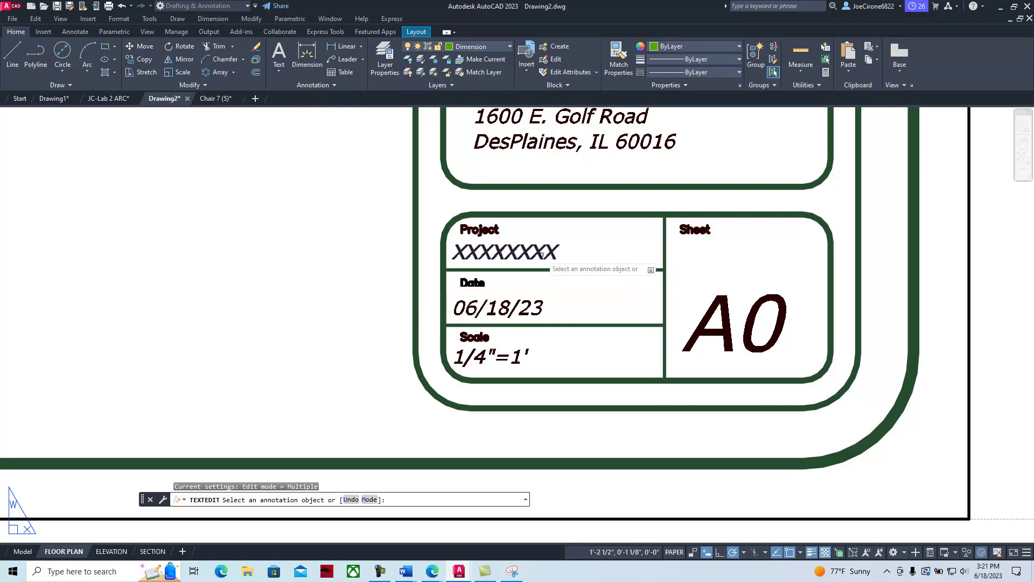
- Replace the Project placeholder in the title block with Module 2 and end the text editing
key("Escape")
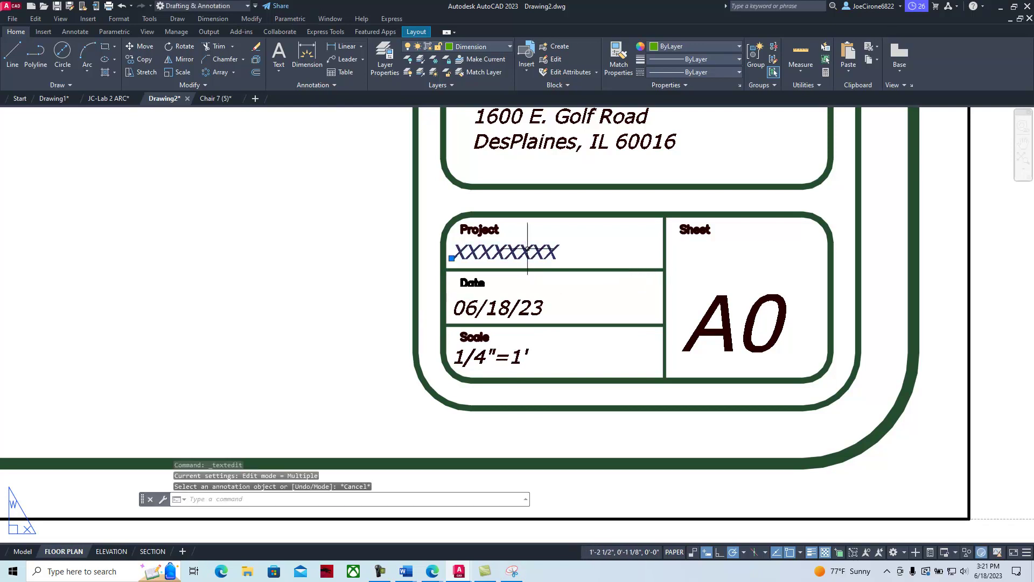
double_click(525, 251)
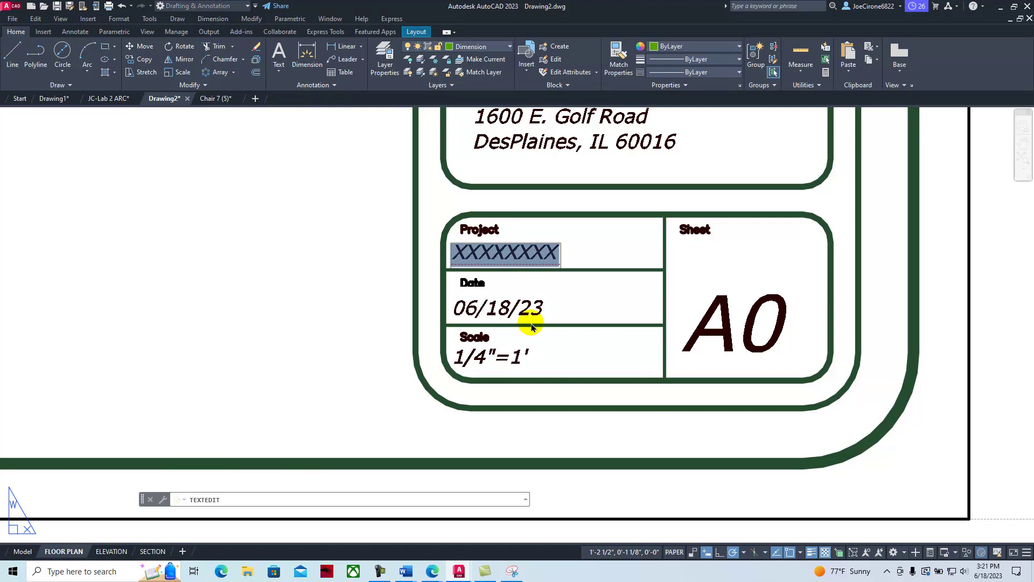
type("L")
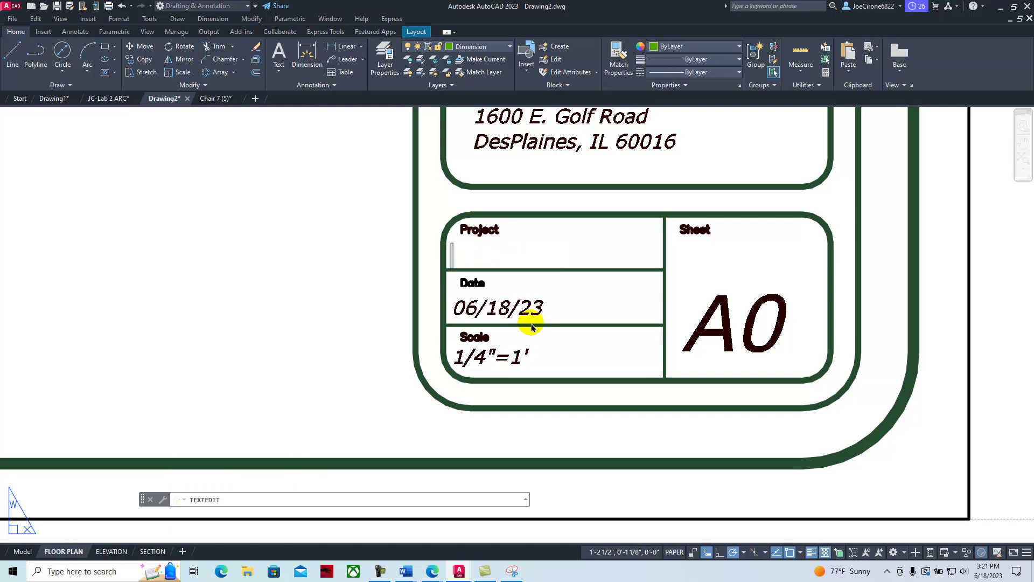
type("Module 2")
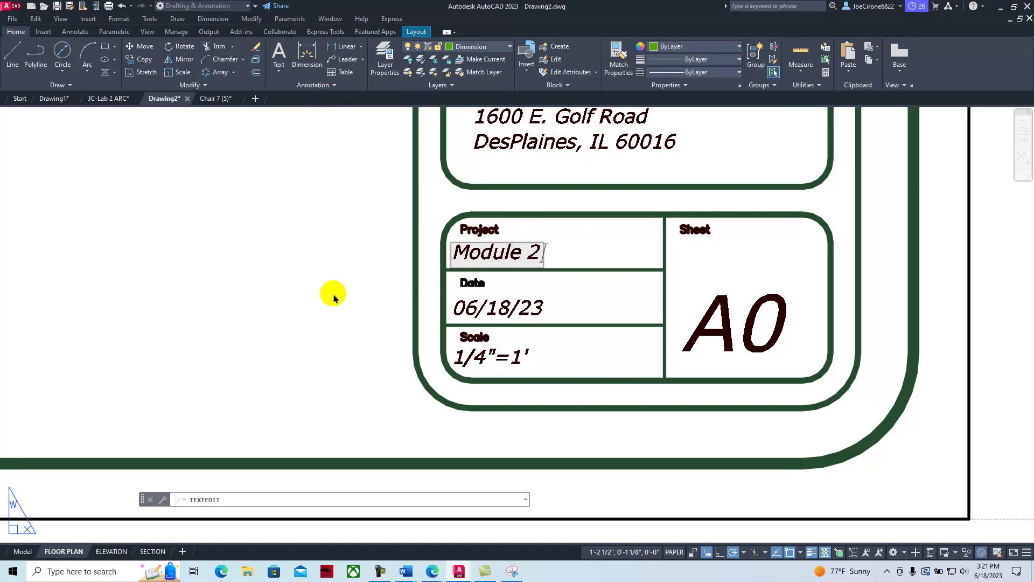
left_click(334, 294)
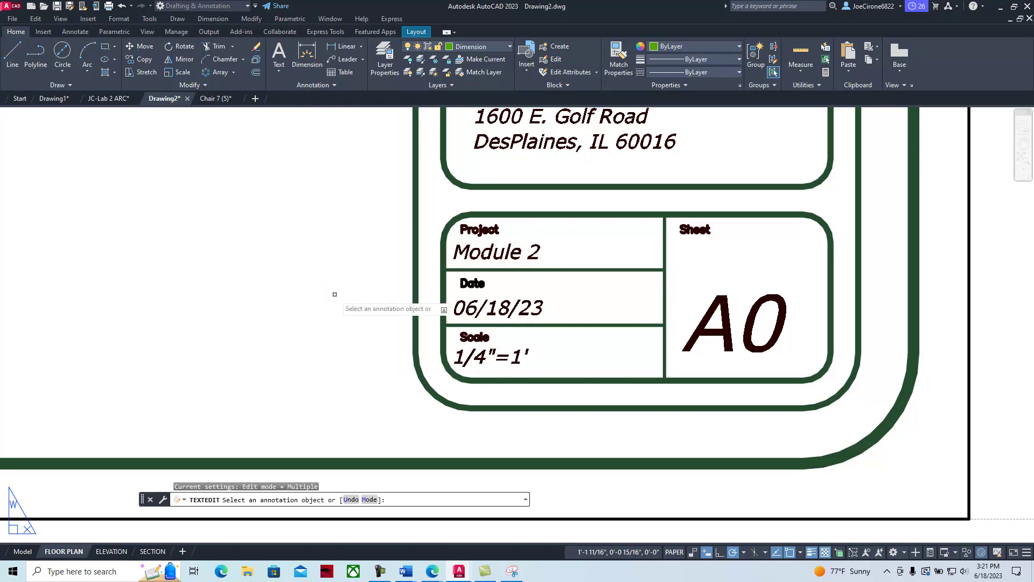
scroll(335, 295, "down", 6)
key("Escape")
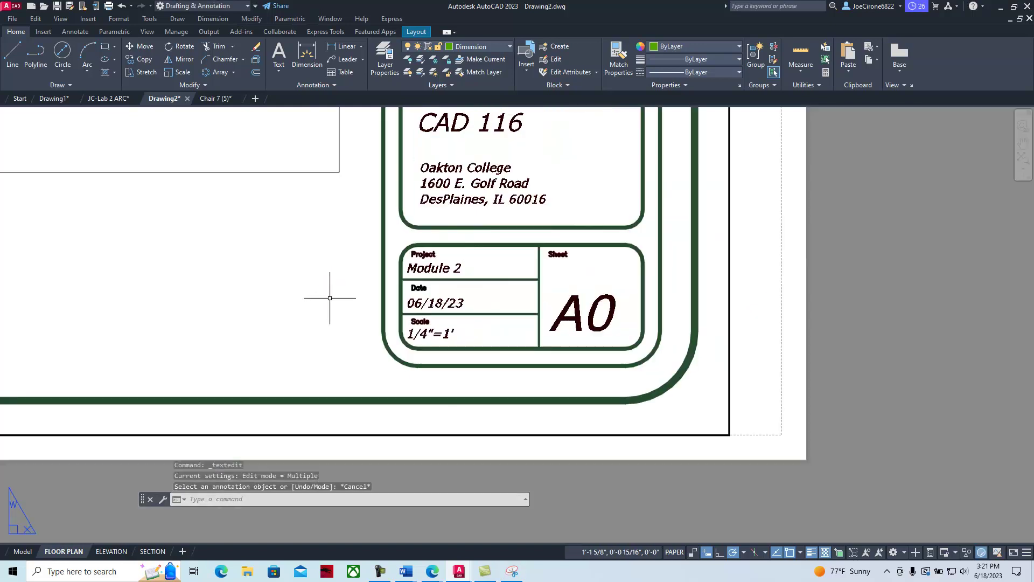
- Try to save the drawing as a copy named JC-Lab 2a in the Downloads folder
middle_click_drag(296, 261, 652, 379)
scroll(560, 340, "down", 5)
middle_click_drag(561, 340, 545, 381)
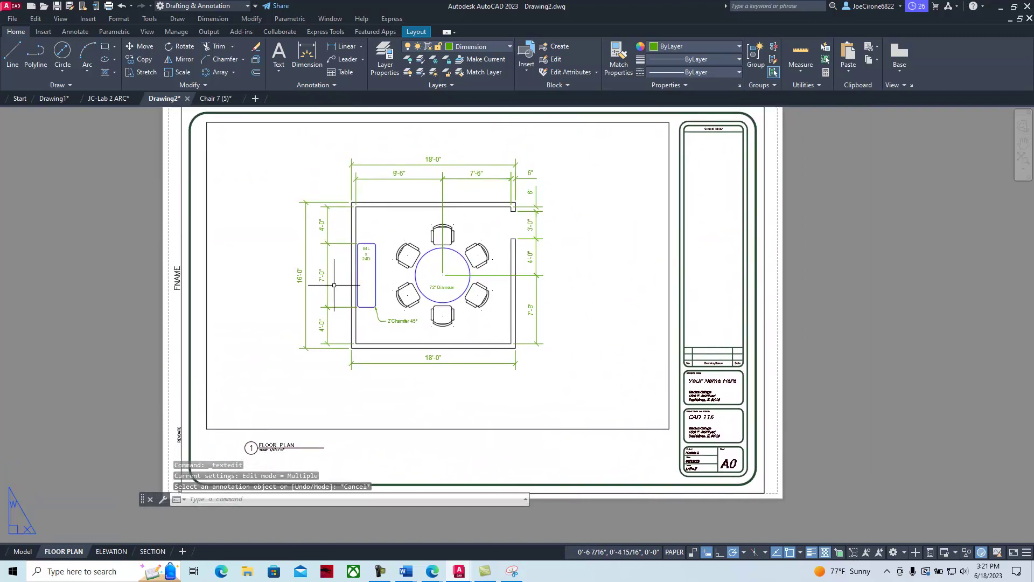
left_click(12, 19)
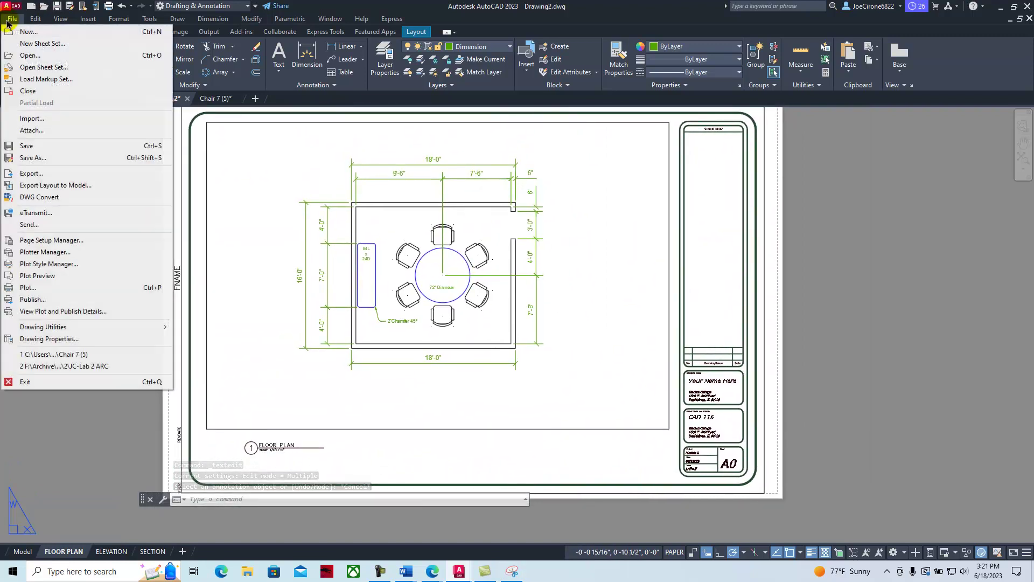
left_click(39, 161)
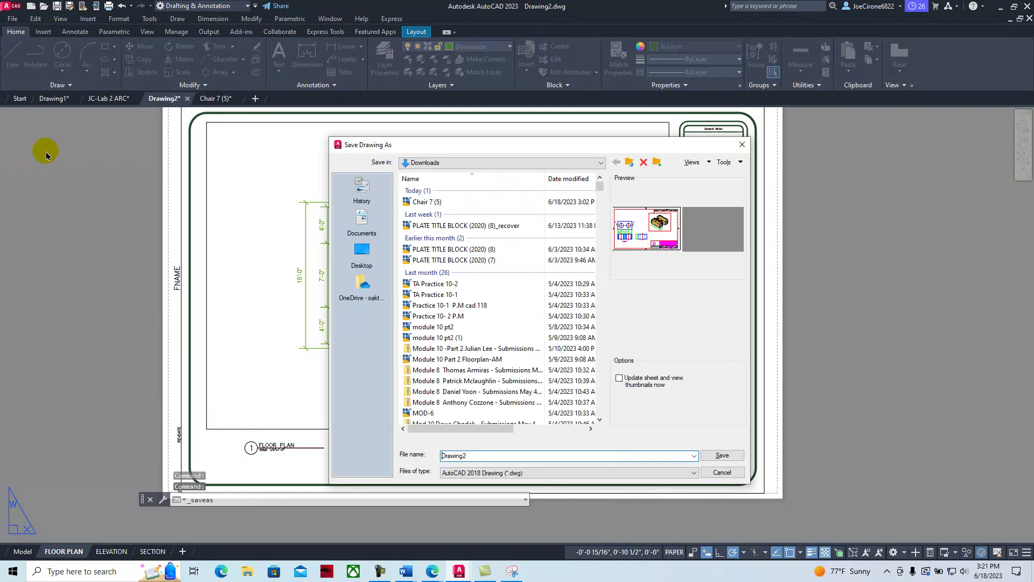
left_click(489, 456)
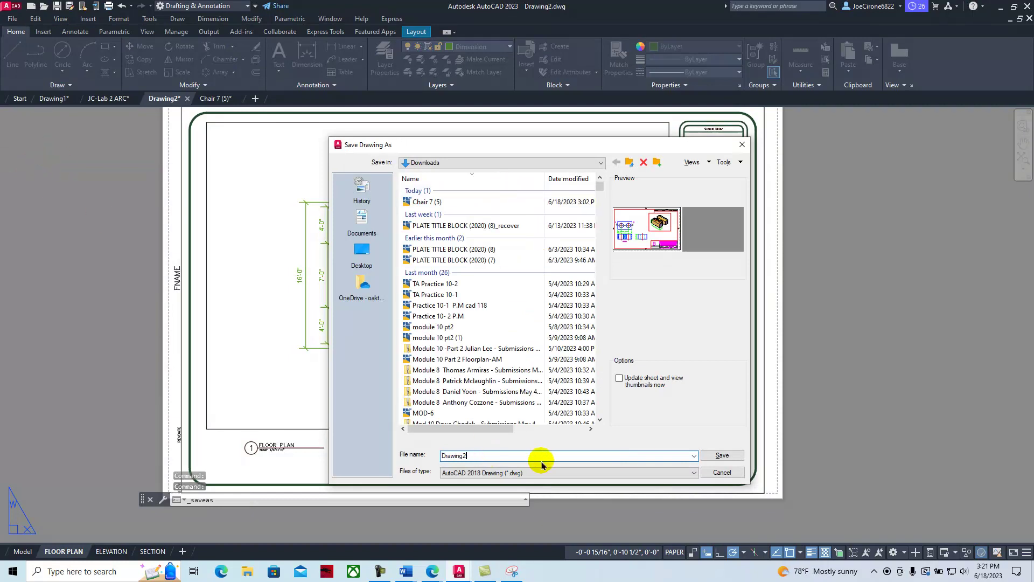
left_click_drag(529, 454, 397, 458)
type("JC-Lab")
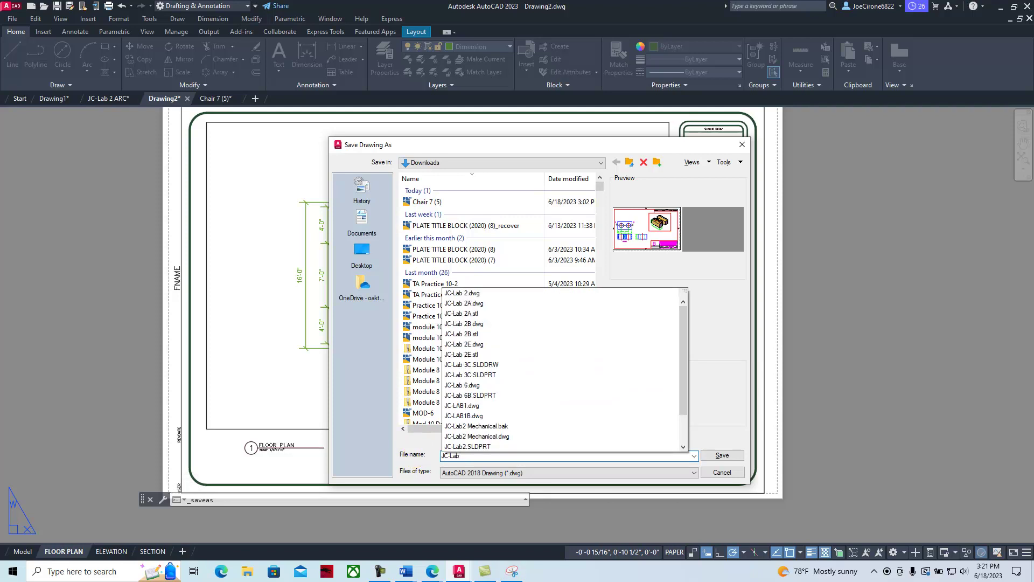
type(" 2")
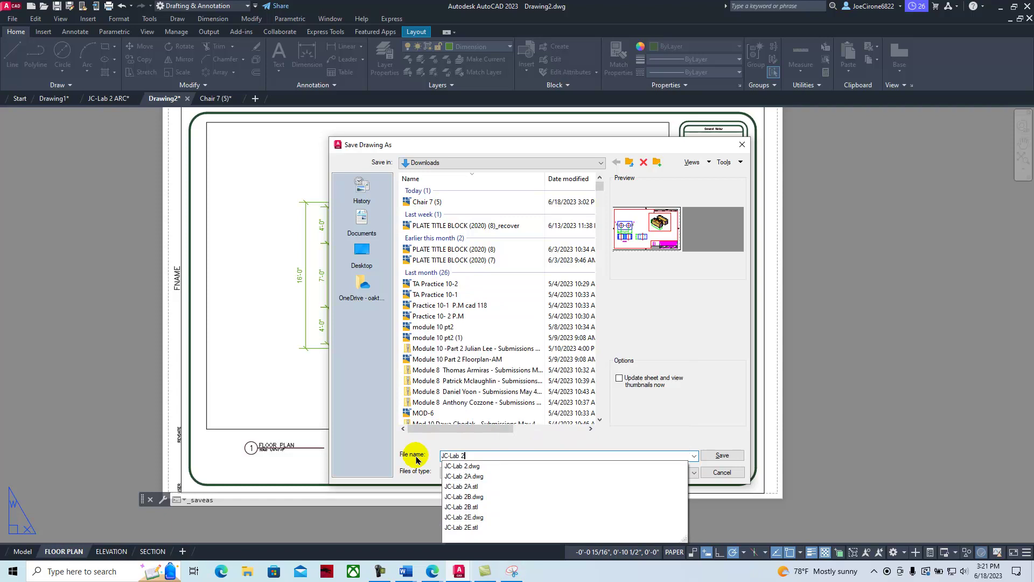
type("a")
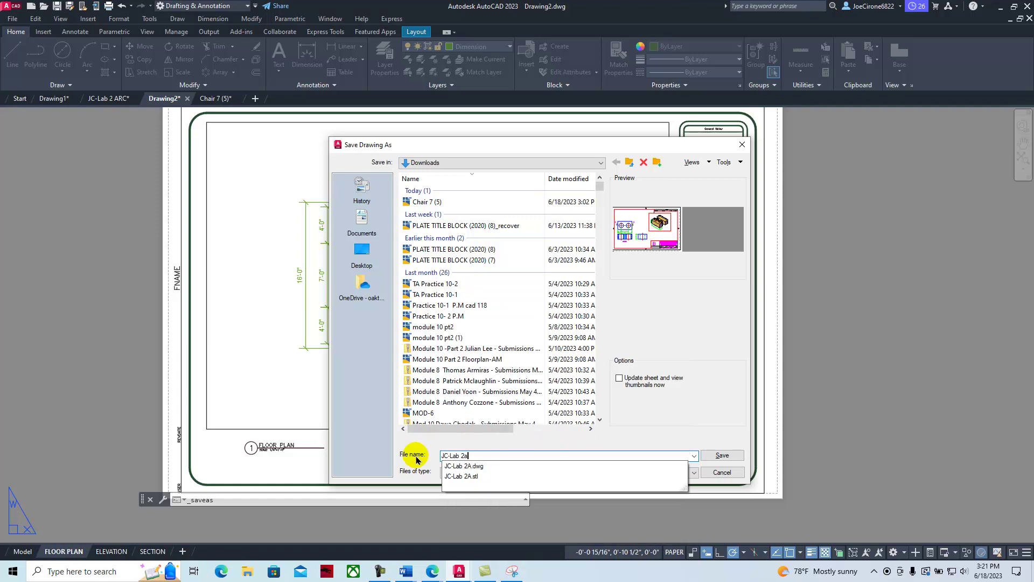
key("Return")
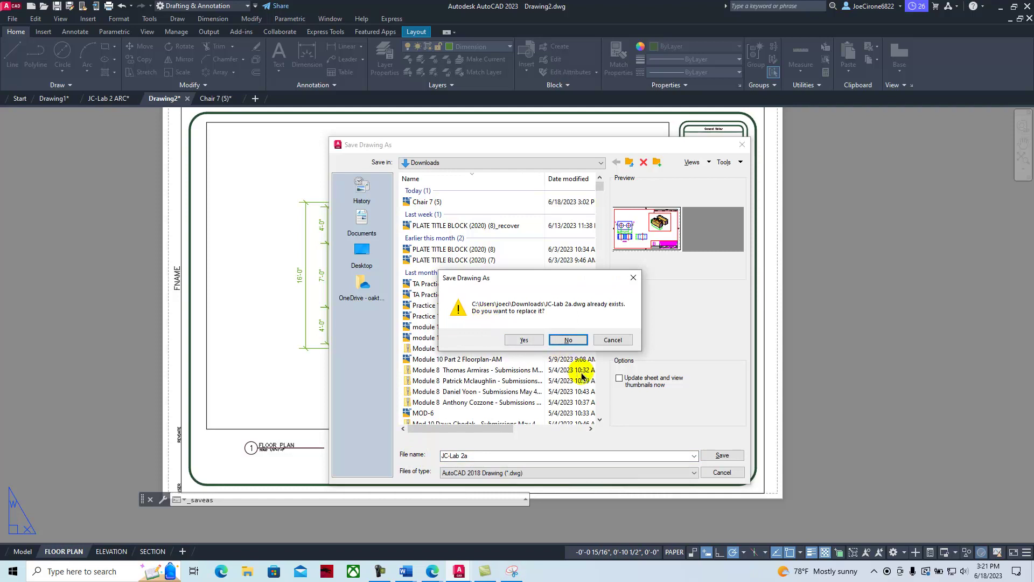
- Decline replacing the existing file, save the drawing as JC-Lab 2ax instead, and minimize the drawing program
left_click(566, 340)
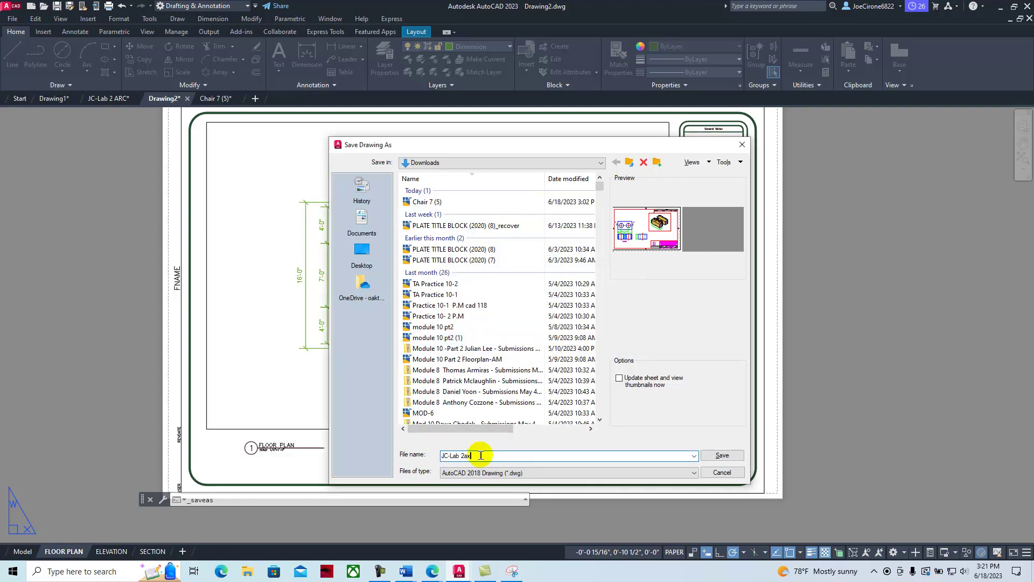
left_click(722, 456)
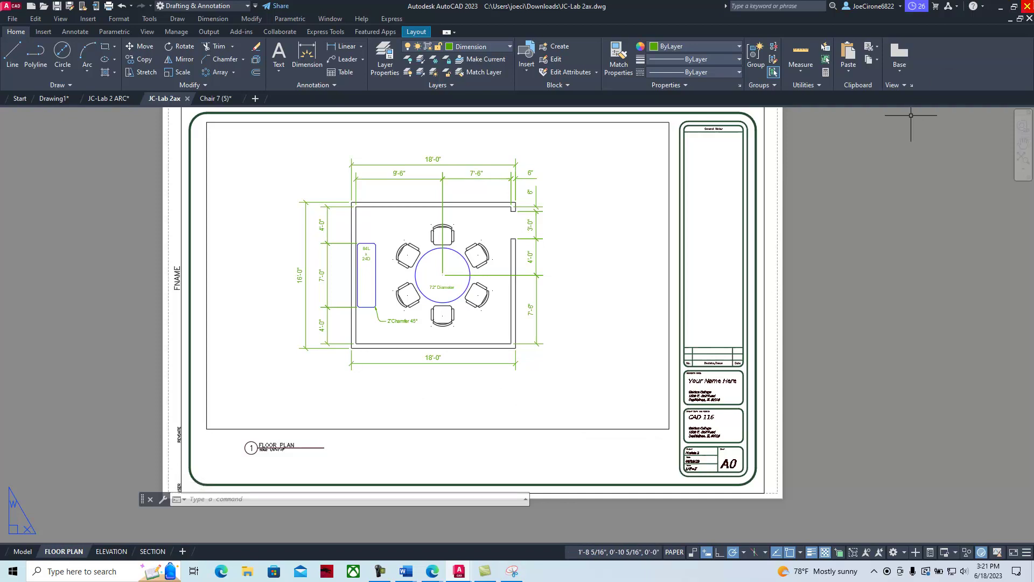
left_click(1002, 11)
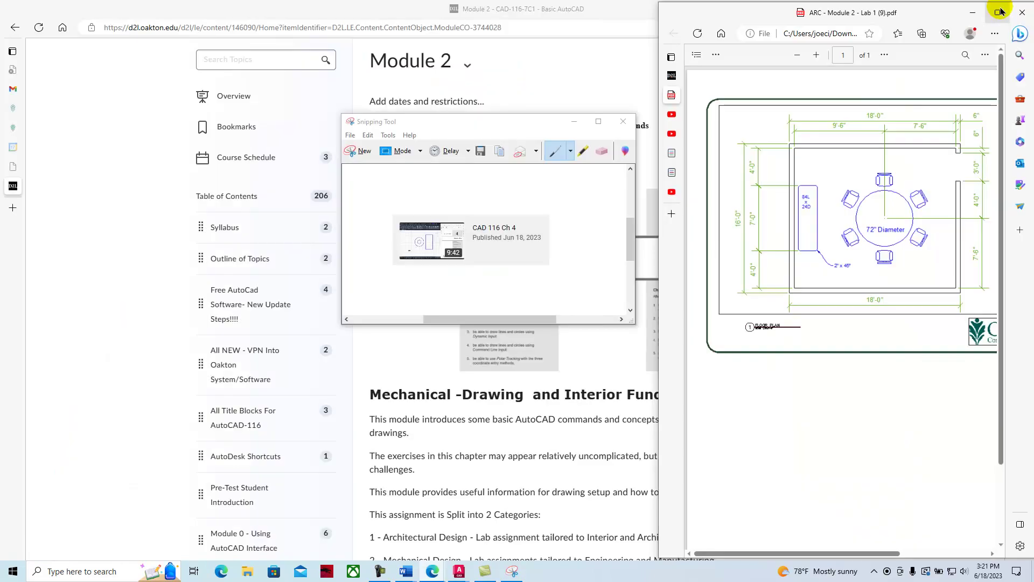
- Minimize the Snipping Tool and the lab PDF window, and open the course's Assignments page
left_click(568, 119)
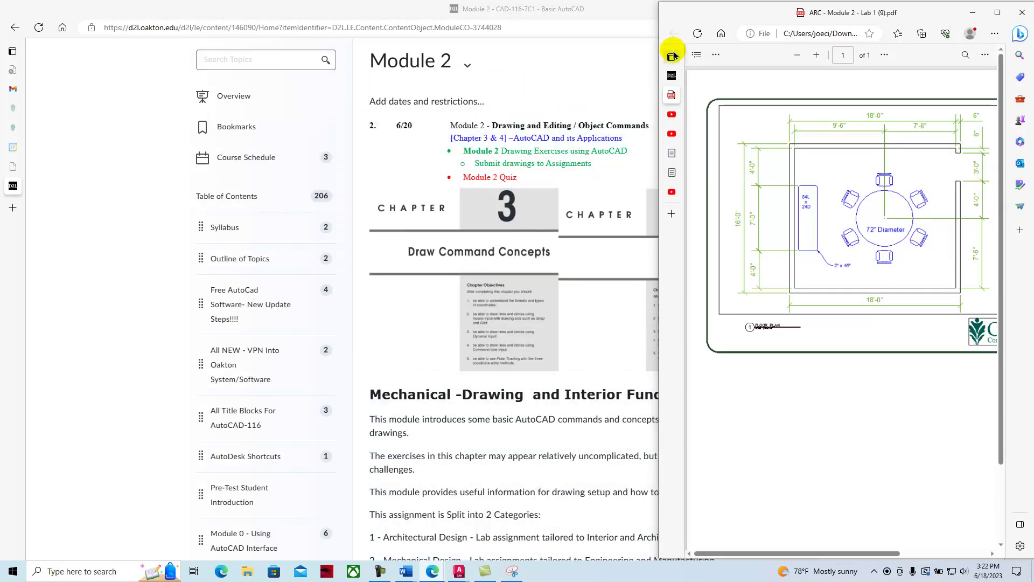
left_click(971, 13)
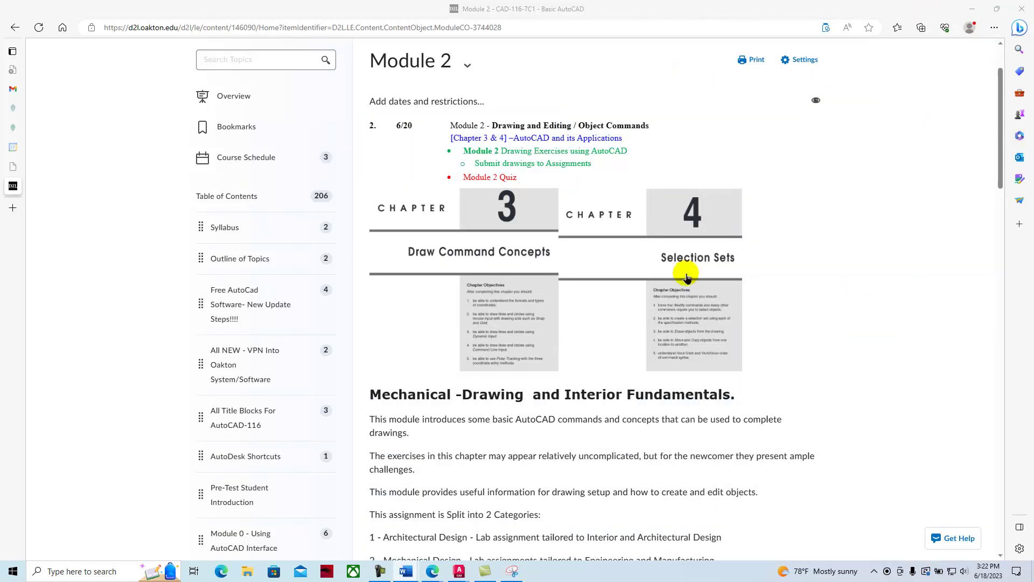
scroll(687, 277, "up", 2)
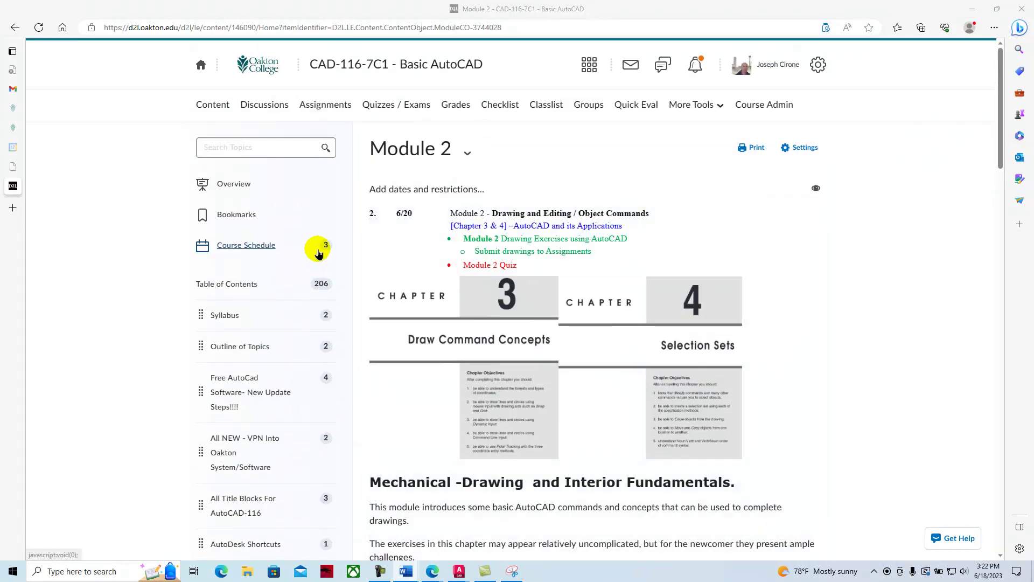
left_click(329, 106)
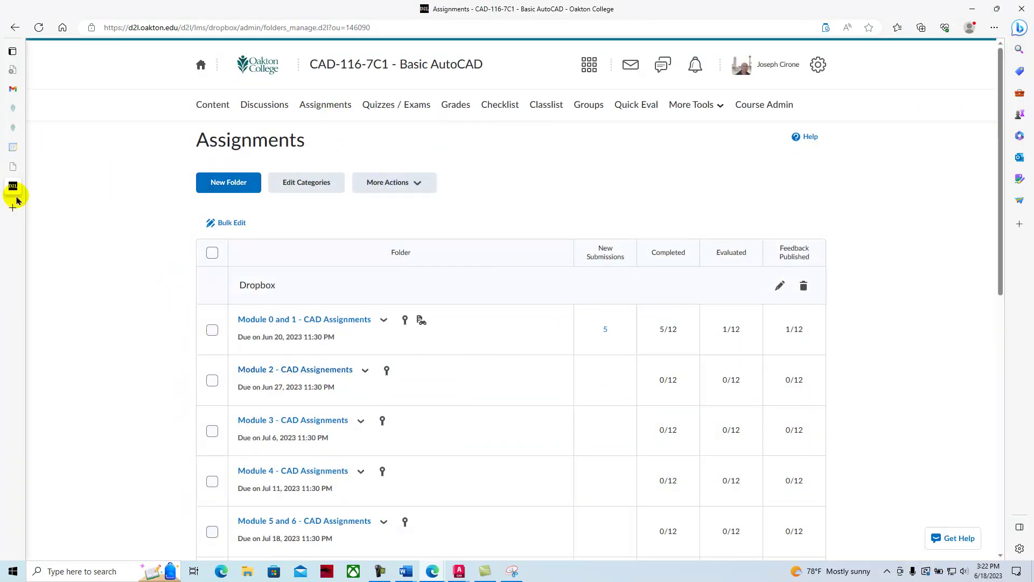
- Return to the course content and look over the Module 2 page as far as the Architectural / Interior Lab Assignment section
left_click(211, 107)
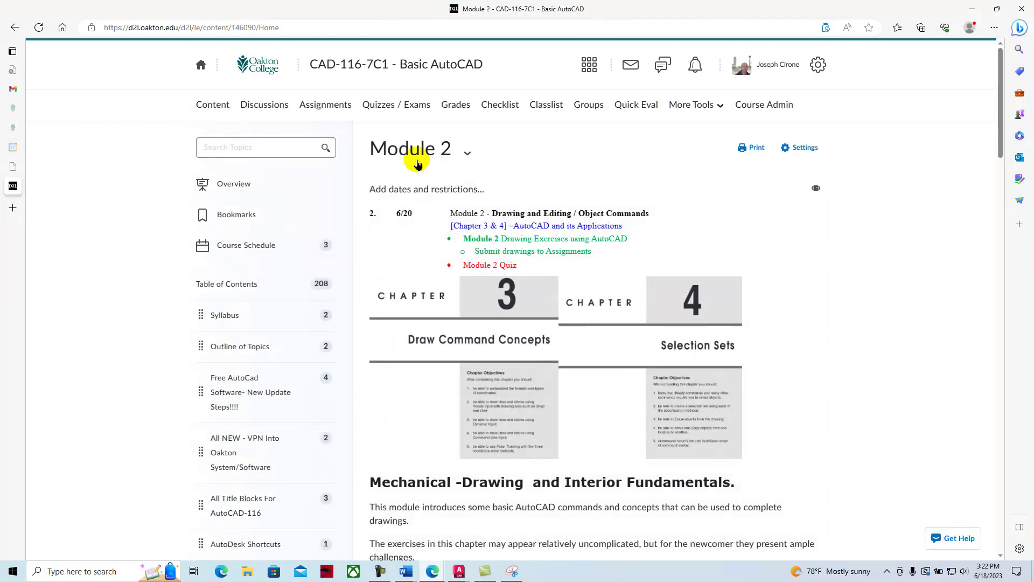
scroll(607, 444, "down", 8)
scroll(604, 440, "down", 6)
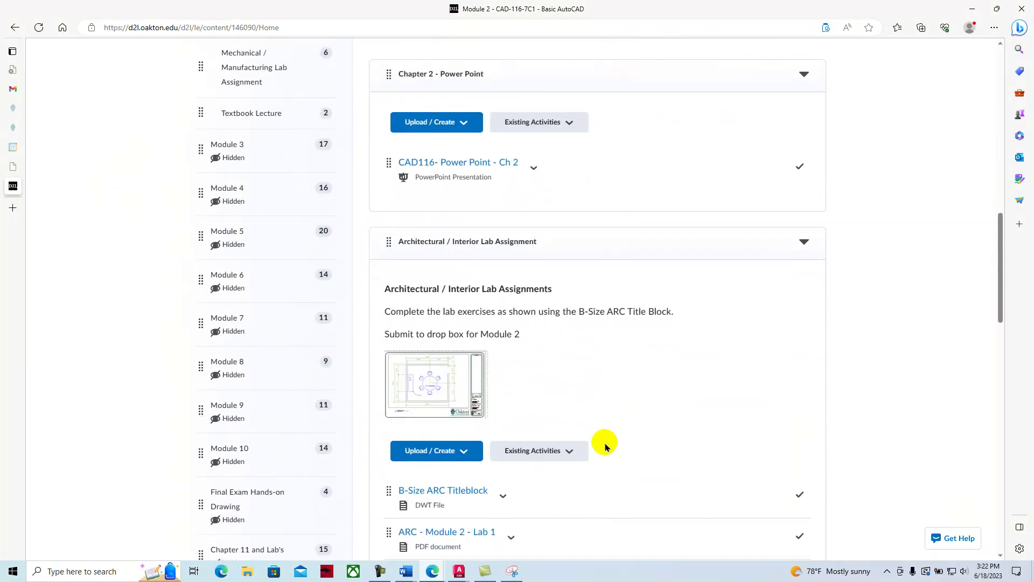
scroll(242, 301, "up", 12)
scroll(280, 210, "up", 3)
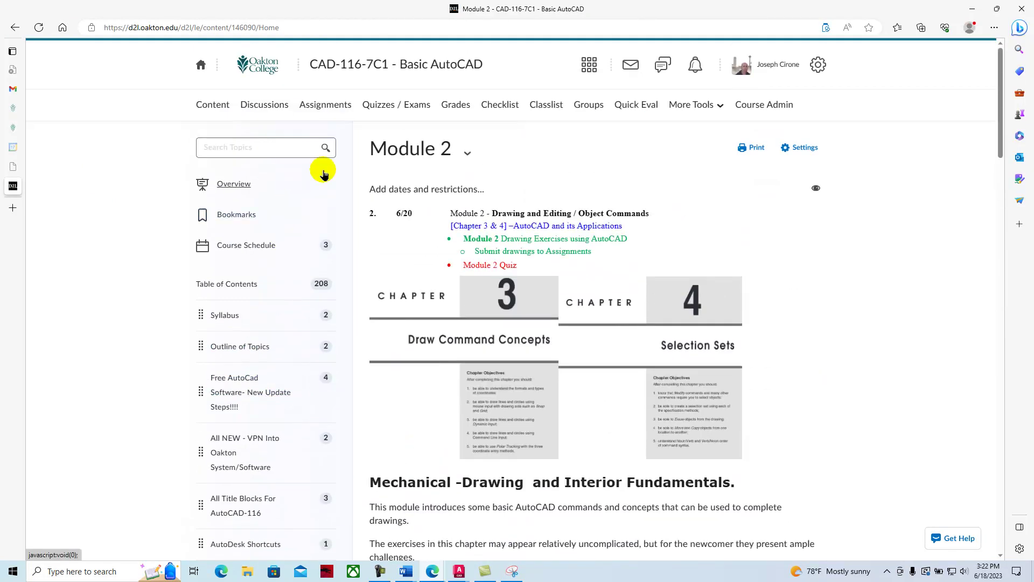
- Switch the course to the student role and open the Module 2 - CAD Assignements submission folder
left_click(326, 104)
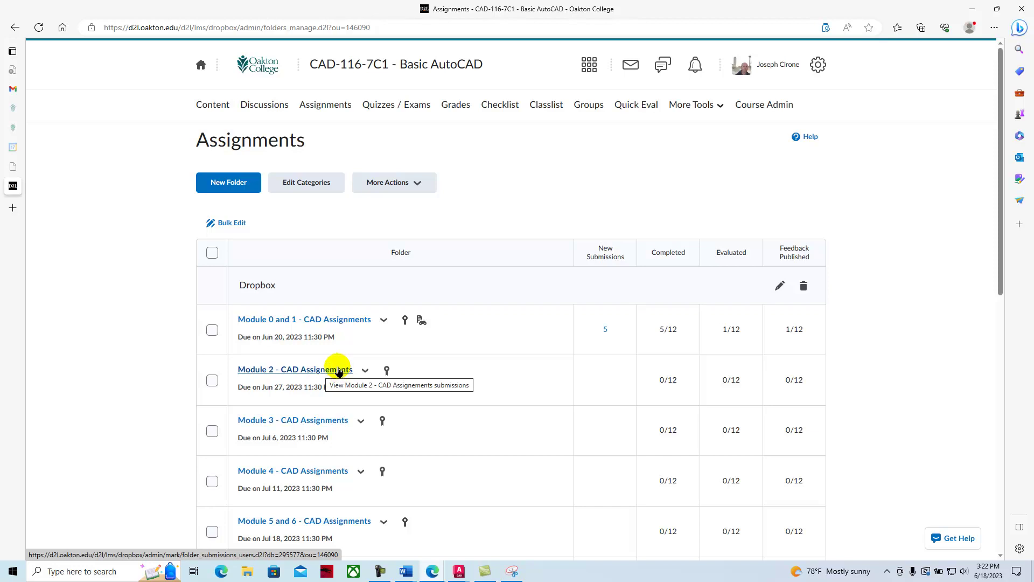
left_click(776, 65)
left_click(717, 105)
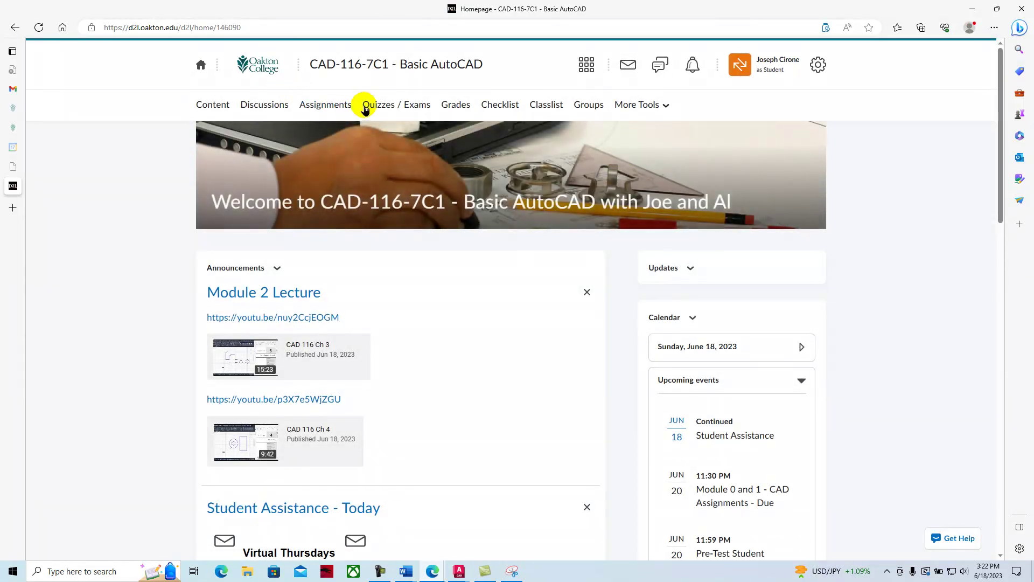
left_click(318, 108)
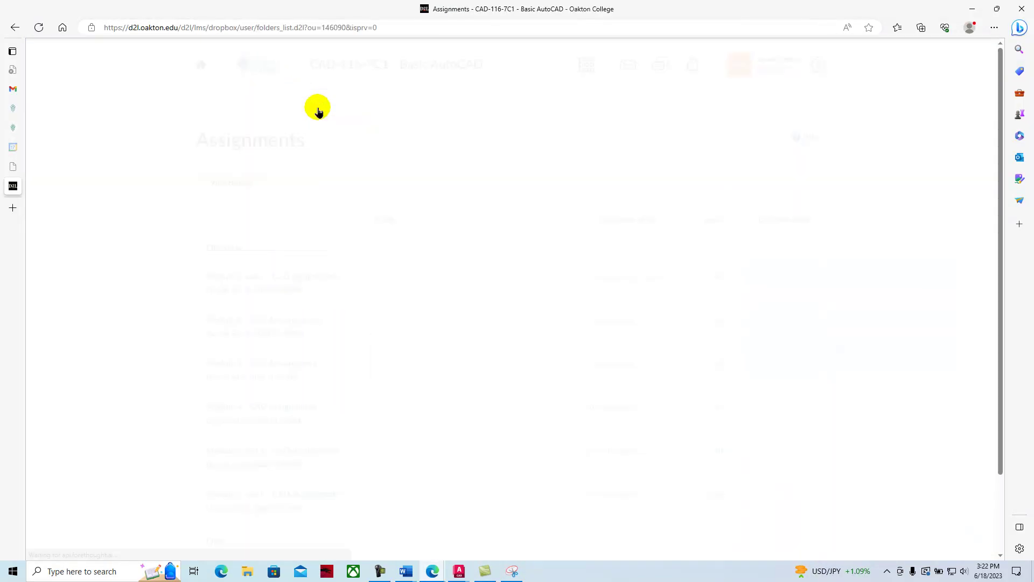
left_click(320, 326)
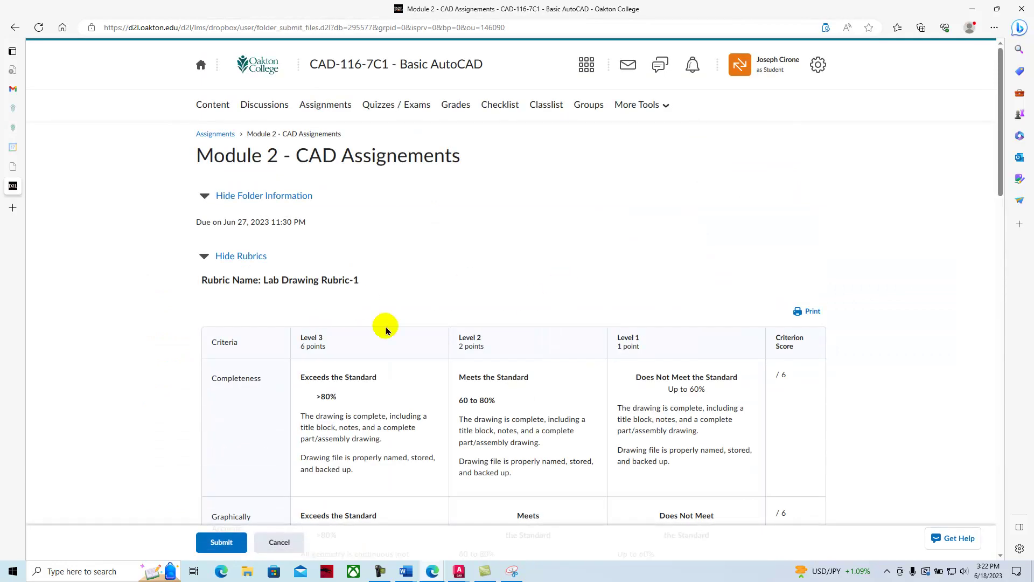
- Attach the JC-Lab 2ax drawing from the computer's Downloads folder to the Module 2 assignment submission
scroll(386, 330, "down", 3)
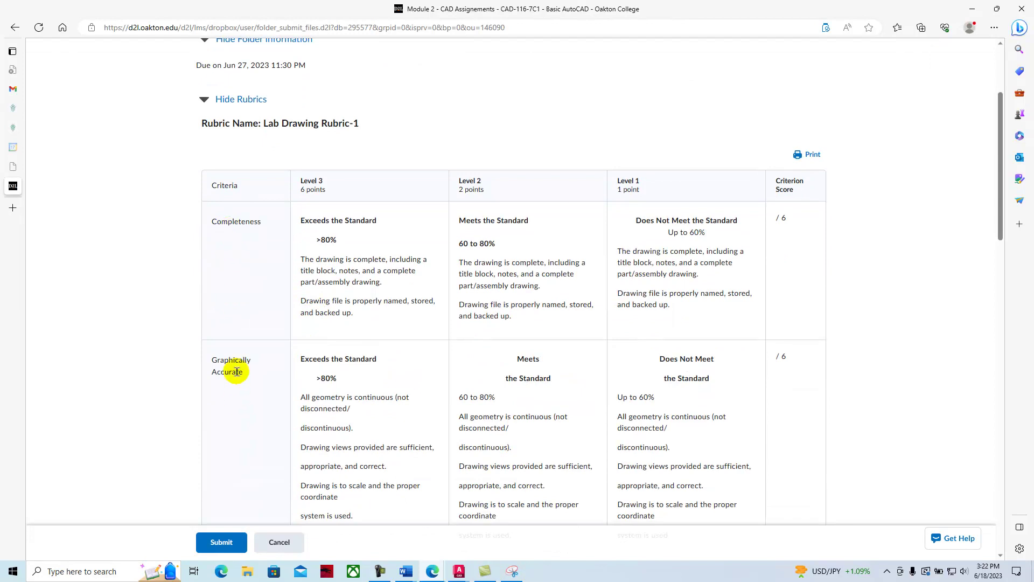
scroll(237, 372, "down", 6)
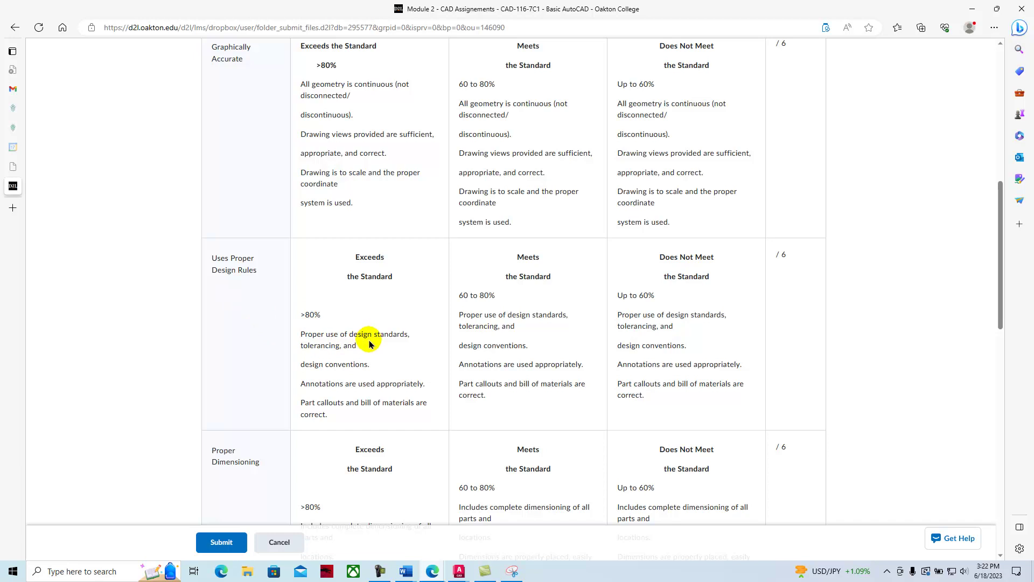
scroll(323, 324, "down", 6)
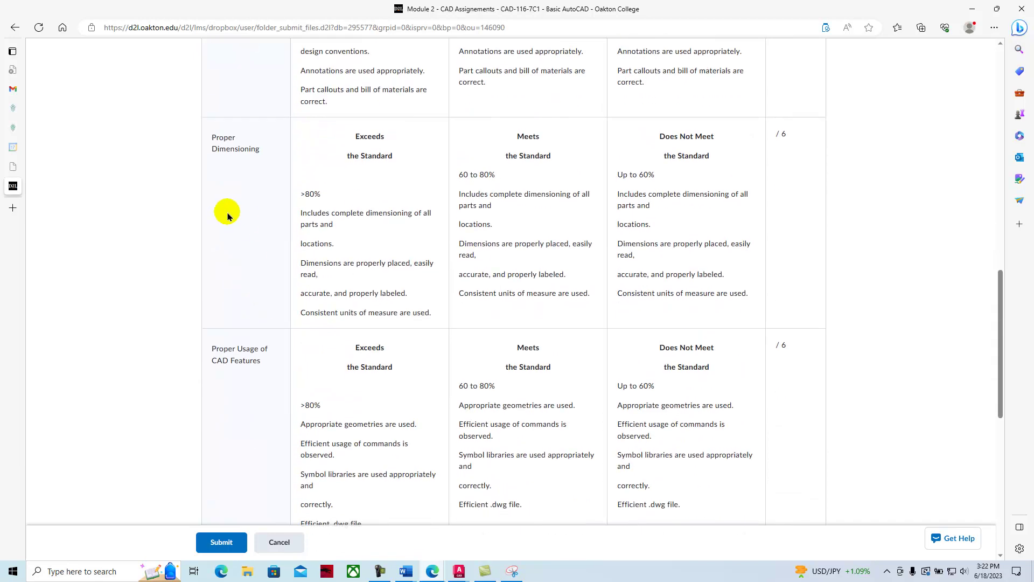
scroll(250, 377, "down", 6)
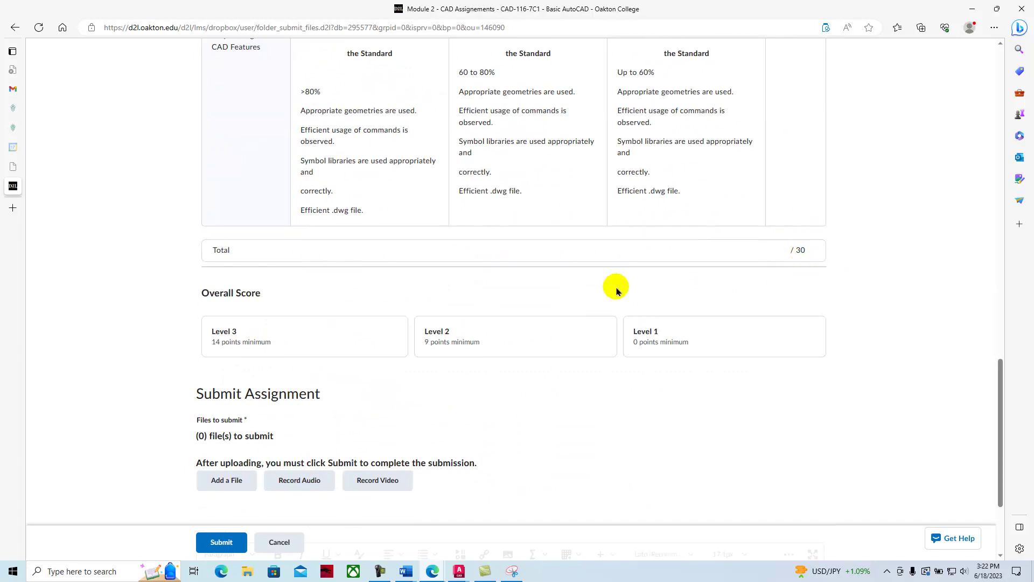
scroll(538, 297, "down", 3)
left_click(228, 332)
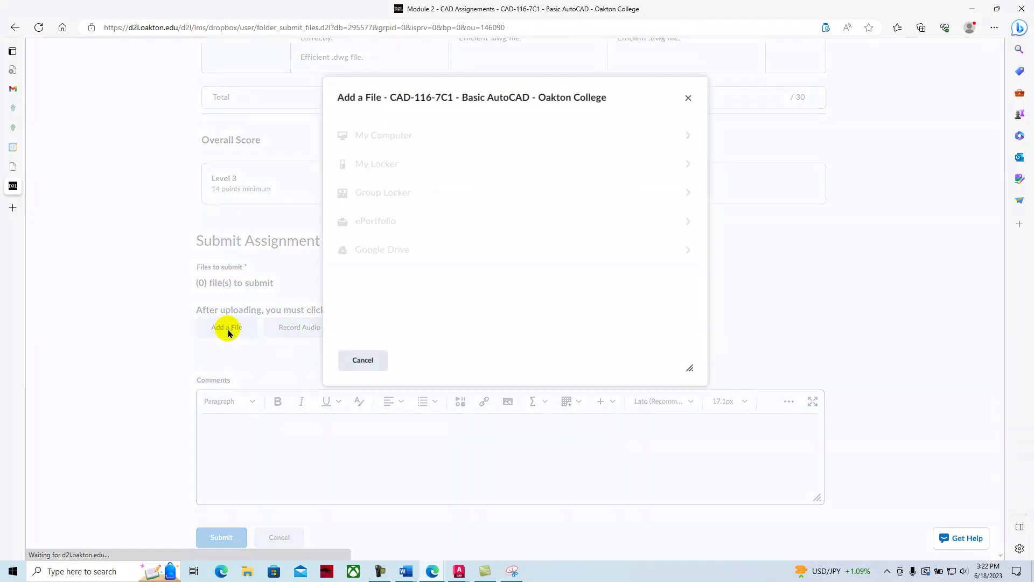
left_click(375, 135)
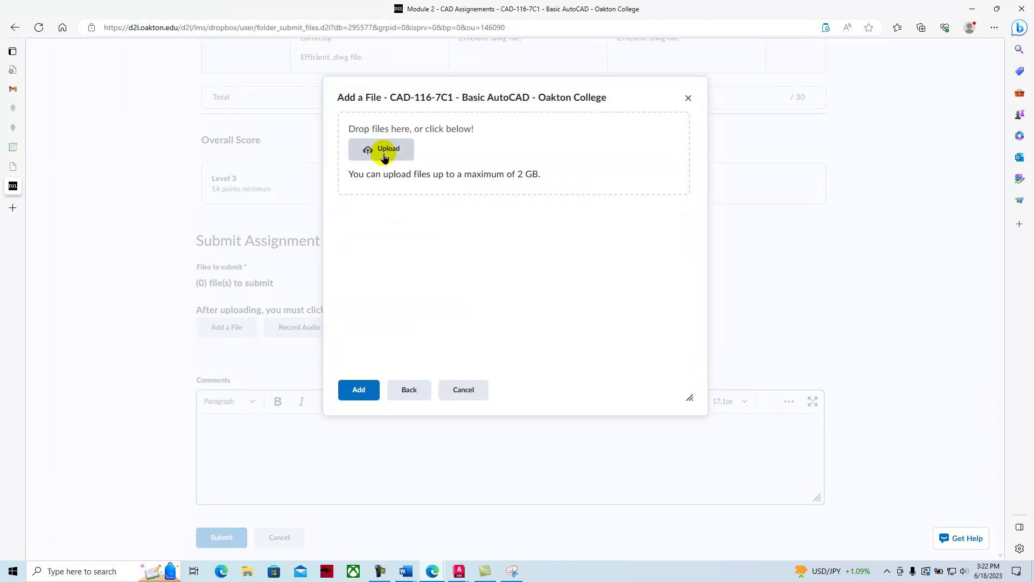
left_click(384, 155)
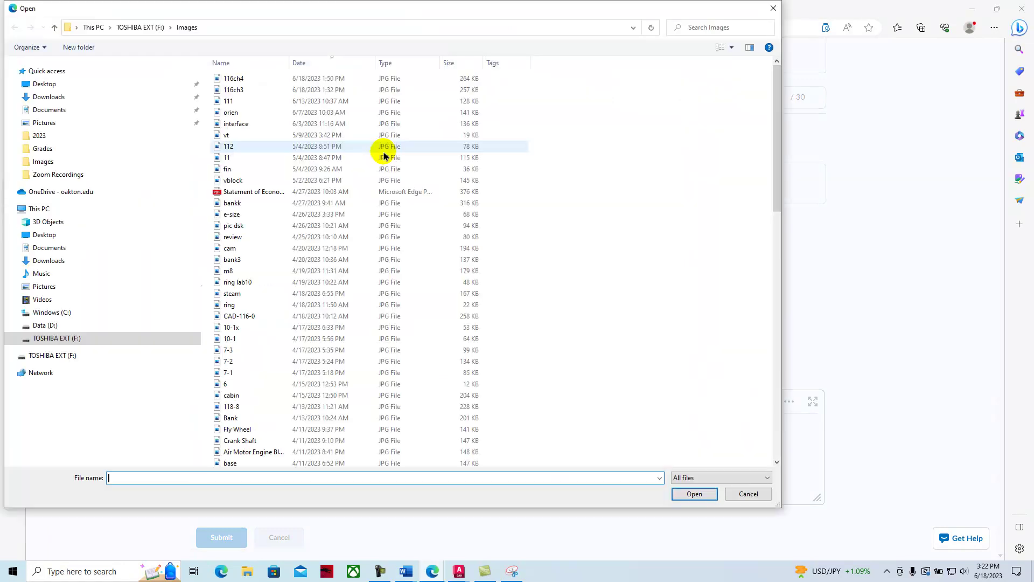
left_click(49, 97)
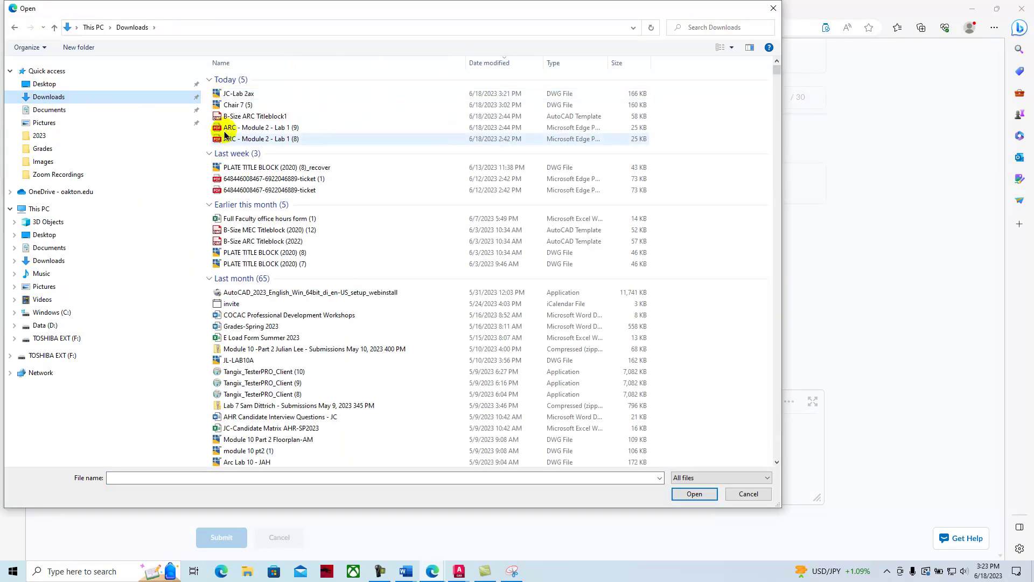
left_click(234, 95)
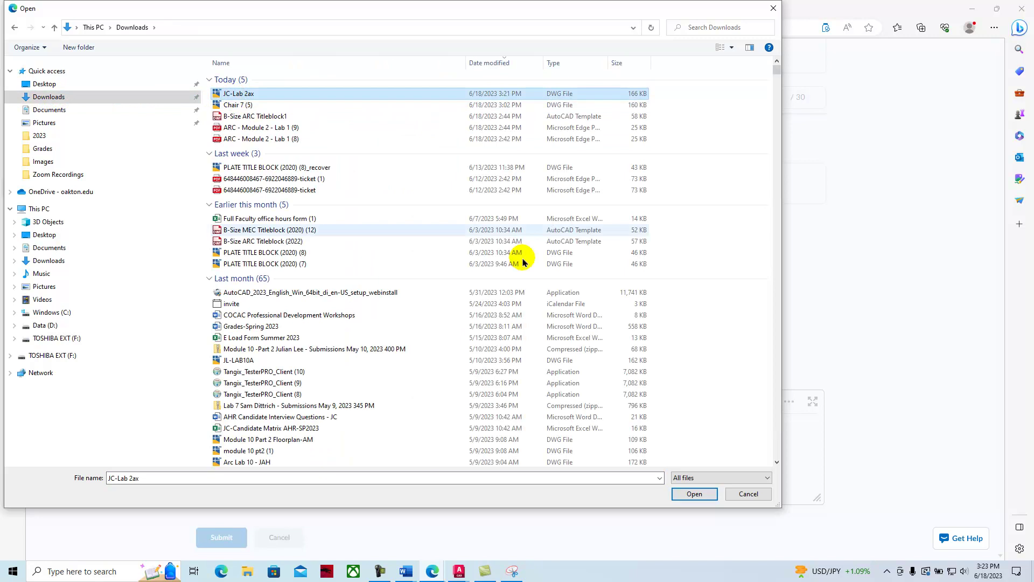
left_click(696, 491)
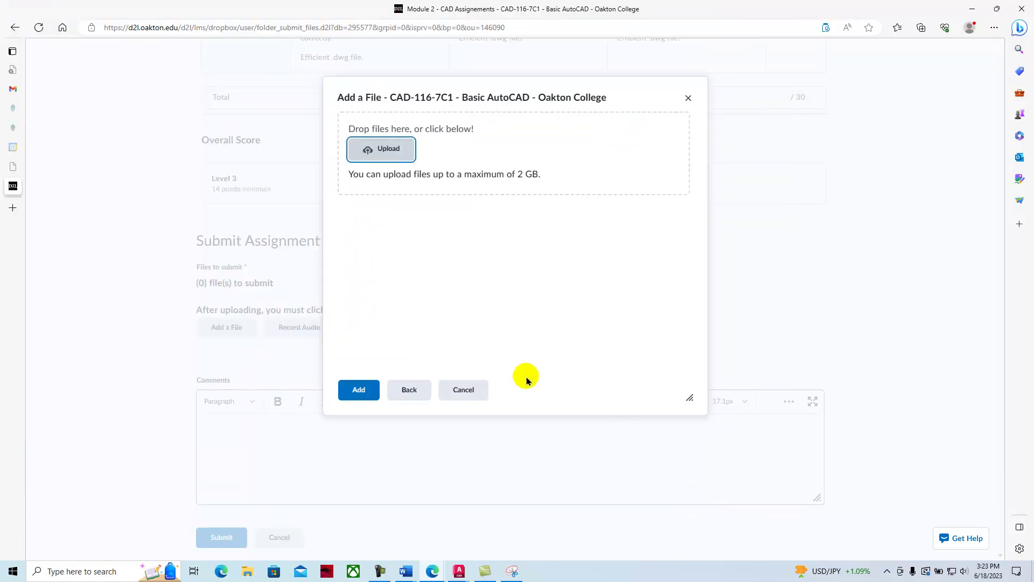
left_click(359, 390)
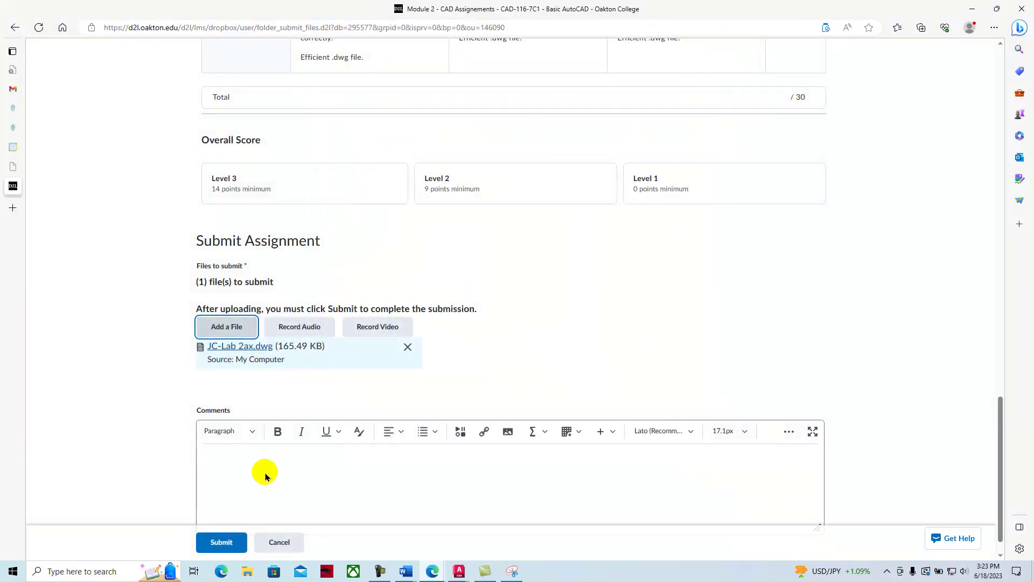
- Enter the comment "Hello" and submit the Module 2 assignment
left_click(224, 469)
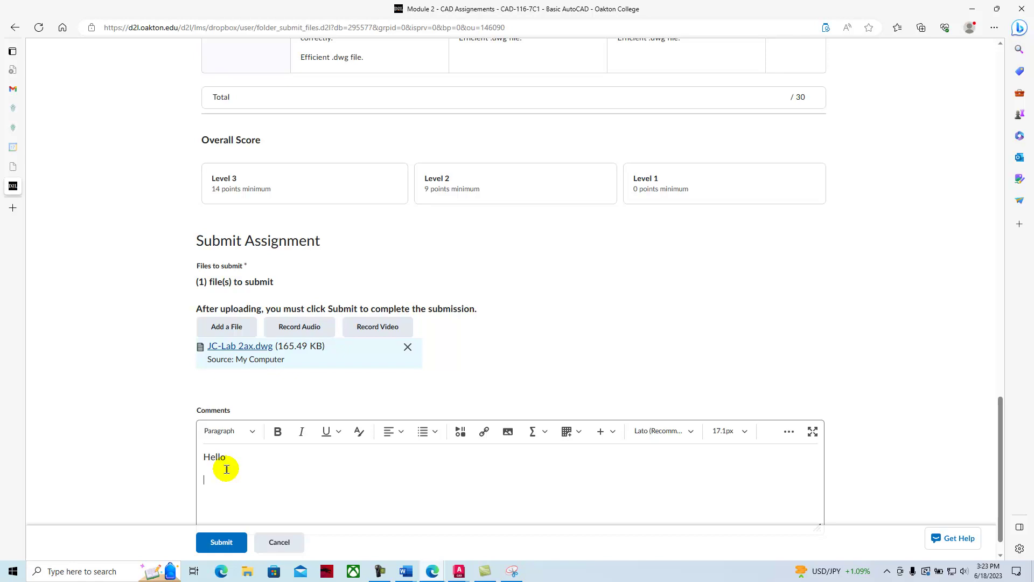
key("Return")
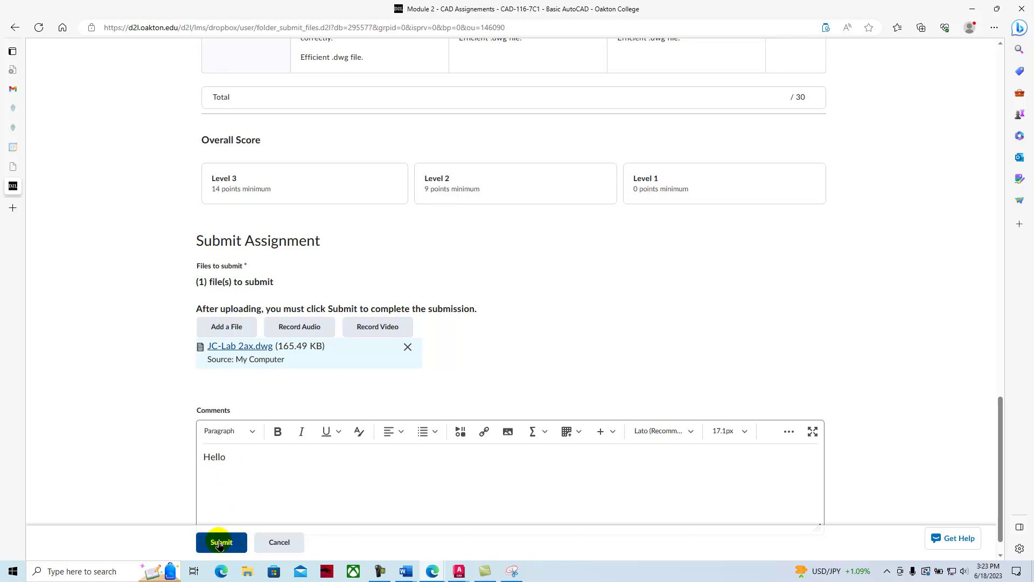
left_click(219, 543)
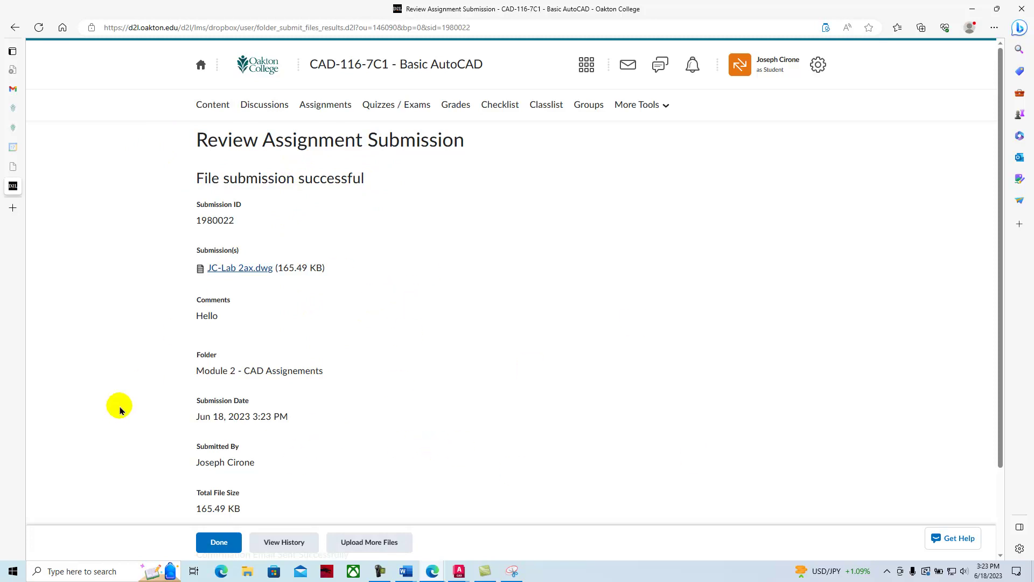
- Review the assignment's submission details and email status, and return to the course homepage
scroll(695, 329, "down", 2)
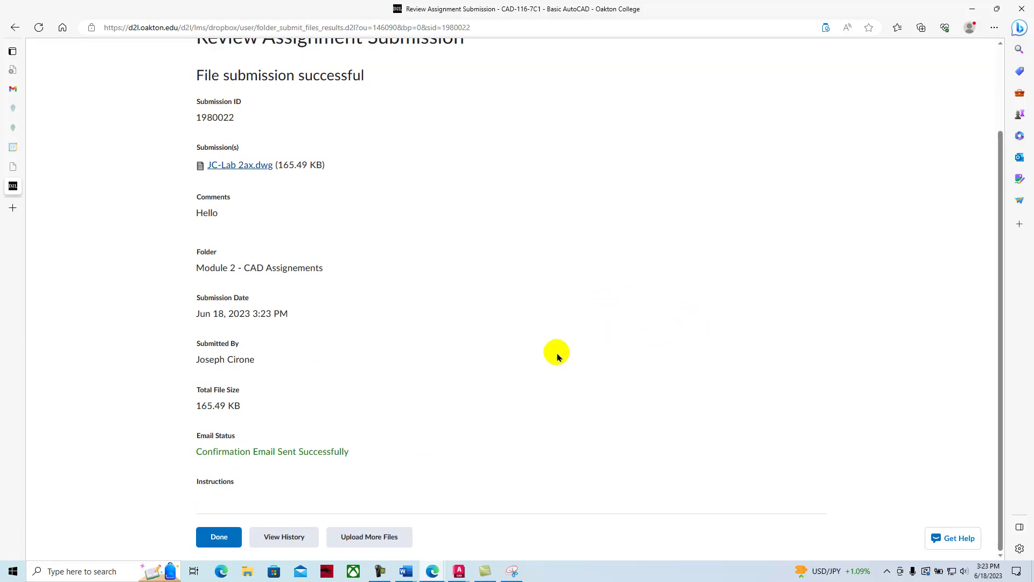
scroll(496, 397, "up", 2)
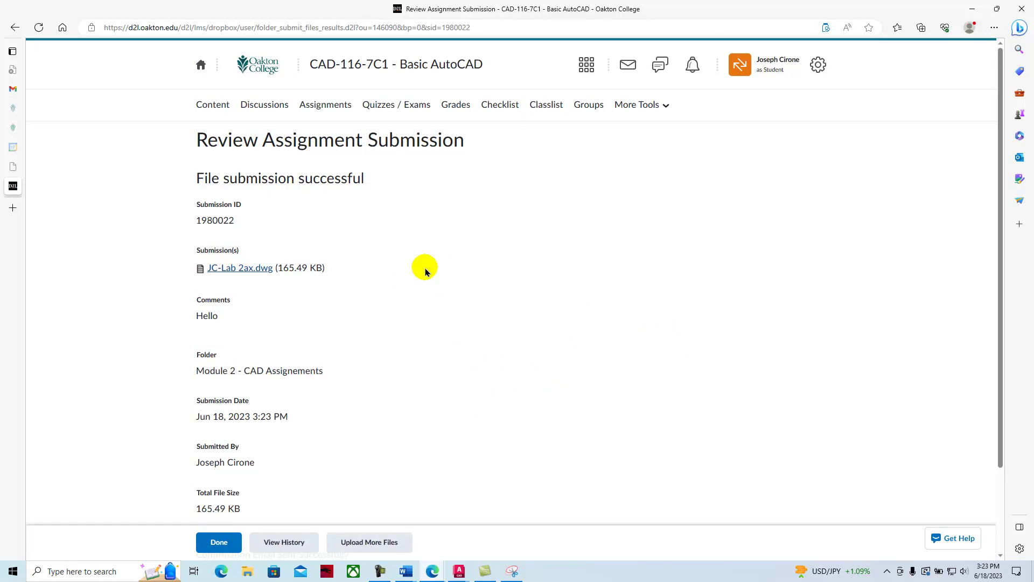
scroll(407, 291, "down", 2)
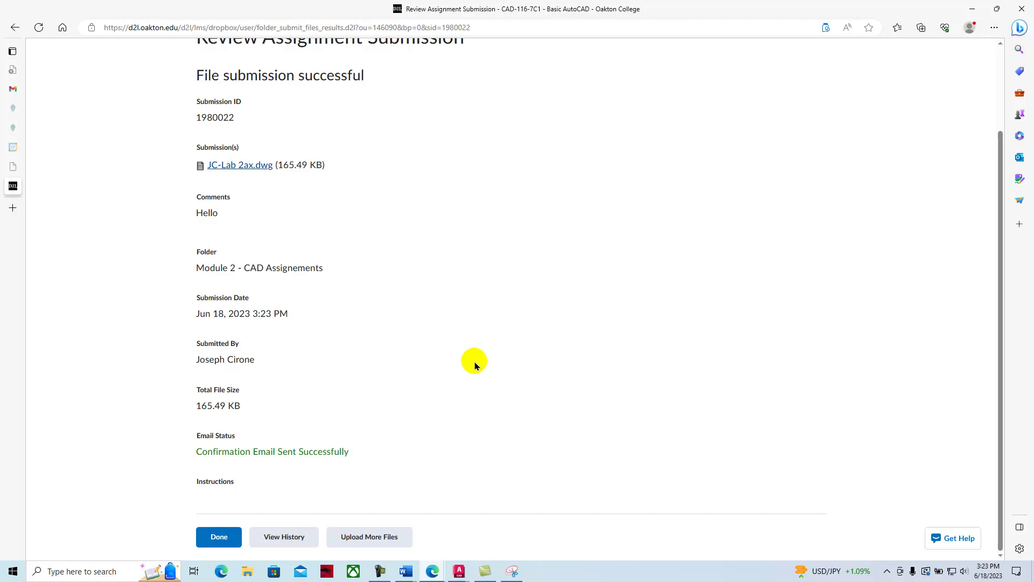
scroll(473, 360, "up", 2)
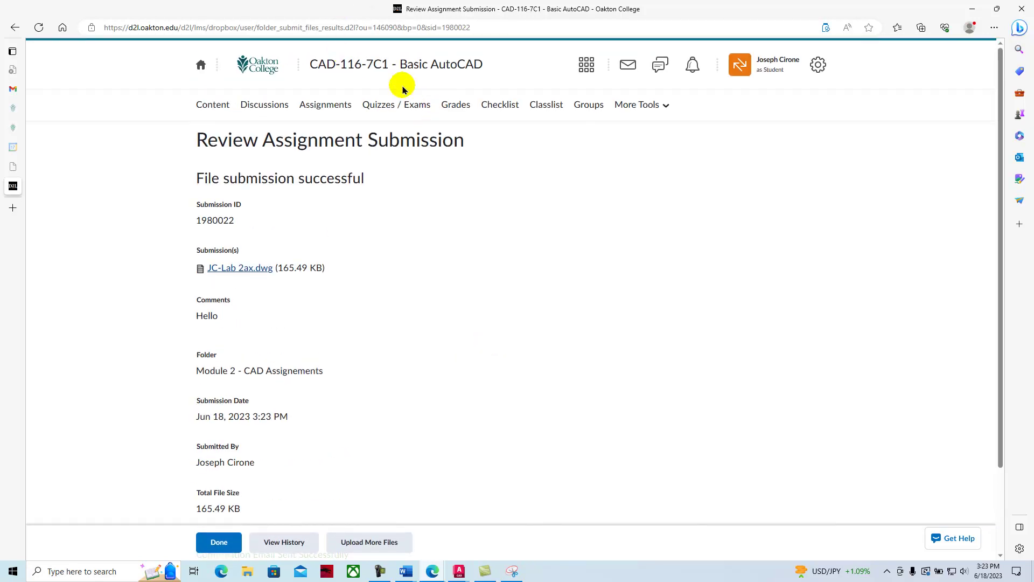
left_click(370, 67)
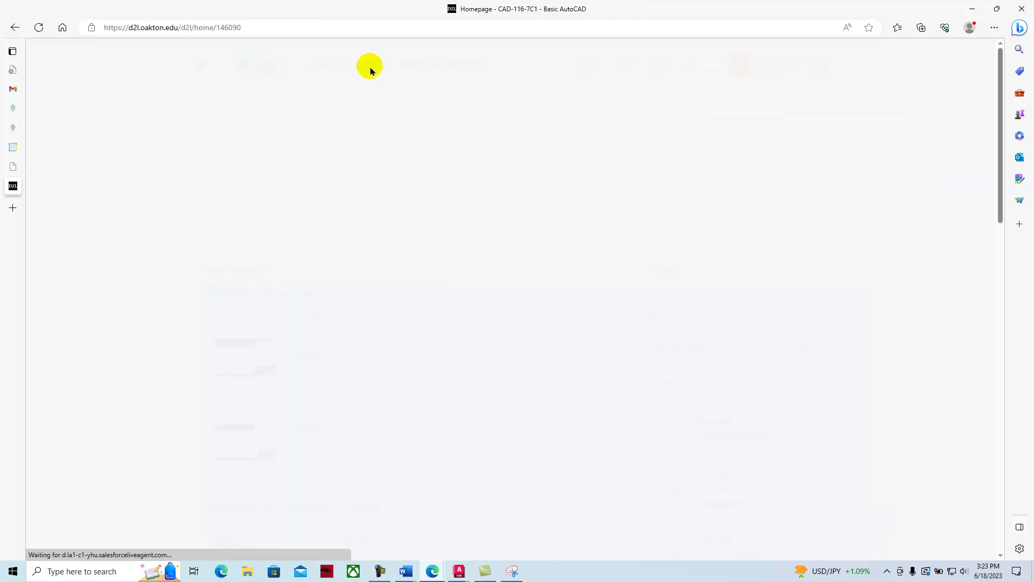